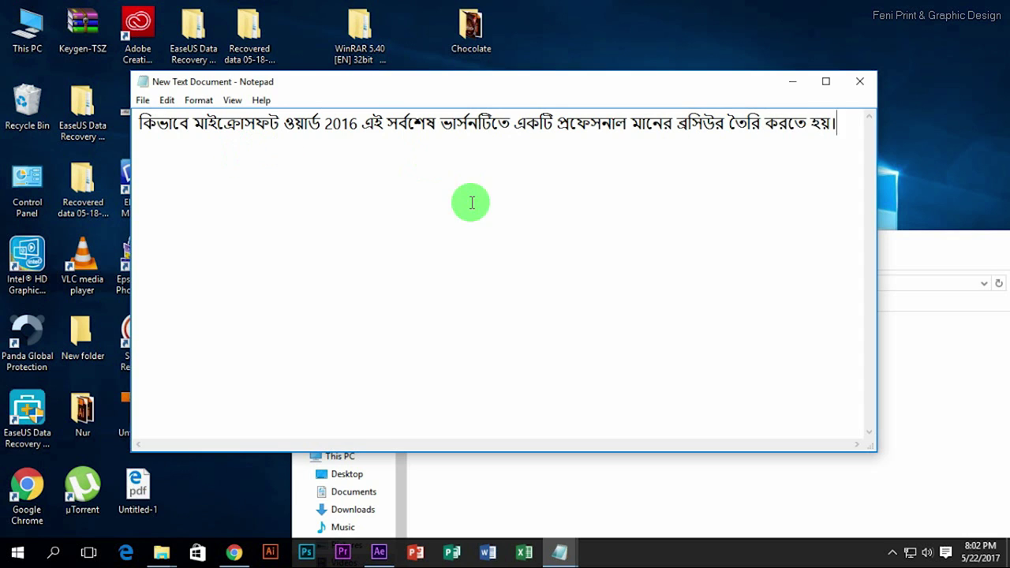
Minimize the Notepad note so the desktop shows.
click(791, 81)
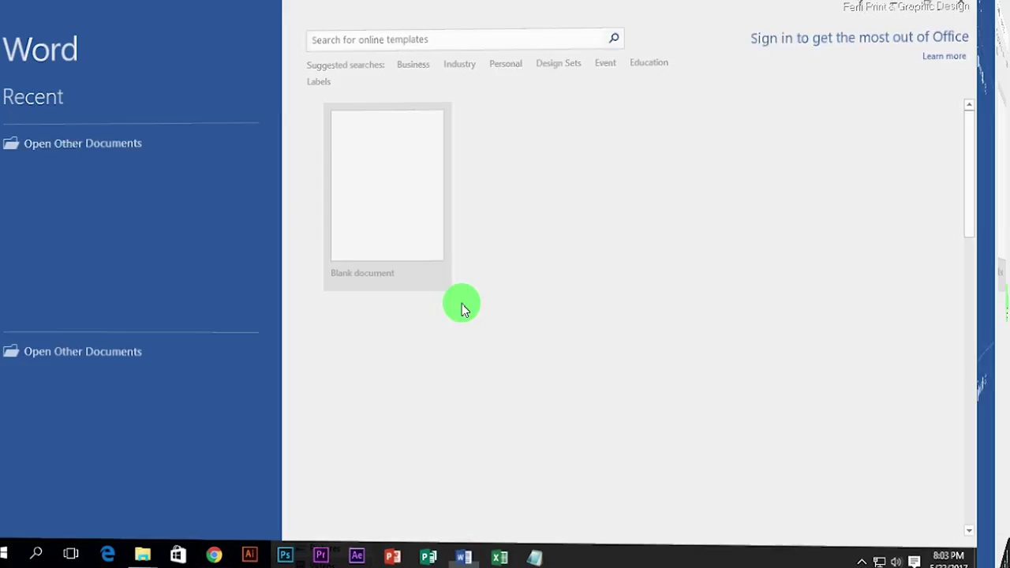
Create a blank document with 0.5-inch margins in landscape orientation.
click(434, 186)
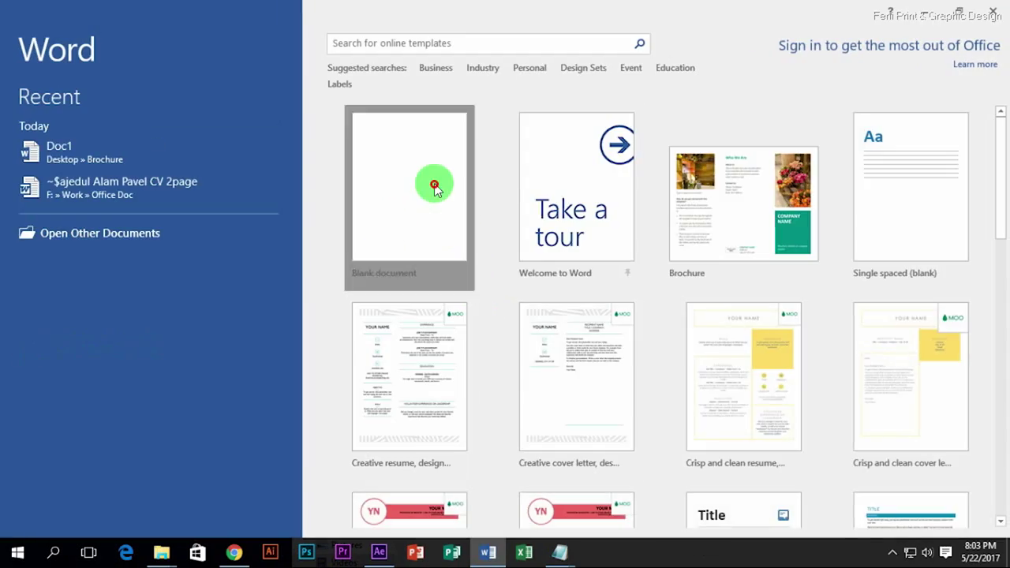
click(109, 33)
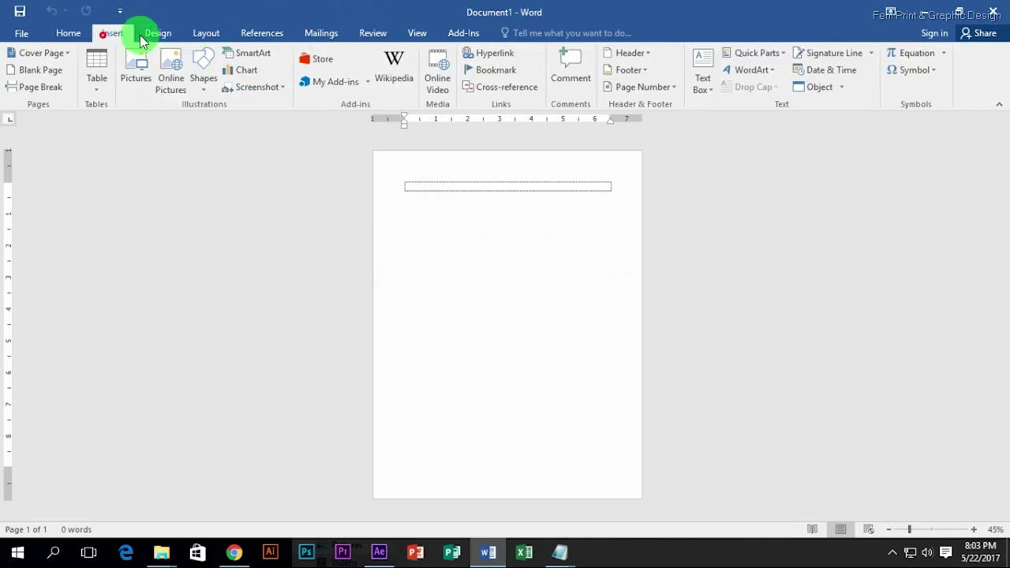
click(205, 33)
click(101, 89)
click(166, 399)
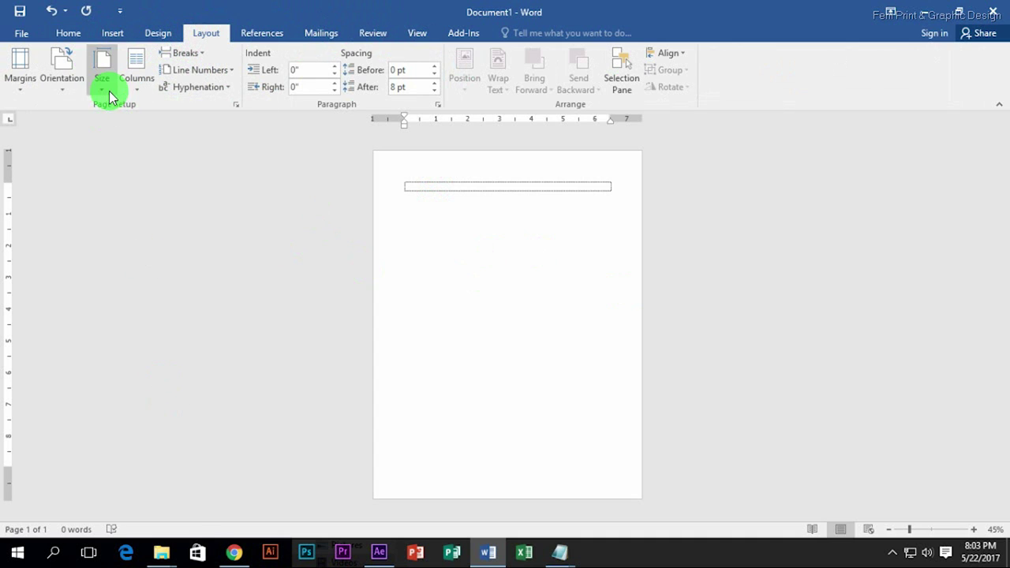
click(102, 88)
click(158, 422)
click(377, 92)
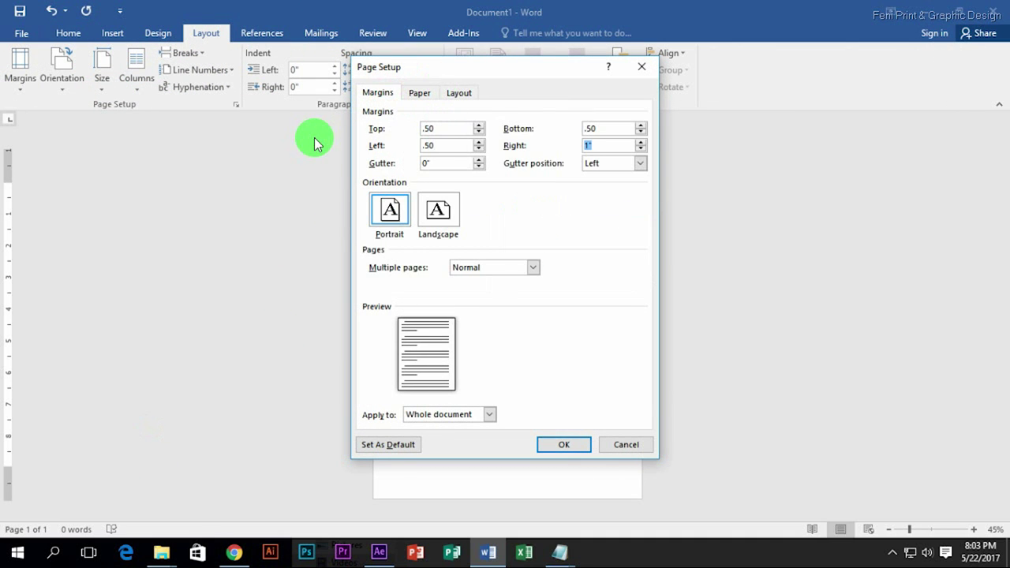
click(442, 221)
click(568, 446)
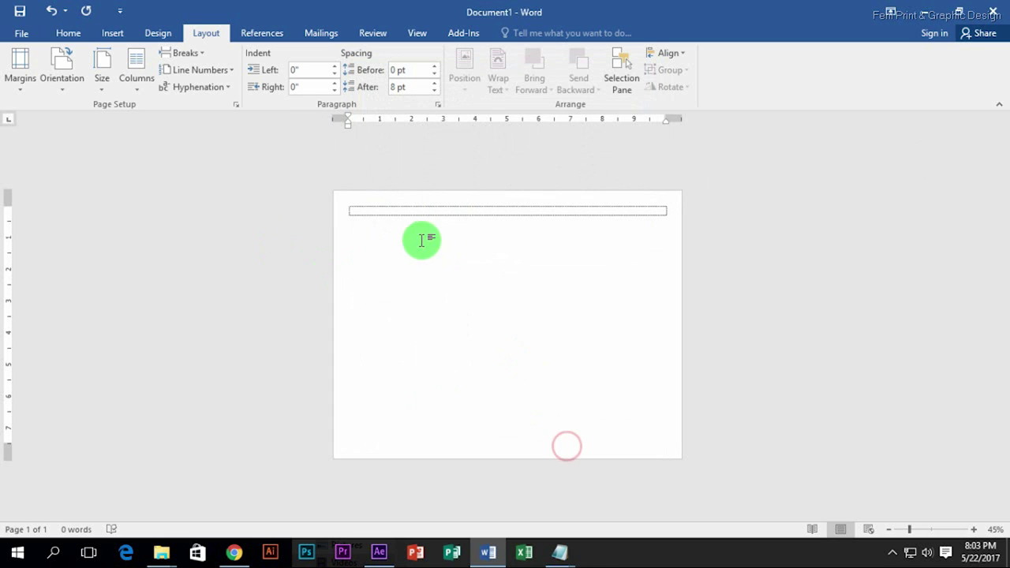
Set the page to three columns with dividing lines between them.
click(146, 78)
click(164, 265)
click(745, 226)
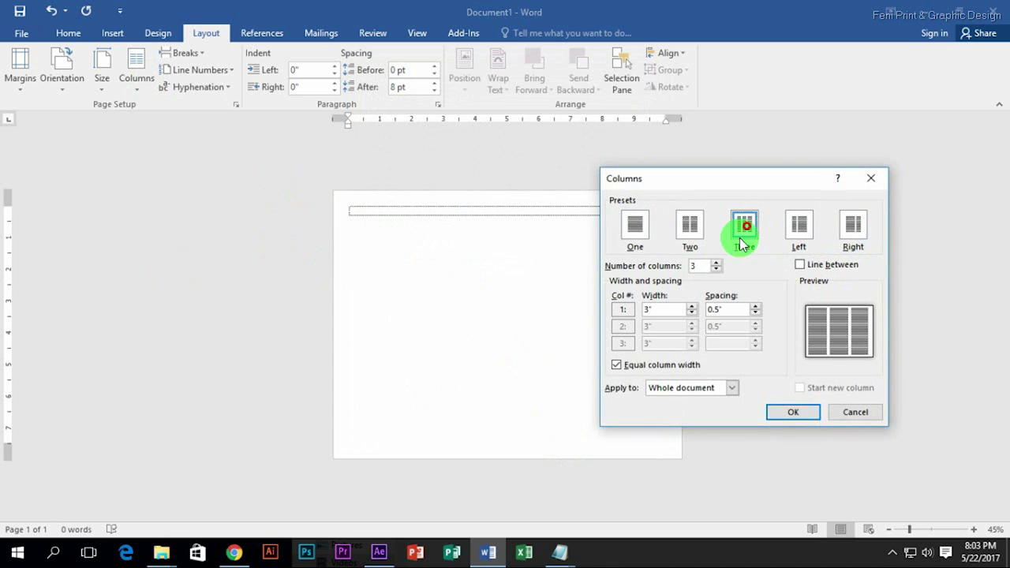
click(841, 268)
Apply the three columns and insert a 1x1 table stretched to full column height.
click(793, 411)
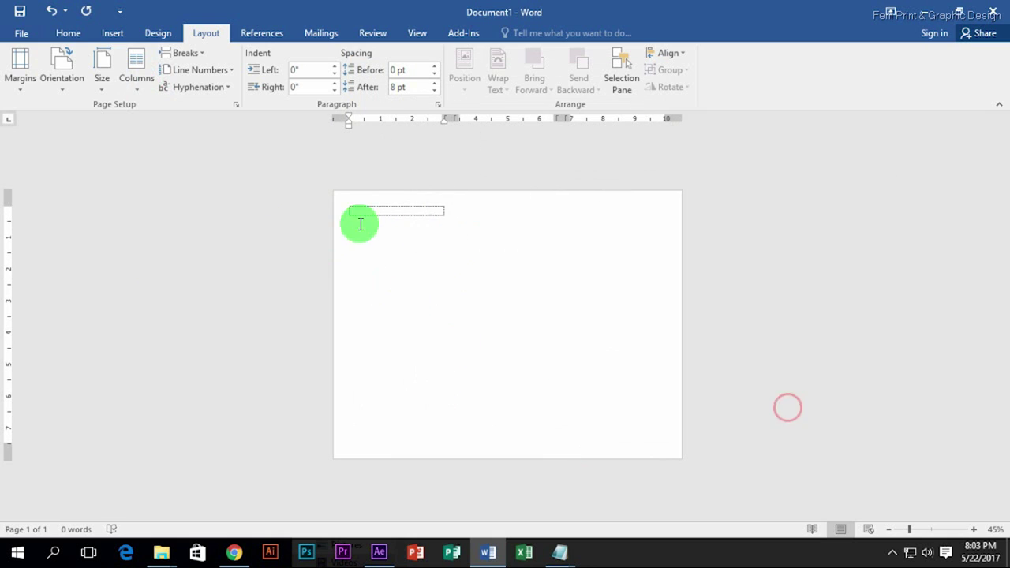
click(112, 33)
click(100, 75)
click(90, 119)
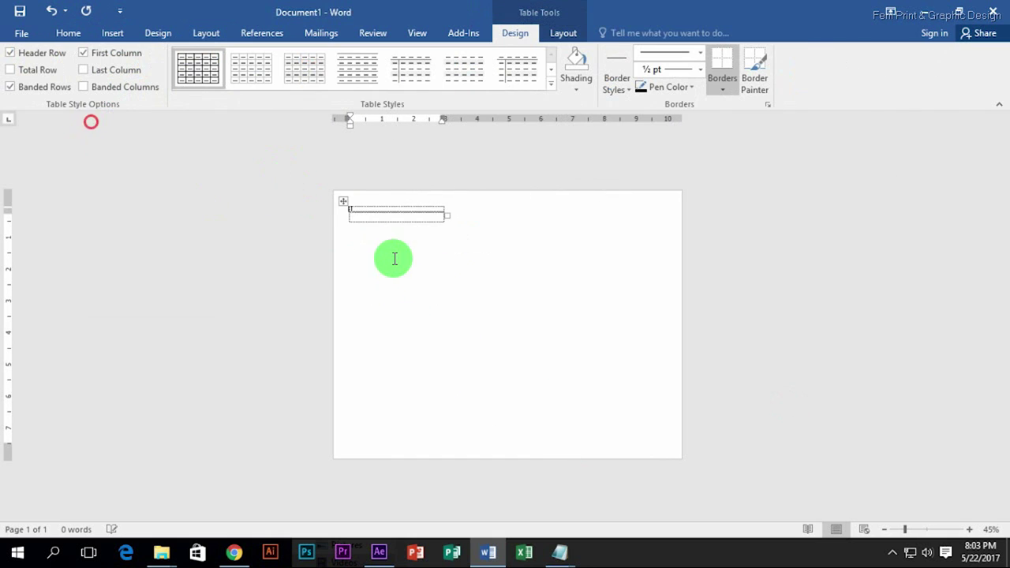
scroll(421, 184, up, 2)
ctrl+scroll(420, 195, down, 1)
mouse_move(428, 189)
mouse_down()
mouse_move(395, 430)
mouse_move(424, 444)
mouse_up()
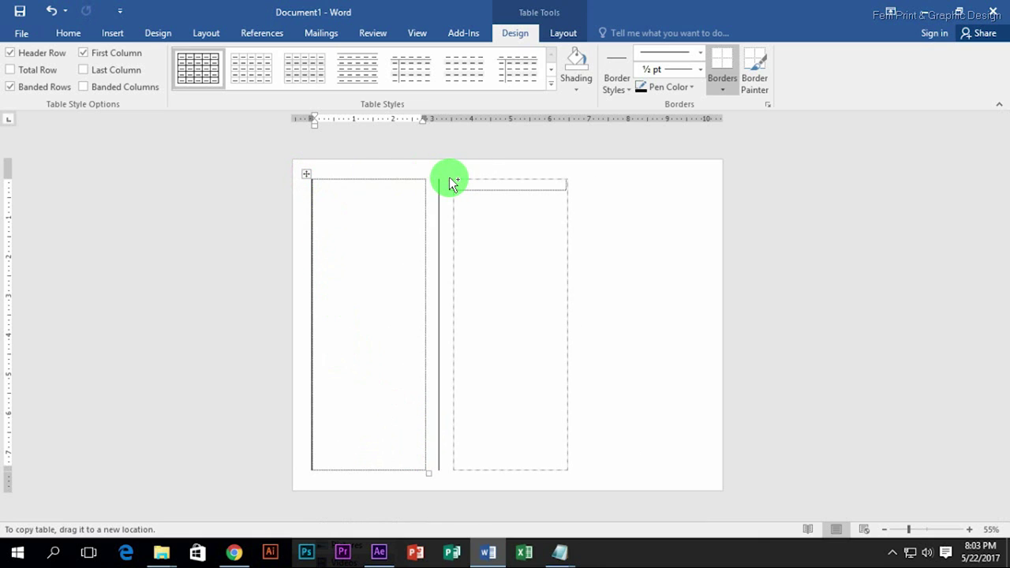
Copy the table into the second and third columns, trimming the third to fit.
drag(370, 176, 583, 187)
scroll(442, 315, up, 1)
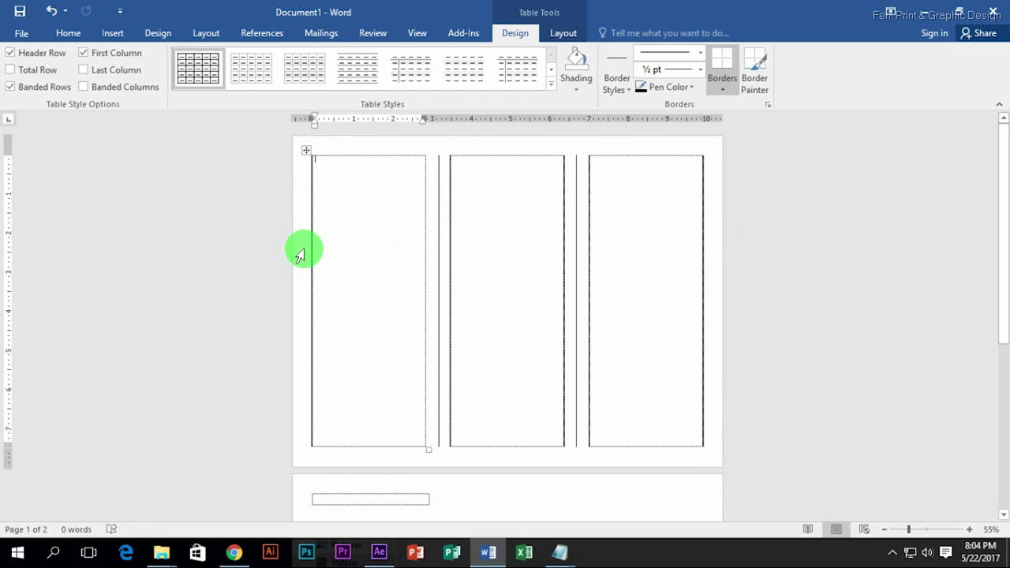
key(ctrl+z)
drag(445, 177, 582, 187)
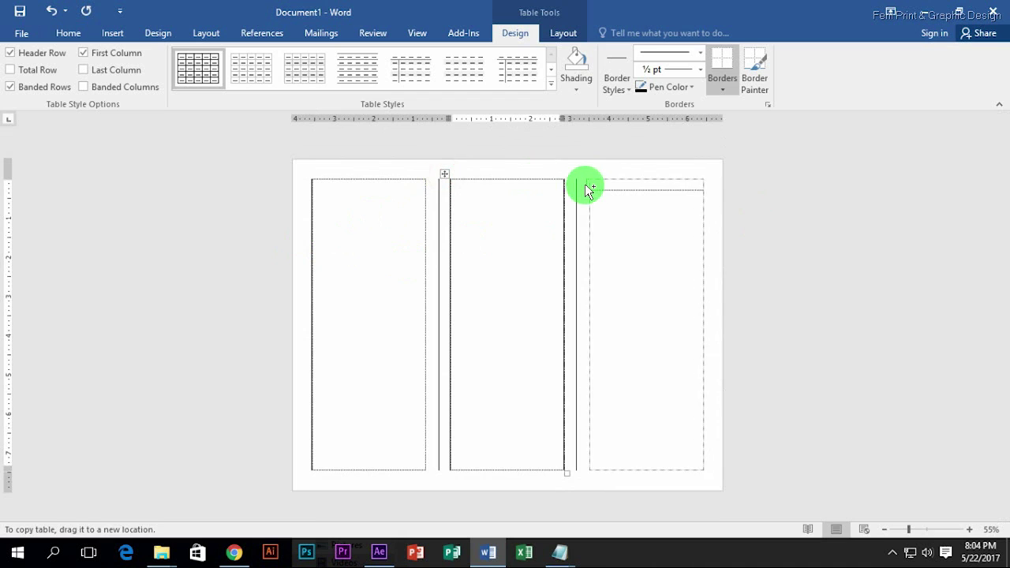
click(434, 281)
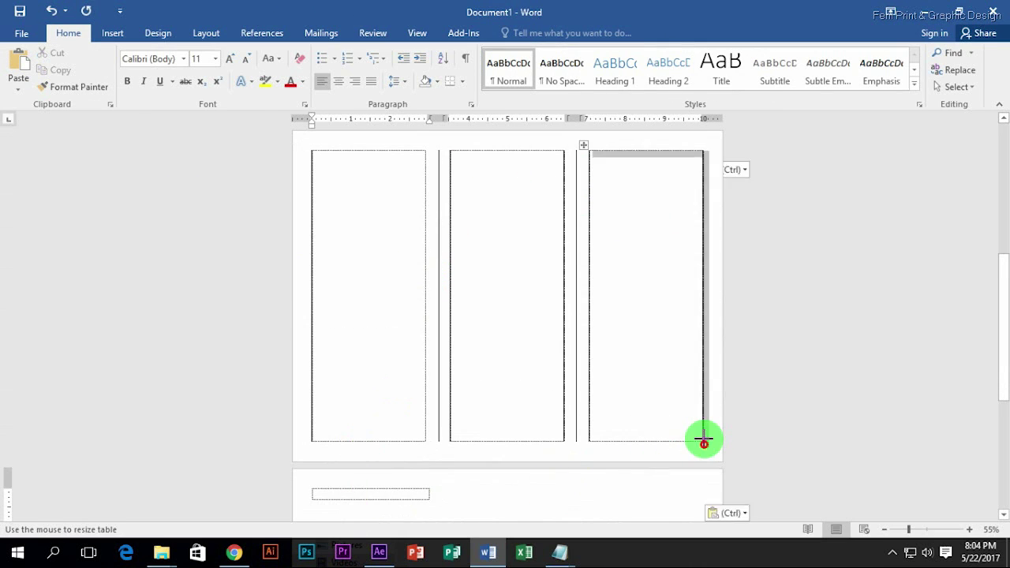
drag(703, 440, 703, 433)
scroll(655, 433, up, 3)
scroll(474, 332, up, 5)
Set No Border on the three panel tables on page 1.
scroll(284, 221, up, 4)
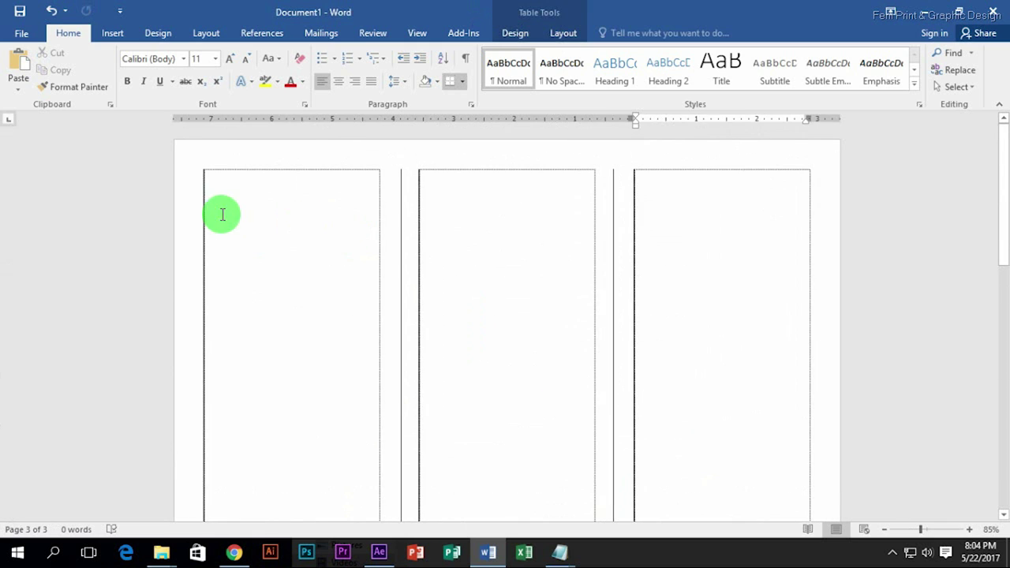
click(223, 202)
right_click(199, 167)
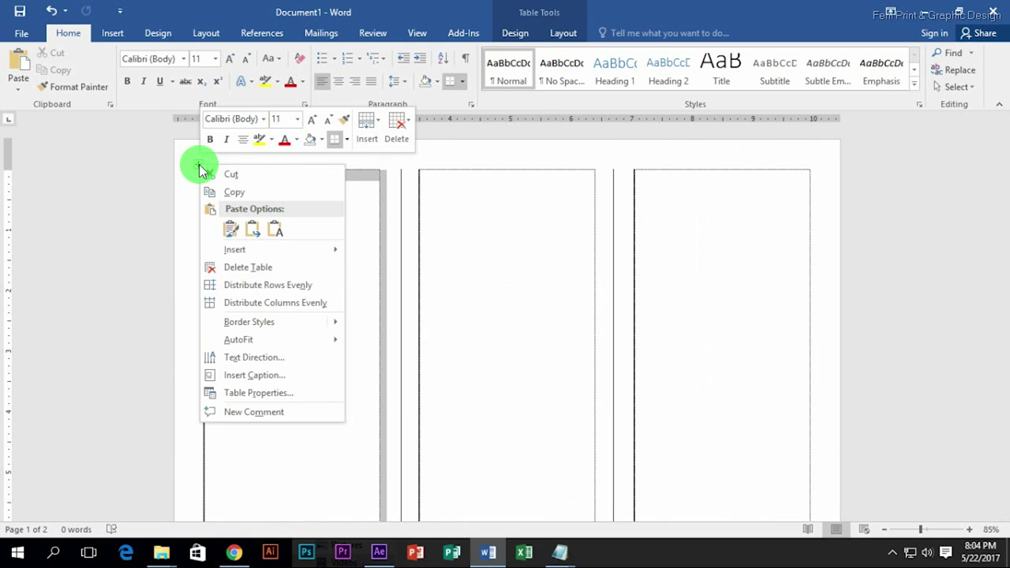
click(344, 140)
click(382, 230)
click(410, 164)
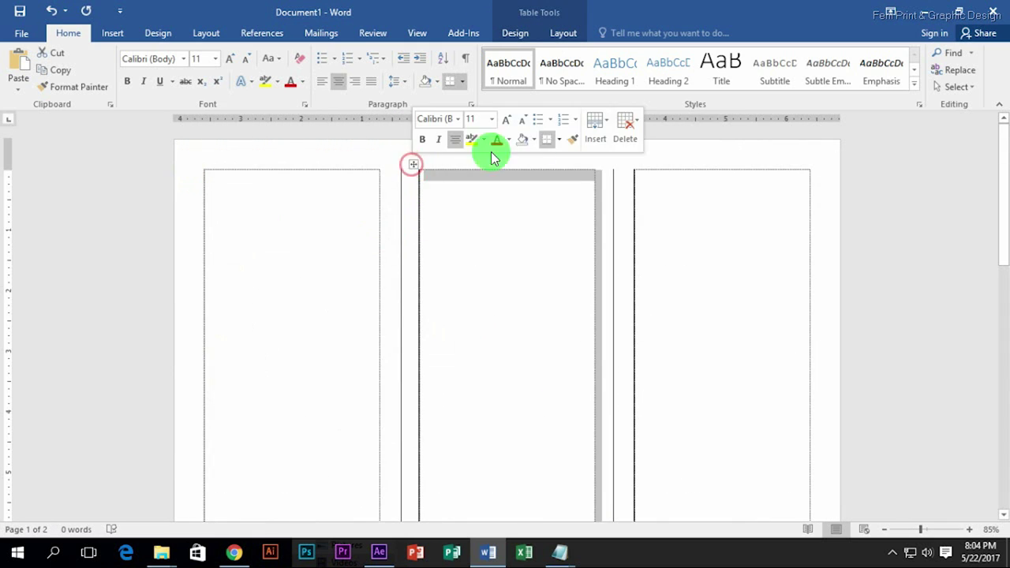
click(558, 141)
click(582, 230)
click(628, 165)
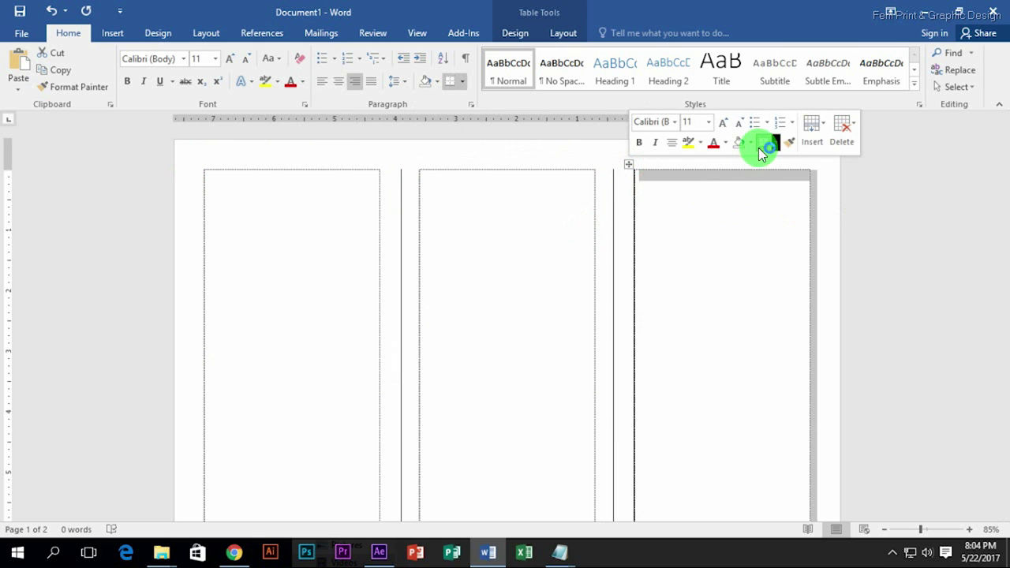
click(775, 143)
click(792, 234)
Set No Border on the three panel tables on page 2.
scroll(252, 408, down, 5)
click(198, 284)
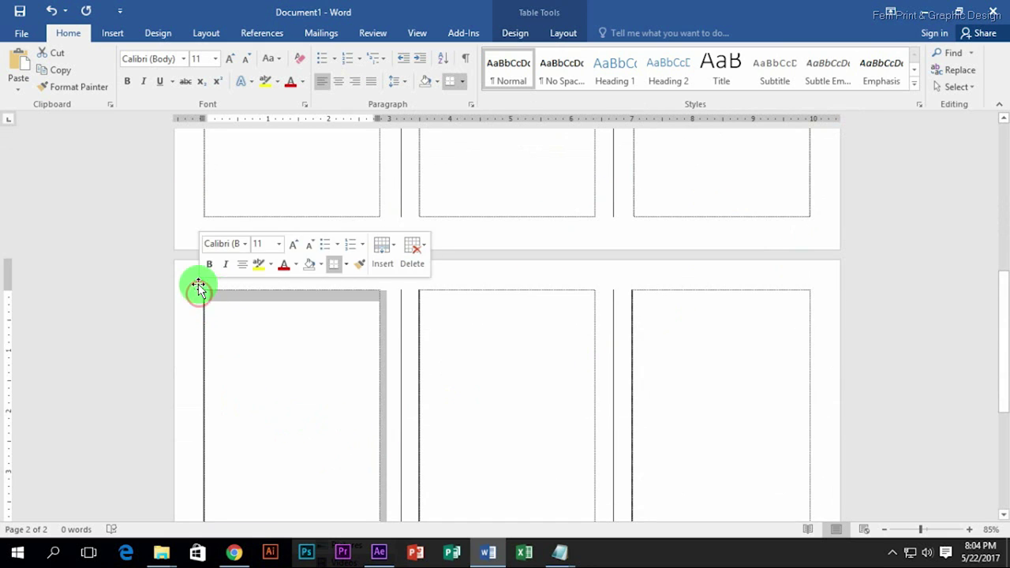
click(348, 274)
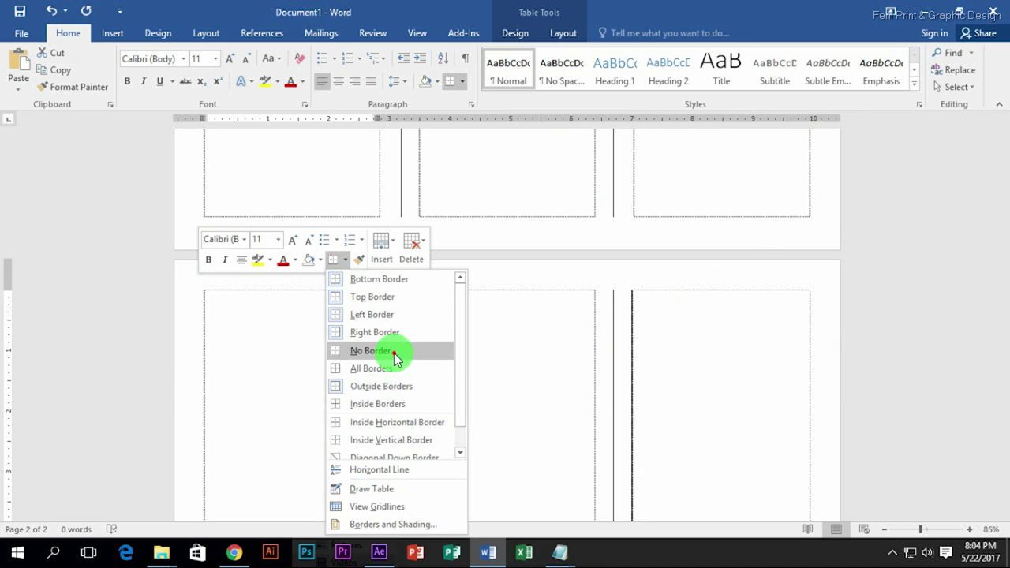
click(392, 354)
click(422, 284)
click(557, 266)
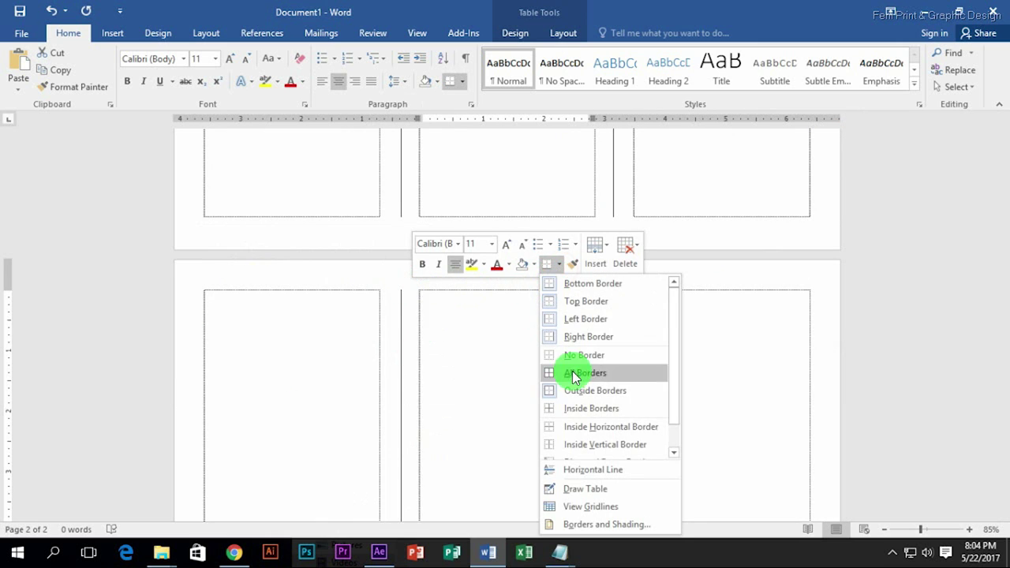
click(583, 351)
click(627, 284)
click(762, 263)
click(786, 352)
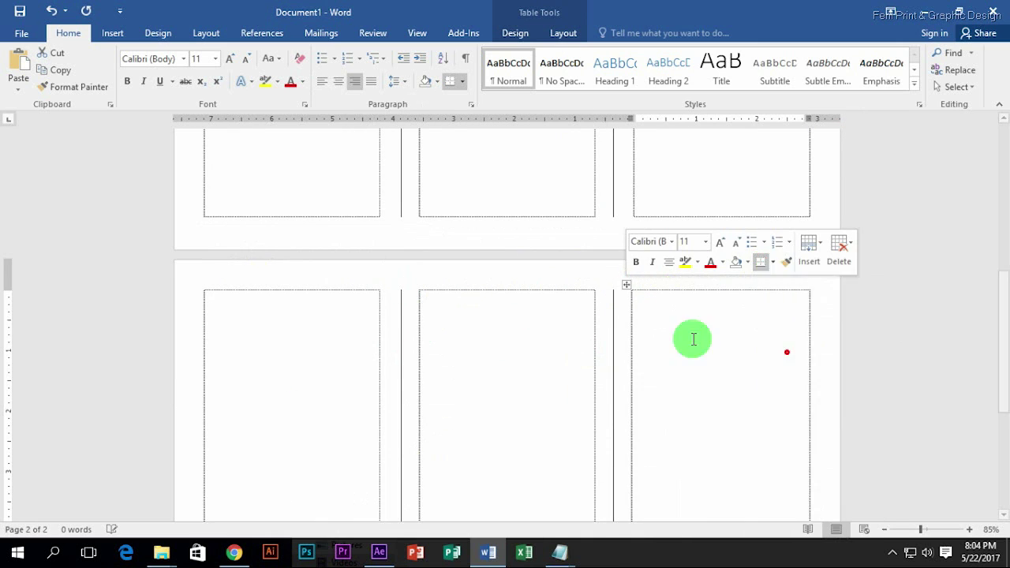
scroll(342, 331, down, 5)
scroll(342, 331, down, 3)
click(112, 33)
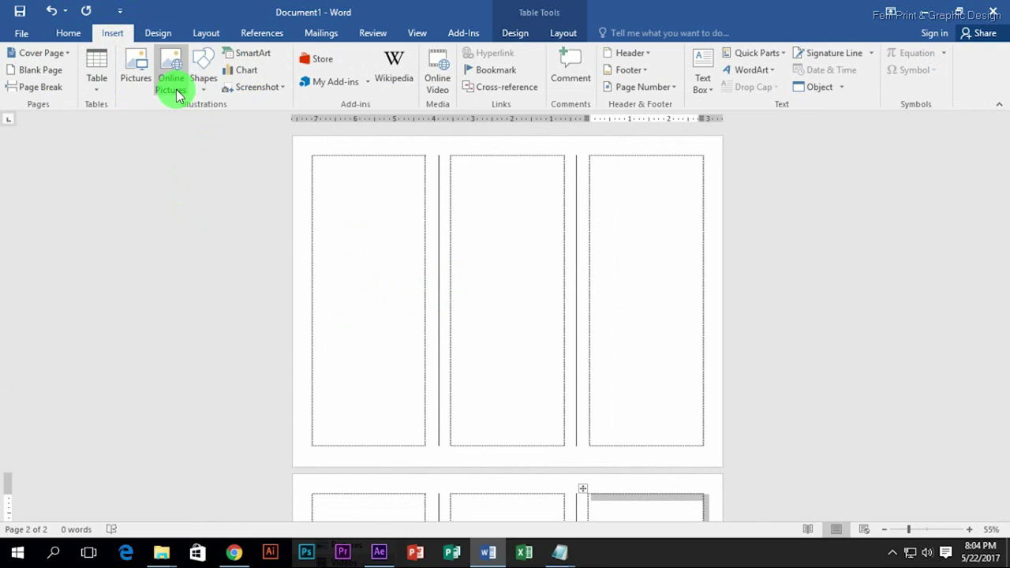
Draw a rectangle over all of page 1, set it Behind Text, and show its fill settings.
click(203, 79)
click(241, 120)
drag(291, 134, 722, 467)
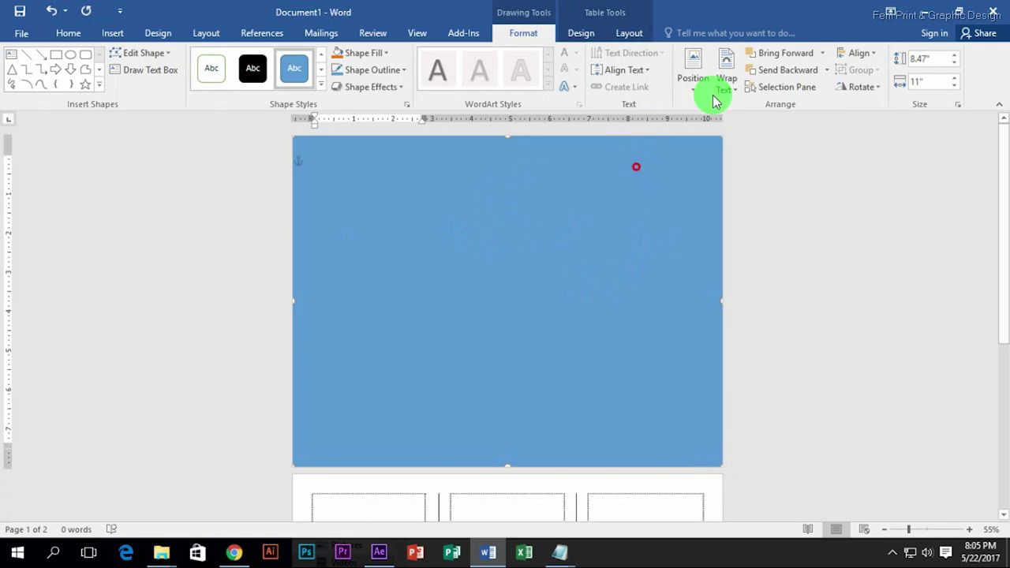
click(714, 100)
click(772, 196)
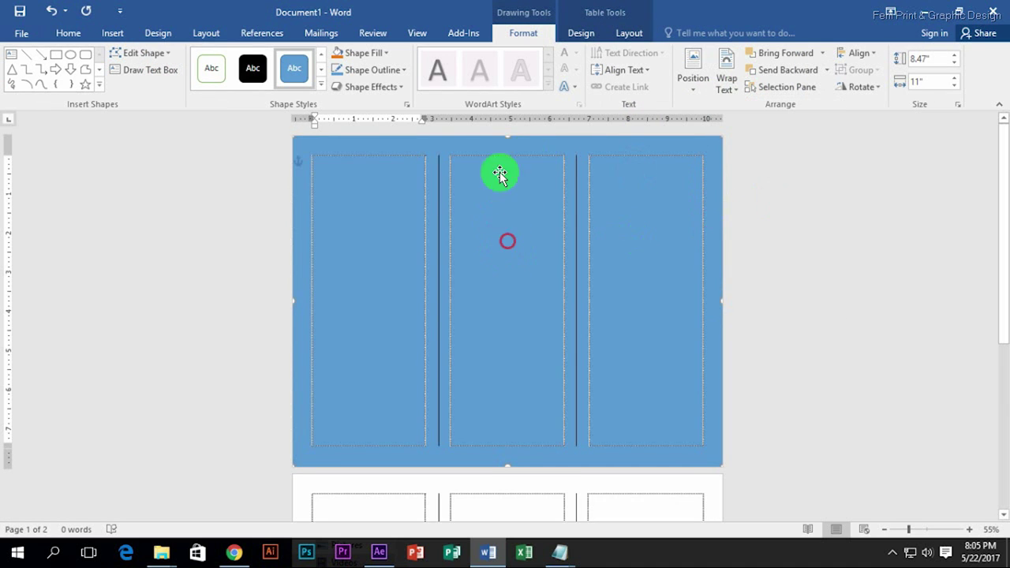
right_click(508, 237)
click(564, 500)
click(837, 184)
Switch the rectangle to a gradient fill and colour the left stop lighter orange.
click(858, 238)
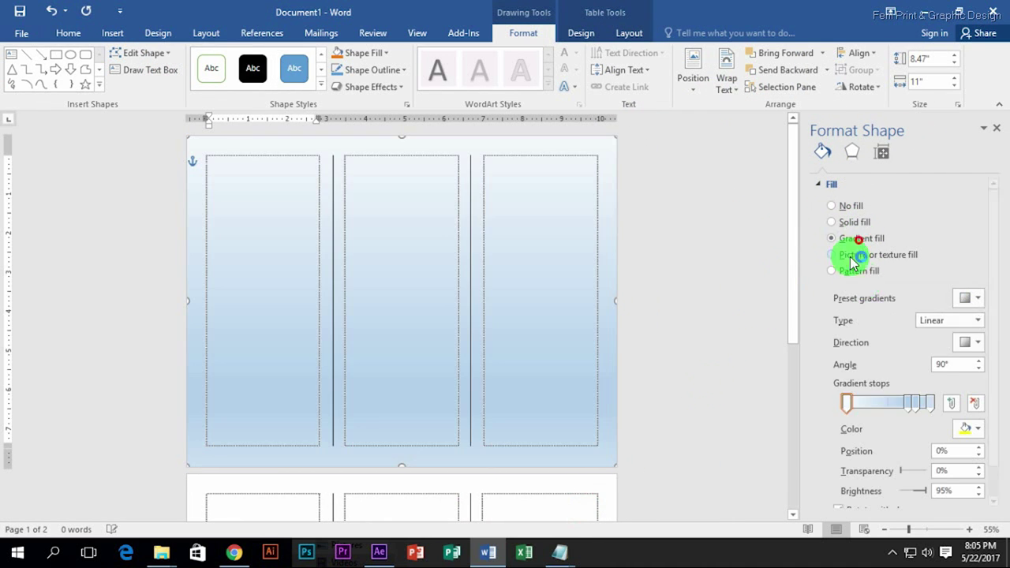
click(847, 403)
click(970, 343)
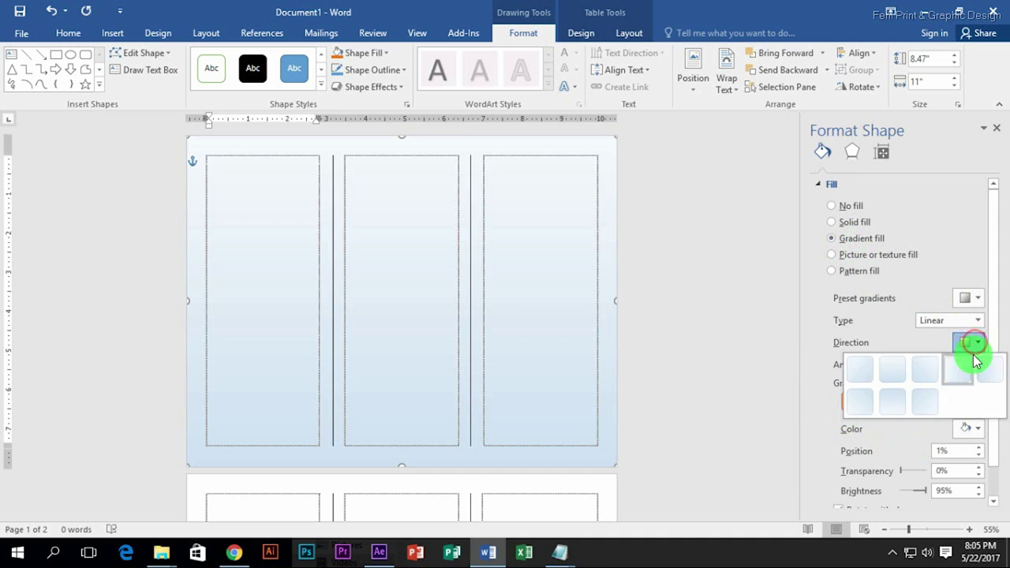
click(970, 342)
click(970, 429)
click(950, 366)
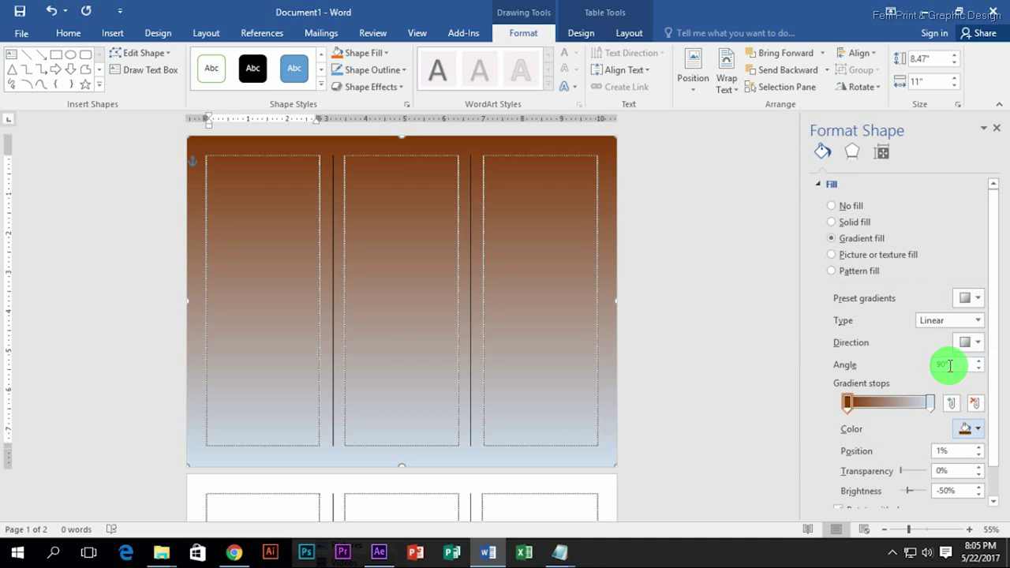
click(979, 430)
click(992, 368)
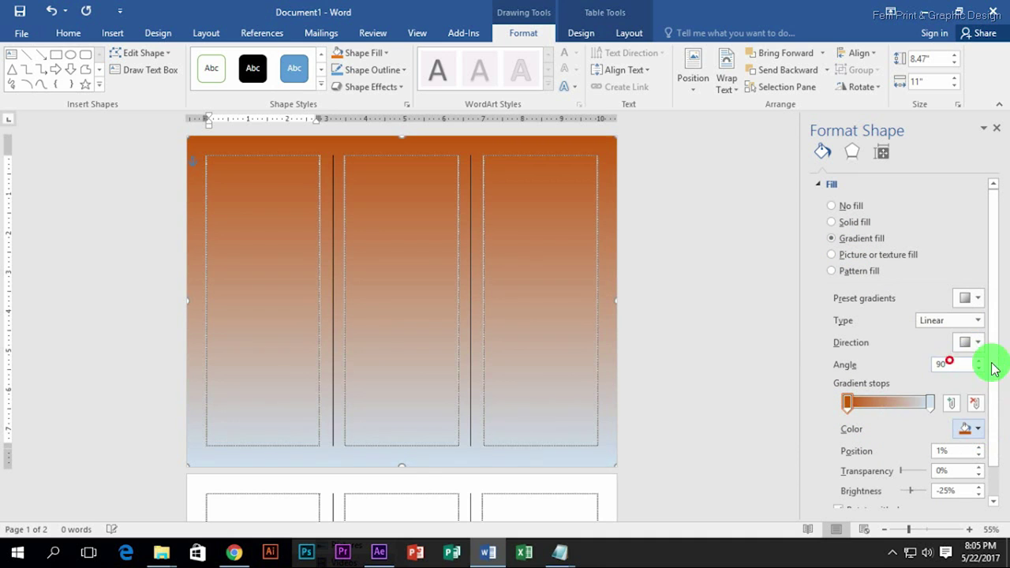
Make the right stop orange and darken the left stop to -50% brightness.
click(929, 403)
click(973, 429)
click(951, 319)
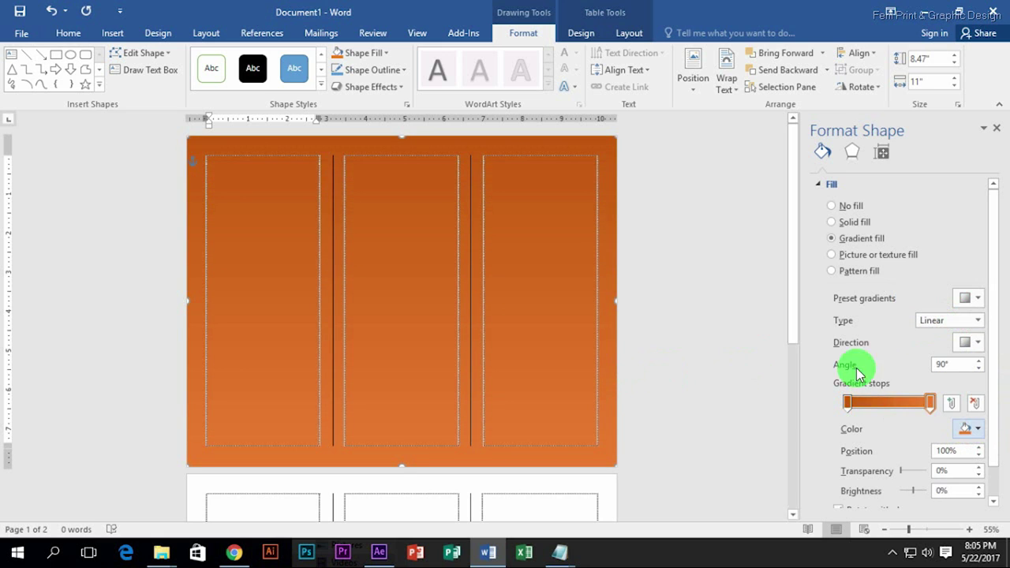
click(848, 403)
click(973, 429)
click(950, 366)
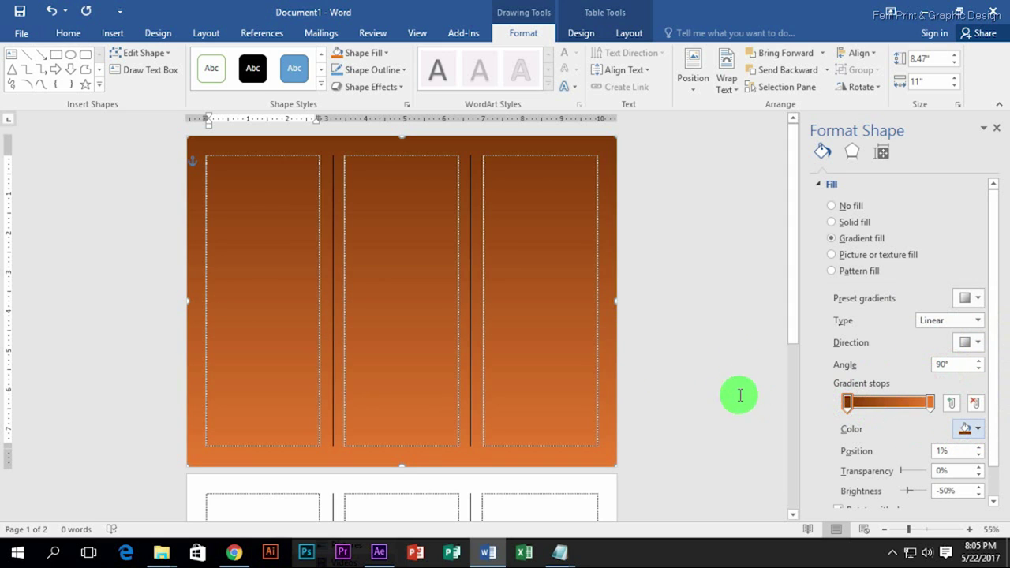
Make the gradient Radial from the centre, widen the light centre, add an 85% dark stop.
click(978, 320)
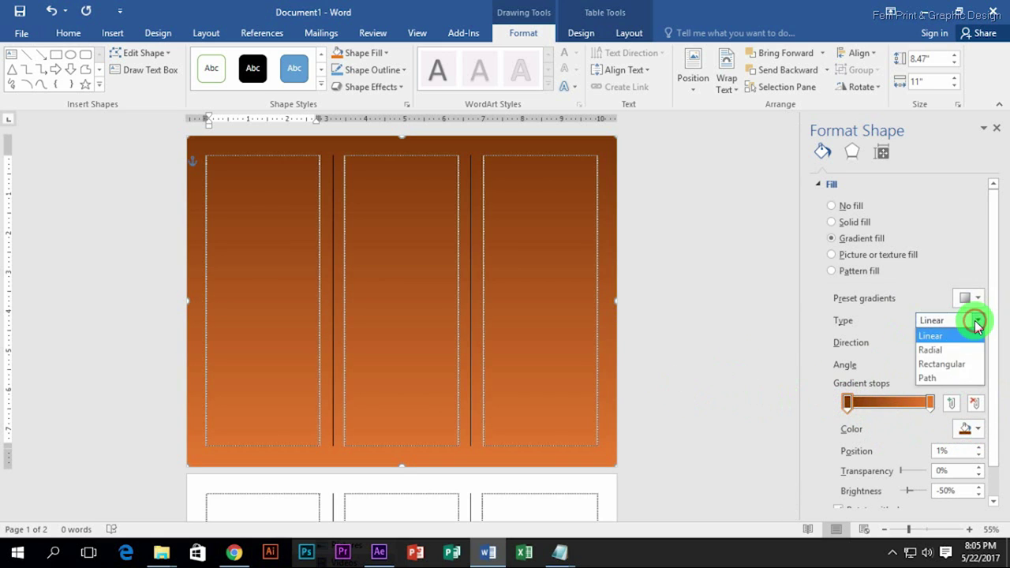
click(943, 347)
click(977, 342)
click(927, 370)
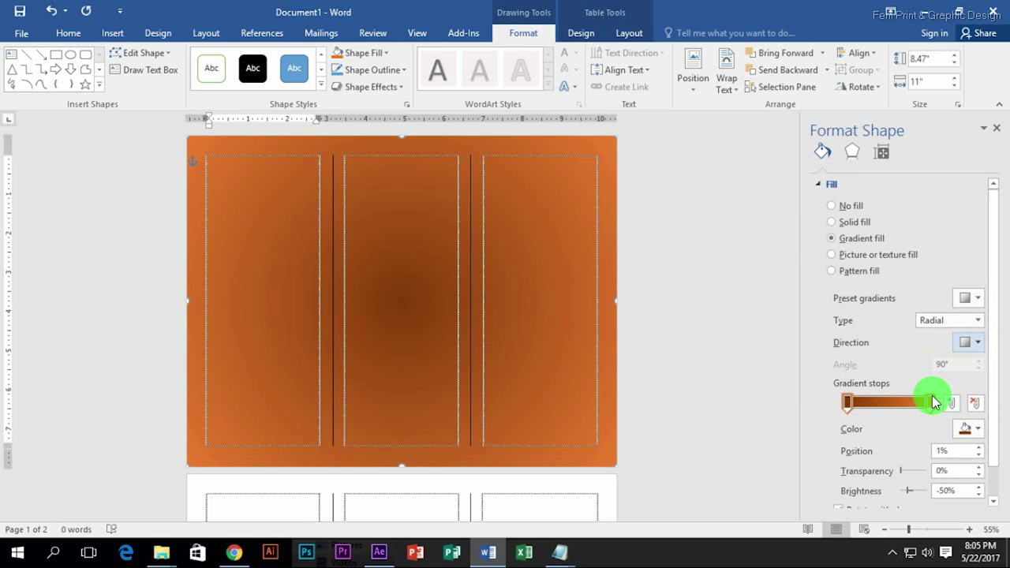
mouse_move(933, 403)
mouse_down()
mouse_move(871, 408)
mouse_move(890, 406)
mouse_move(785, 395)
mouse_up()
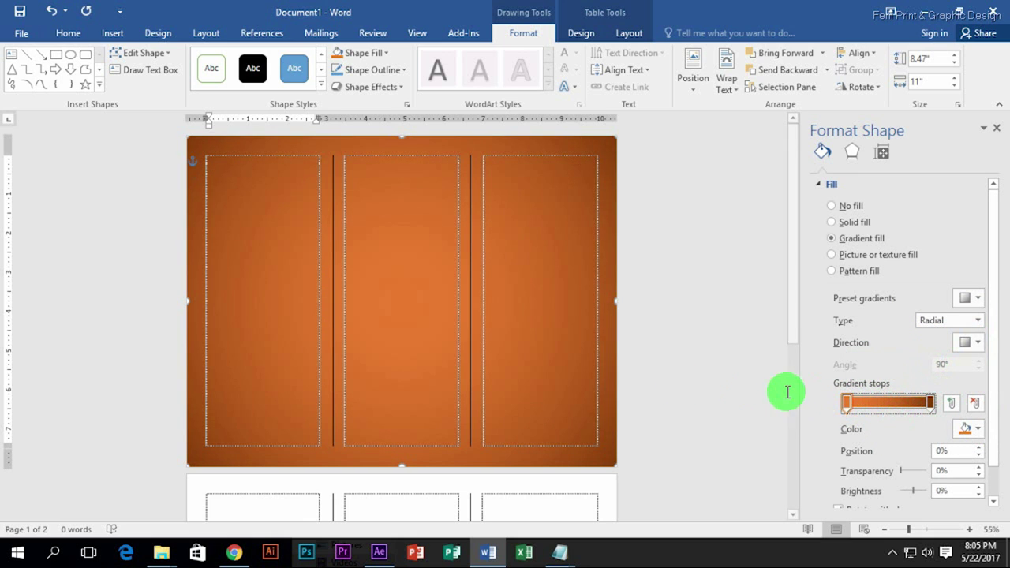
mouse_move(927, 404)
mouse_down()
mouse_move(902, 406)
mouse_move(919, 408)
mouse_up()
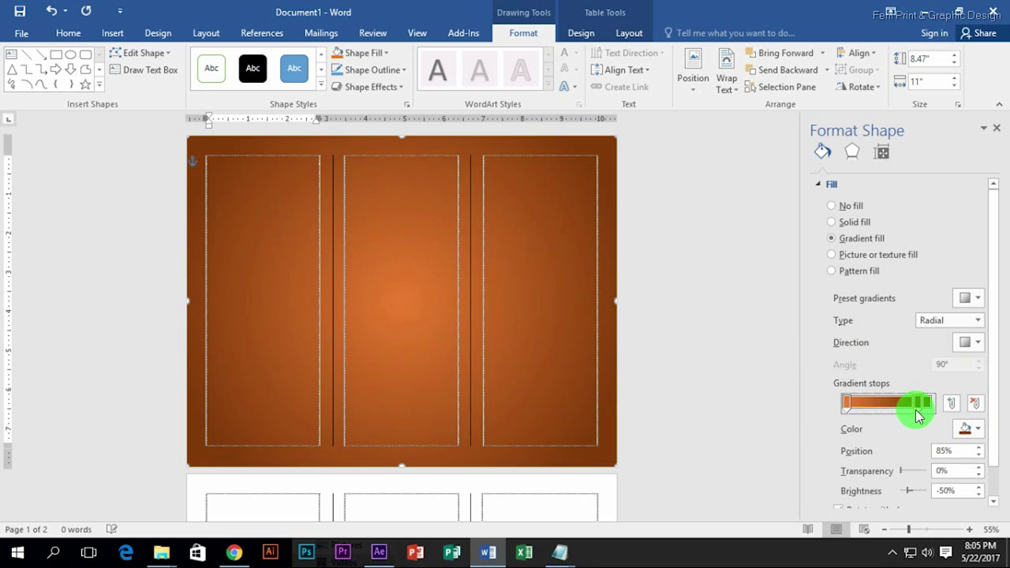
Draw a full-width rectangle across mid-page and set it Behind Text.
click(56, 54)
drag(199, 233, 605, 388)
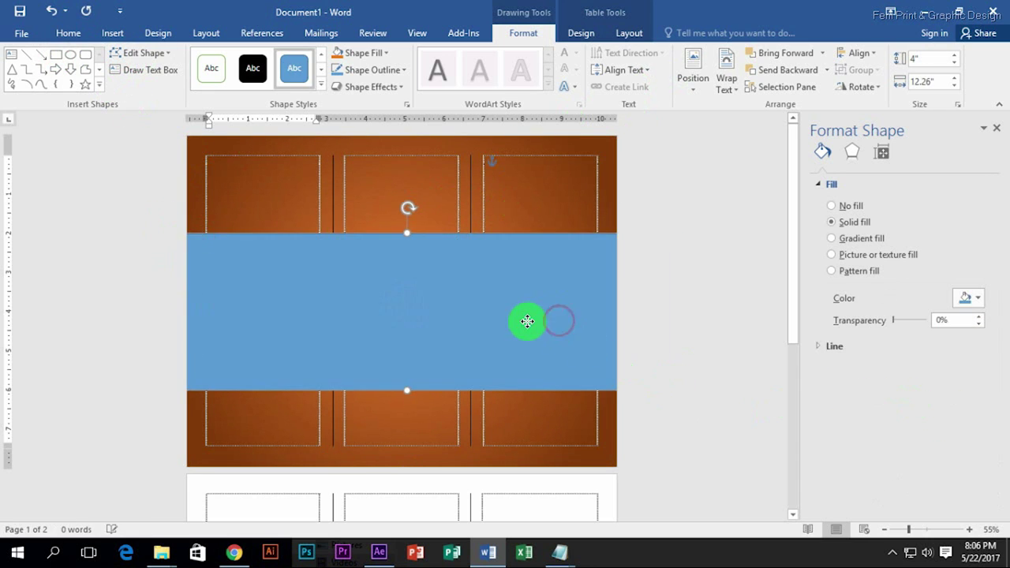
right_click(537, 254)
click(728, 85)
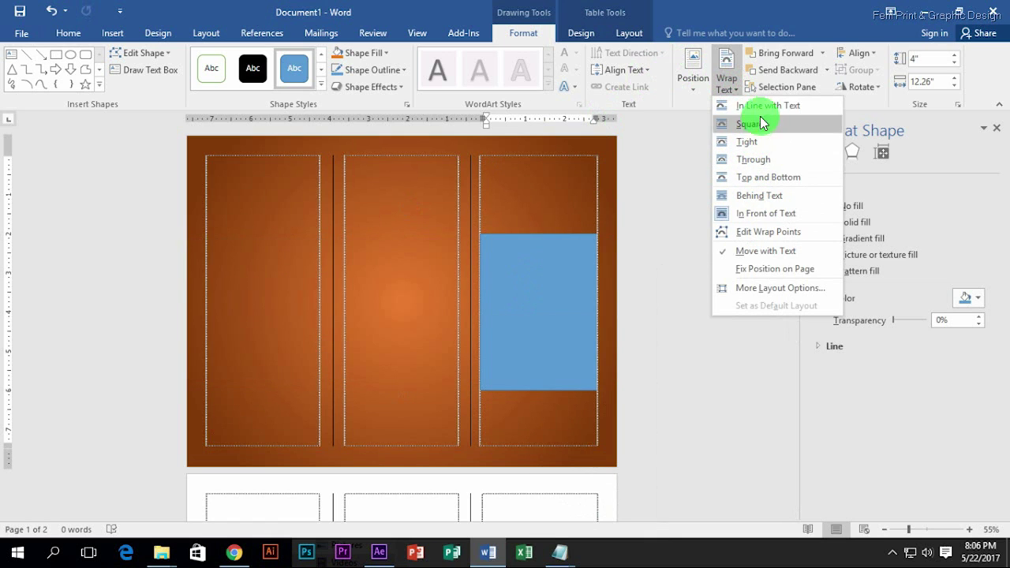
click(759, 195)
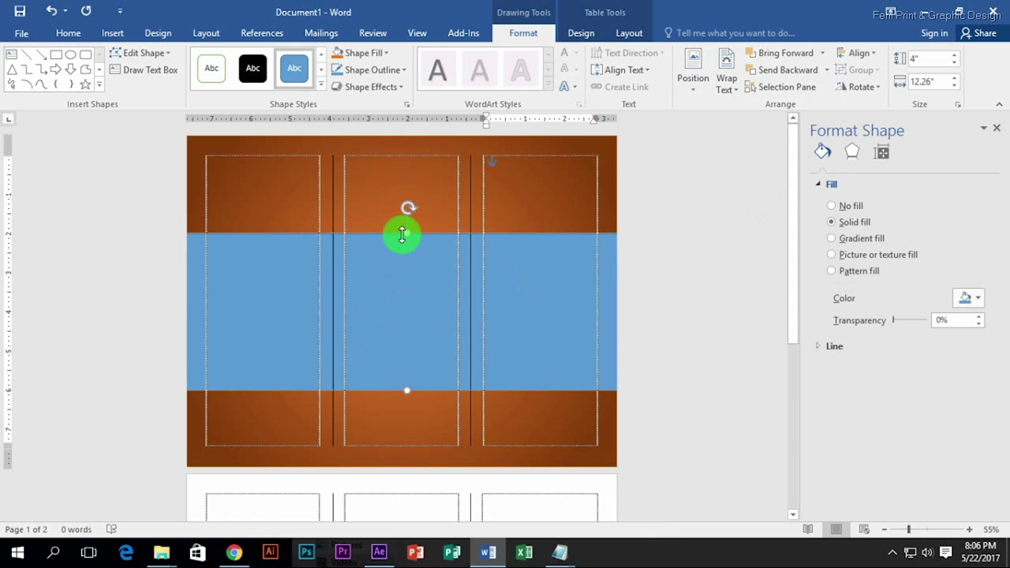
Resize the blue band to 5.06" tall and keep its solid fill.
drag(402, 234, 402, 216)
drag(407, 389, 406, 415)
drag(408, 331, 410, 310)
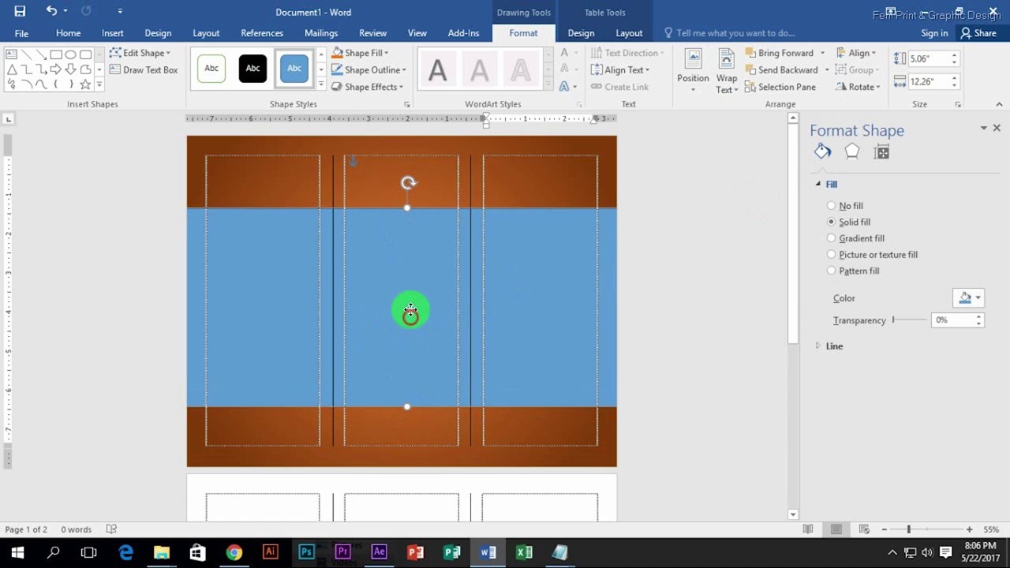
click(857, 237)
click(856, 221)
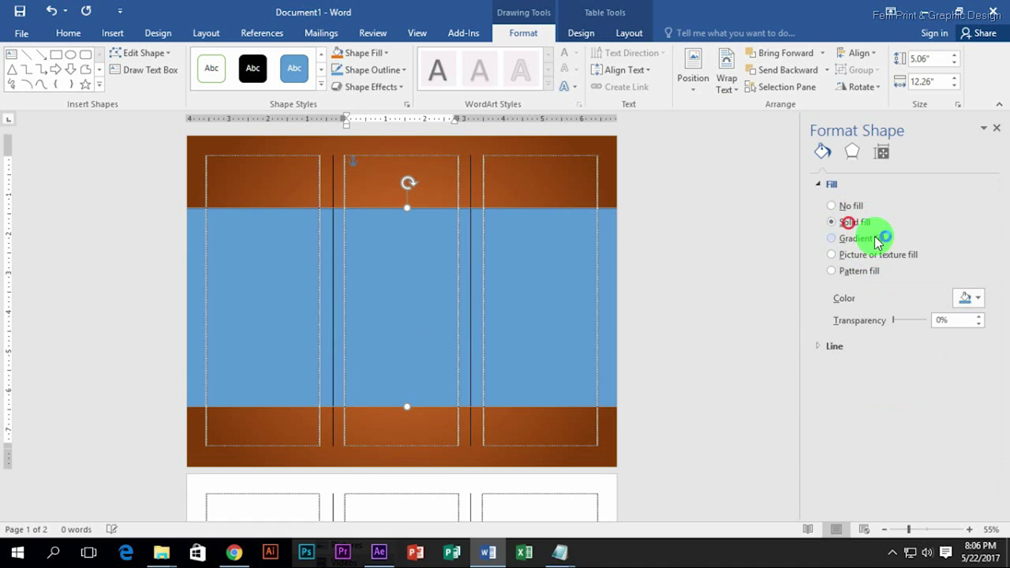
Fill the middle band with the food photo from file.
click(862, 255)
click(849, 313)
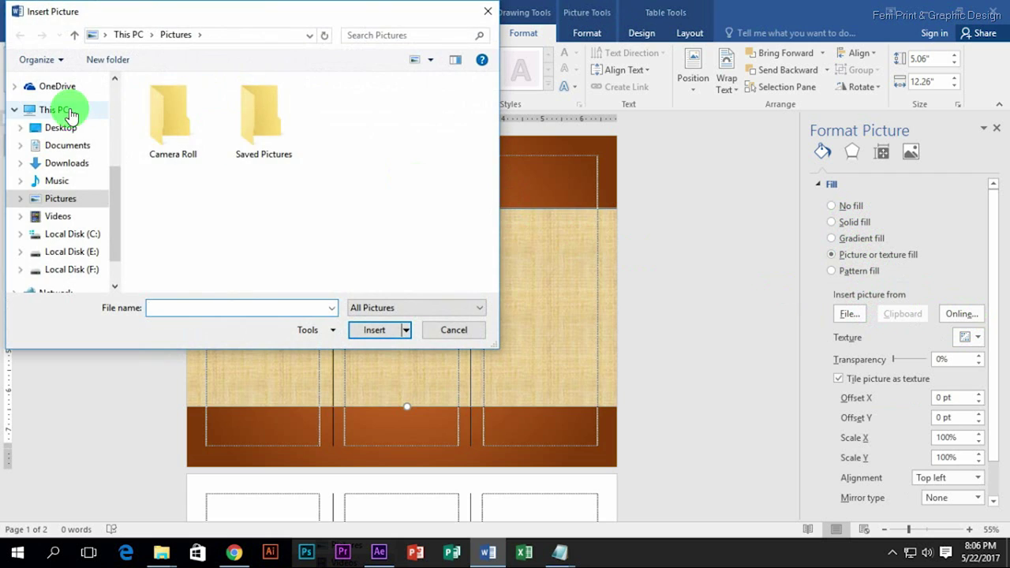
click(61, 127)
double_click(190, 106)
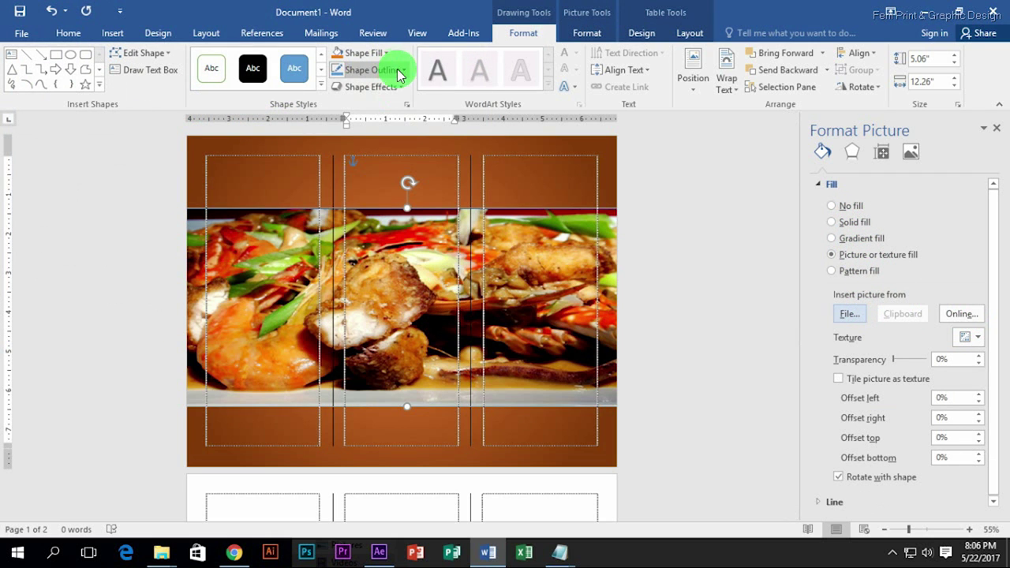
click(386, 69)
click(439, 361)
click(419, 439)
click(403, 69)
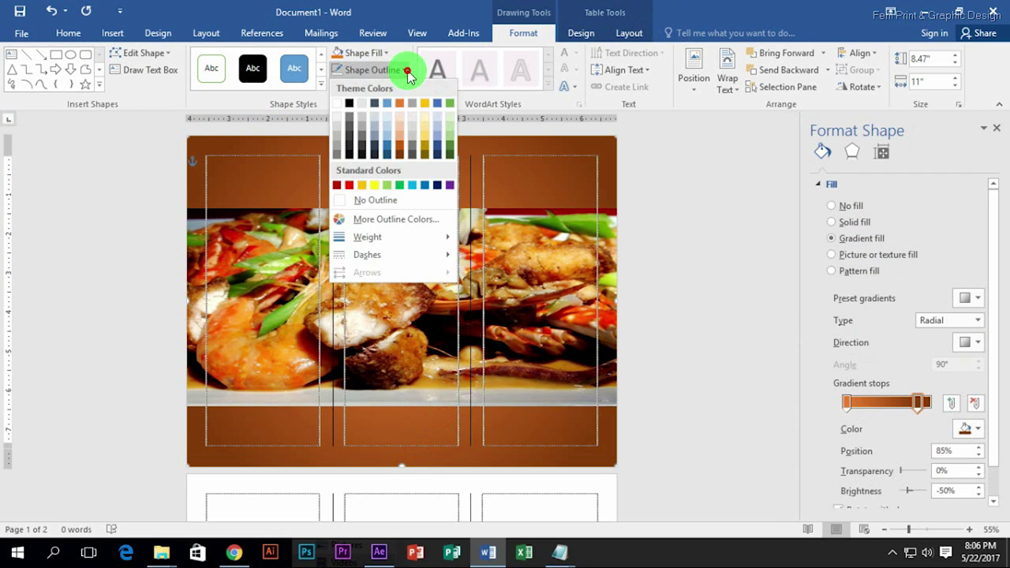
click(350, 352)
Stretch the photo band to 5.59" tall and set its transparency to about 81%.
click(292, 272)
drag(408, 200, 407, 195)
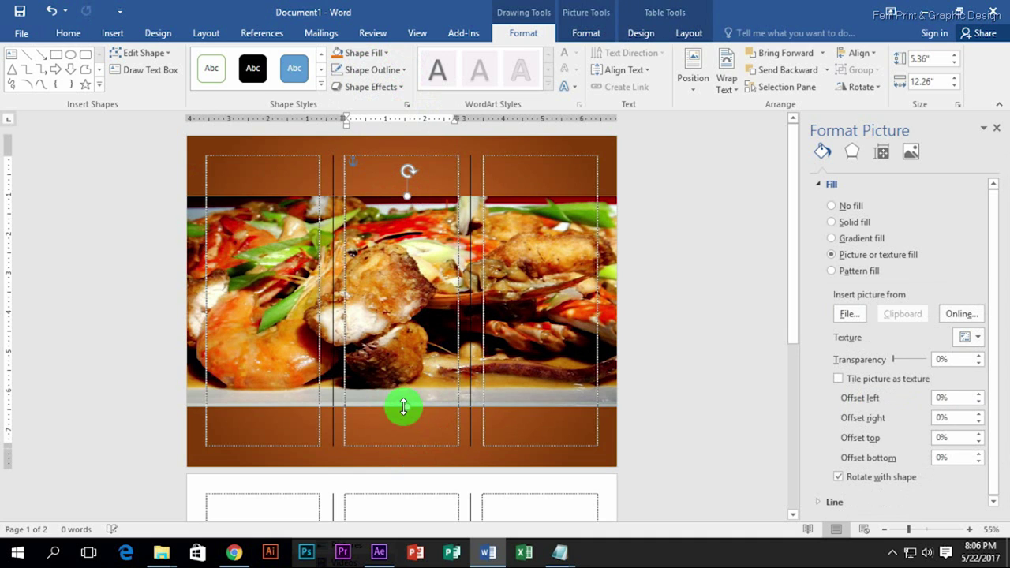
drag(403, 405, 416, 401)
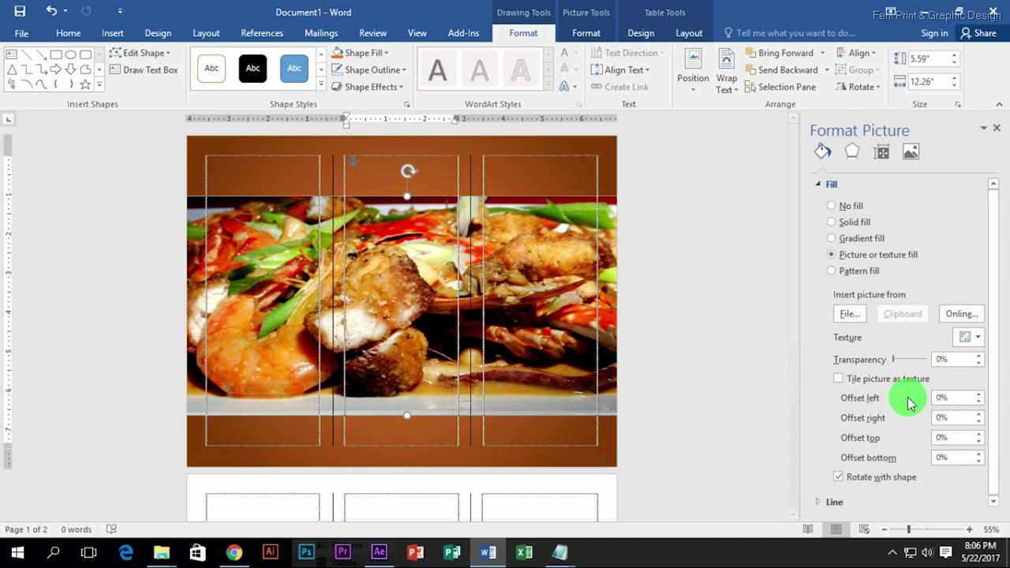
drag(902, 366, 925, 376)
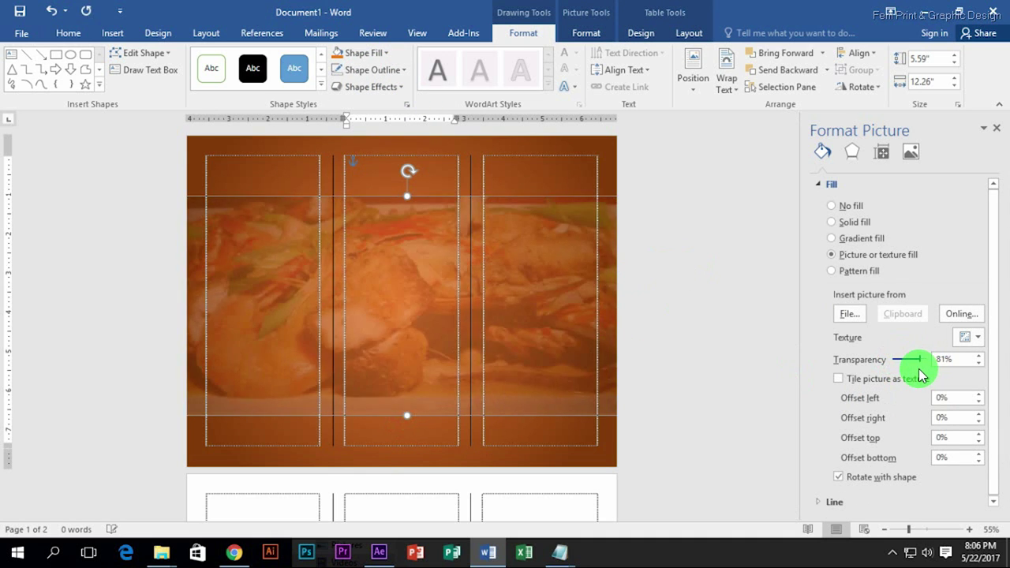
click(636, 194)
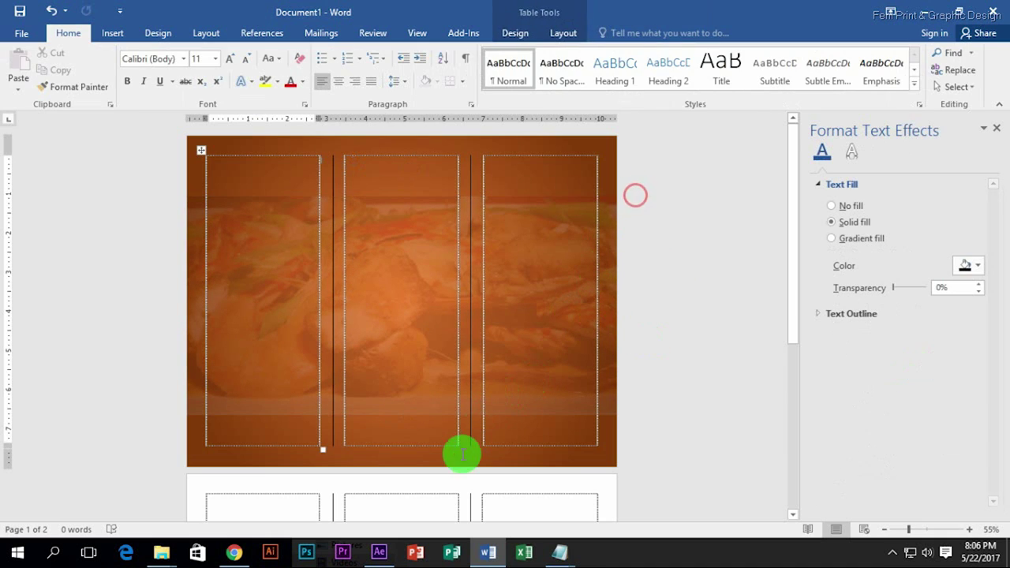
click(406, 304)
click(55, 54)
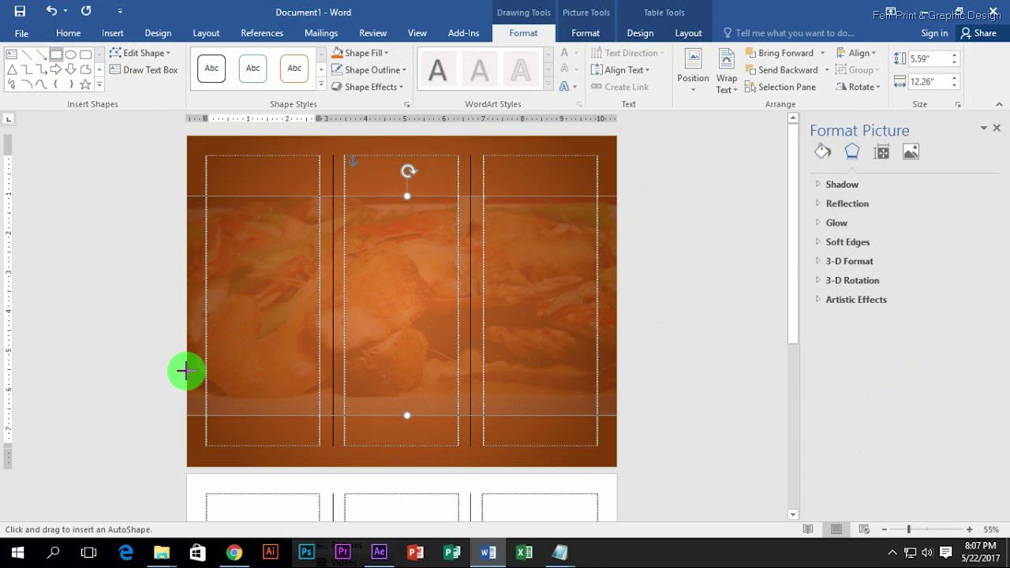
Draw a rectangle over the lower page with a Linear top-to-bottom gradient fill.
drag(187, 368, 616, 466)
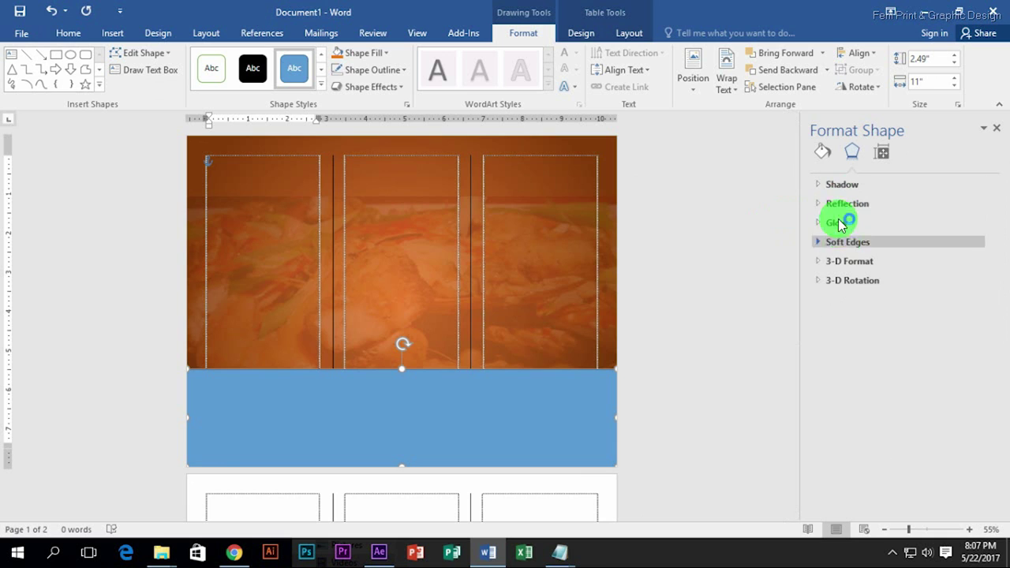
click(822, 151)
click(862, 238)
click(977, 320)
click(946, 335)
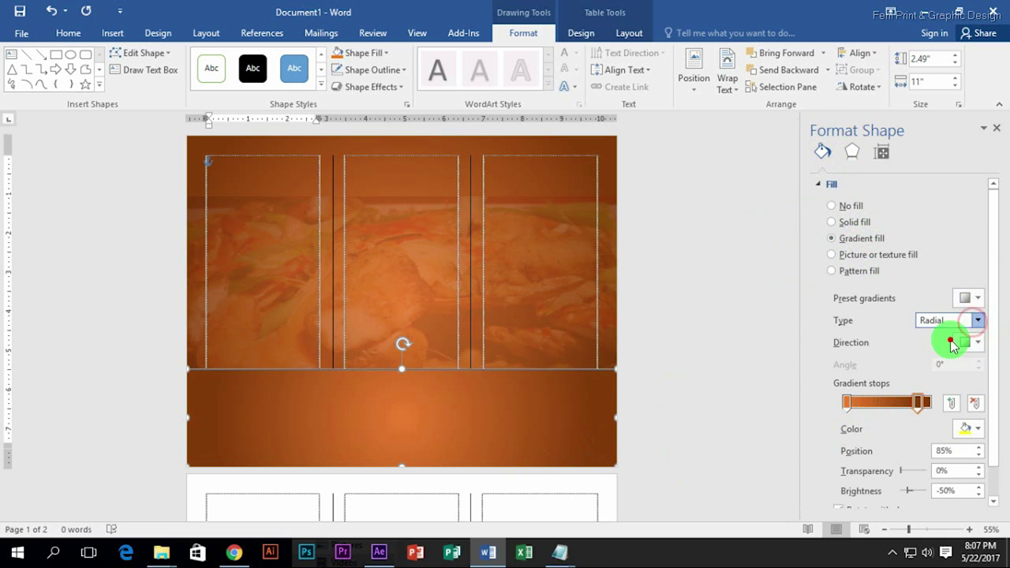
click(972, 341)
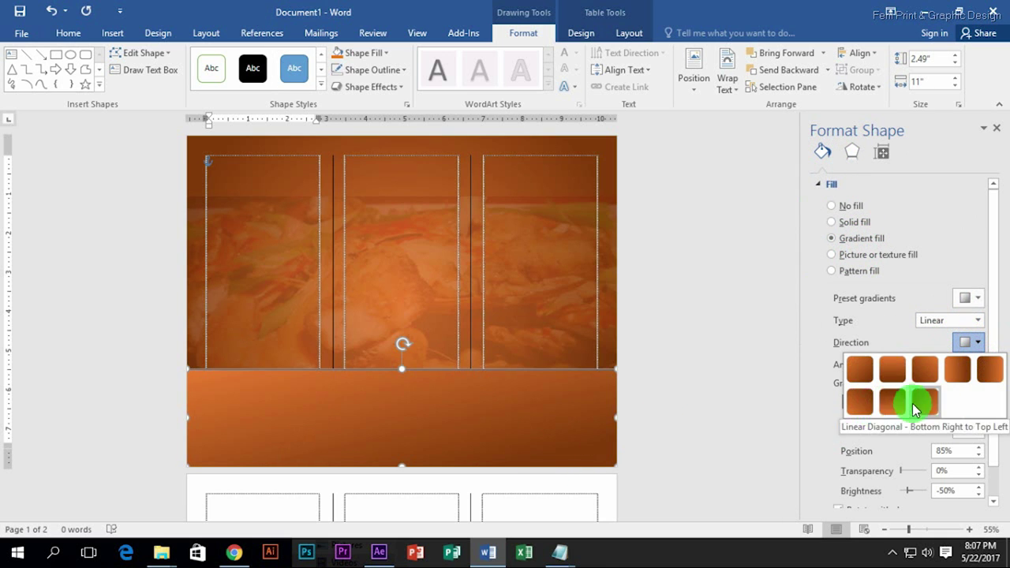
click(890, 369)
Make the top stop 100% transparent, shift the dark stop left, and extend the shape upward.
click(846, 402)
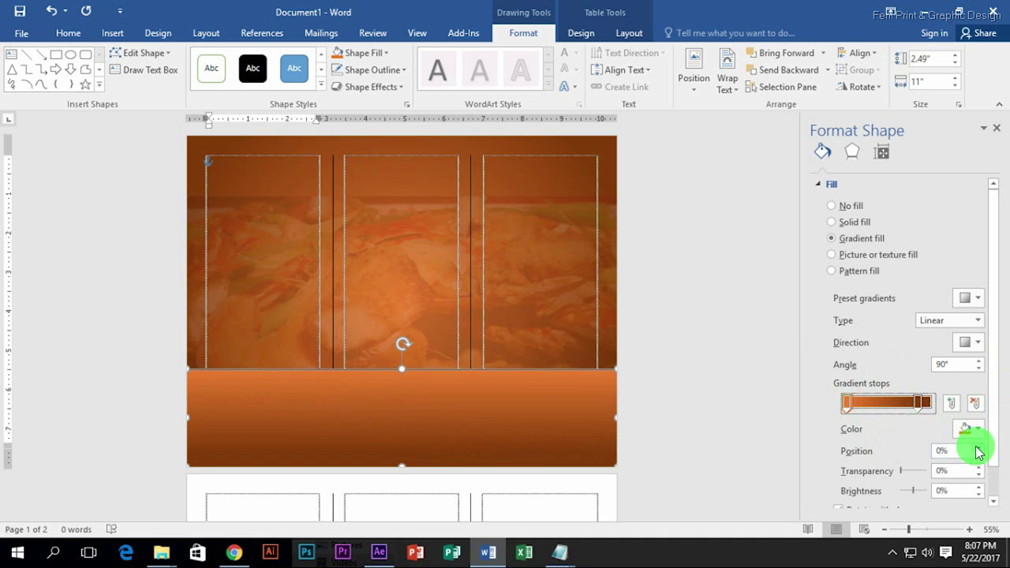
drag(918, 476, 926, 471)
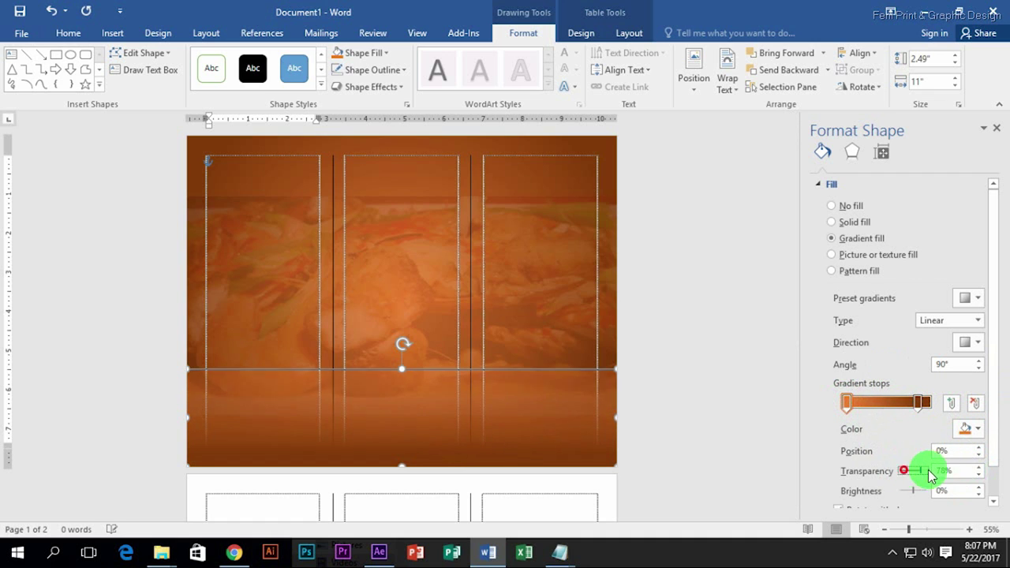
drag(401, 369, 418, 247)
mouse_move(921, 404)
mouse_down()
mouse_move(912, 404)
mouse_move(924, 419)
mouse_up()
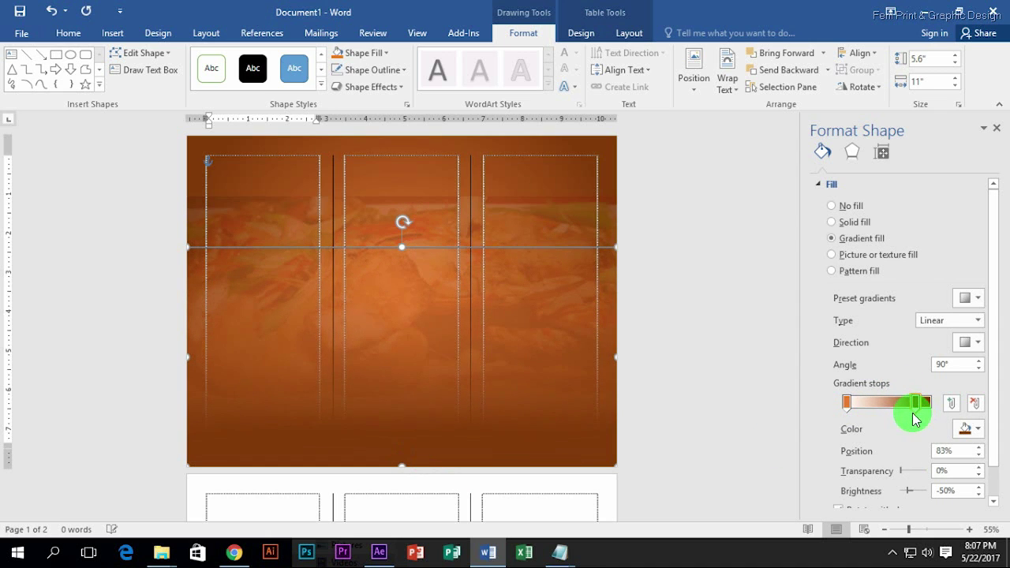
drag(403, 247, 408, 227)
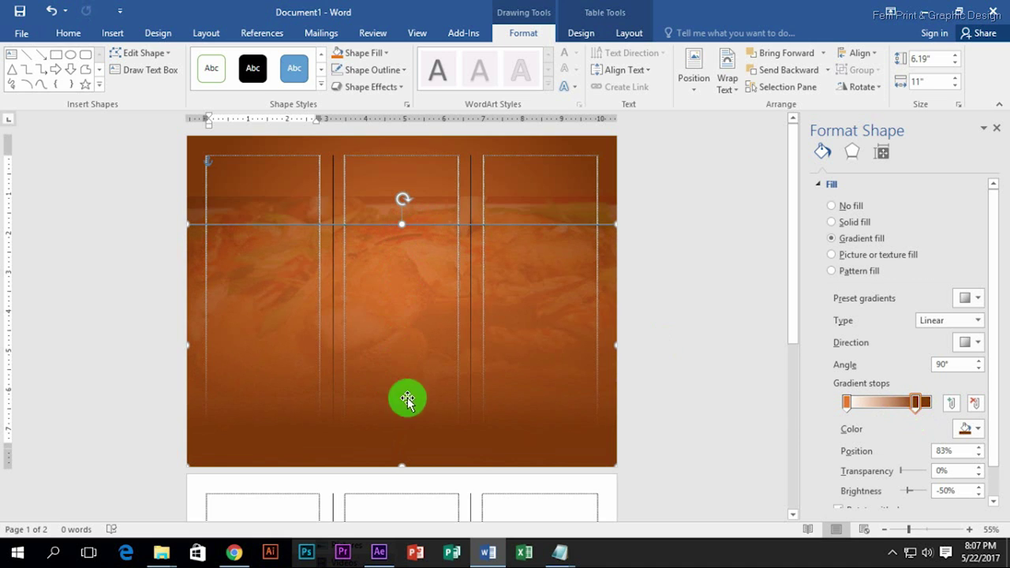
click(486, 243)
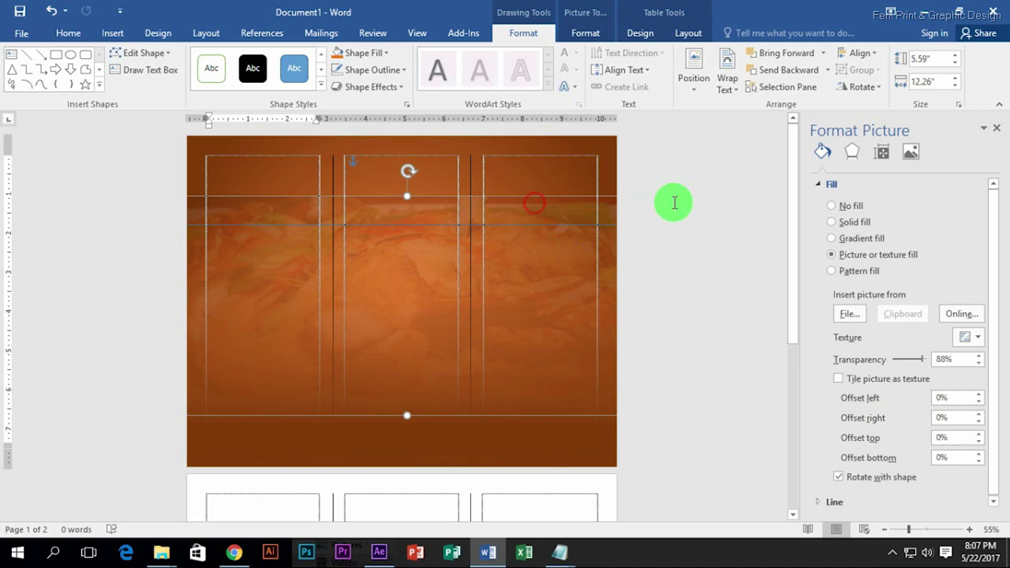
Fade the food photo band further, to 88% transparency.
click(544, 208)
click(547, 176)
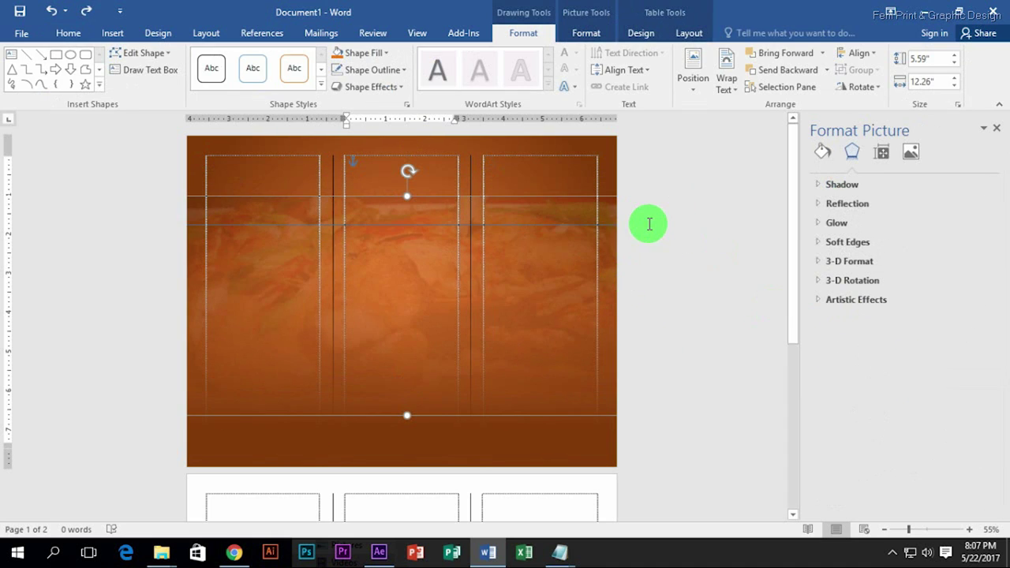
click(822, 151)
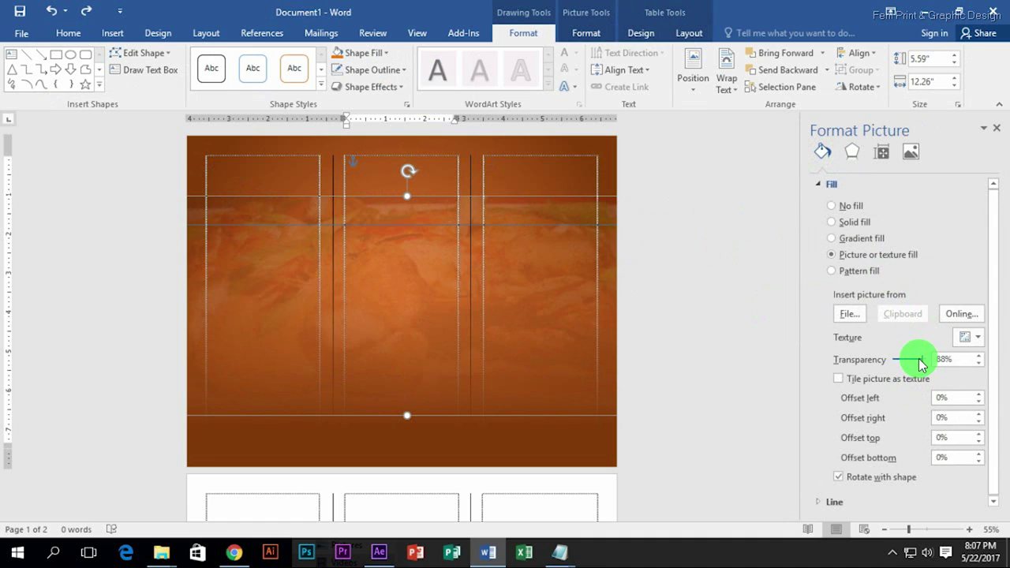
drag(920, 364, 924, 368)
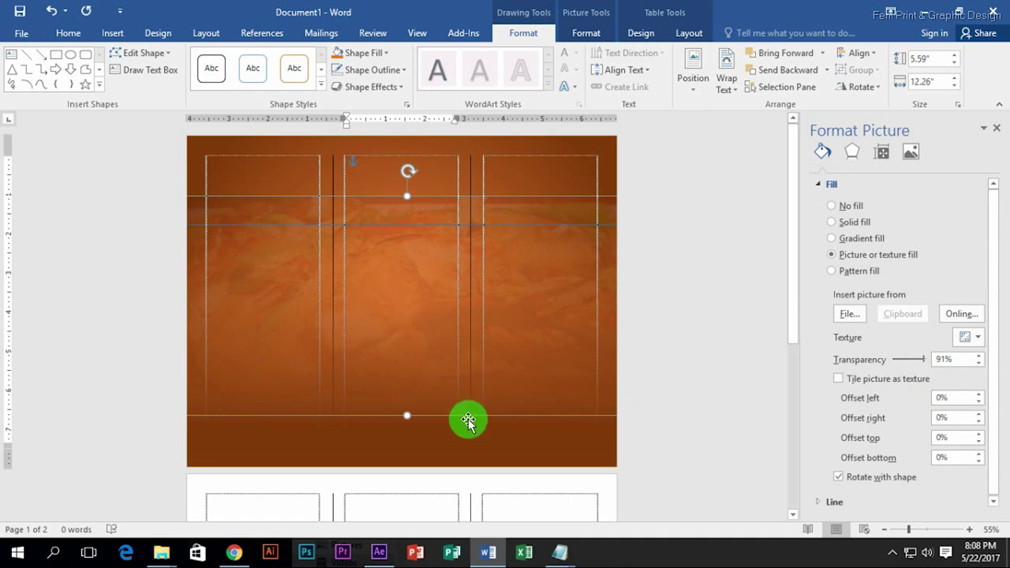
Move the brown gradient shape down and flip it to 6.19" tall over mid-page to bottom.
mouse_move(451, 447)
mouse_down()
mouse_move(441, 438)
mouse_move(444, 452)
mouse_move(400, 153)
mouse_move(376, 356)
mouse_move(465, 229)
mouse_move(466, 176)
mouse_move(518, 277)
mouse_move(463, 385)
mouse_up()
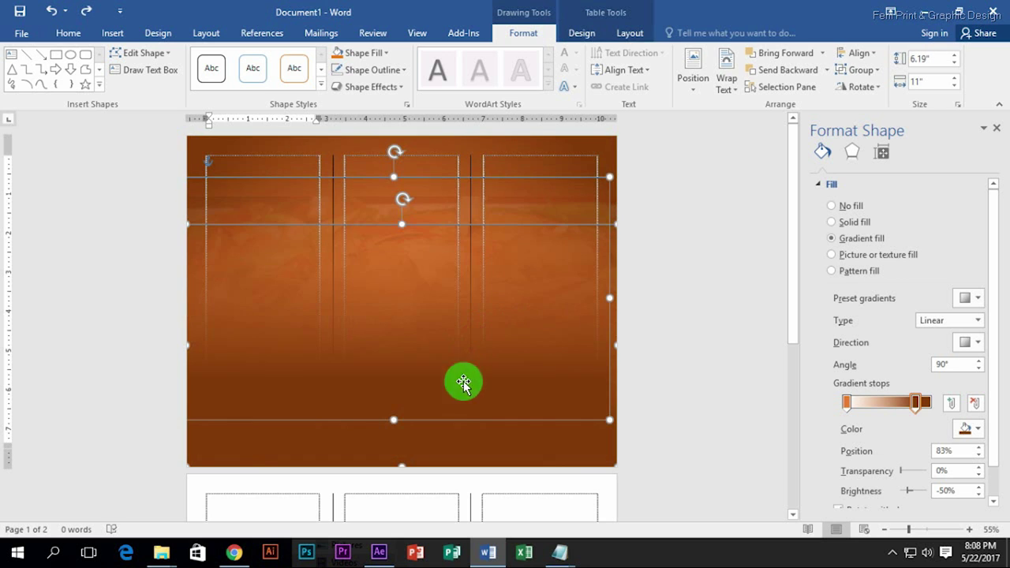
mouse_move(446, 443)
mouse_down()
mouse_move(463, 474)
mouse_move(462, 428)
mouse_move(419, 426)
mouse_move(419, 462)
mouse_move(416, 375)
mouse_move(424, 322)
mouse_move(438, 323)
mouse_up()
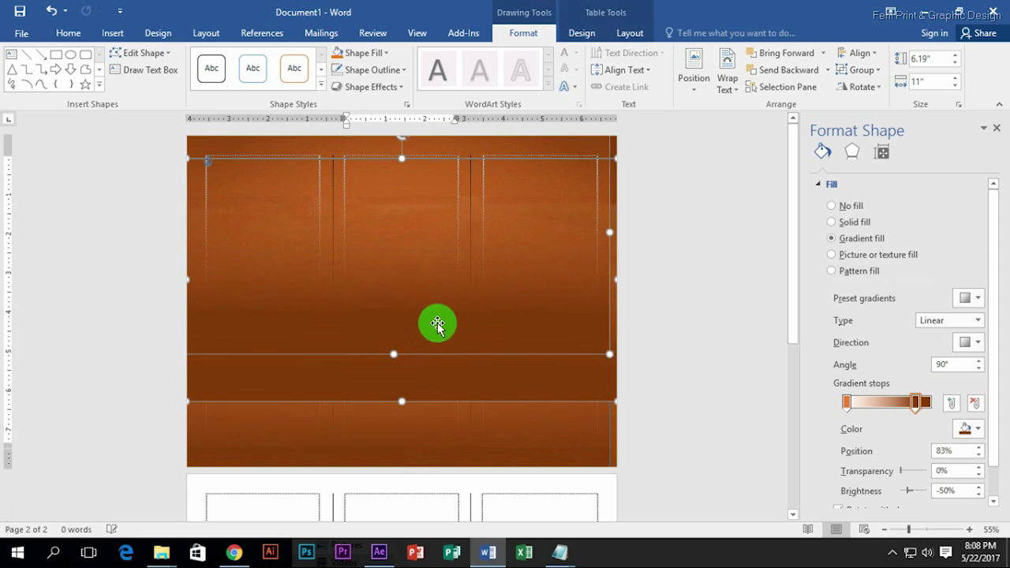
drag(404, 146, 458, 216)
mouse_move(447, 165)
mouse_down()
mouse_move(354, 451)
mouse_move(440, 461)
mouse_up()
mouse_move(470, 308)
mouse_down()
mouse_move(466, 277)
mouse_move(591, 333)
mouse_move(663, 316)
mouse_up()
mouse_move(539, 334)
mouse_down()
mouse_move(356, 282)
mouse_move(422, 372)
mouse_move(463, 458)
mouse_move(487, 440)
mouse_move(524, 450)
mouse_move(469, 356)
mouse_move(409, 296)
mouse_move(405, 305)
mouse_up()
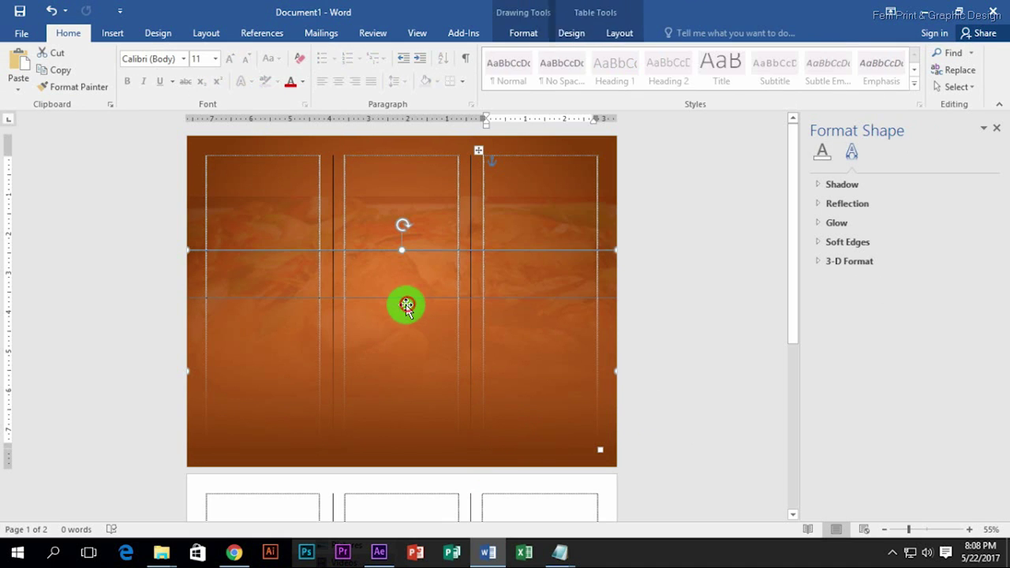
Set the gradient background shape's outline to No Outline.
click(523, 32)
click(404, 70)
click(384, 198)
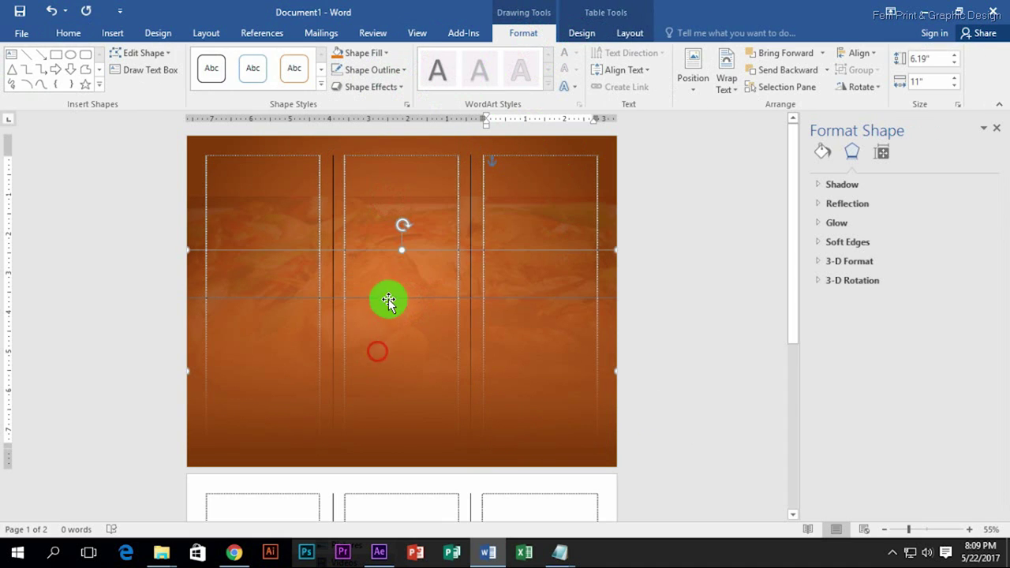
drag(388, 300, 303, 331)
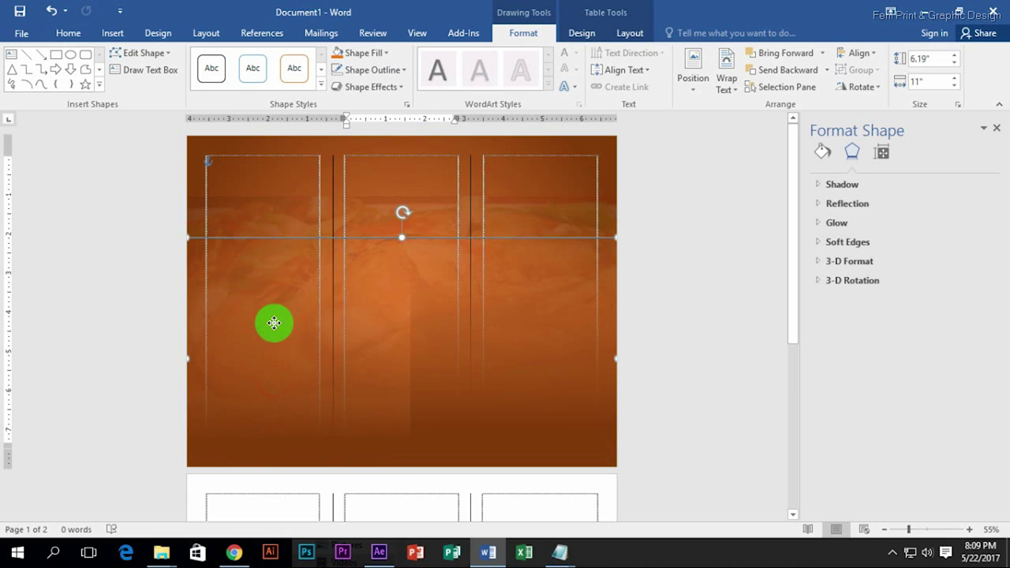
drag(273, 384, 273, 312)
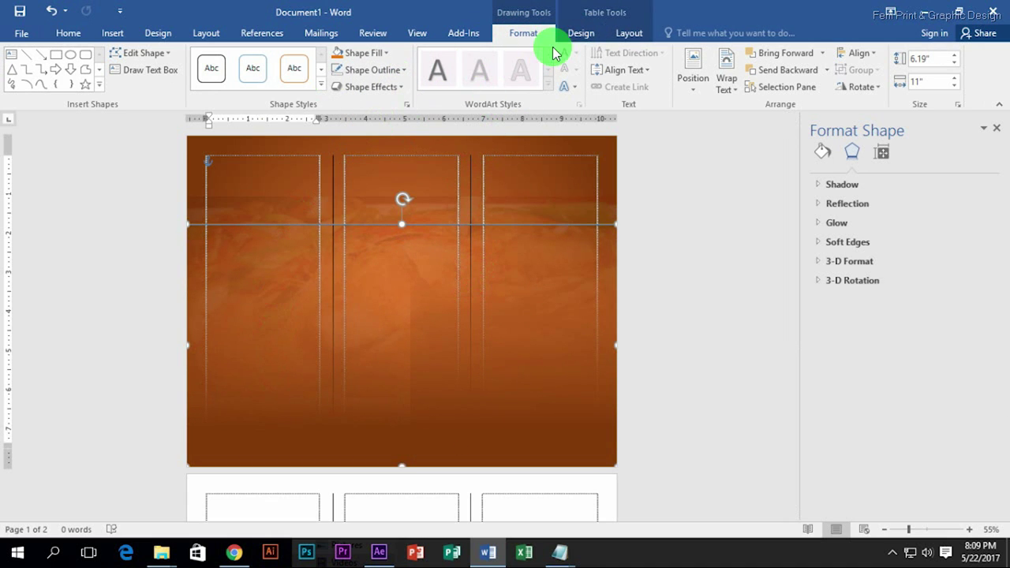
click(581, 32)
click(523, 33)
click(403, 69)
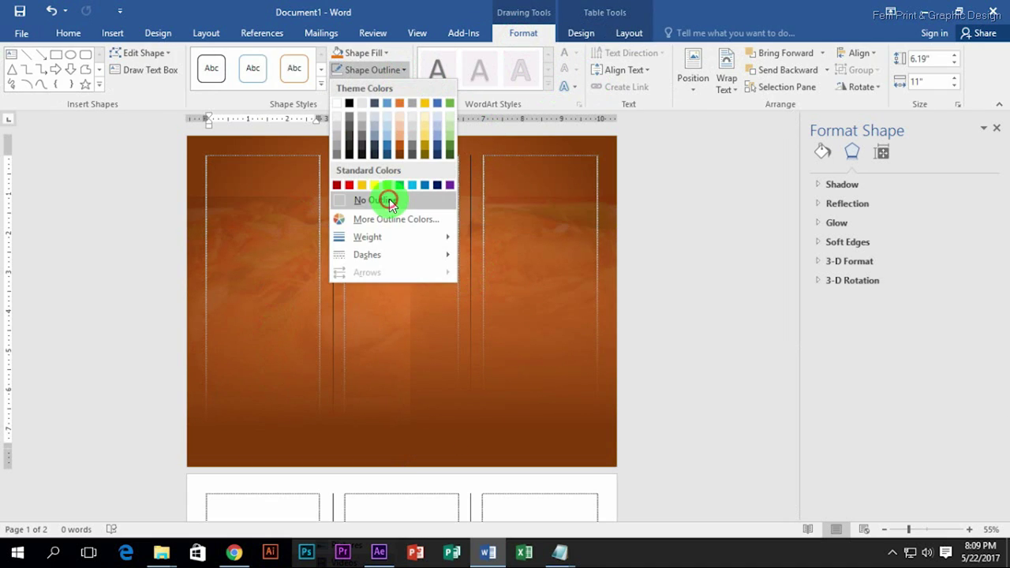
click(390, 202)
Rotate the gradient shape to a diagonal angle.
mouse_move(412, 206)
mouse_down()
mouse_move(433, 430)
mouse_move(383, 445)
mouse_up()
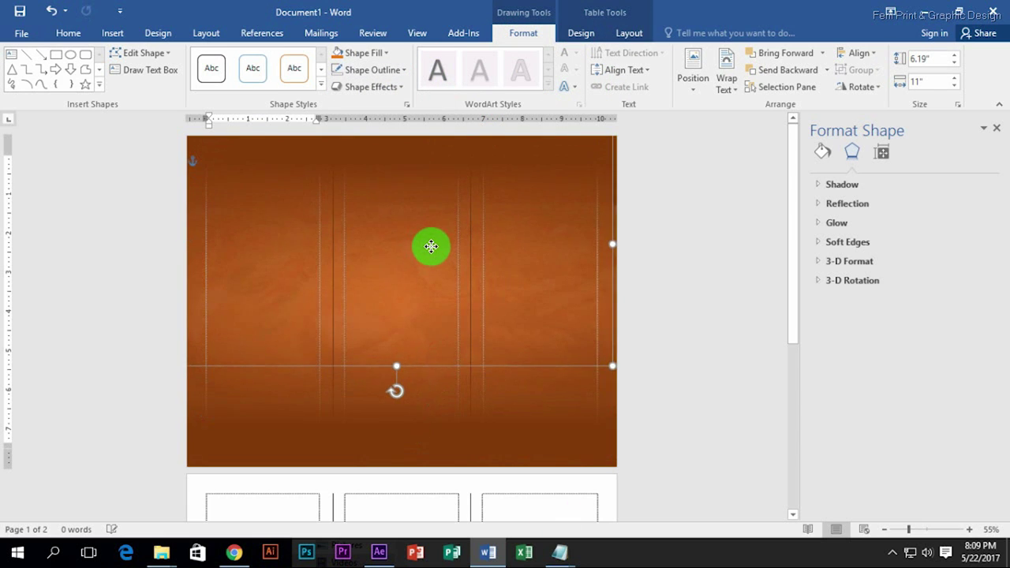
click(477, 352)
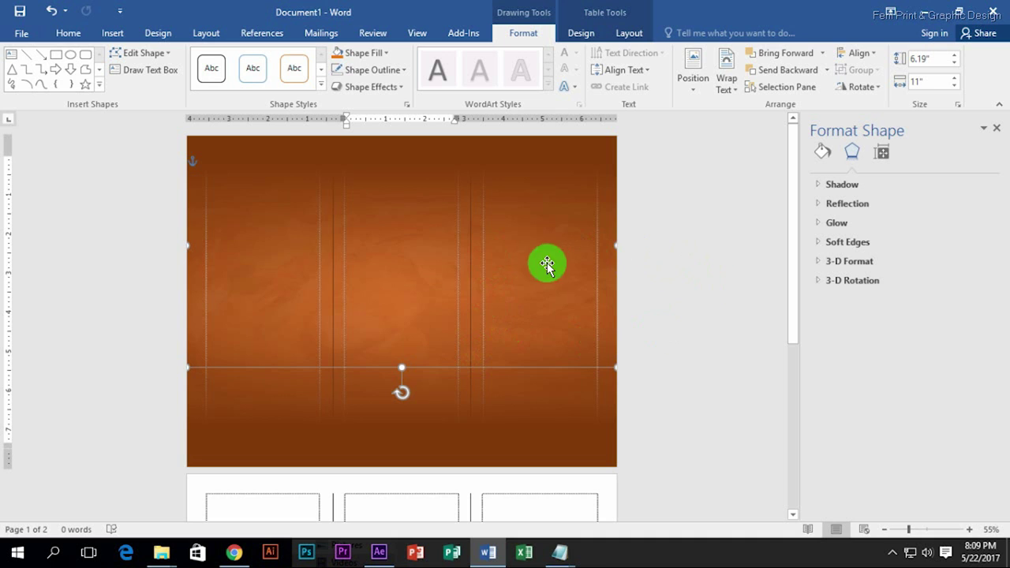
click(671, 234)
Set both background shapes to Behind Text so the table borders show.
click(375, 196)
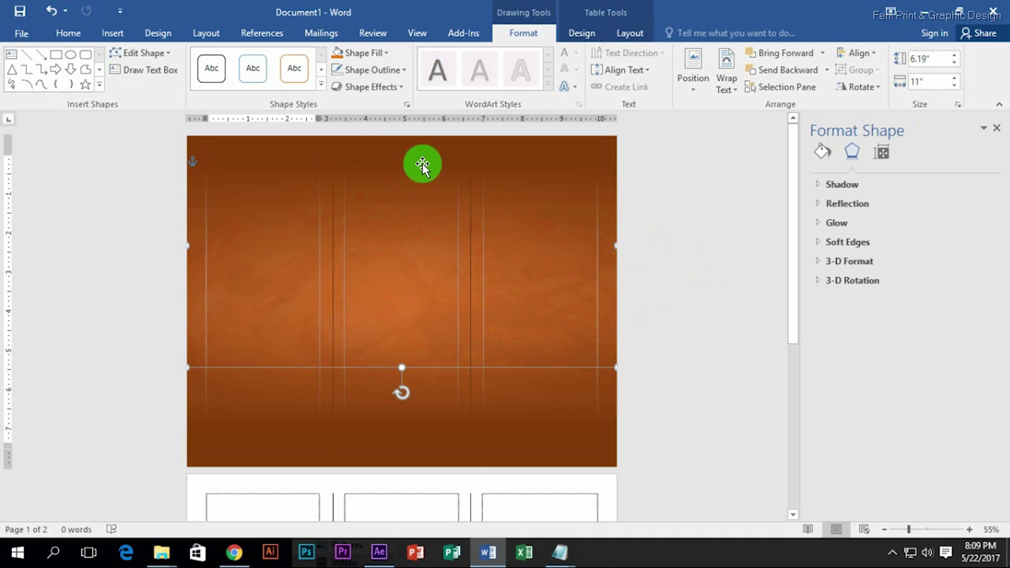
shift+click(457, 454)
click(727, 79)
click(754, 192)
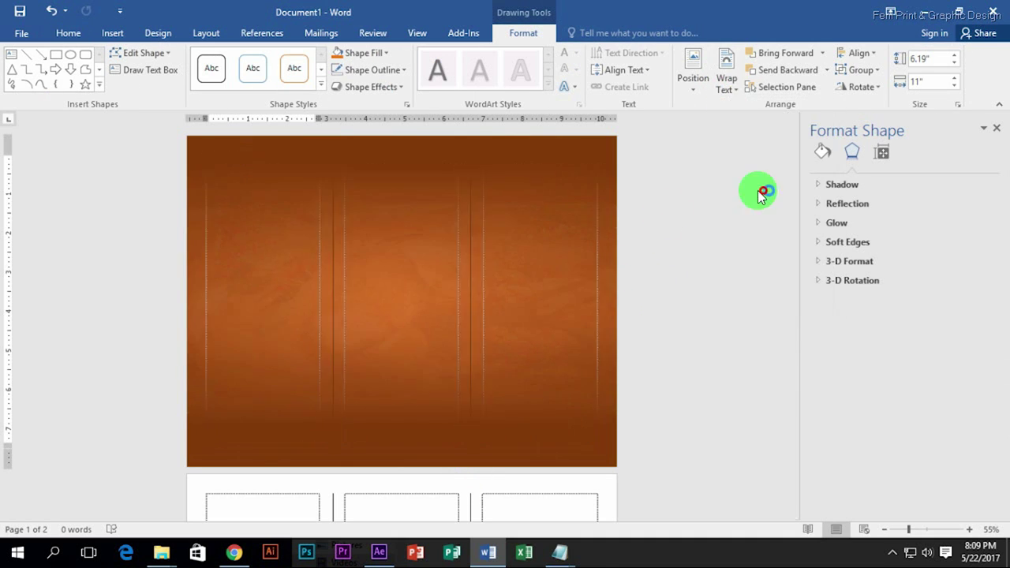
click(275, 214)
Open the Brochure folder and drag the Logo file toward the document.
scroll(275, 214, up, 1)
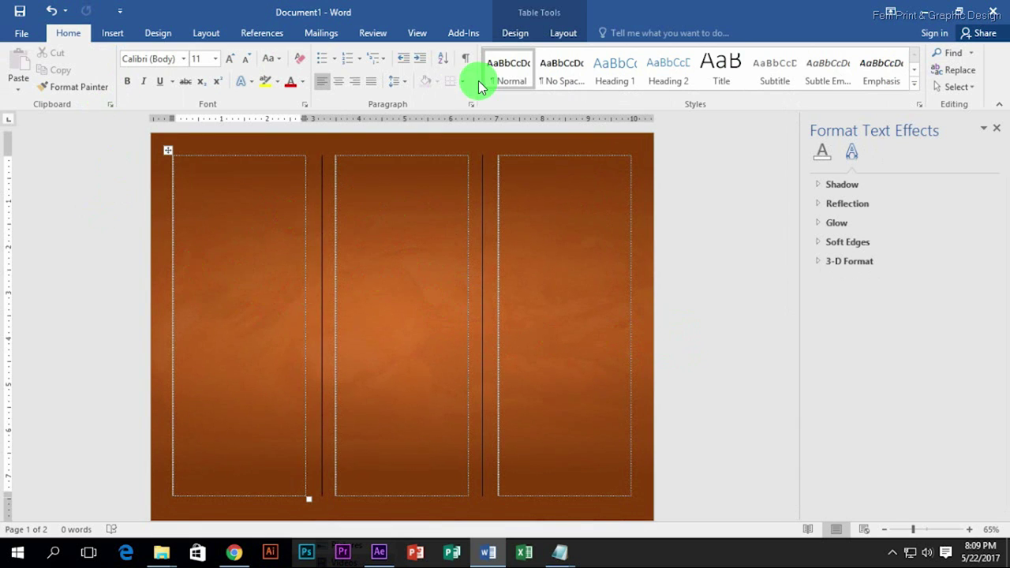
drag(113, 165, 388, 313)
click(684, 166)
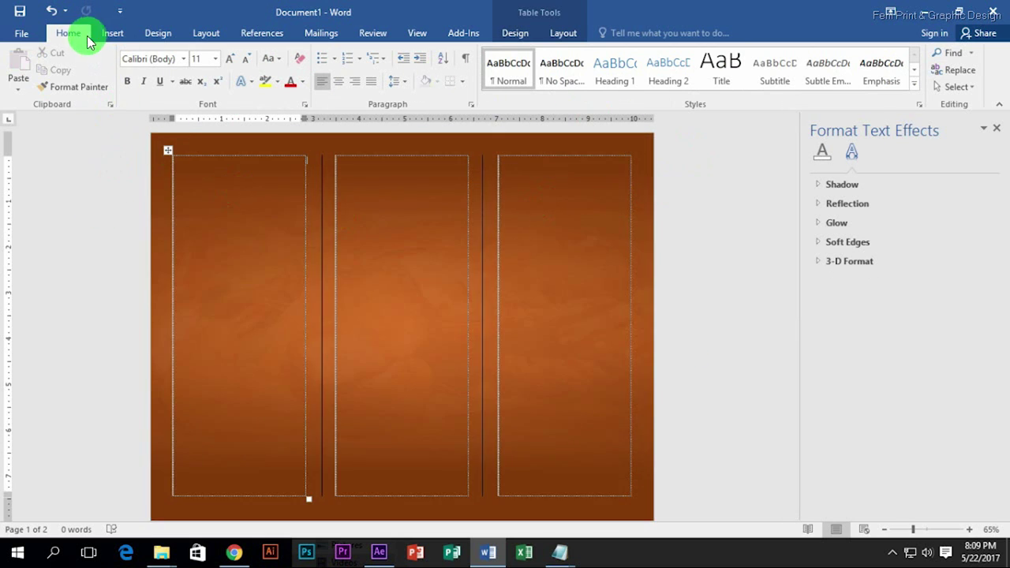
click(113, 35)
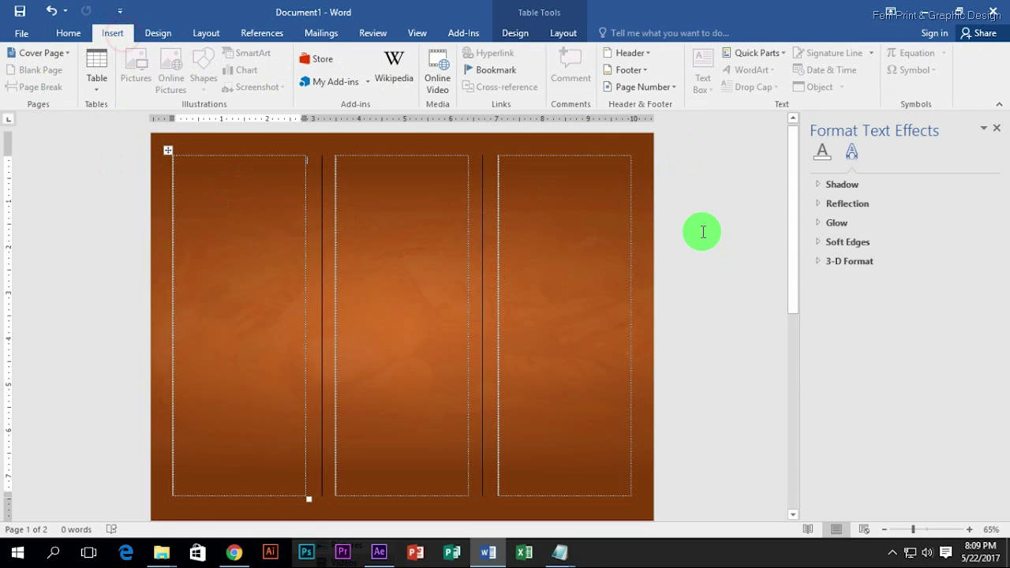
click(68, 32)
click(113, 33)
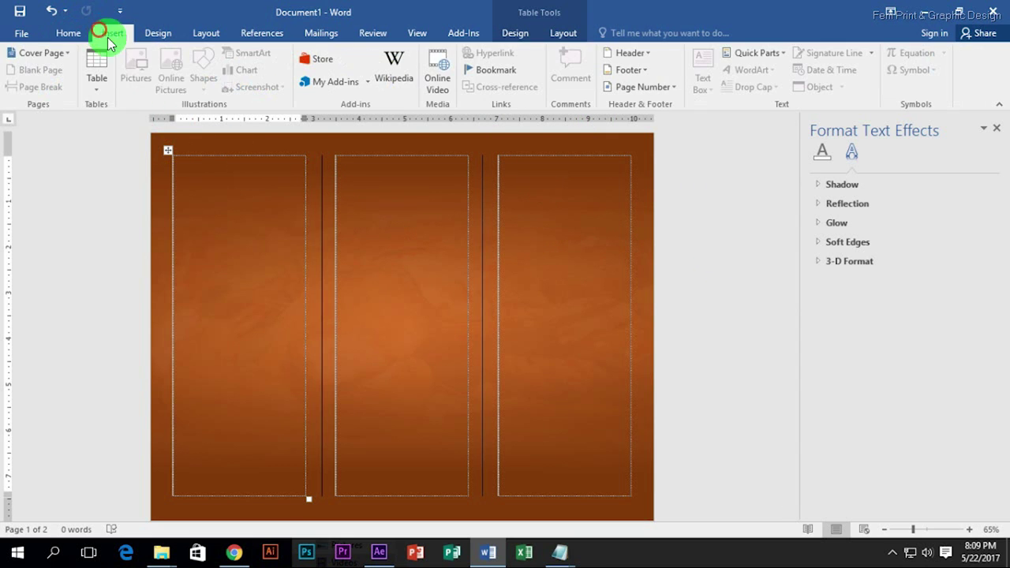
click(154, 33)
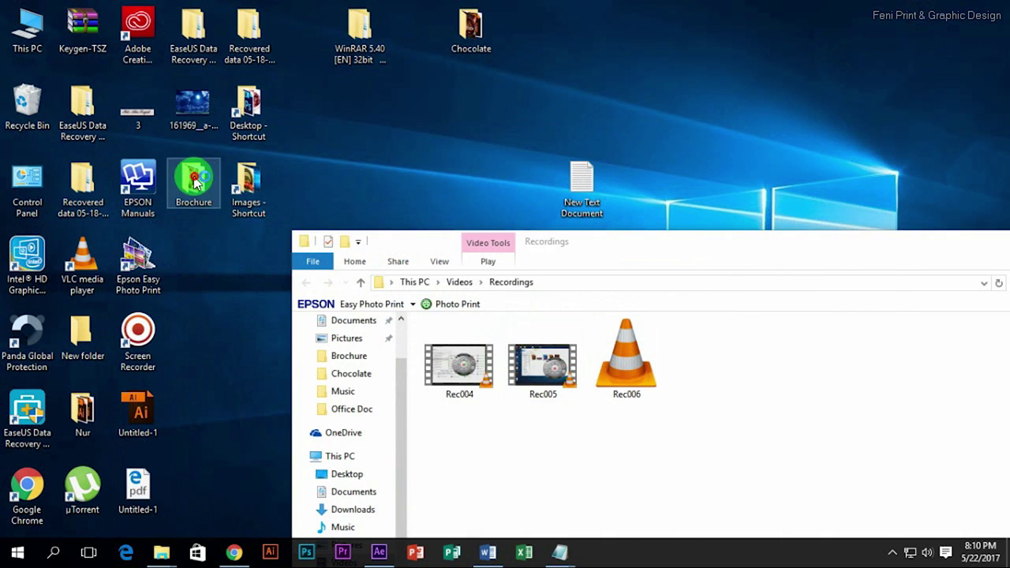
double_click(193, 177)
drag(340, 130, 458, 243)
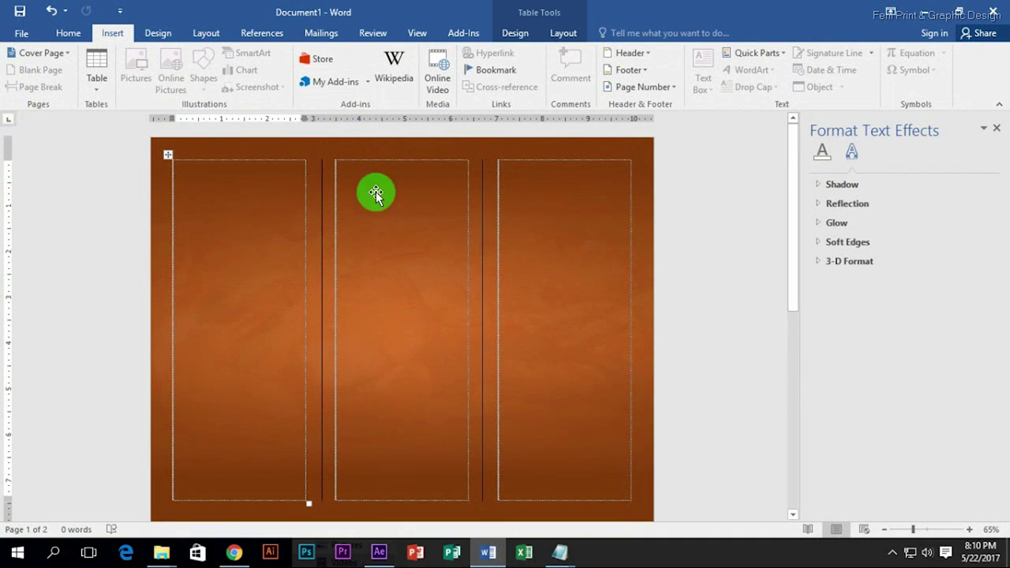
Insert the Logo image into the right panel with In Front of Text wrapping.
drag(426, 245, 375, 193)
click(136, 78)
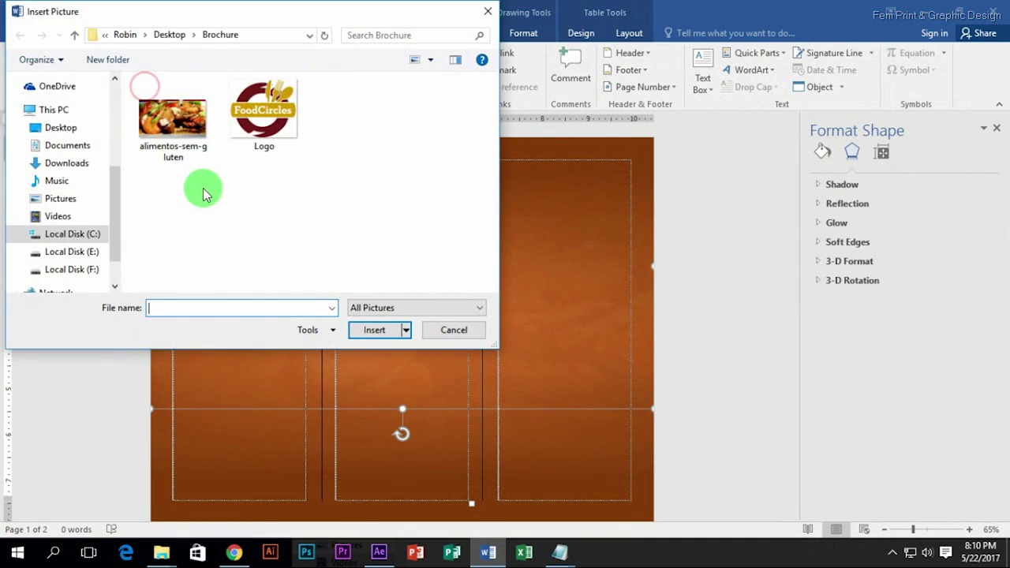
double_click(266, 110)
drag(419, 219, 550, 262)
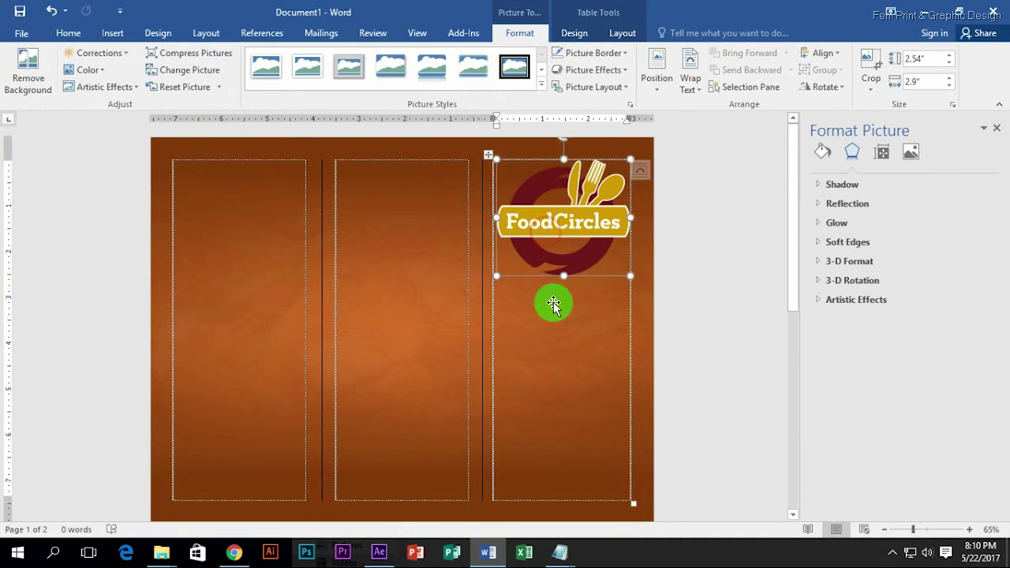
right_click(563, 241)
click(659, 183)
click(691, 85)
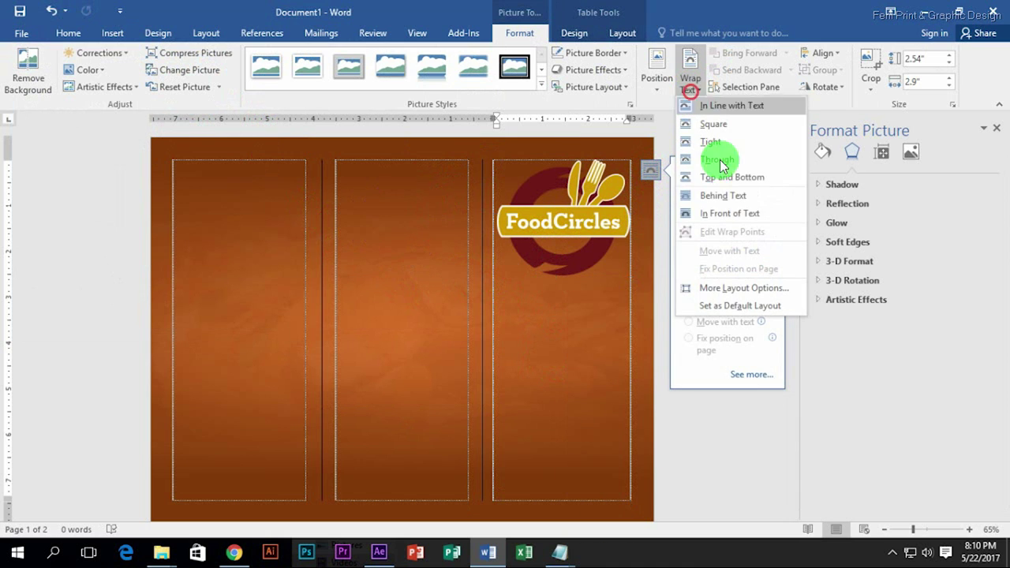
click(727, 215)
Resize the logo to about 1.99" x 2.27" and place it midway down the right panel.
drag(576, 223, 579, 404)
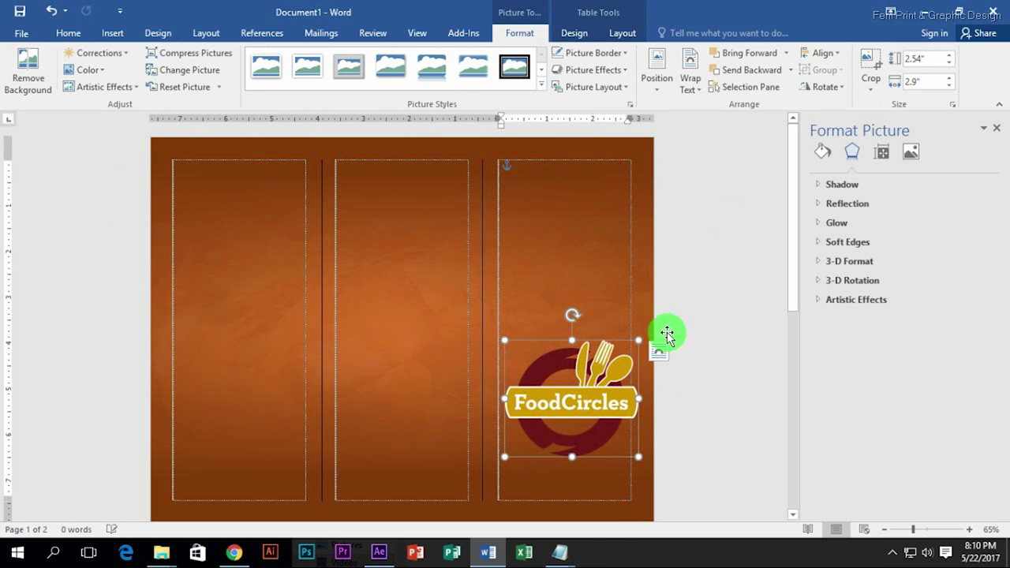
drag(637, 341, 604, 370)
drag(560, 412, 570, 372)
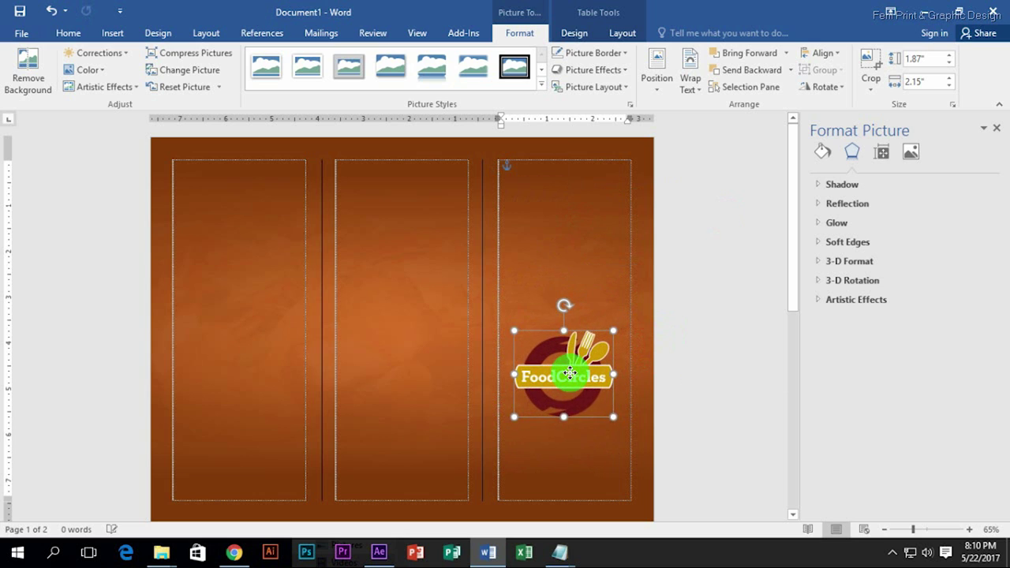
drag(610, 418, 634, 438)
drag(598, 391, 588, 388)
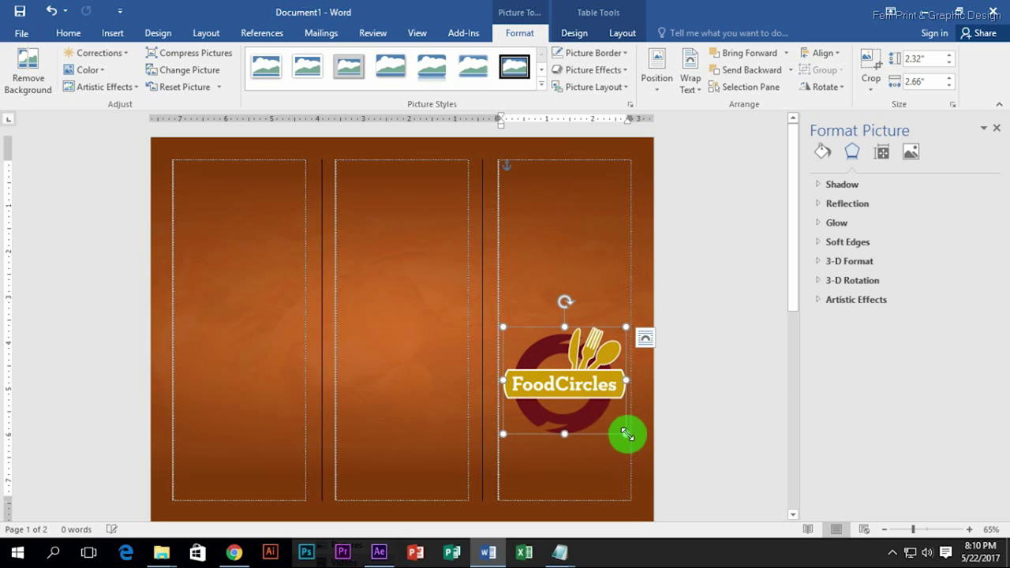
drag(627, 435, 608, 418)
drag(575, 383, 586, 383)
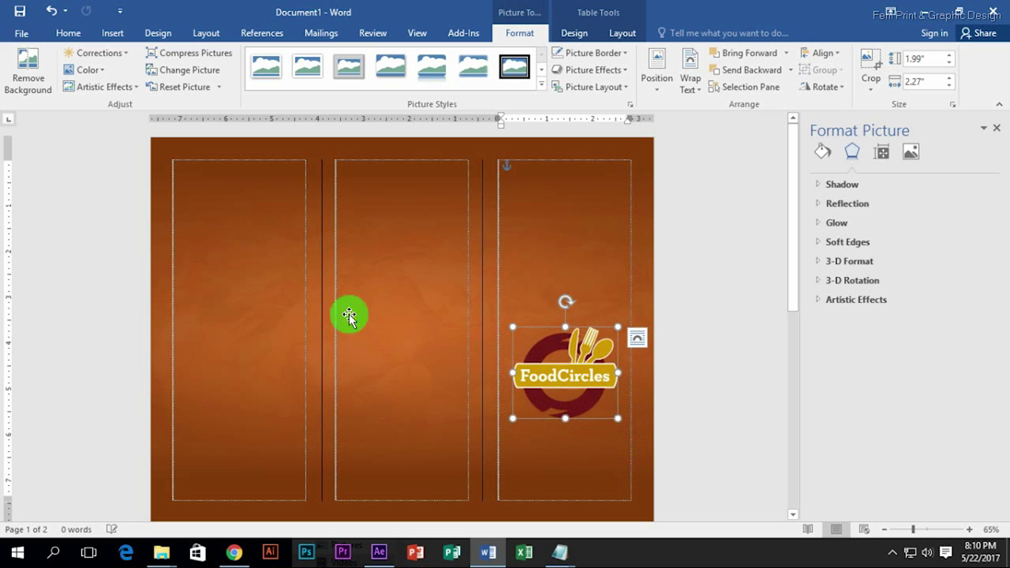
click(112, 33)
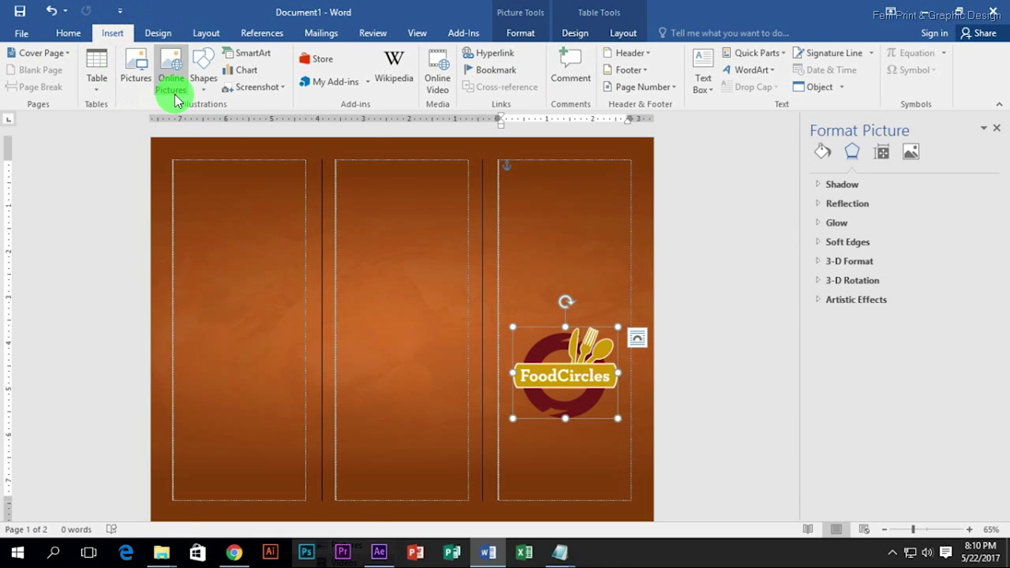
Draw a triangle and drag its edit points into a V across the page top.
click(202, 87)
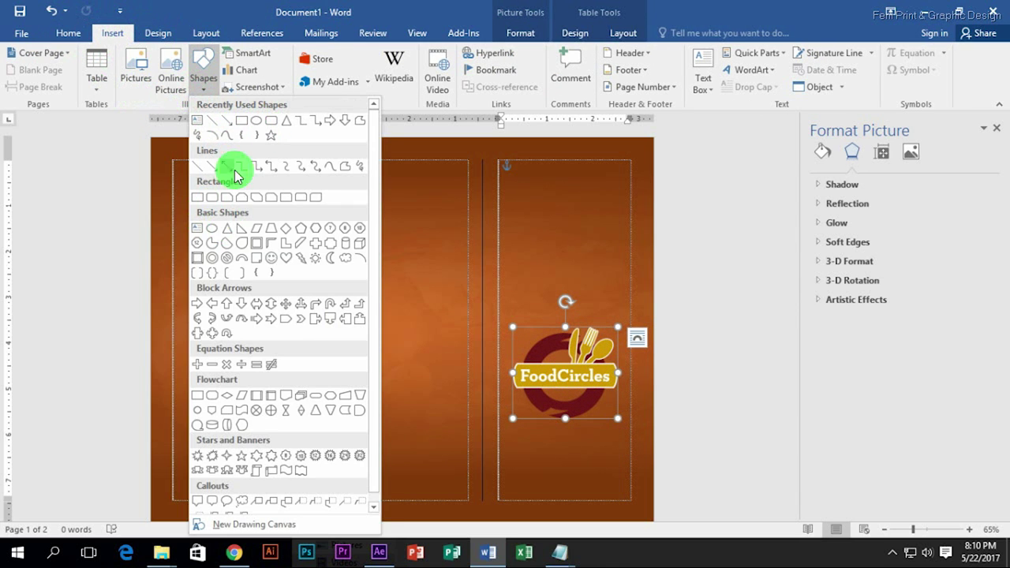
click(224, 231)
drag(271, 187, 348, 273)
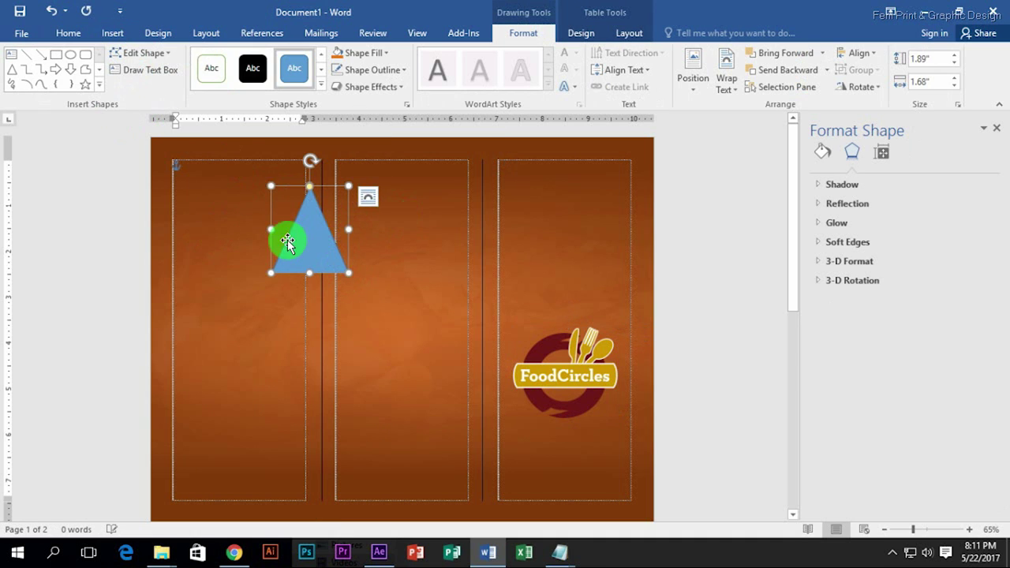
click(142, 52)
click(164, 93)
drag(308, 186, 152, 141)
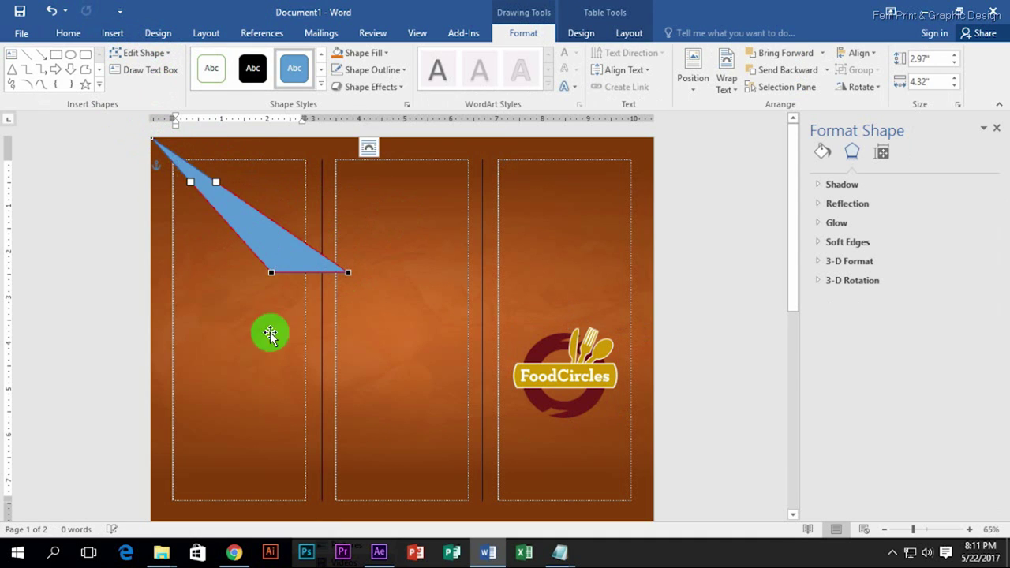
mouse_move(269, 273)
mouse_down()
mouse_move(208, 276)
mouse_move(244, 288)
mouse_up()
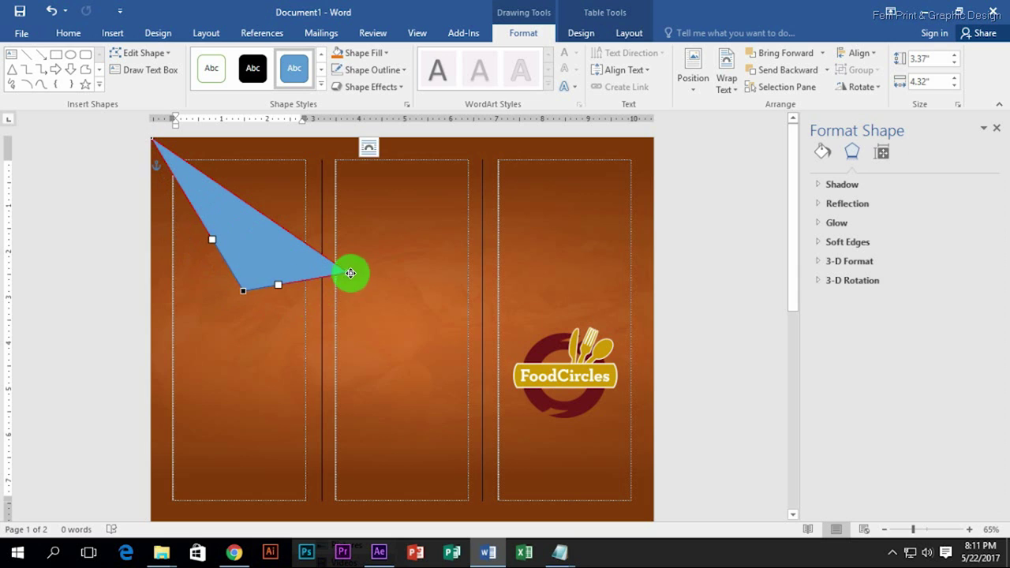
drag(348, 272, 654, 137)
mouse_move(243, 289)
mouse_down()
mouse_move(351, 276)
mouse_move(357, 265)
mouse_up()
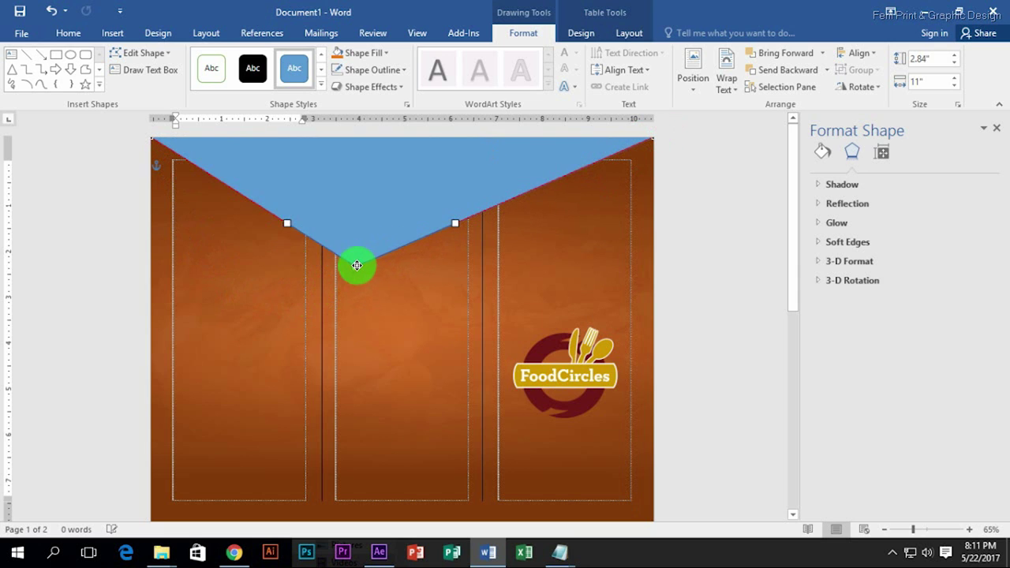
Widen the V to about 15.87" x 4.1" and align it to the page top.
click(288, 229)
drag(652, 163, 705, 124)
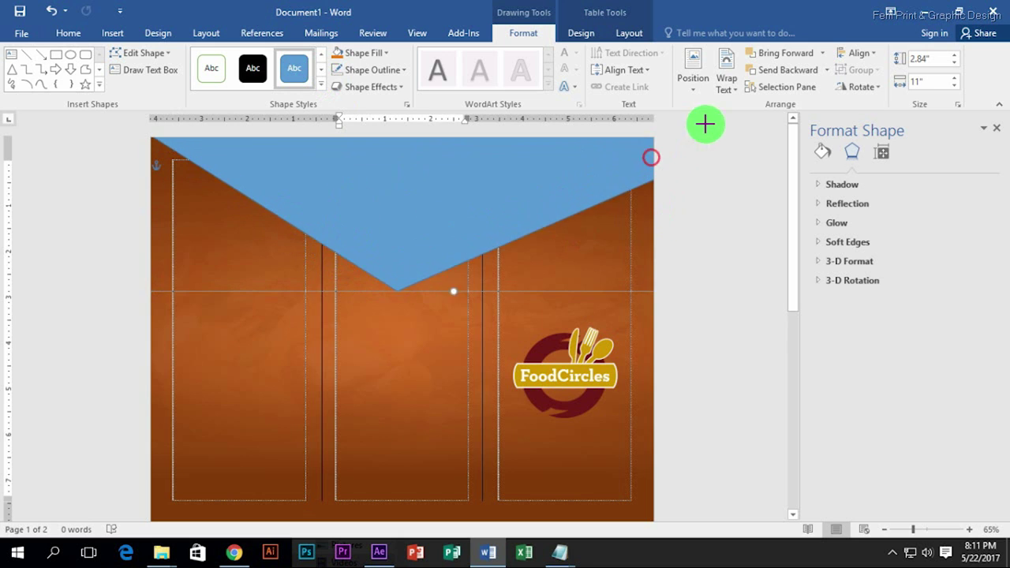
drag(480, 216, 439, 231)
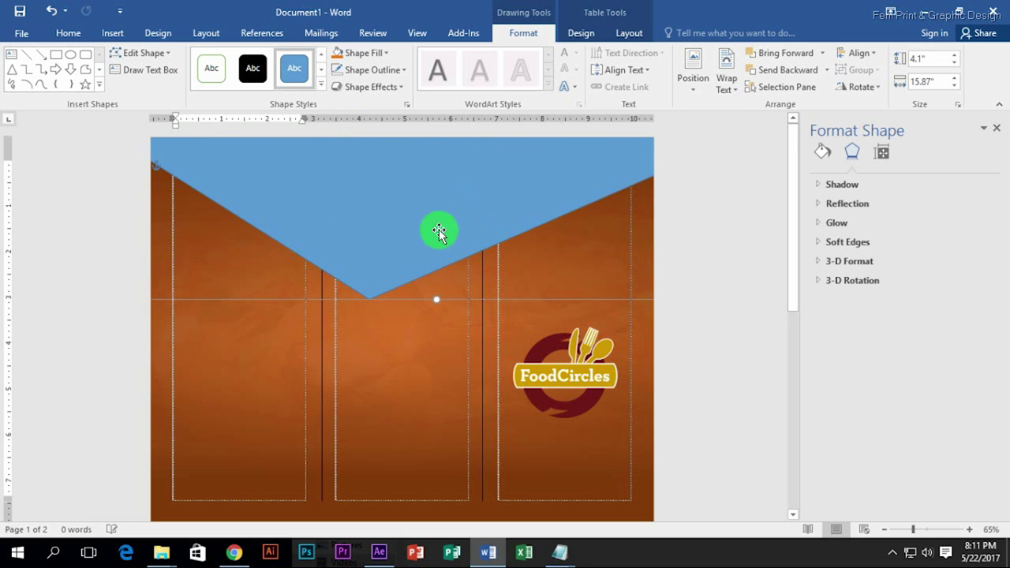
Give the V shape a picture or texture fill.
right_click(391, 228)
click(442, 495)
click(823, 151)
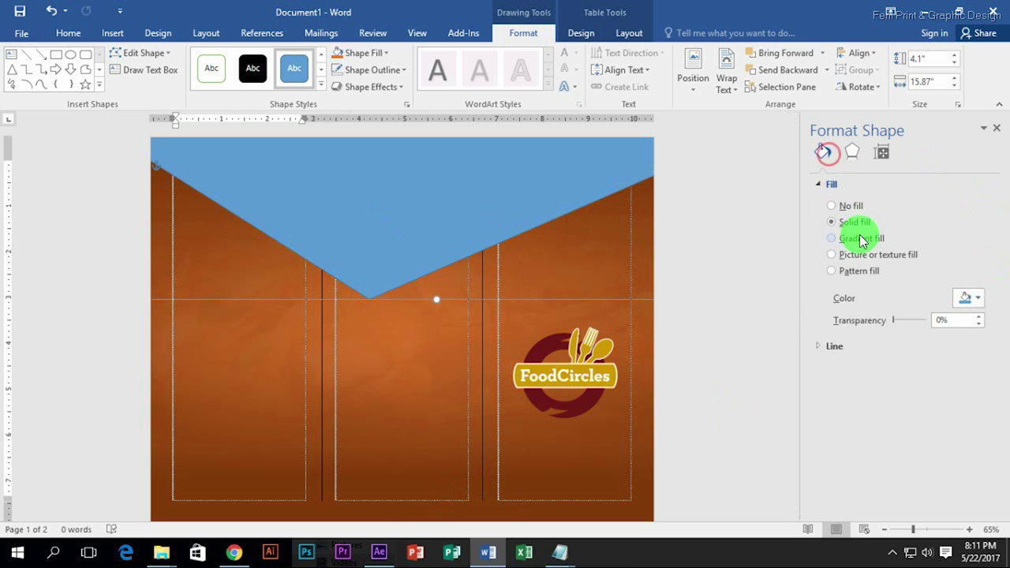
click(858, 254)
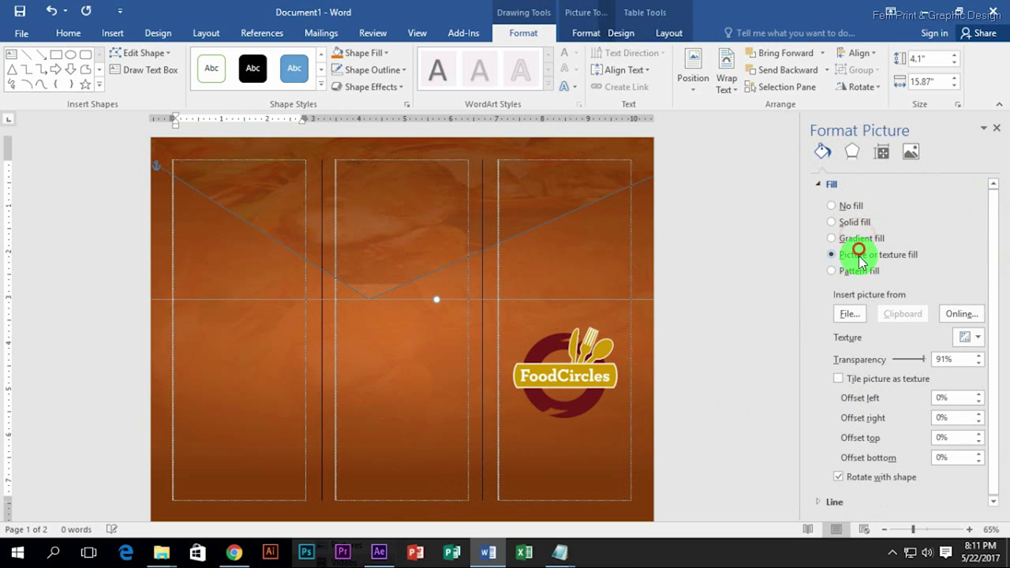
Fill the V with the food photo at 0% transparency.
click(867, 320)
key(Escape)
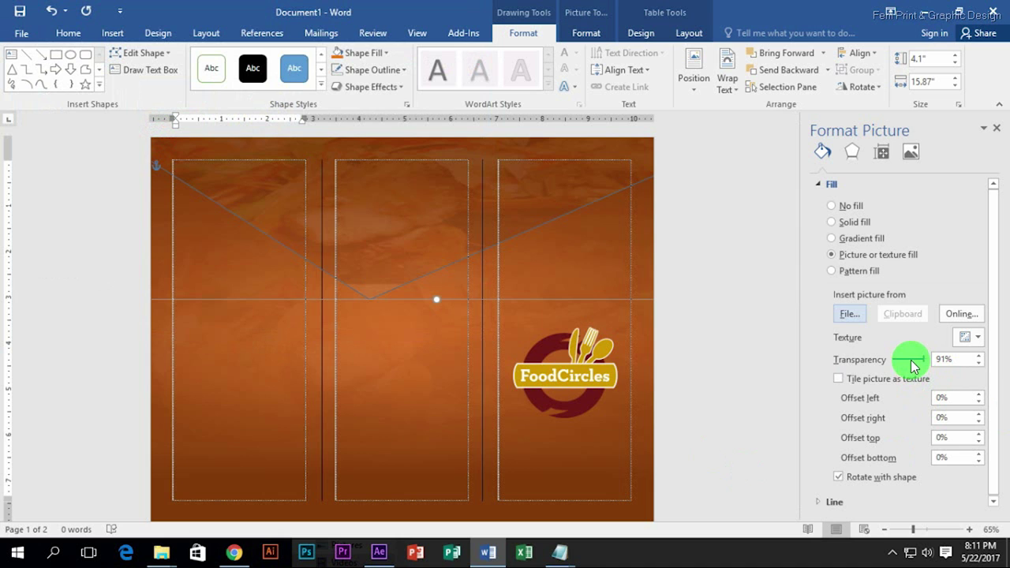
drag(900, 363, 892, 361)
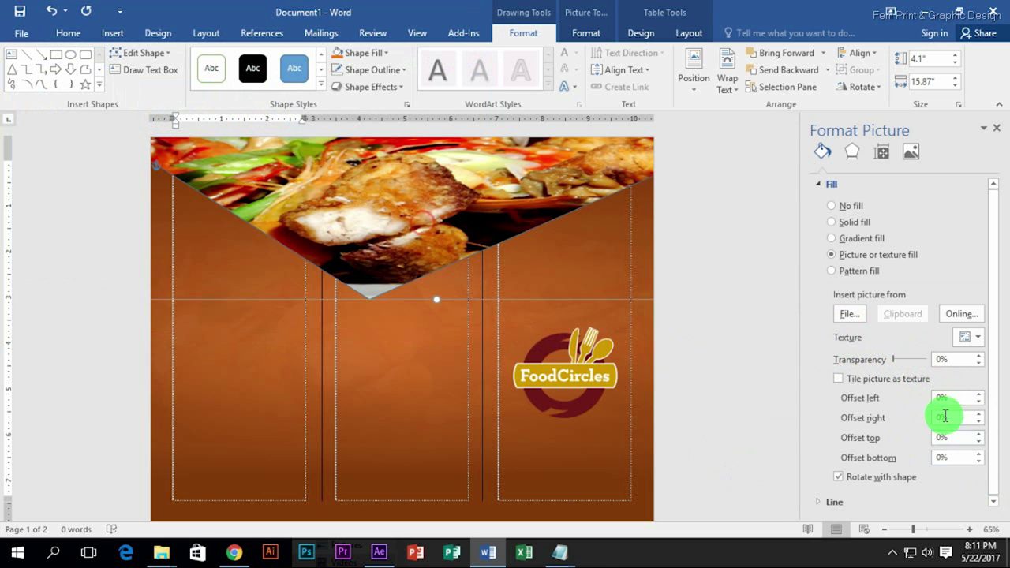
drag(436, 299, 437, 316)
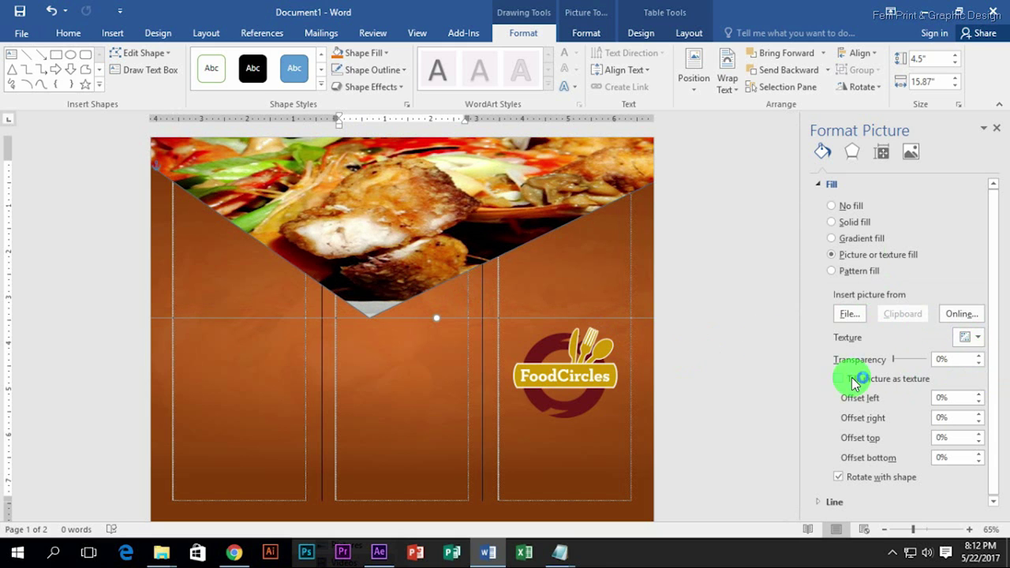
Crop the photo fill to 13.8" wide and 5.5" high.
click(911, 151)
click(856, 184)
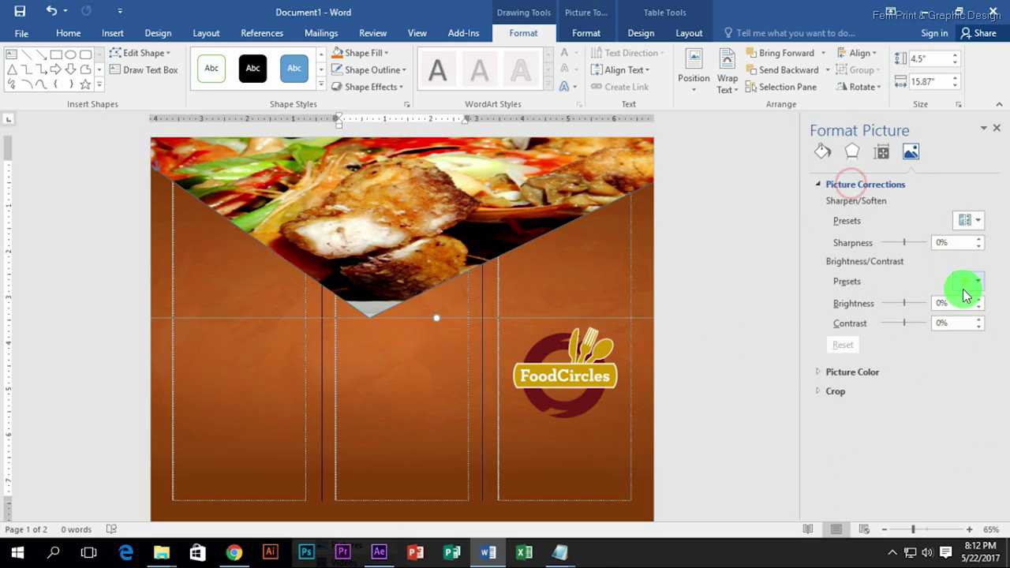
click(842, 370)
click(832, 495)
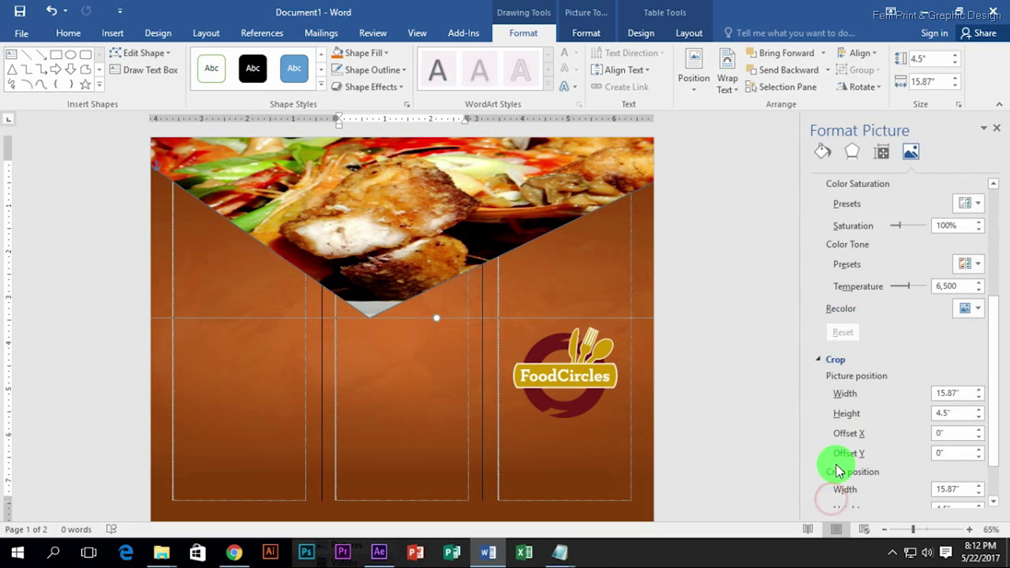
click(975, 355)
click(975, 355)
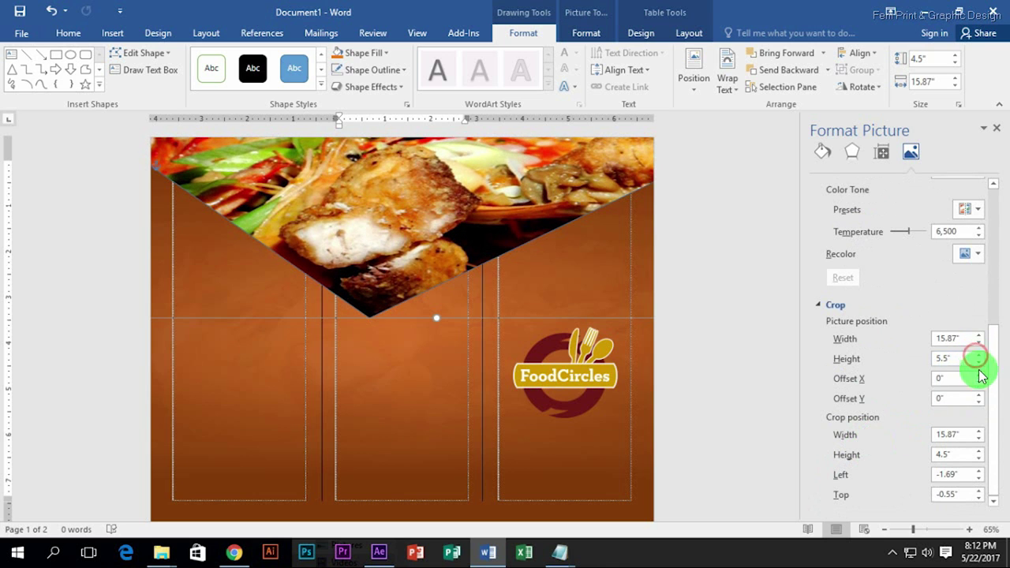
click(974, 342)
click(974, 342)
click(975, 343)
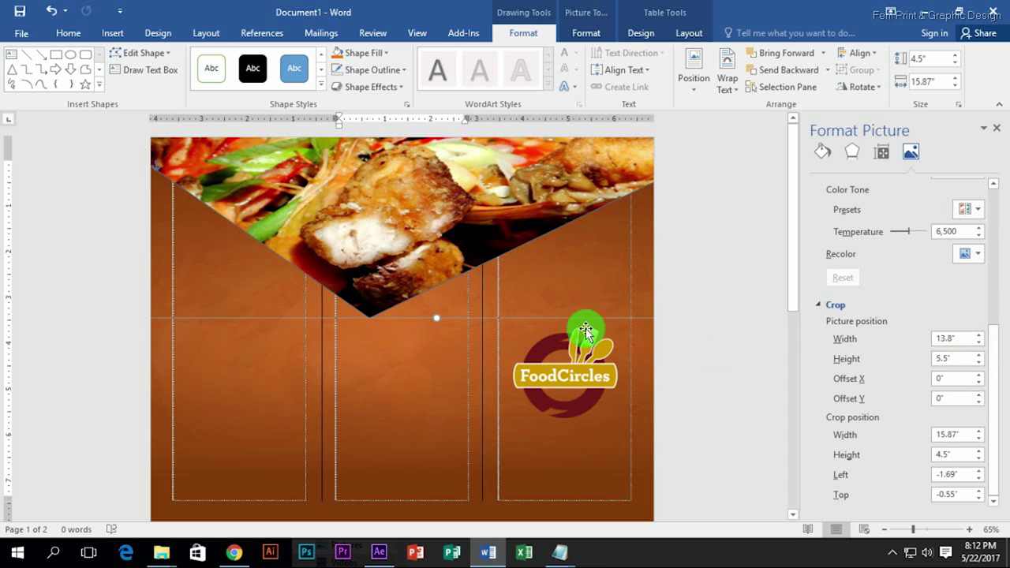
Remove the photo V's outline and shift it slightly down the page.
click(395, 70)
click(380, 201)
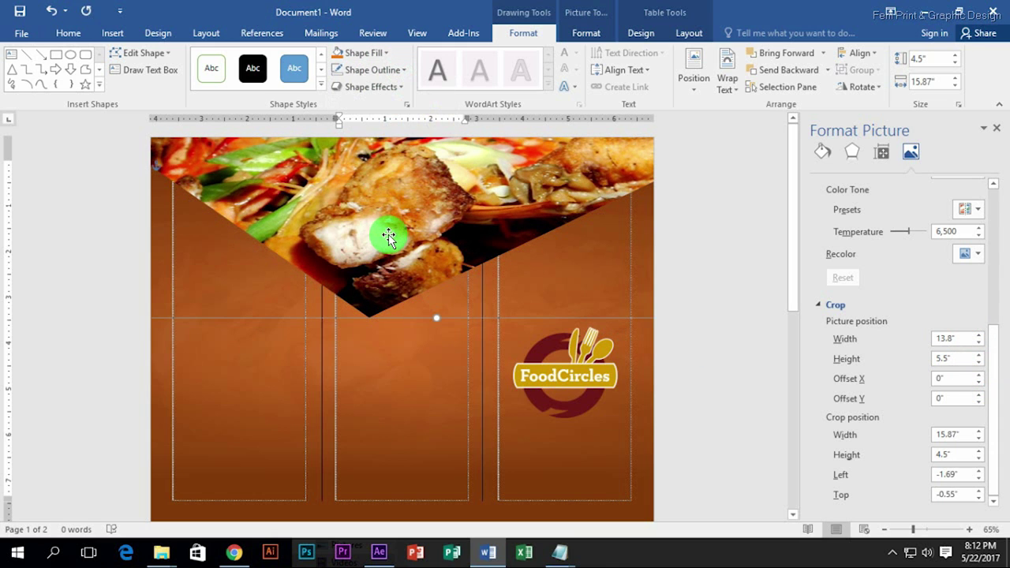
drag(385, 232, 385, 255)
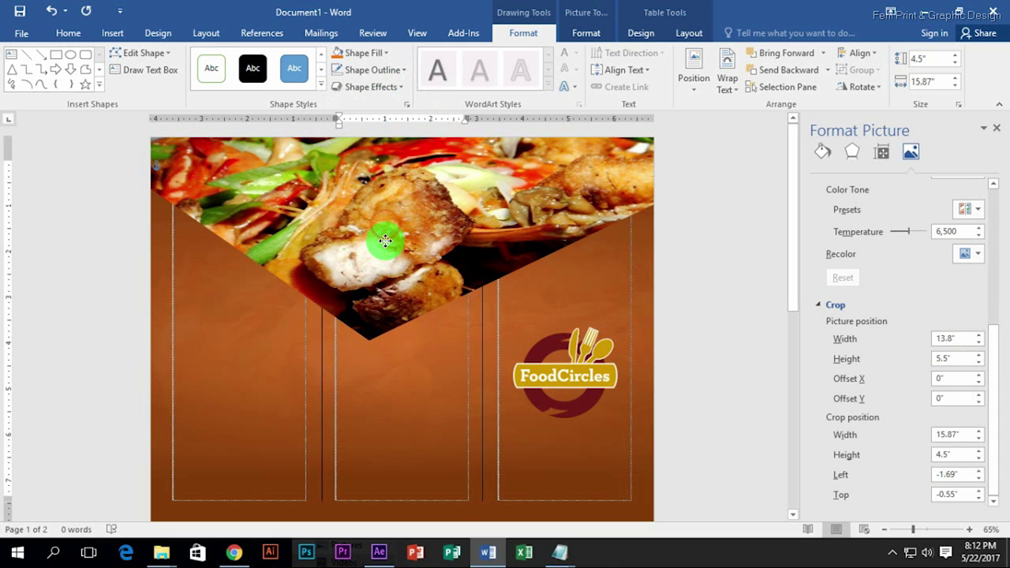
click(822, 152)
Send the V shape beneath the photo backward.
right_click(496, 212)
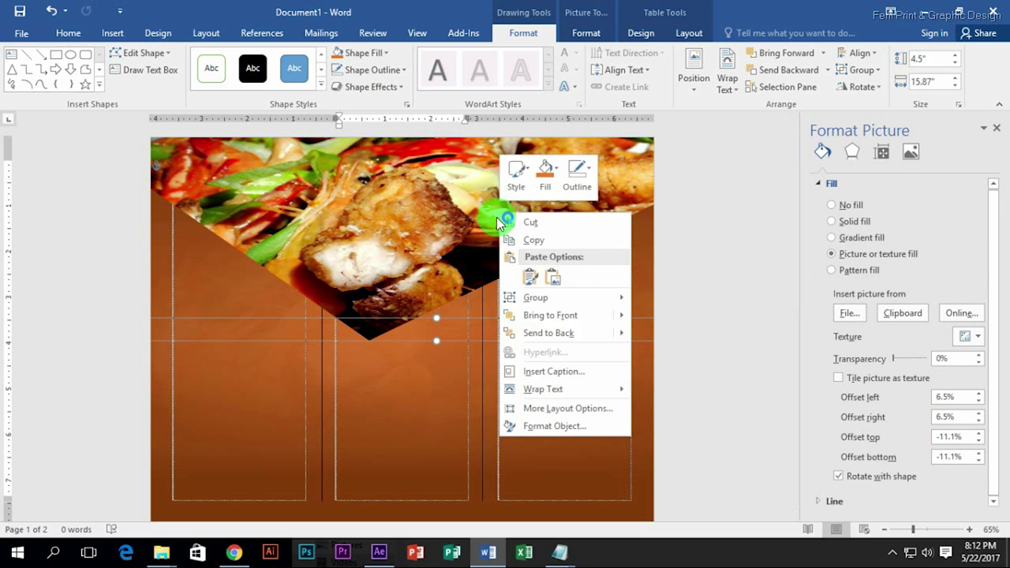
key(Escape)
click(372, 298)
right_click(371, 298)
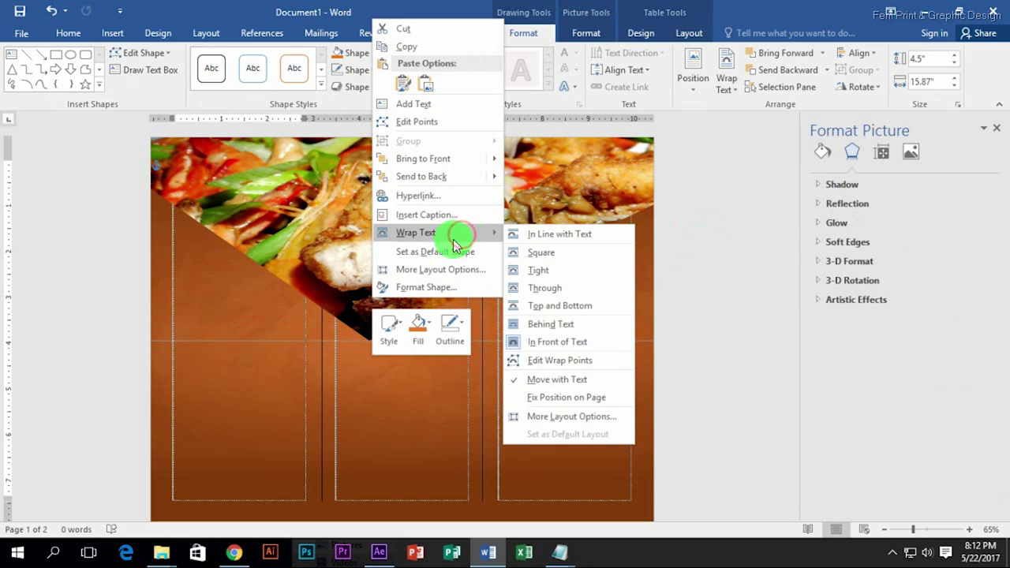
mouse_move(422, 176)
click(559, 197)
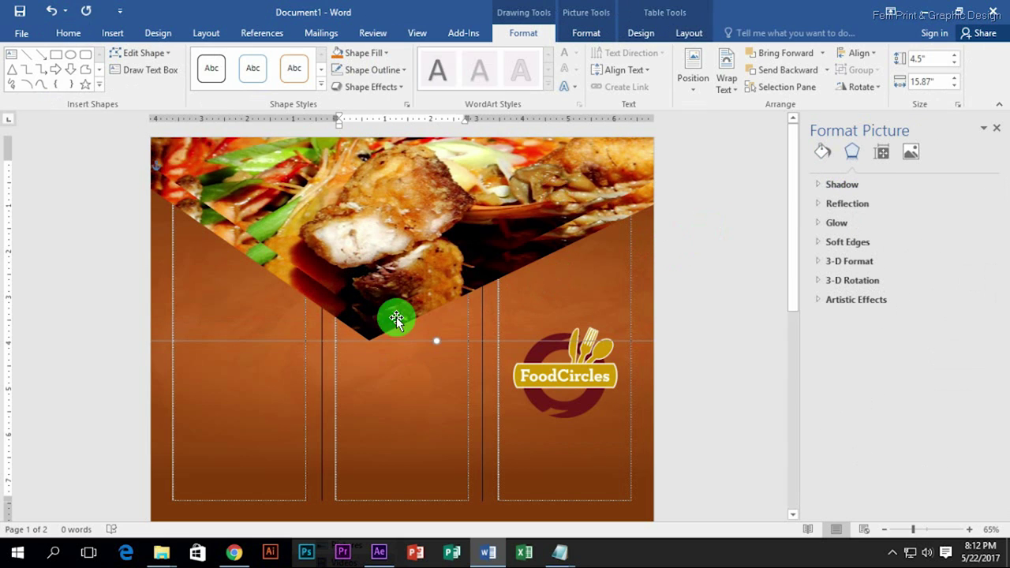
Give the lower V a solid fill, trying orange and green before dark gray.
click(822, 151)
click(830, 184)
click(863, 224)
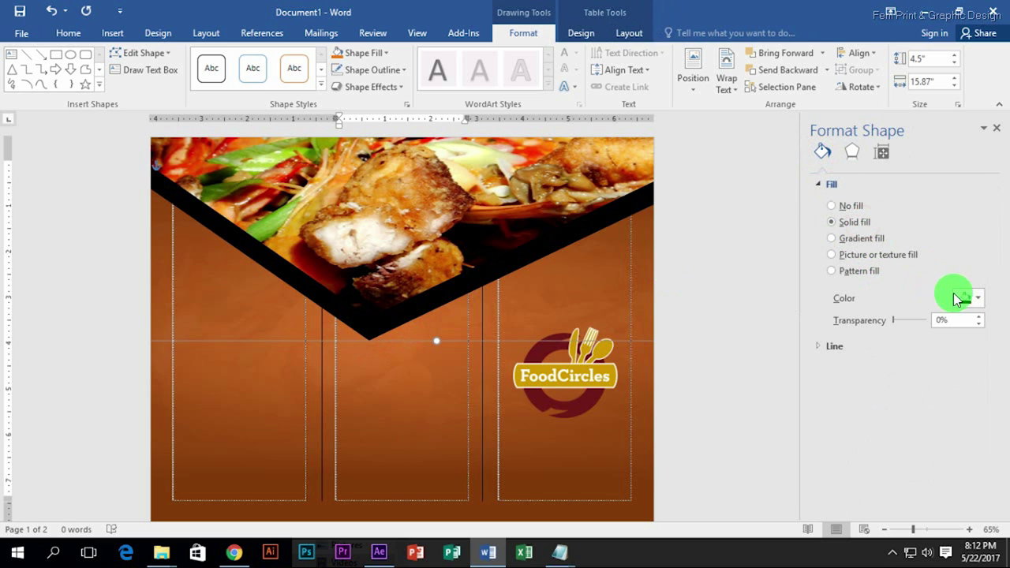
click(969, 297)
click(950, 332)
click(969, 297)
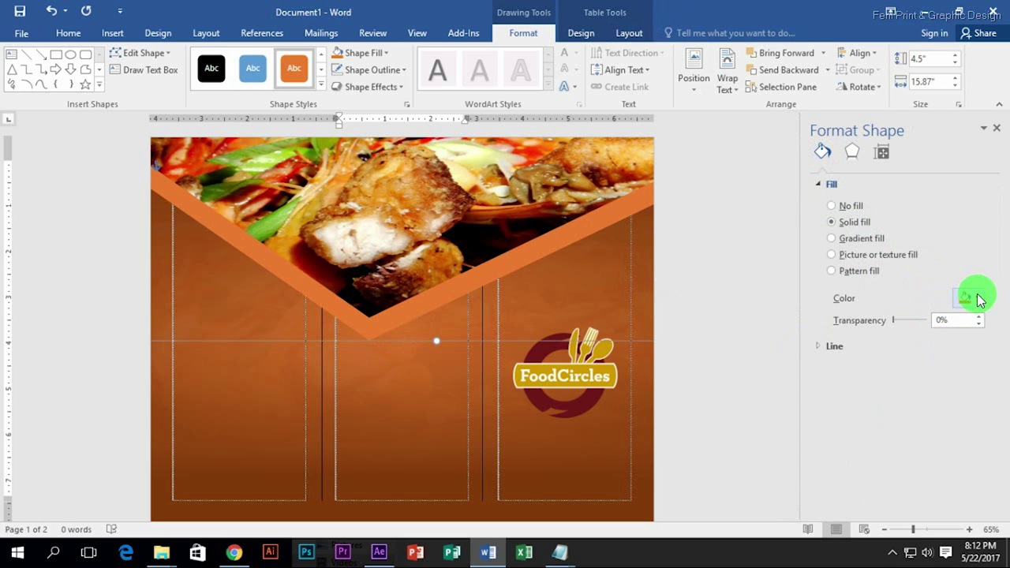
click(998, 332)
click(969, 298)
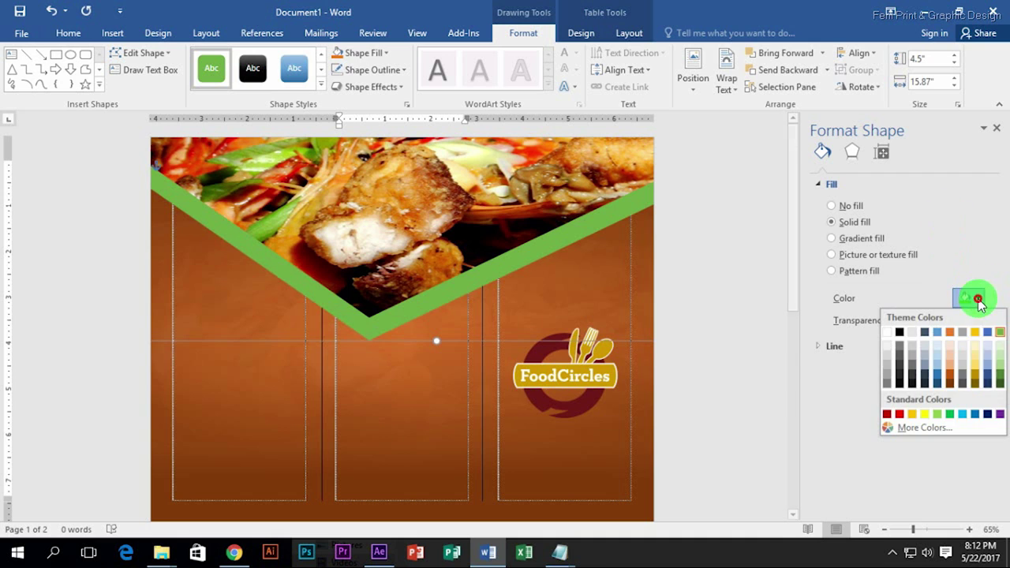
click(899, 382)
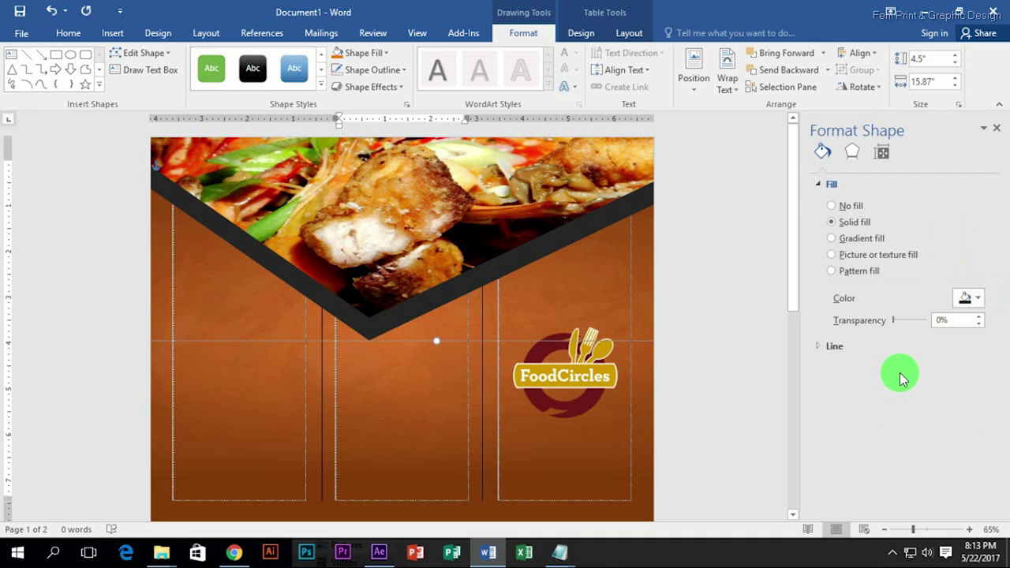
Darken the lower band's solid fill to near black.
click(979, 298)
click(899, 379)
click(972, 297)
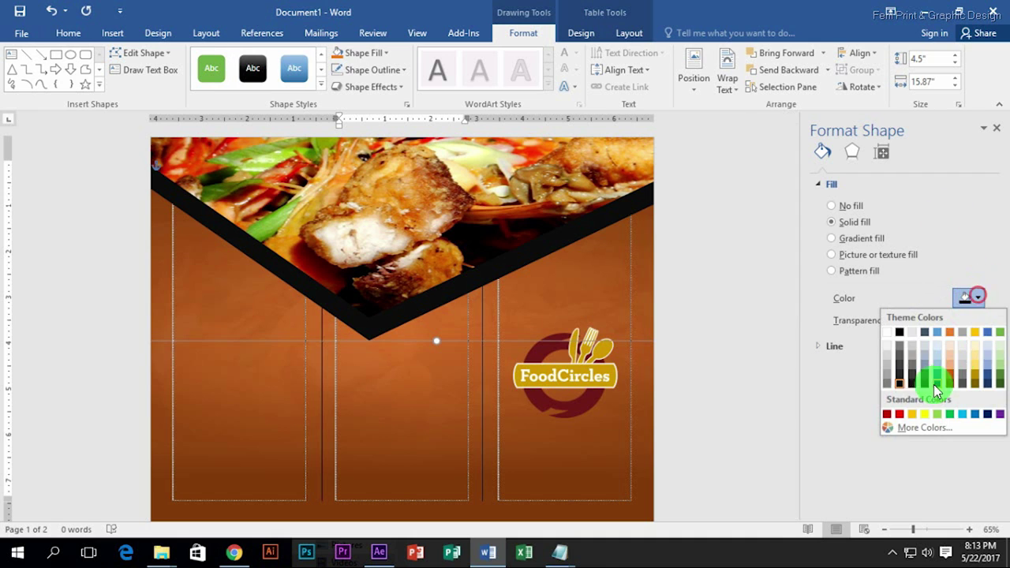
click(912, 378)
click(972, 298)
click(904, 374)
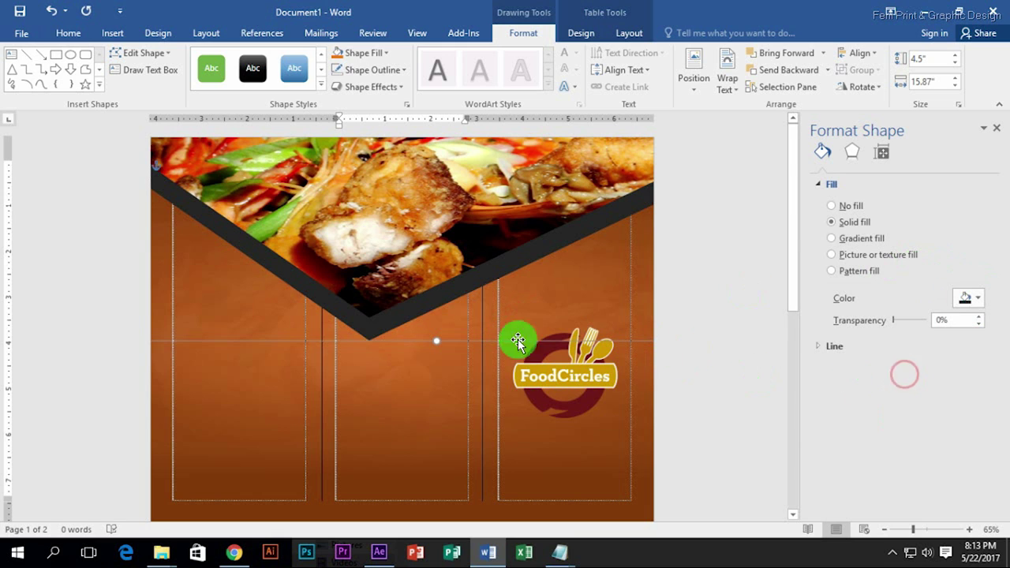
Make the dark band shallower using Edit Points and move it down.
right_click(372, 336)
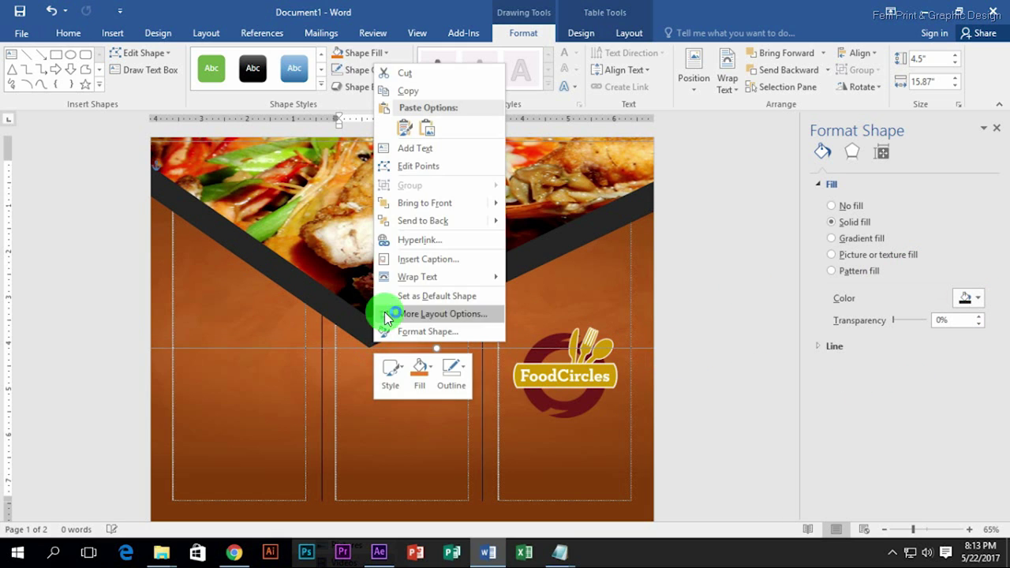
click(412, 167)
drag(367, 347, 368, 314)
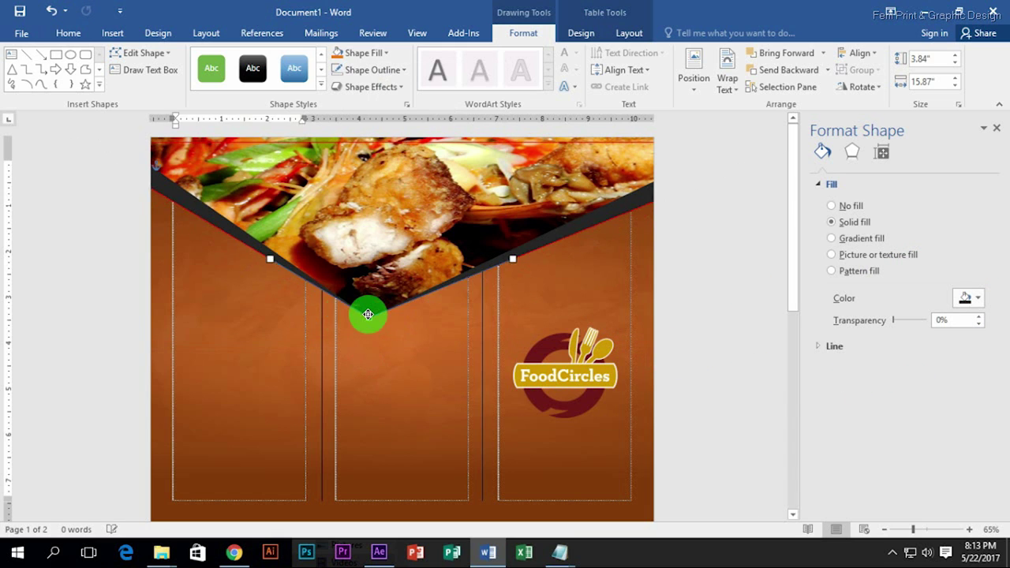
drag(235, 234, 237, 243)
click(140, 53)
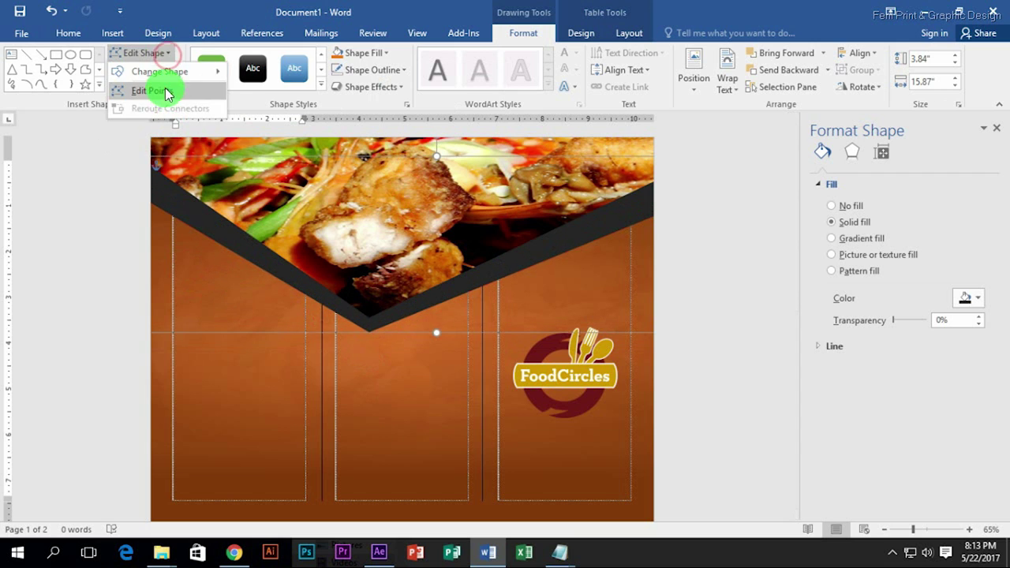
click(158, 85)
drag(369, 333, 369, 317)
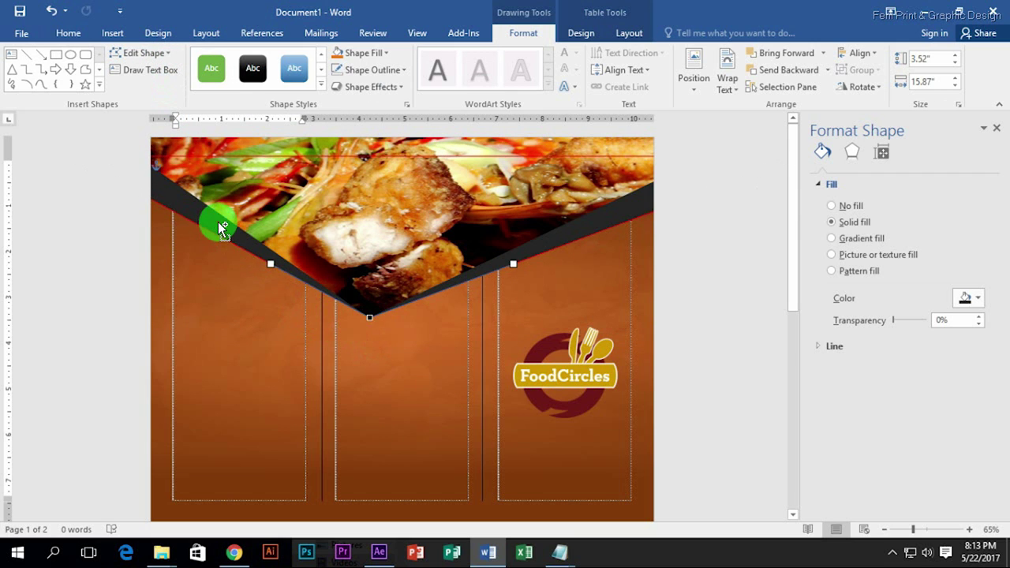
drag(219, 224, 220, 239)
Send the band behind the food photo and recolor it yellow.
right_click(386, 259)
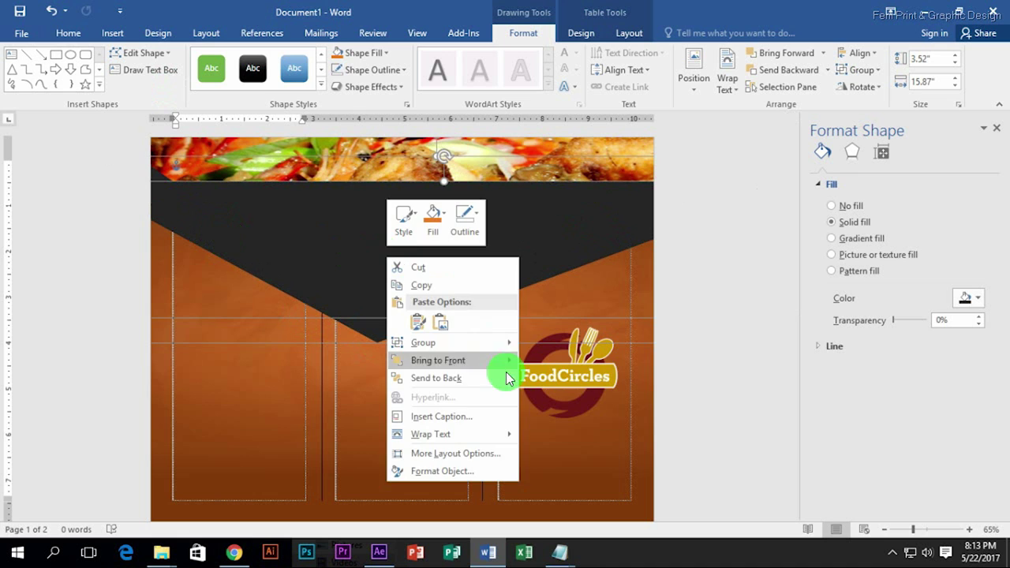
click(574, 395)
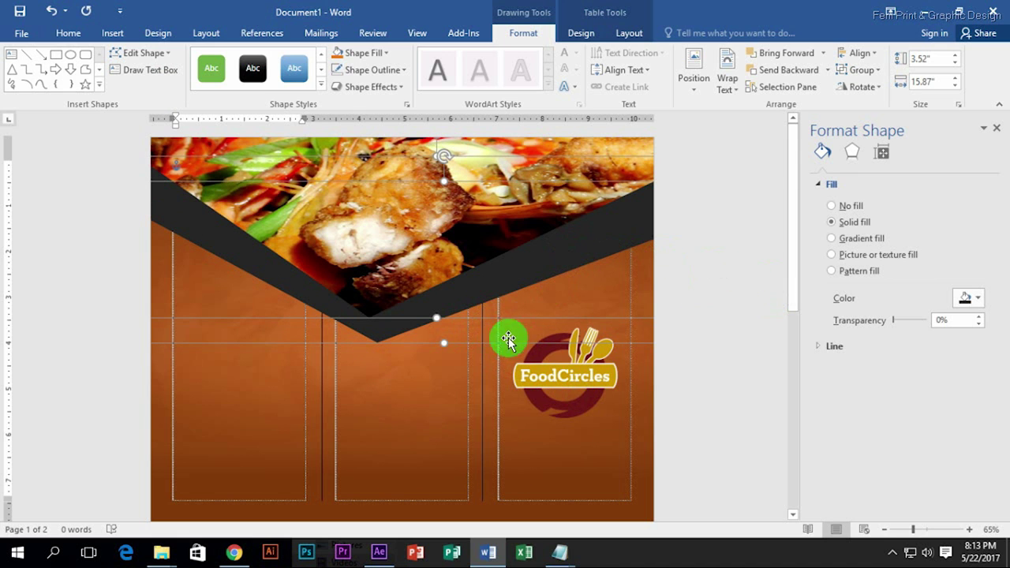
click(371, 334)
right_click(387, 340)
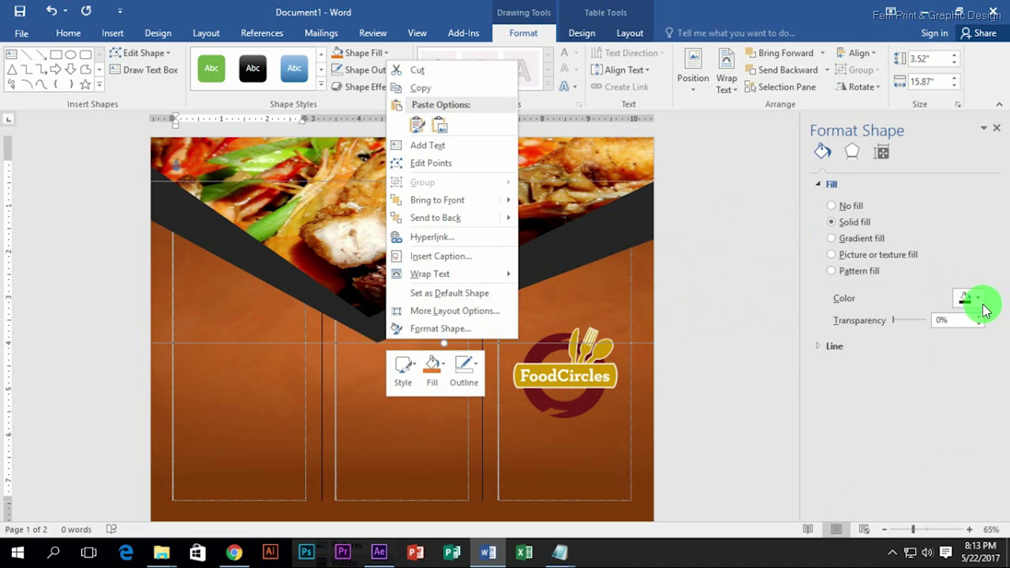
click(978, 300)
click(974, 331)
Send the yellow band behind the dark band and nudge it into place.
right_click(497, 289)
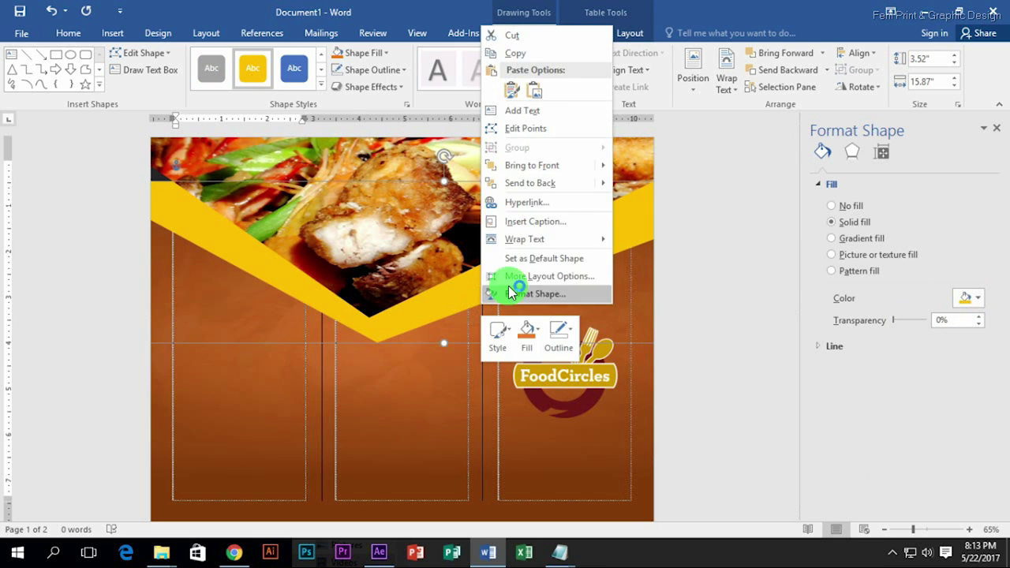
click(541, 183)
drag(560, 254, 458, 306)
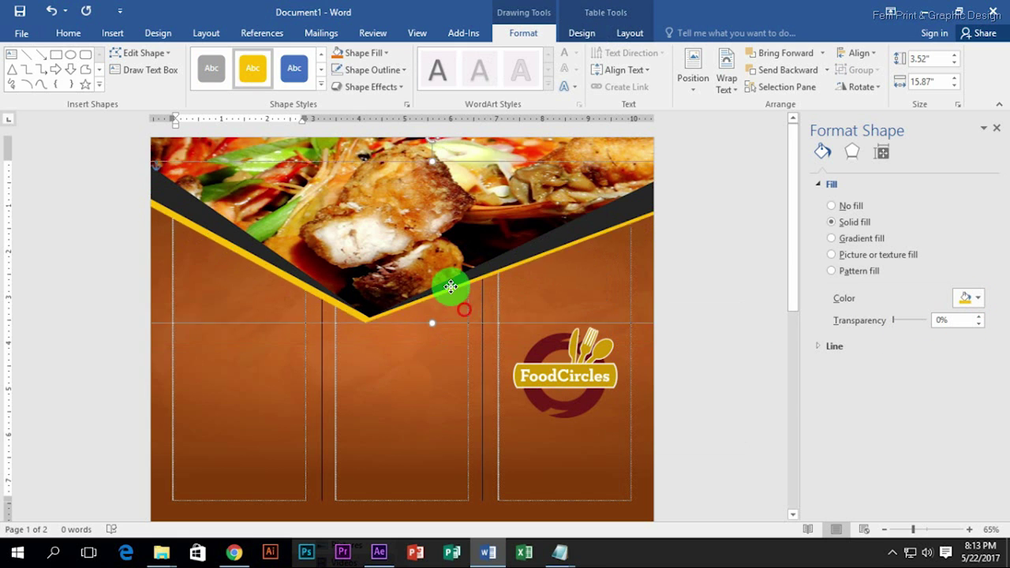
right_click(457, 310)
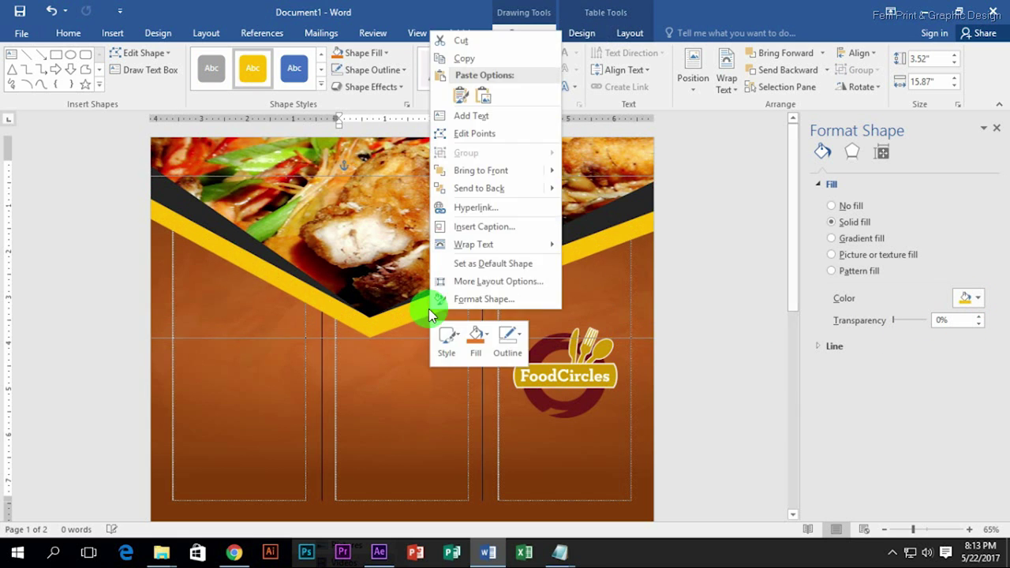
click(608, 187)
click(380, 338)
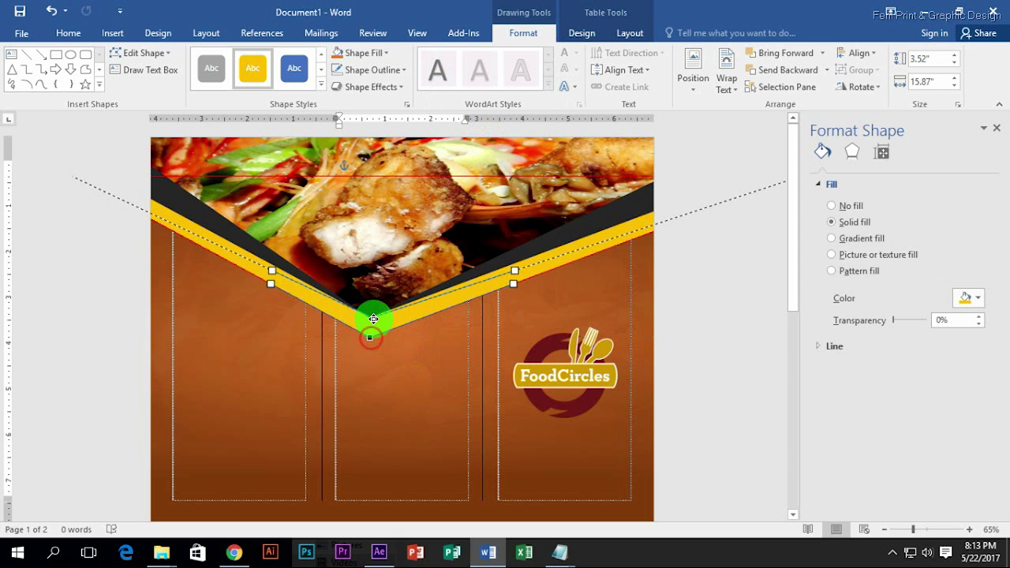
click(373, 319)
click(617, 234)
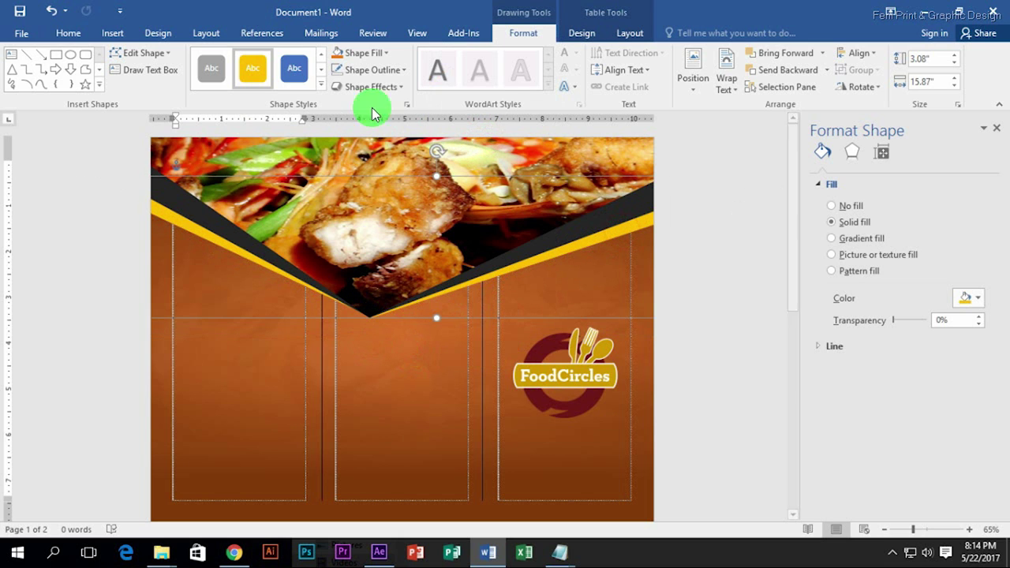
click(545, 273)
key(ctrl+z)
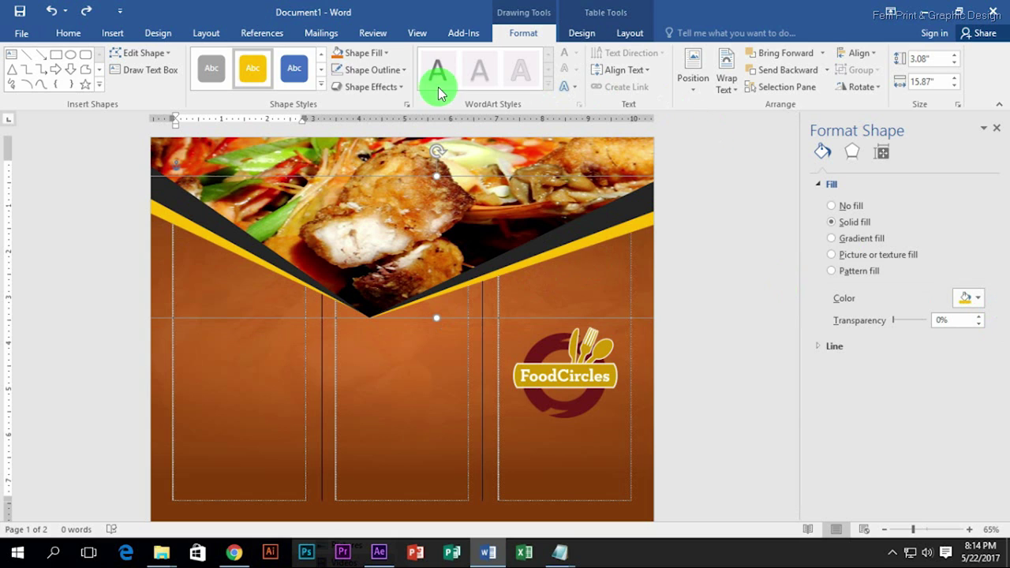
Apply an Offset Diagonal Bottom Left shadow to the dark V band.
click(532, 33)
click(399, 87)
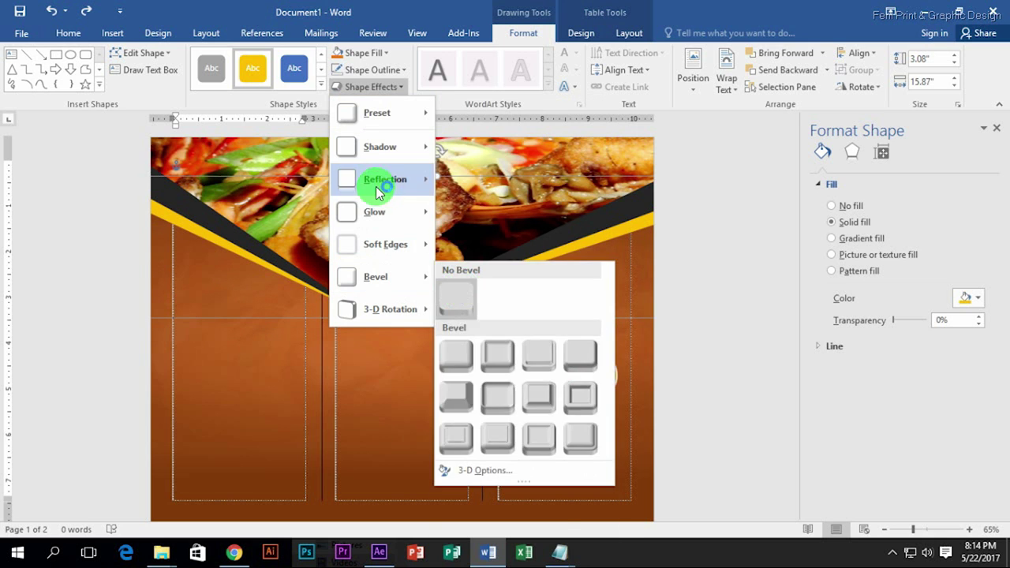
mouse_move(381, 147)
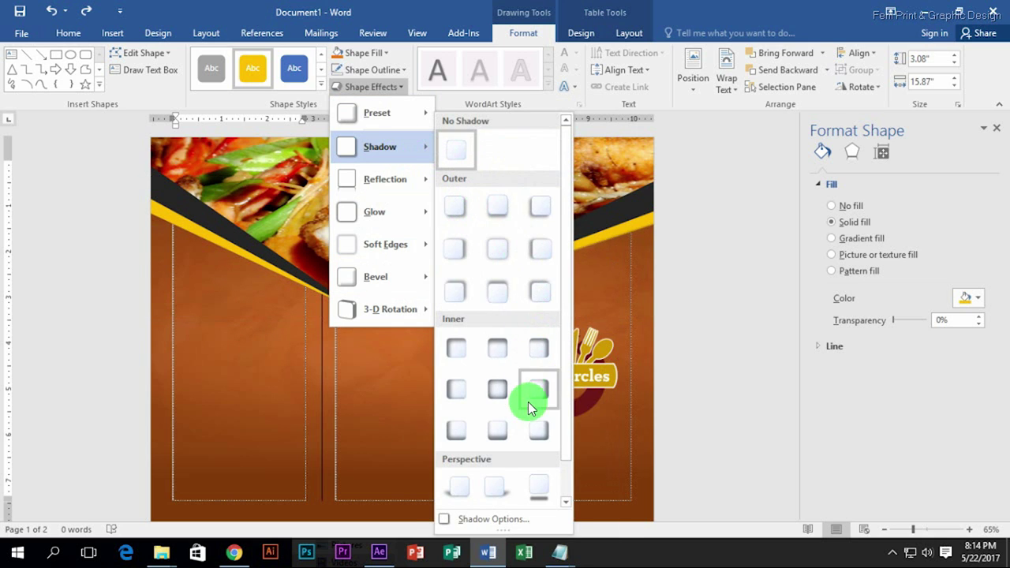
click(536, 220)
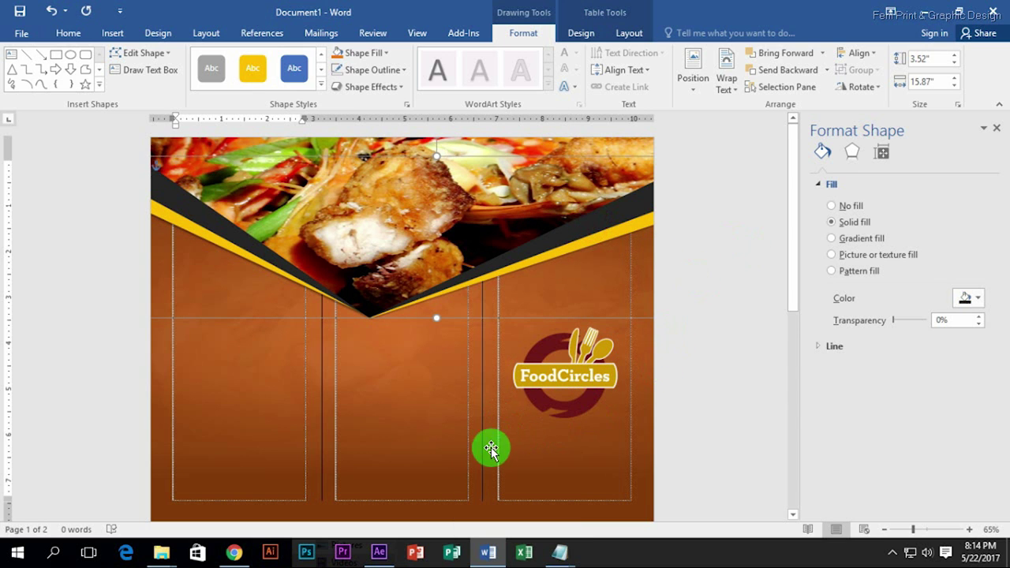
scroll(683, 230, down, 1)
click(497, 185)
scroll(496, 185, up, 1)
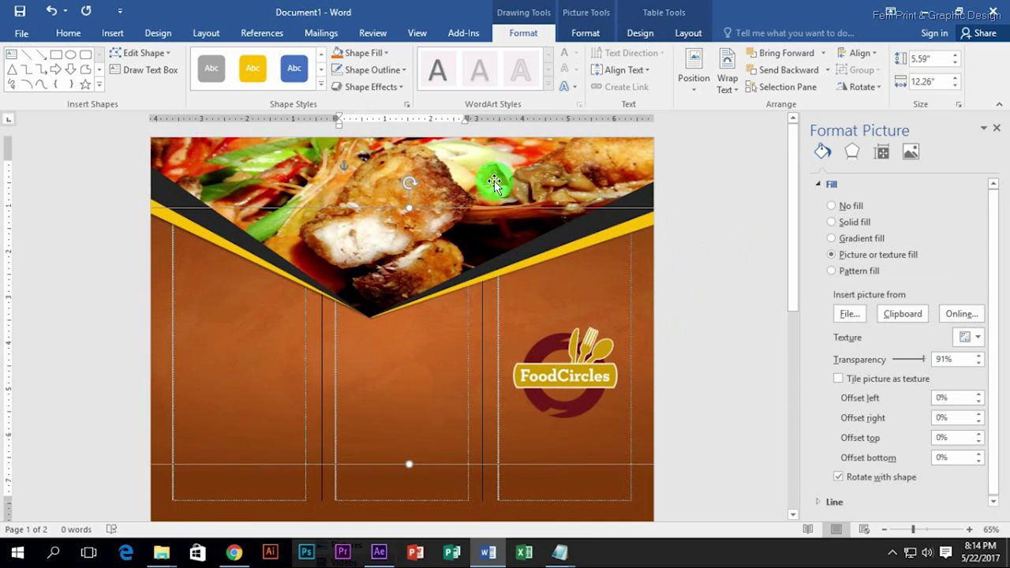
Draw a rectangle across the top of the food photo and apply a preset shape style.
click(56, 55)
drag(307, 162, 533, 209)
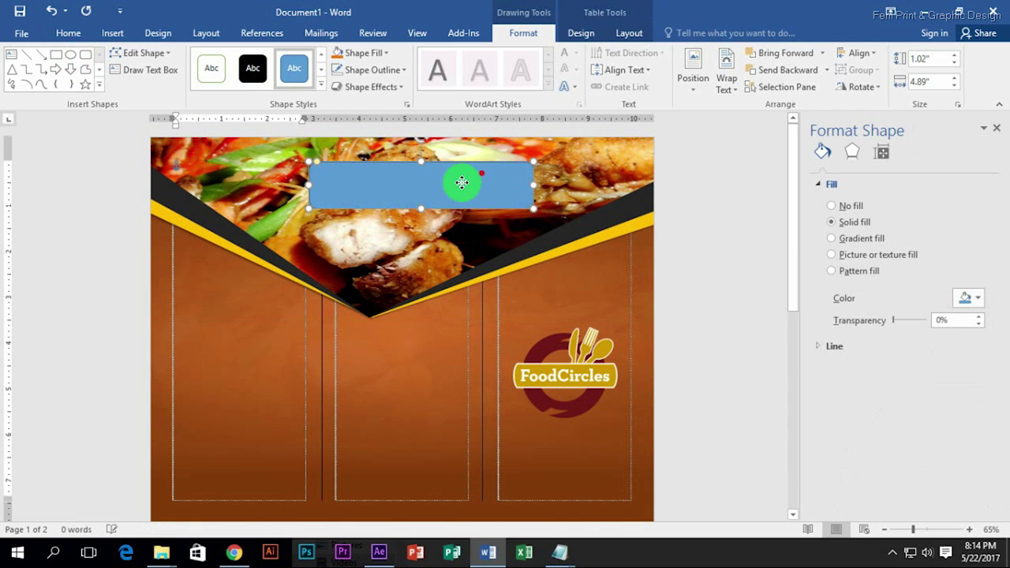
mouse_move(462, 182)
mouse_down()
mouse_move(387, 220)
mouse_move(424, 197)
mouse_up()
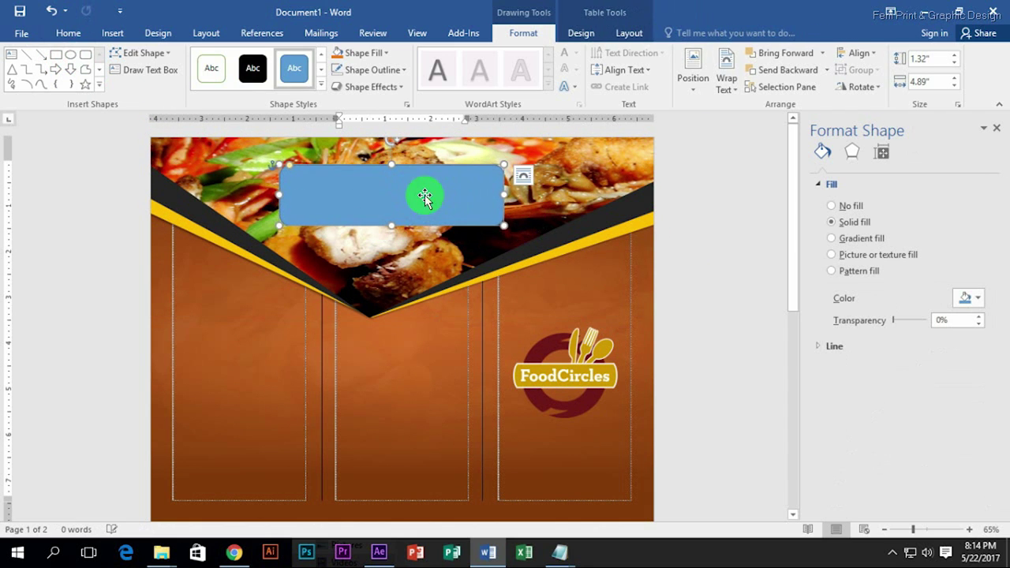
click(321, 86)
click(295, 308)
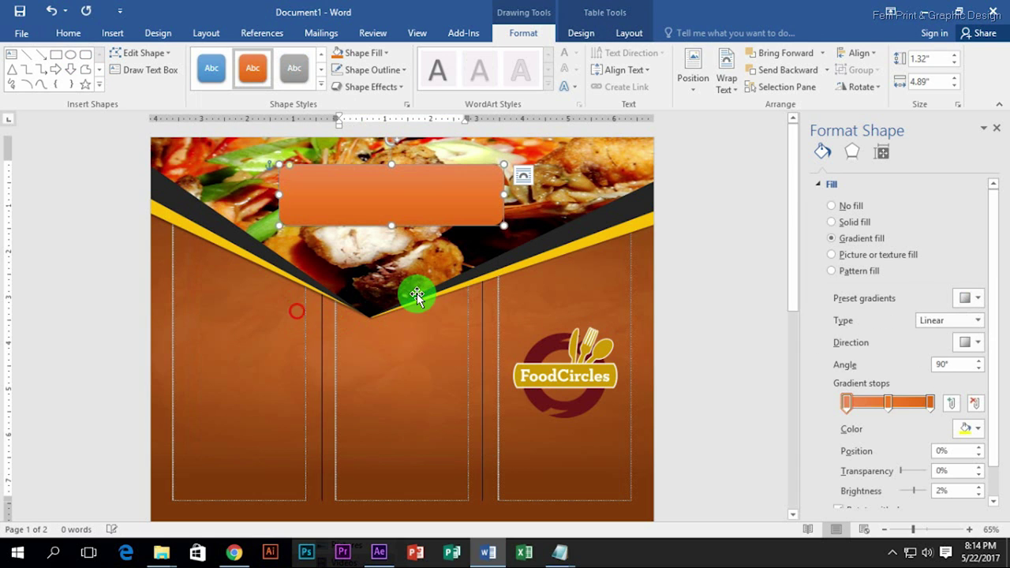
Give the rectangle a solid white fill, no outline, and roughly half transparency.
click(864, 226)
click(970, 298)
click(953, 338)
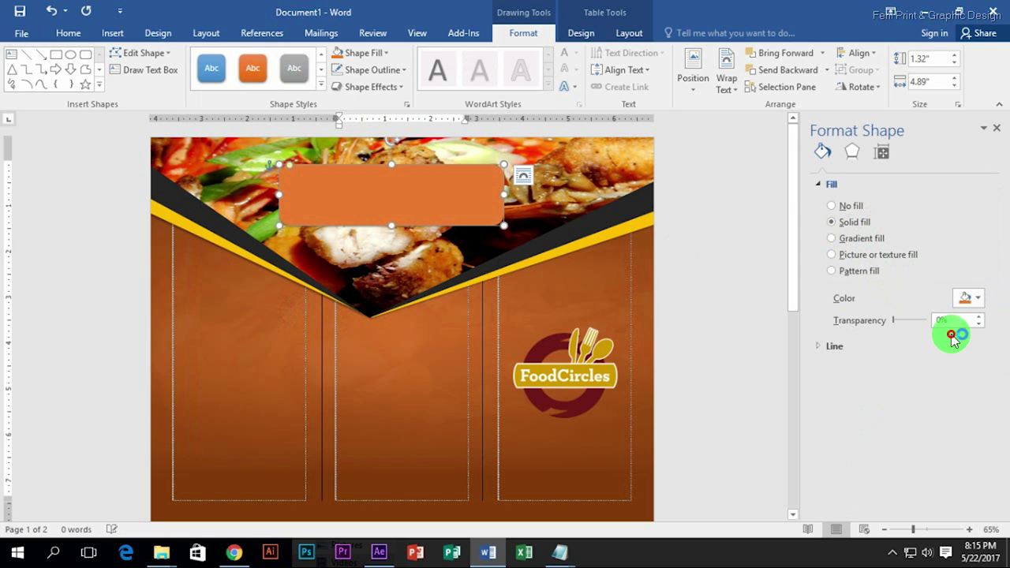
click(976, 298)
click(887, 332)
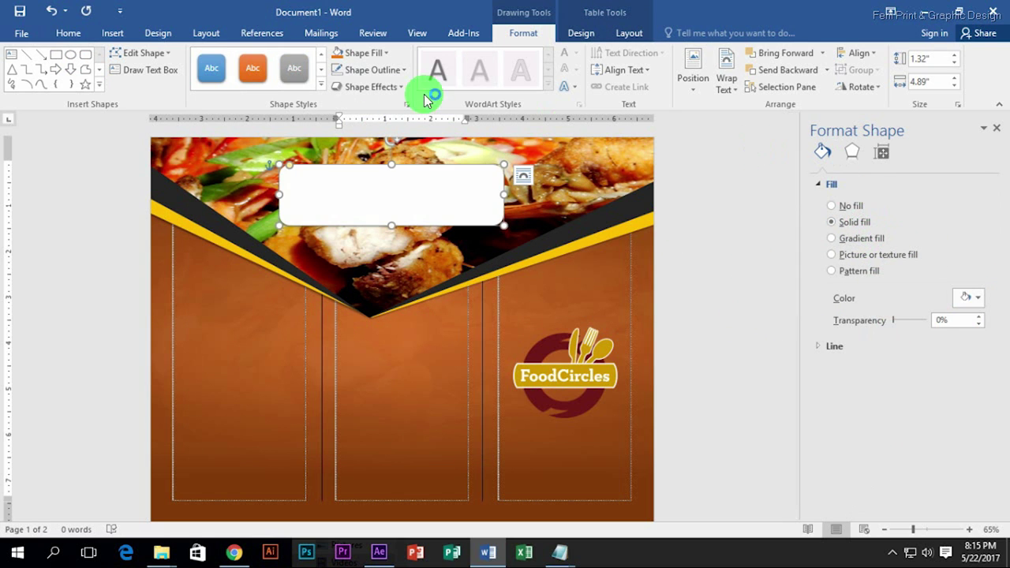
click(403, 69)
click(368, 198)
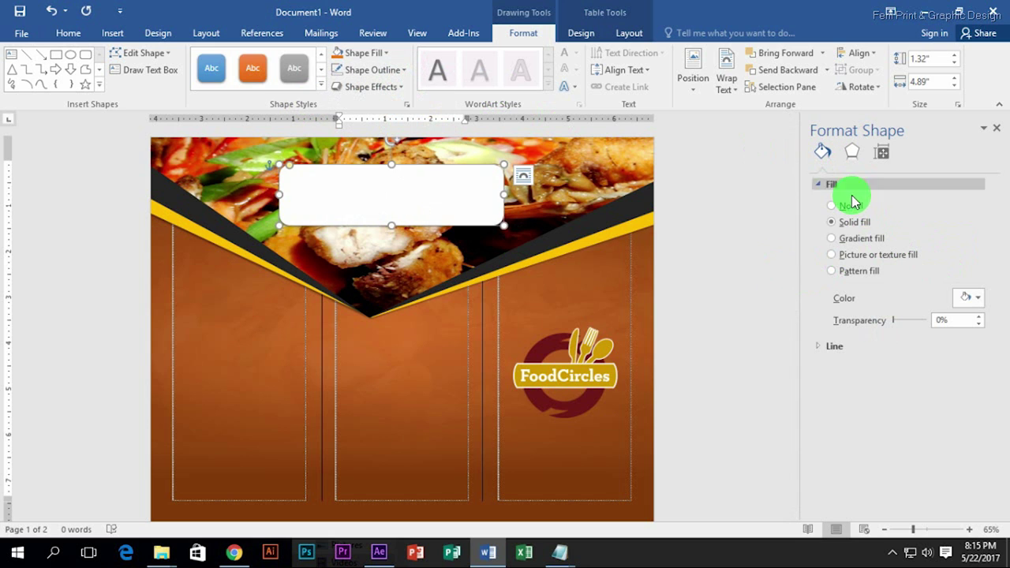
drag(897, 321, 910, 321)
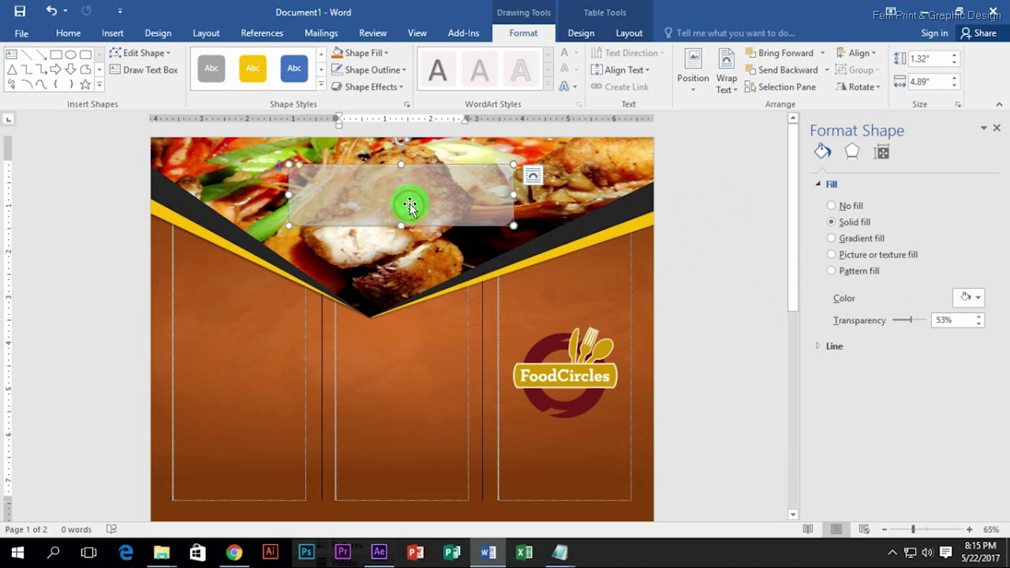
Apply a Shape Effects preset to the white box.
click(394, 87)
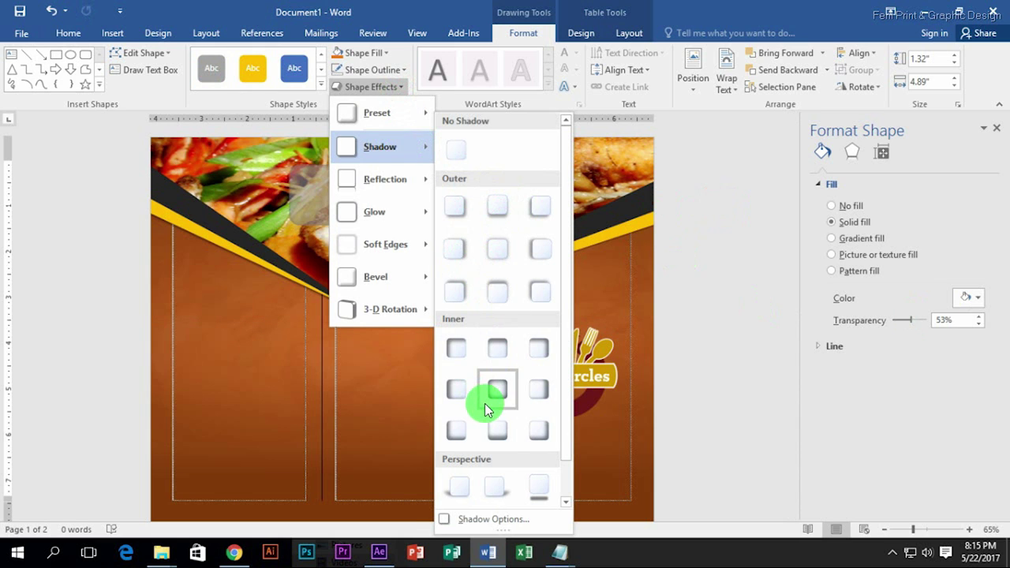
mouse_move(378, 113)
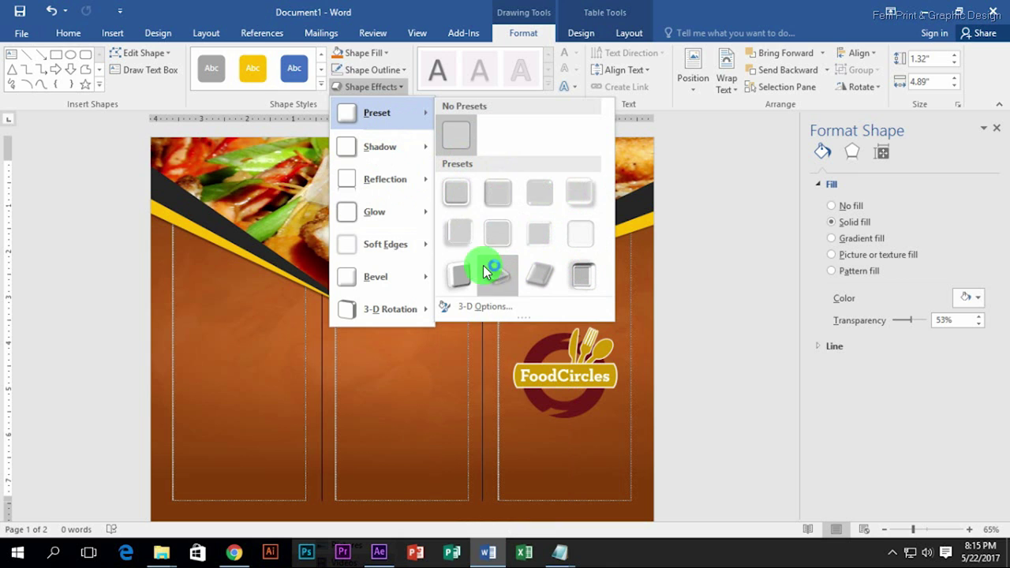
click(459, 223)
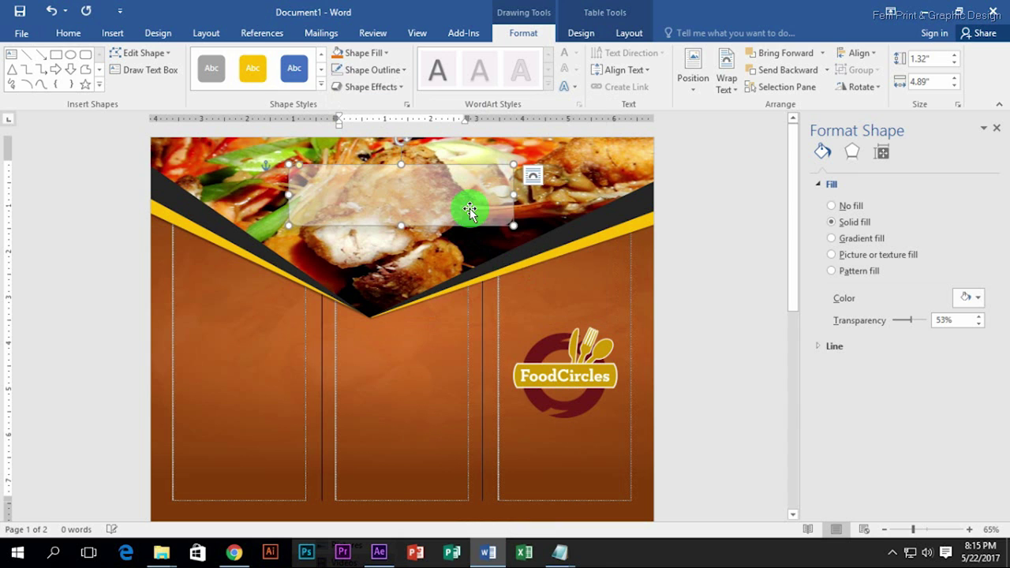
right_click(469, 205)
click(397, 86)
click(586, 236)
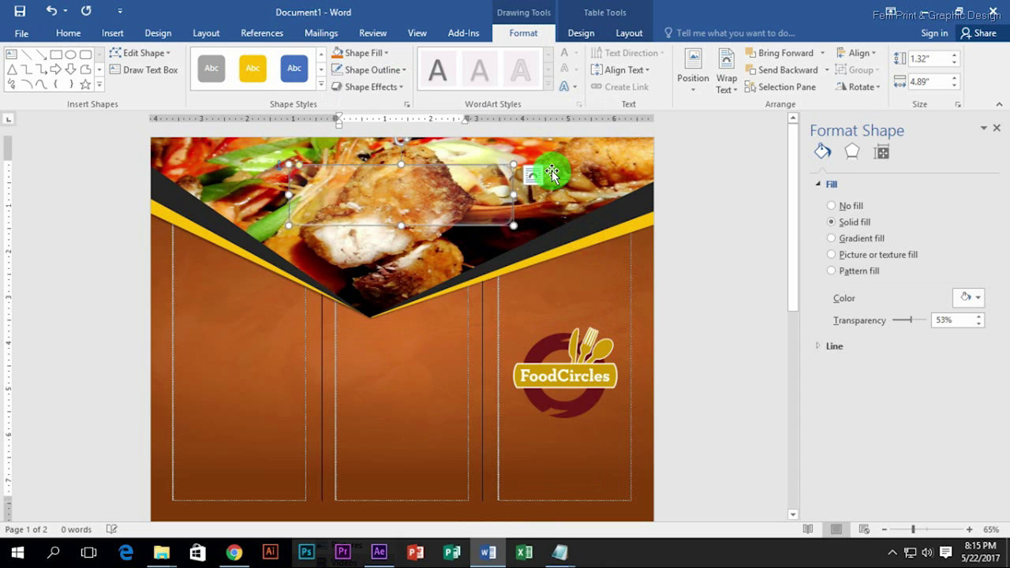
click(413, 192)
click(397, 86)
mouse_move(379, 113)
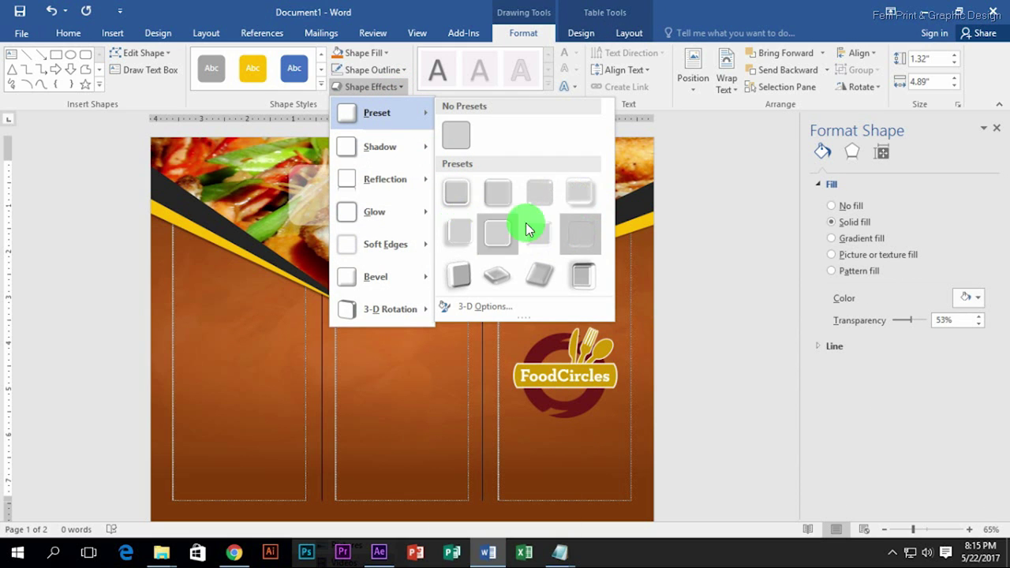
click(322, 198)
Set the box's transparency to 46% and nudge it slightly left.
click(429, 231)
click(388, 205)
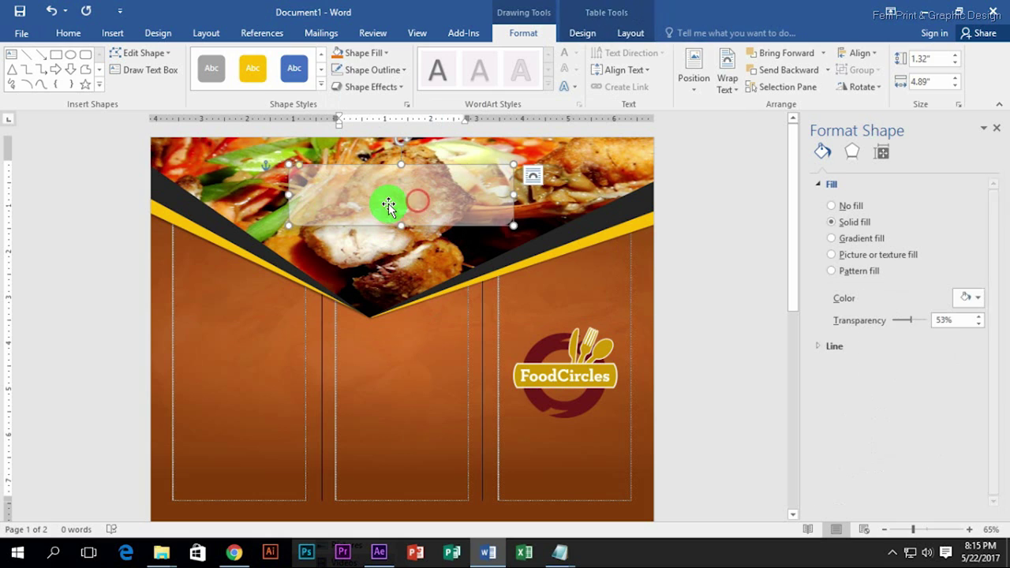
drag(910, 319, 907, 328)
drag(413, 192, 401, 197)
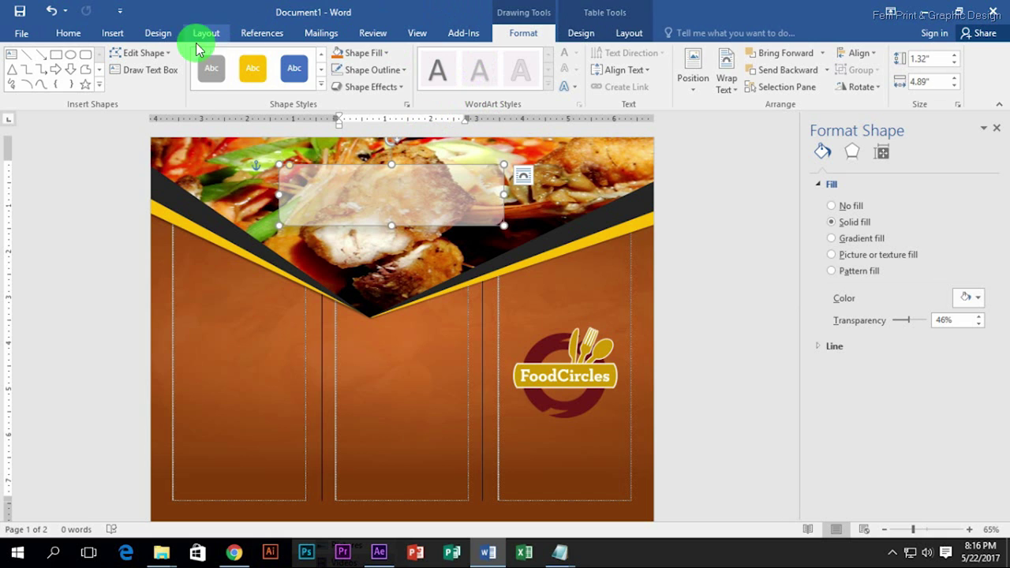
click(113, 33)
click(68, 33)
Draw a no-fill text box inside the translucent title box.
click(112, 33)
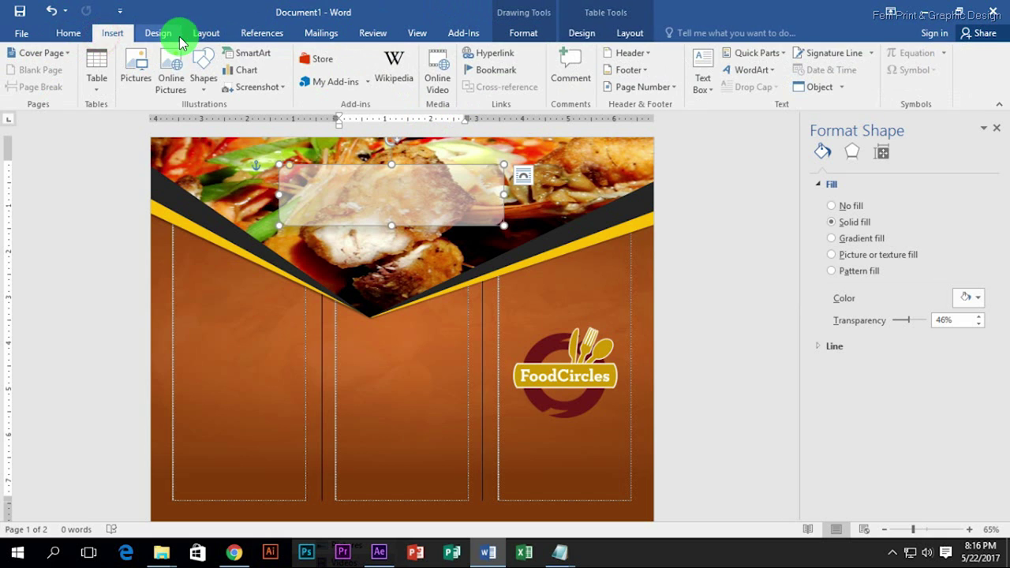
click(117, 32)
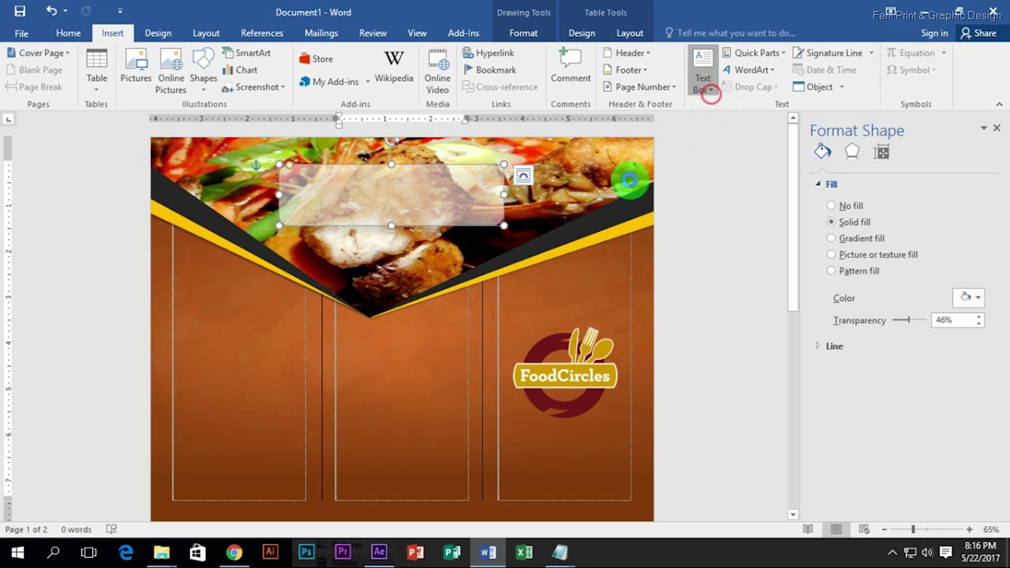
click(710, 92)
click(705, 475)
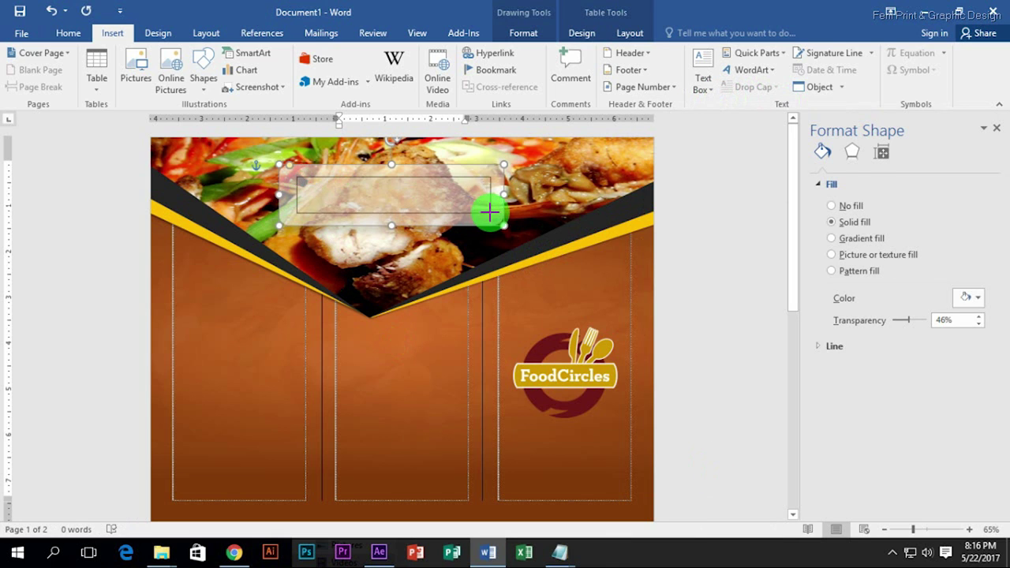
drag(489, 211, 490, 212)
click(386, 53)
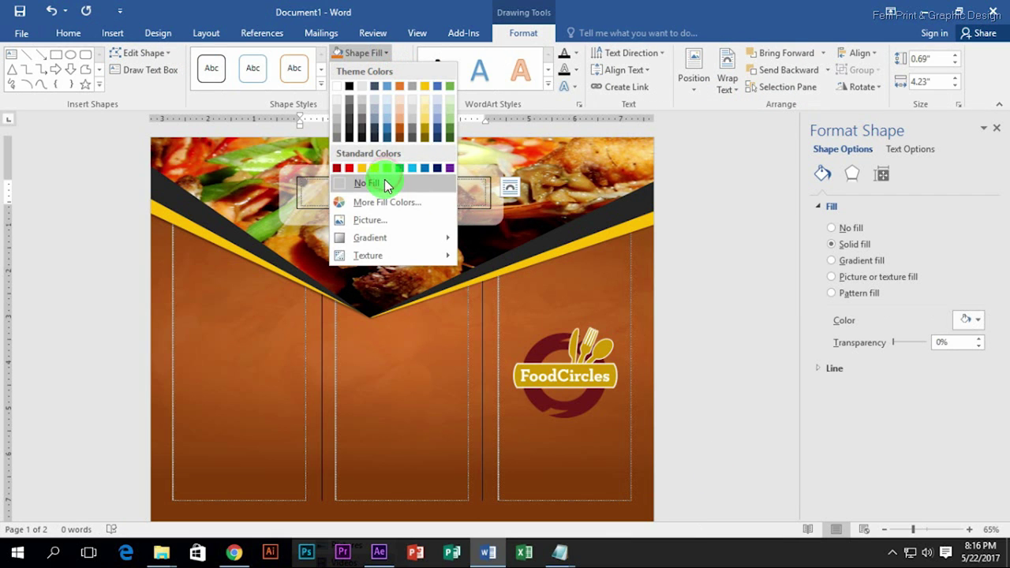
click(387, 184)
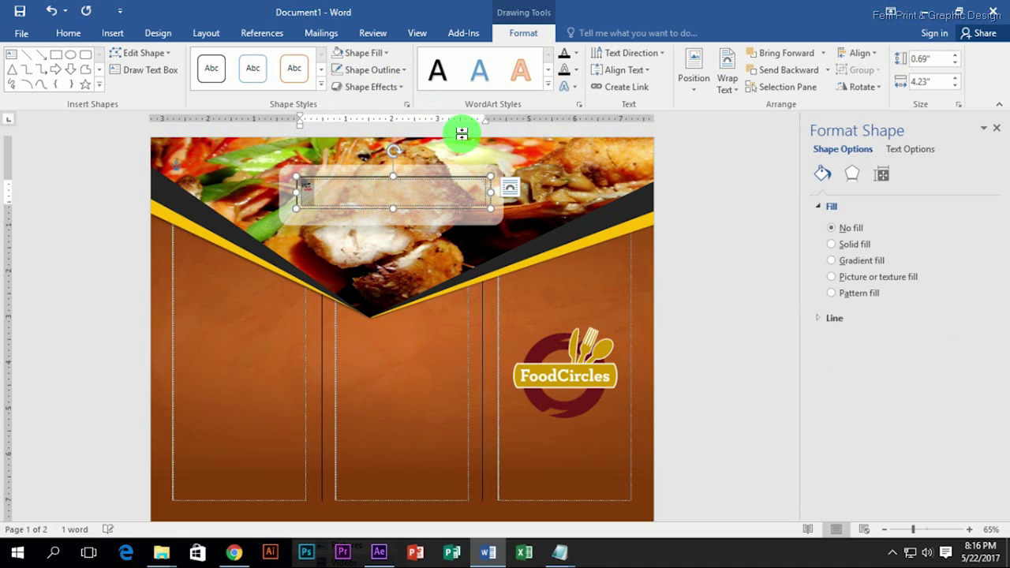
Set the font to Gotham Bold and type the title 'Get The Amazing Test'.
click(112, 33)
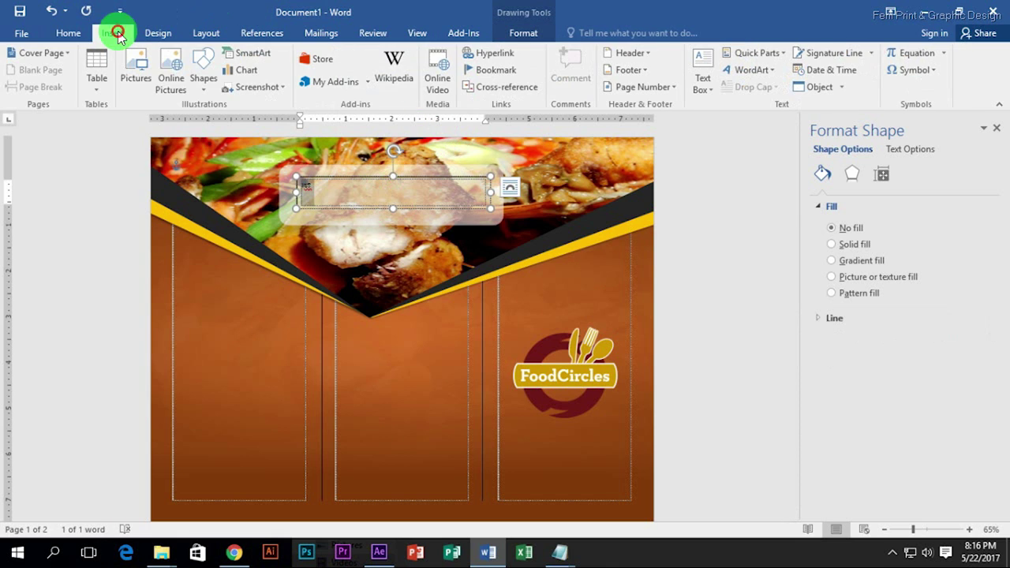
click(79, 32)
text(Gotham Bold)
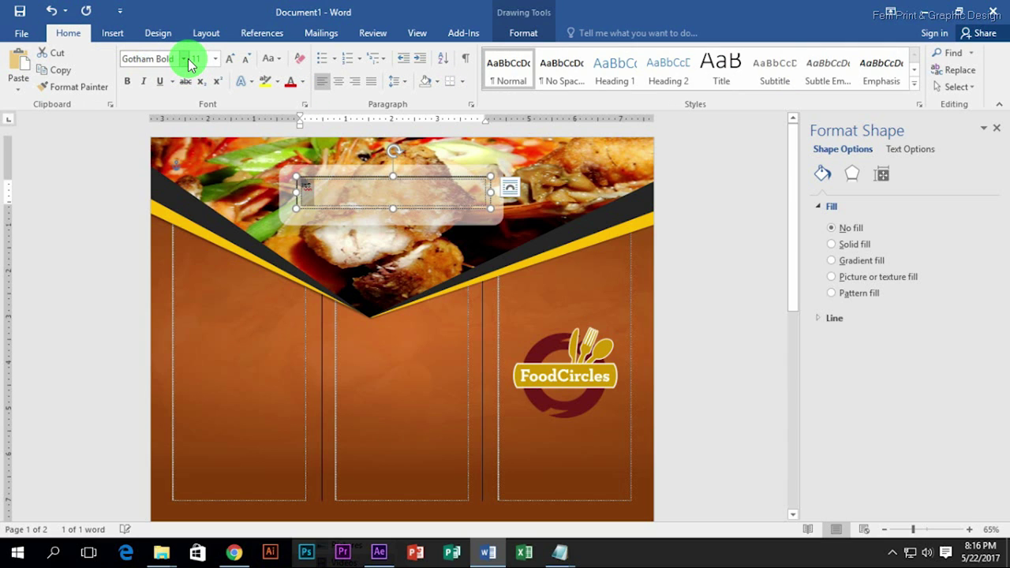
click(367, 211)
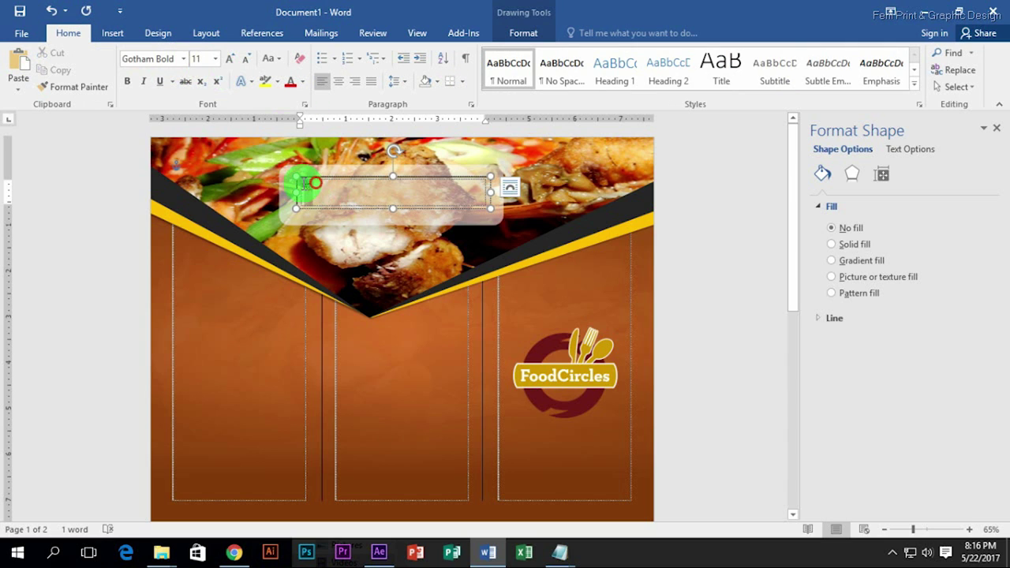
click(158, 59)
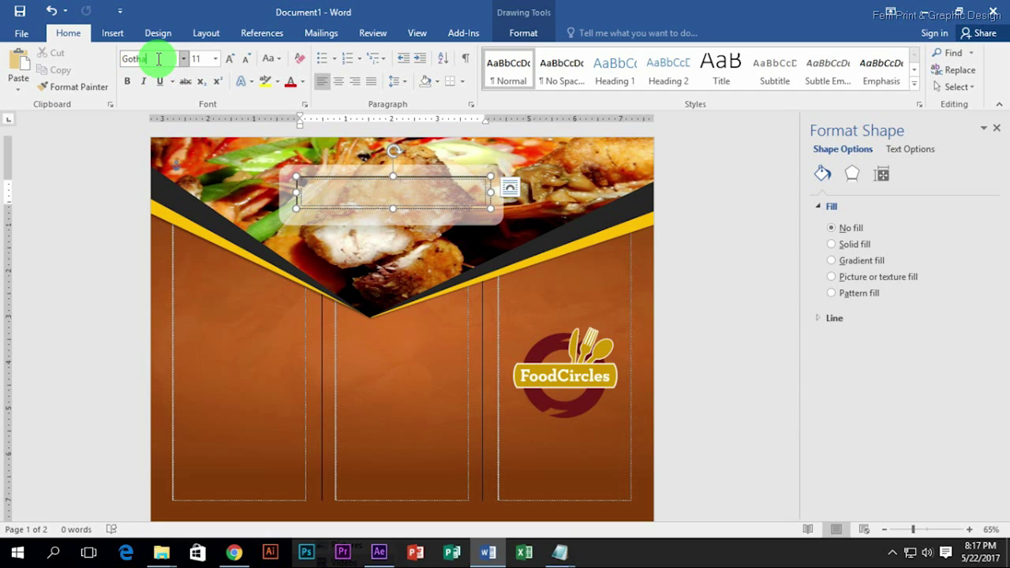
text(m Bold)
key(Return)
text(Get The Amazing Test)
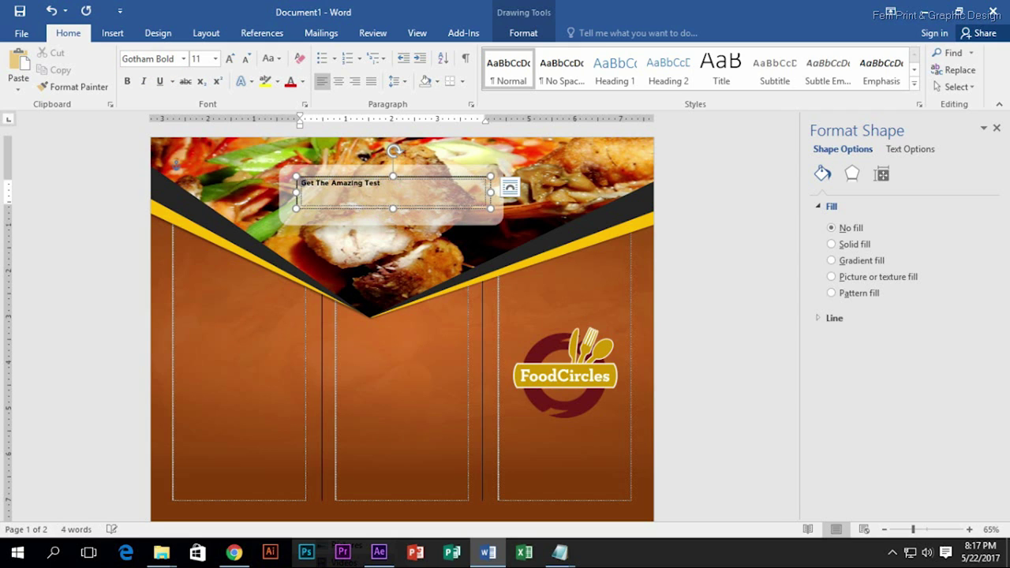
Select the whole title text, then the title text box as a whole.
click(386, 183)
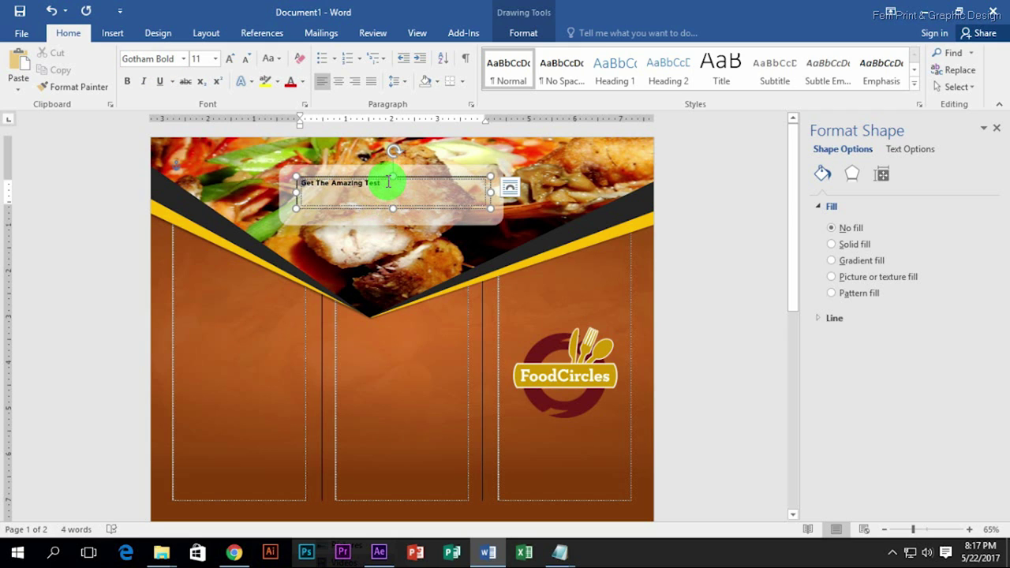
drag(293, 190, 391, 209)
text(25)
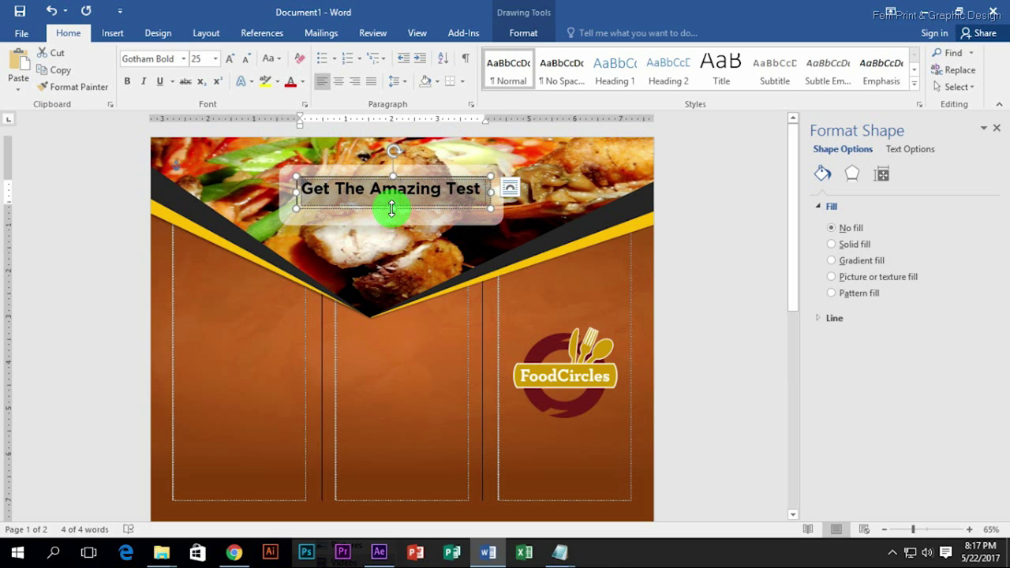
click(479, 241)
click(431, 178)
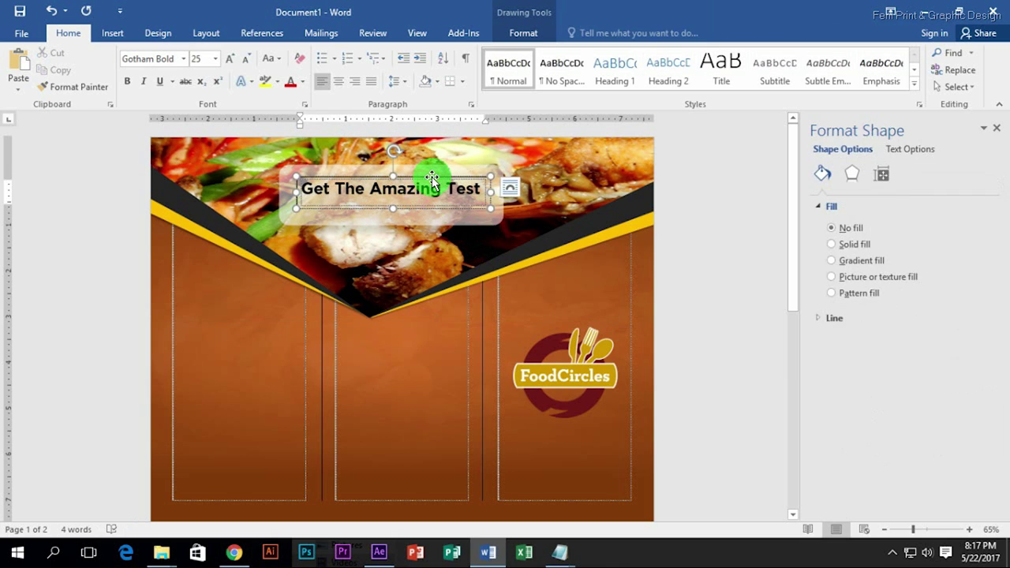
click(519, 32)
Remove the title text box's outline and nudge it up and left.
click(371, 69)
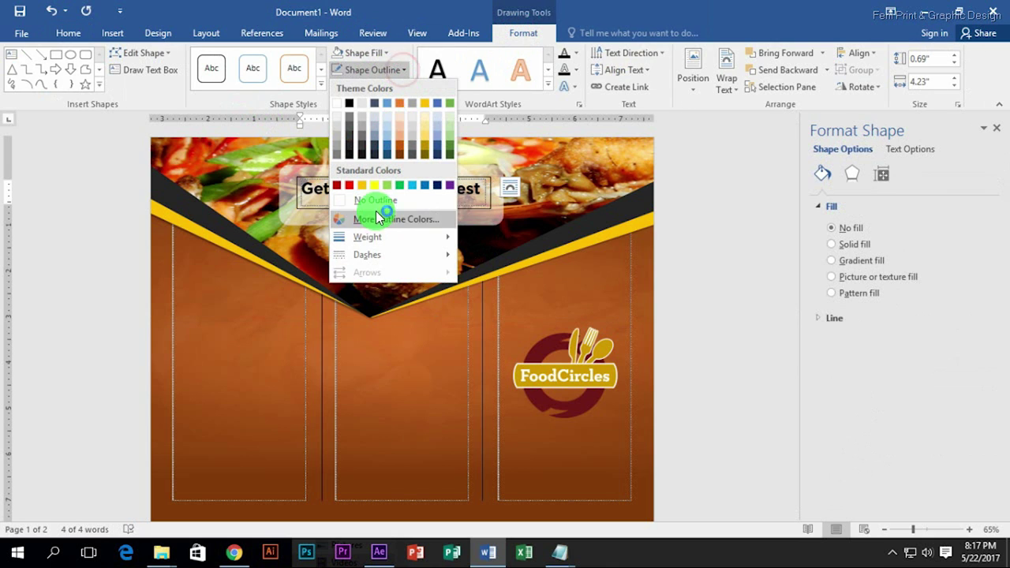
click(385, 203)
drag(417, 216, 414, 209)
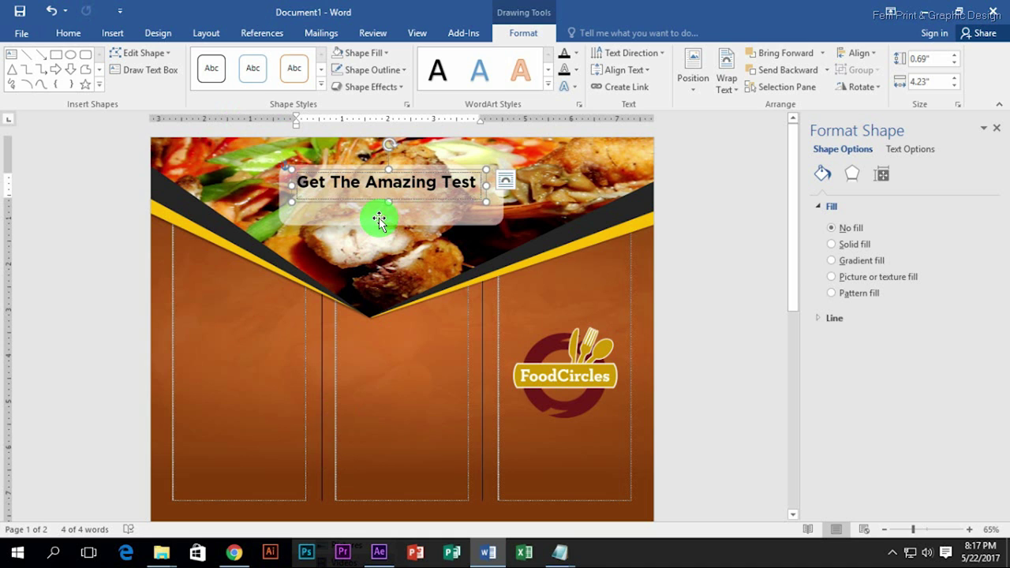
Browse the text styles without applying one, then make the title text red.
click(547, 85)
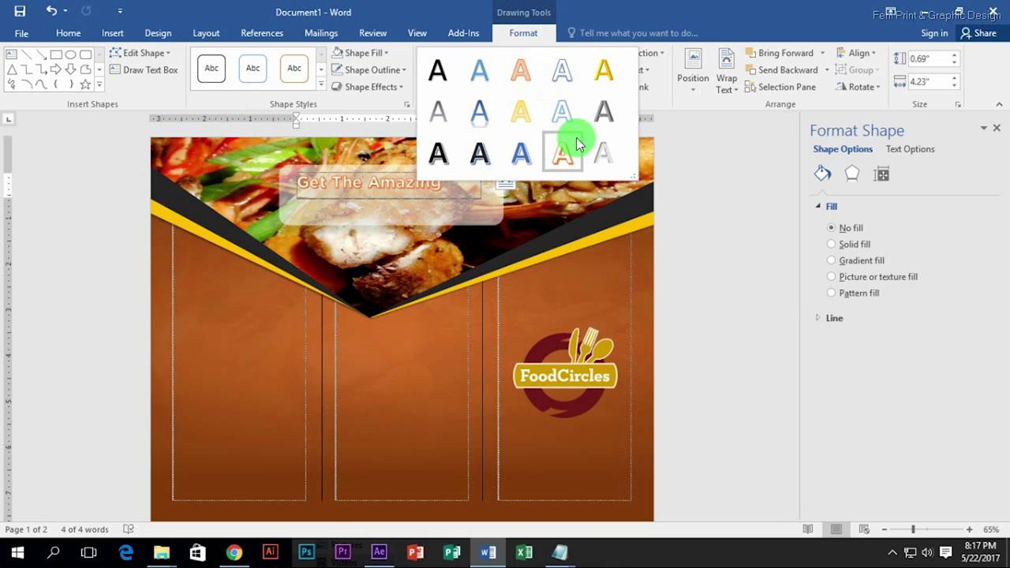
click(315, 68)
click(320, 85)
click(557, 93)
click(852, 178)
click(854, 243)
click(831, 228)
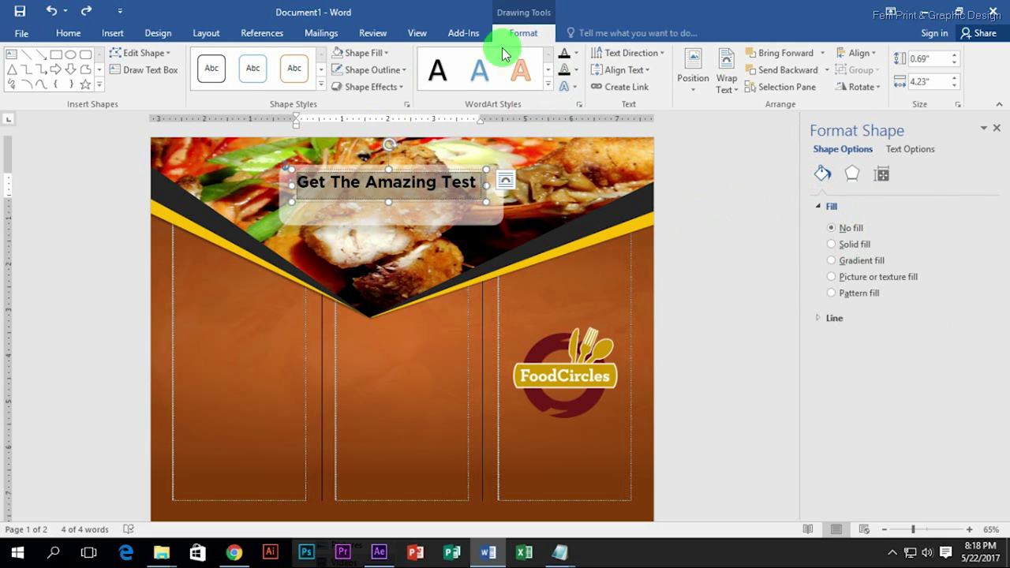
click(575, 88)
click(575, 71)
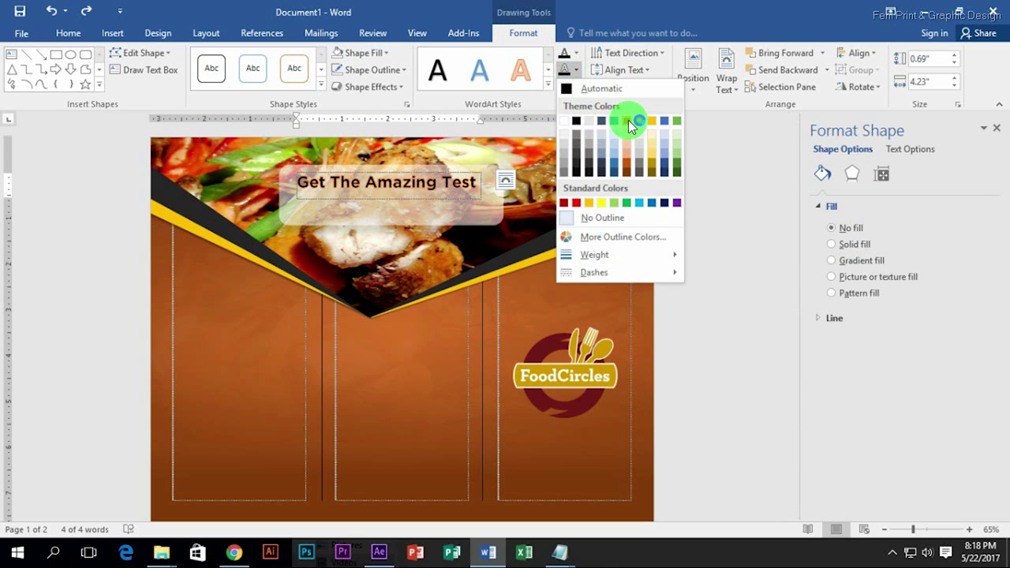
click(576, 52)
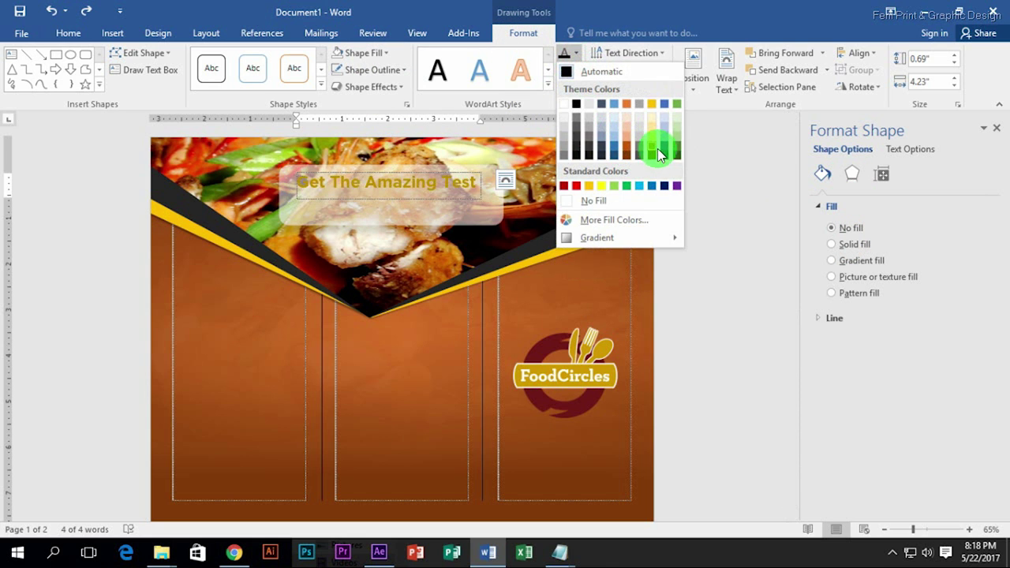
click(577, 186)
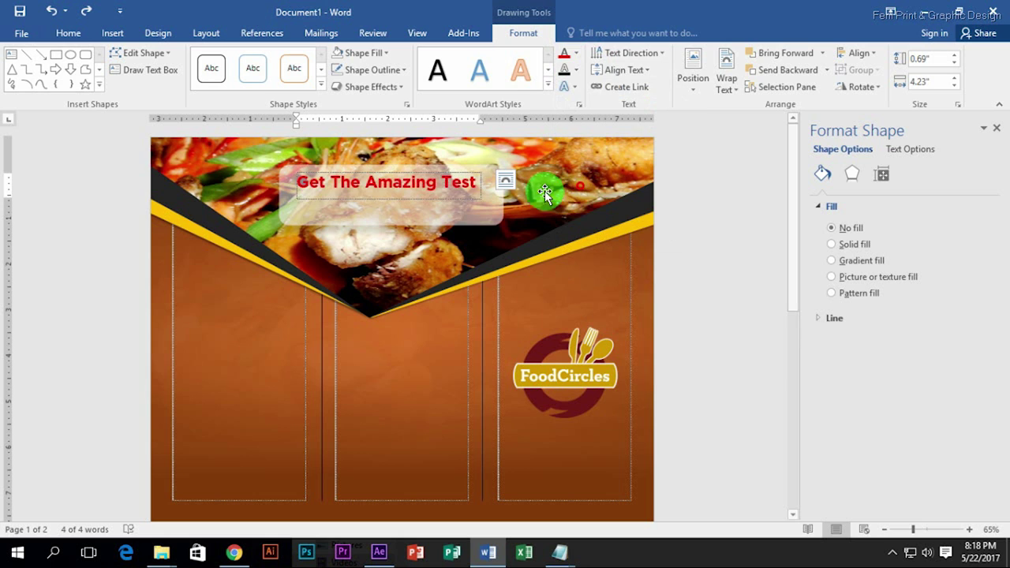
Move the title and translucent box up together, make the text box taller, and copy lorem ipsum text.
click(458, 181)
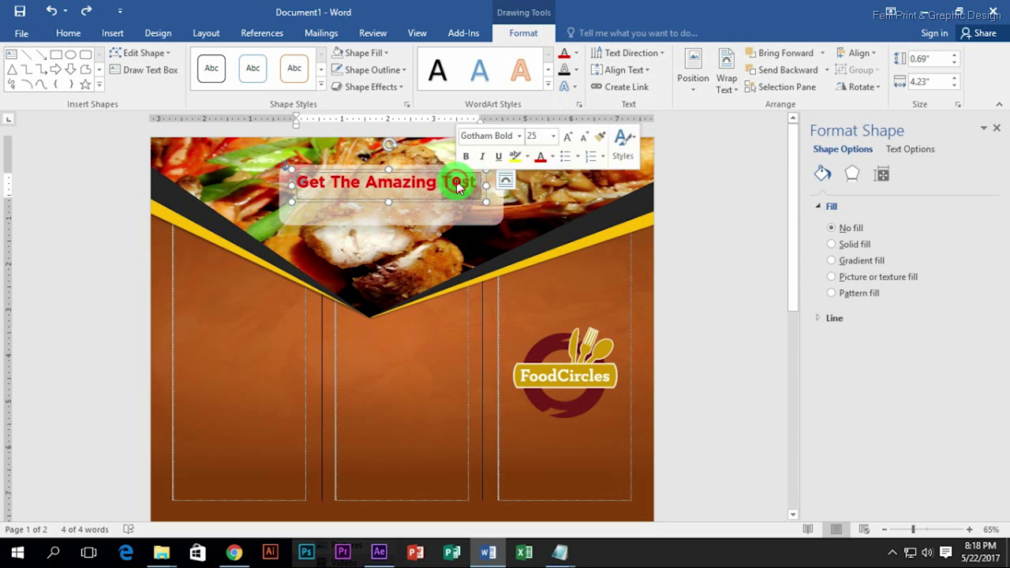
click(479, 217)
shift+click(472, 185)
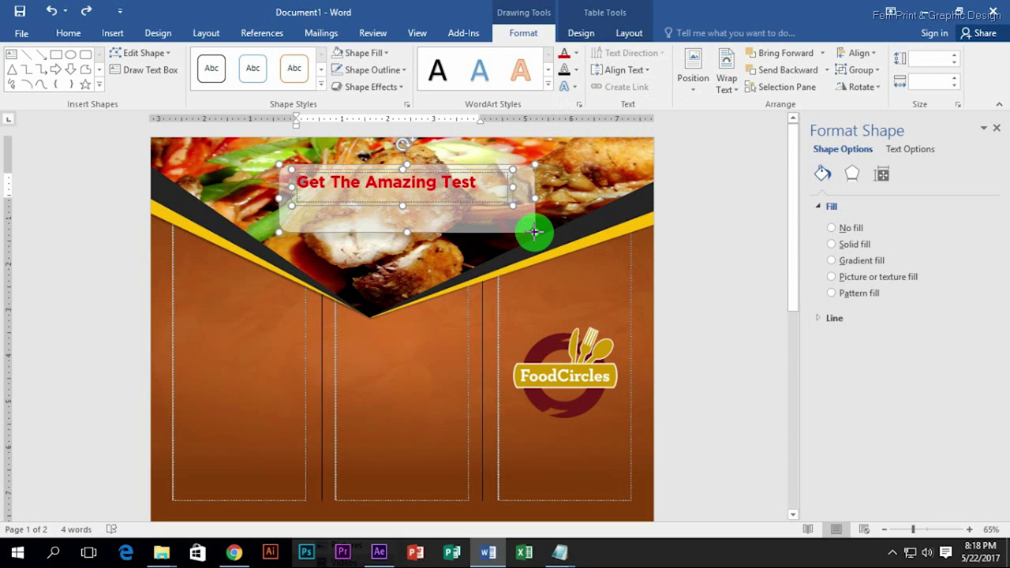
mouse_move(534, 232)
mouse_down()
mouse_move(486, 194)
mouse_move(466, 207)
mouse_up()
click(455, 166)
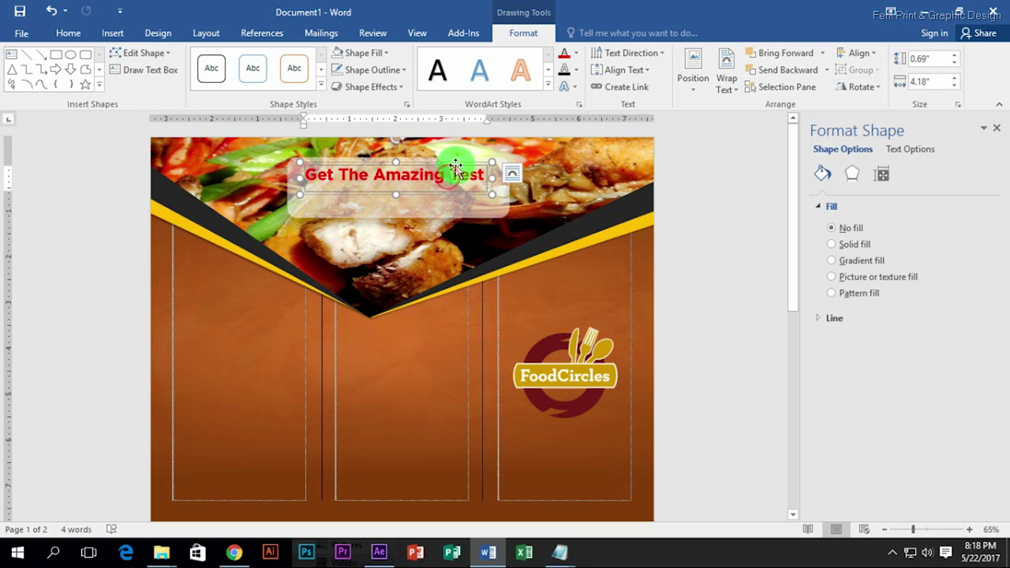
drag(398, 198, 397, 215)
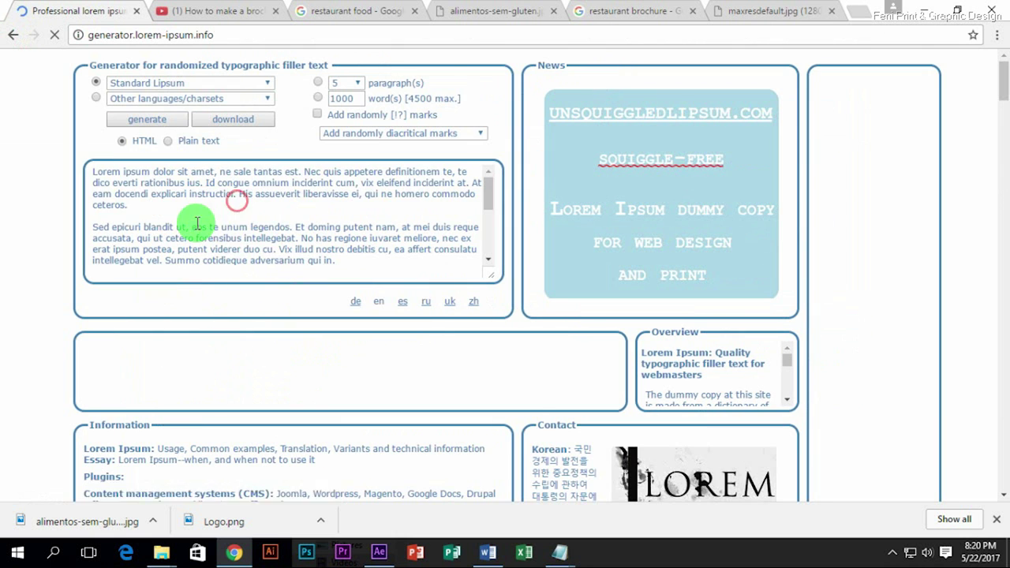
drag(140, 207, 71, 161)
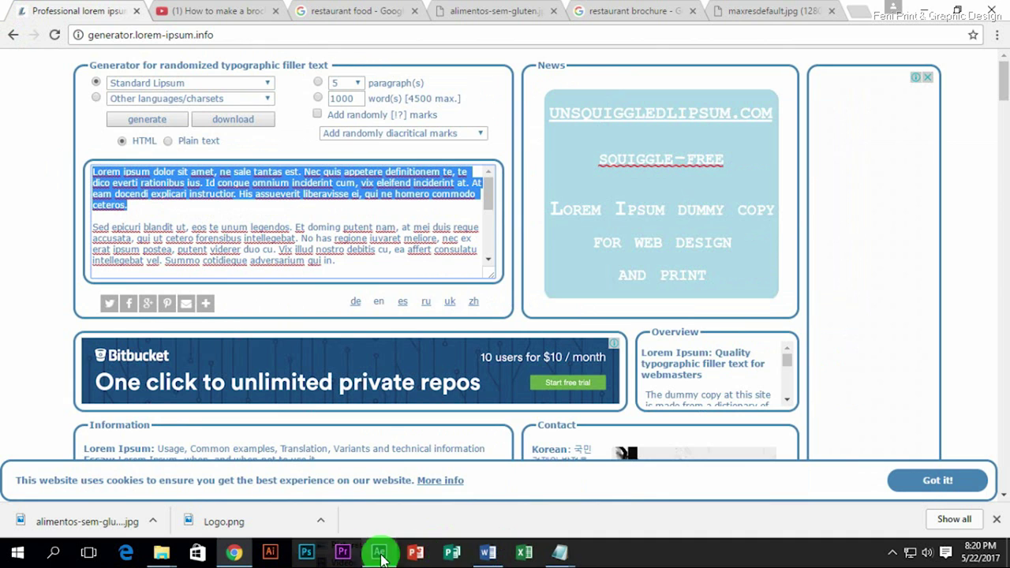
click(488, 553)
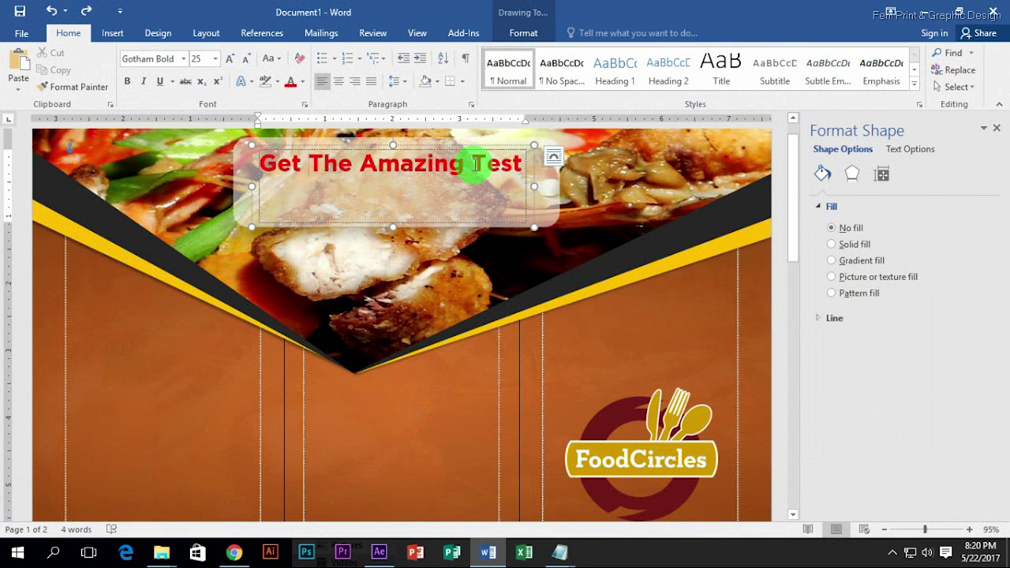
Paste the lorem ipsum paragraph on a new line under the title in 7-pt Gotham Book.
click(521, 164)
key(Return)
key(ctrl+v)
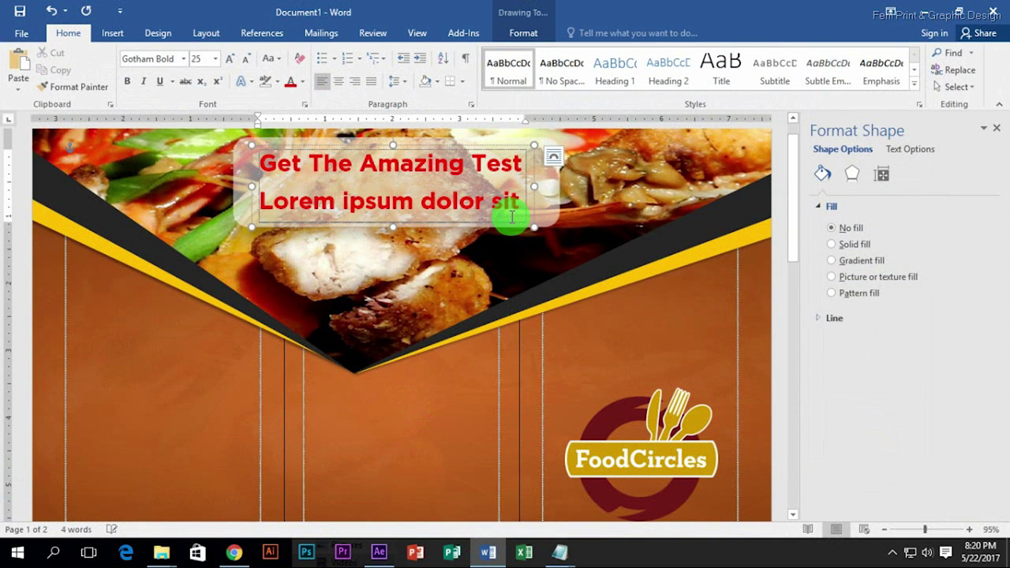
key(ctrl+shift+Up)
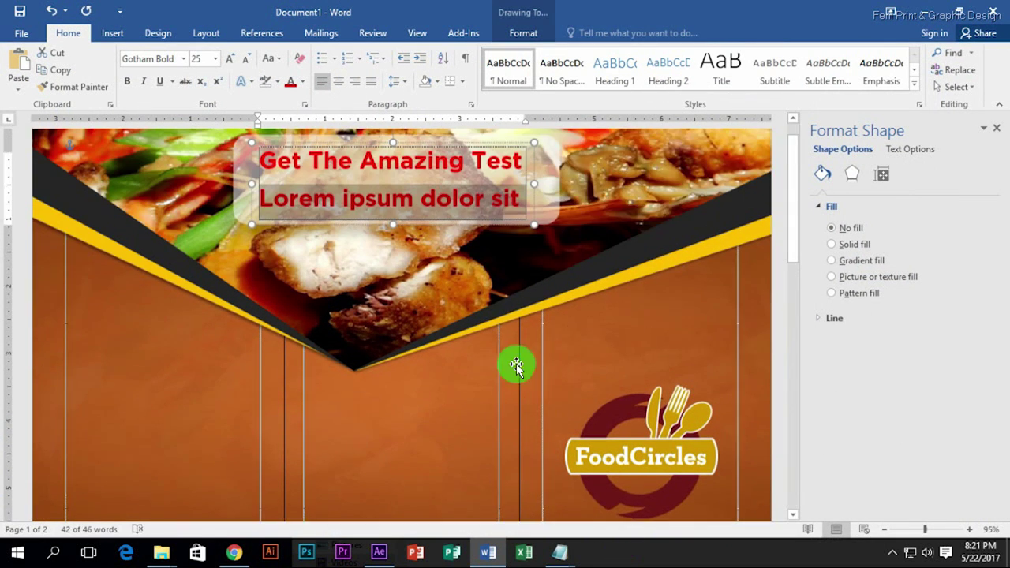
key(ctrl+bracketleft)
key(ctrl+bracketleft)
key(ctrl+bracketleft)
key(ctrl+bracketleft)
key(ctrl+bracketleft)
key(ctrl+bracketleft)
key(ctrl+bracketleft)
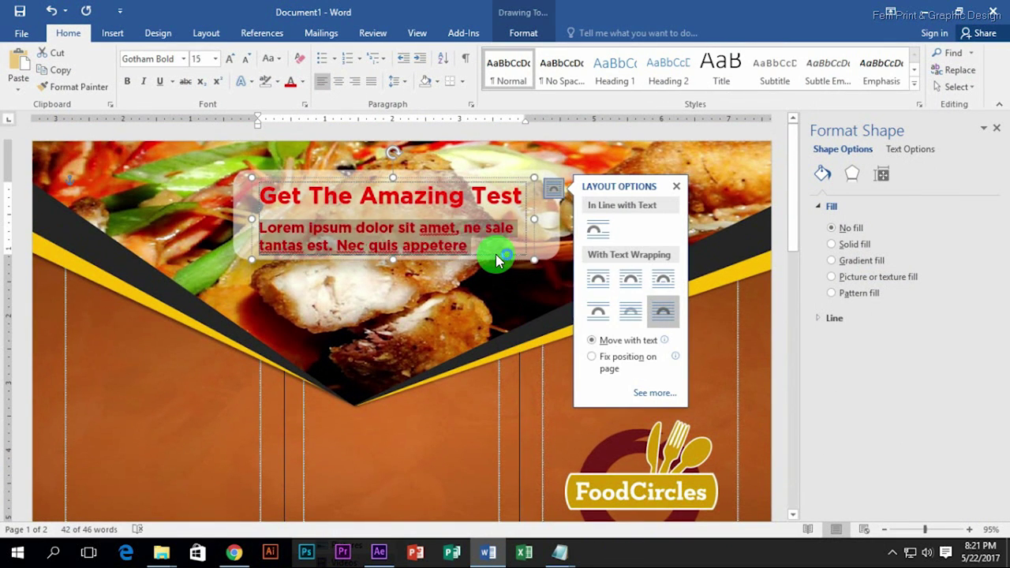
key(ctrl+bracketleft)
key(ctrl+bracketleft)
key(ctrl+bracketleft)
key(ctrl+bracketleft)
key(ctrl+bracketleft)
click(190, 60)
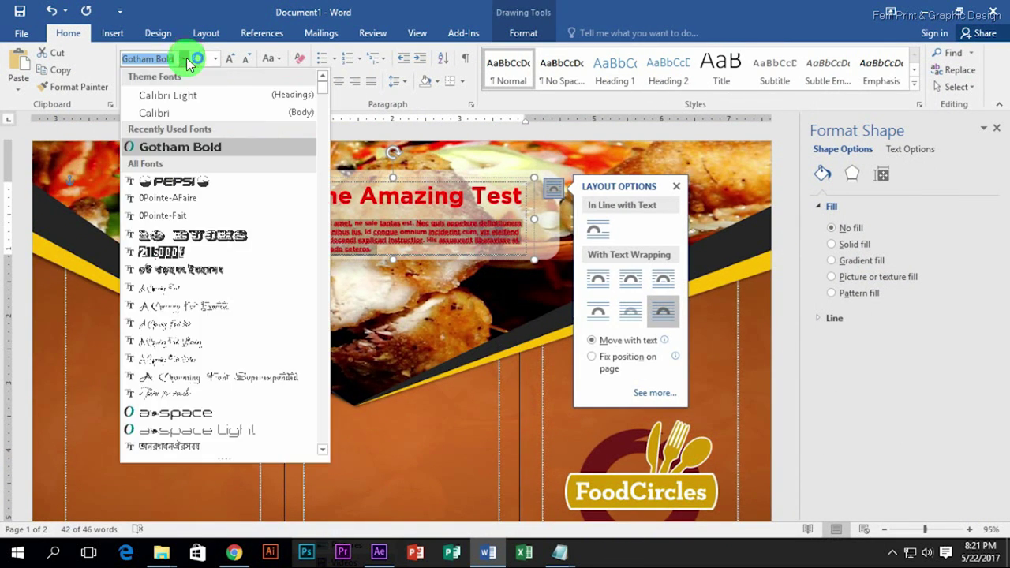
click(186, 60)
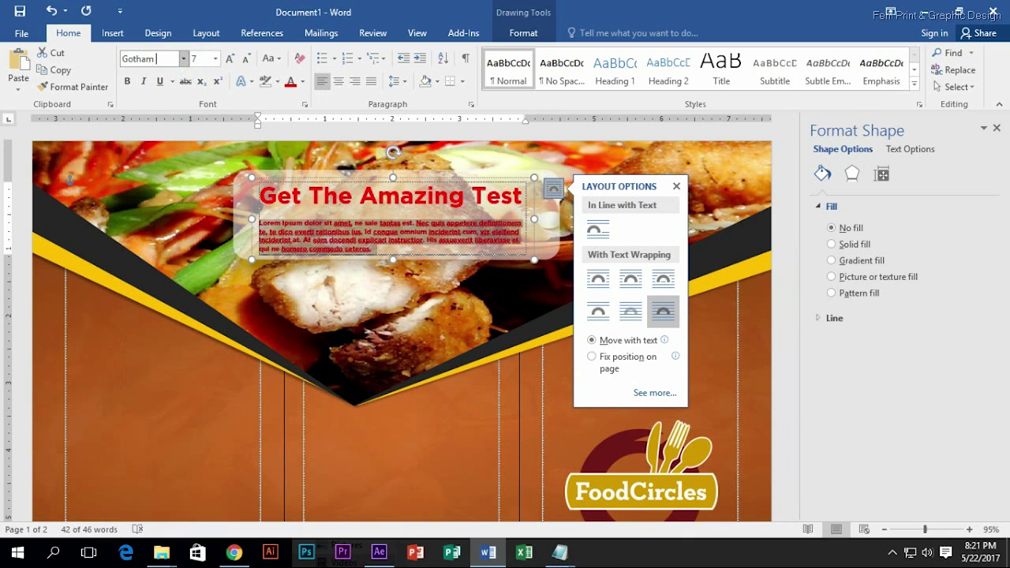
text(Bo)
key(Return)
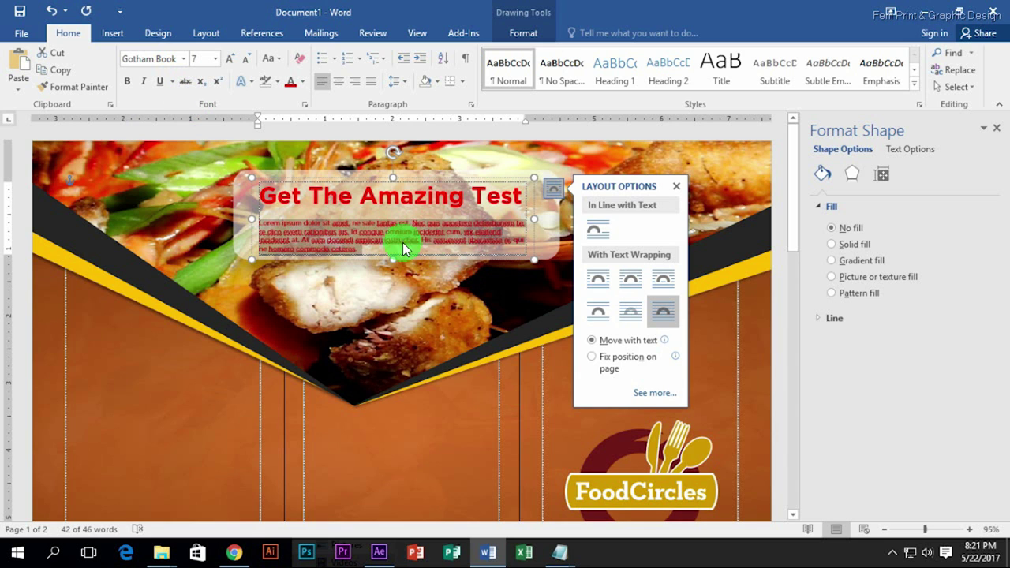
scroll(403, 249, up, 3)
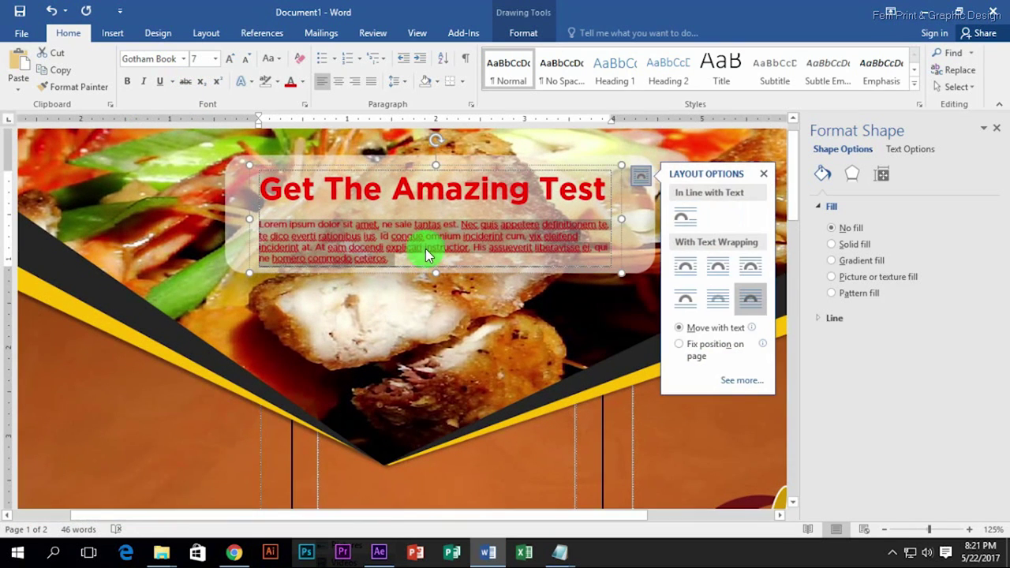
Make the lorem paragraph black and centre it.
click(302, 81)
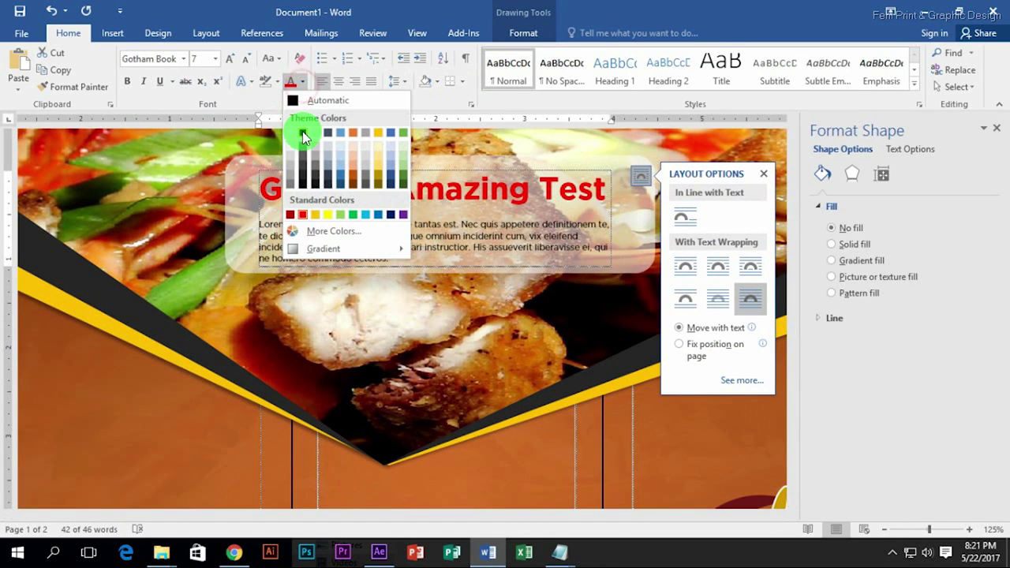
click(302, 131)
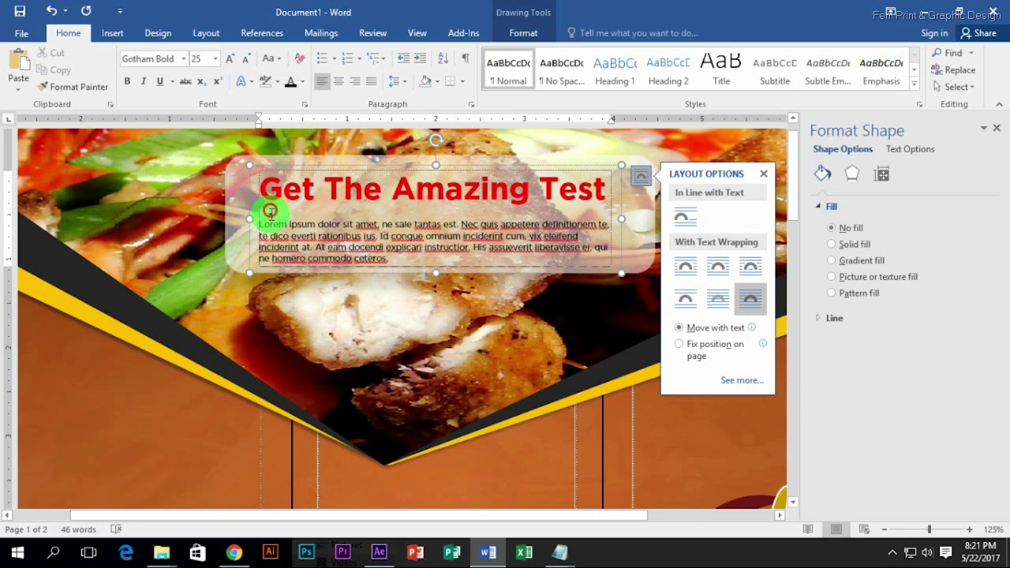
click(262, 189)
triple_click(292, 228)
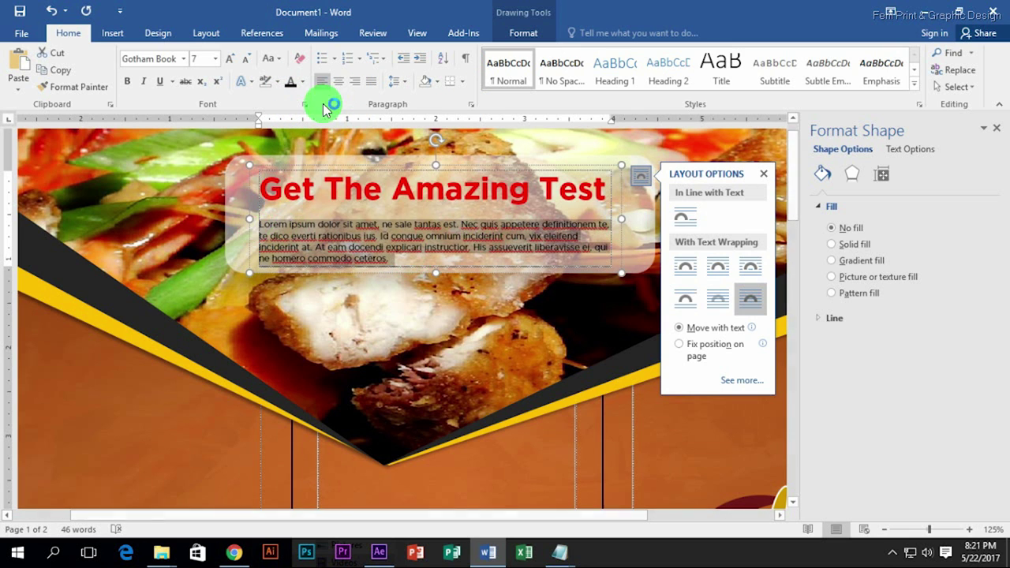
click(337, 81)
click(500, 258)
Tighten the line spacing and shorten the text box so all body text fits.
triple_click(481, 227)
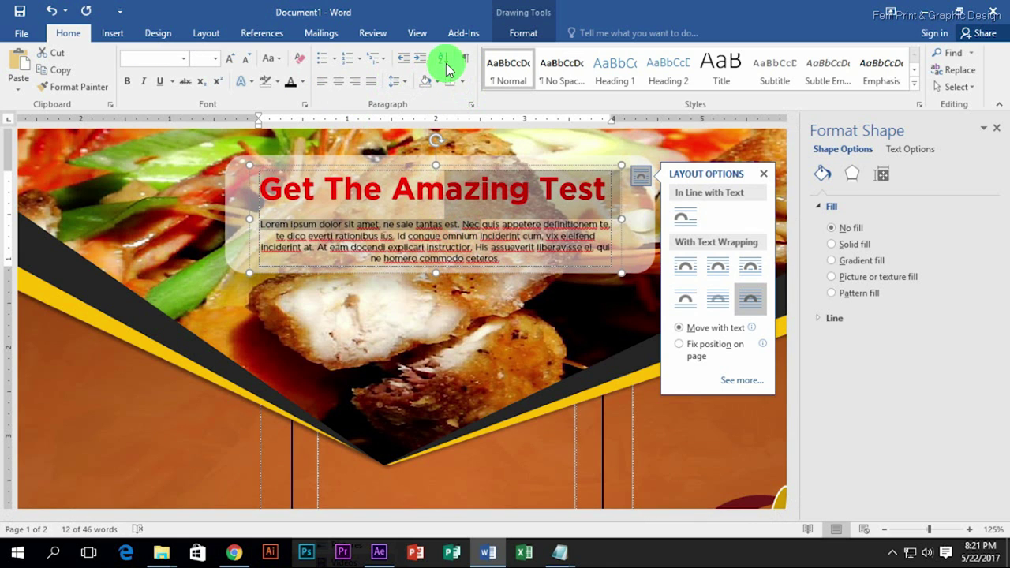
click(116, 32)
click(79, 31)
click(398, 81)
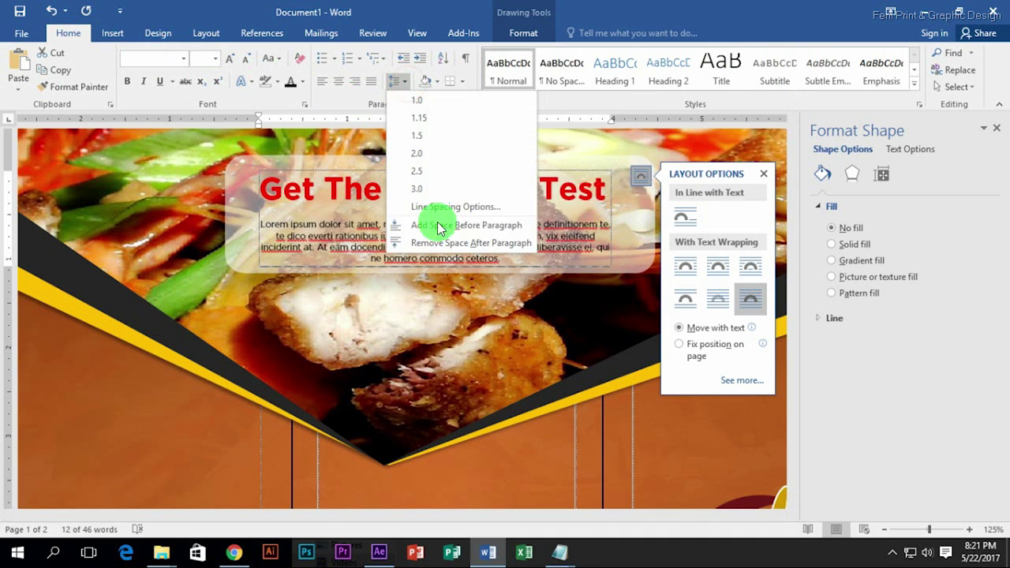
click(440, 207)
click(627, 446)
click(511, 222)
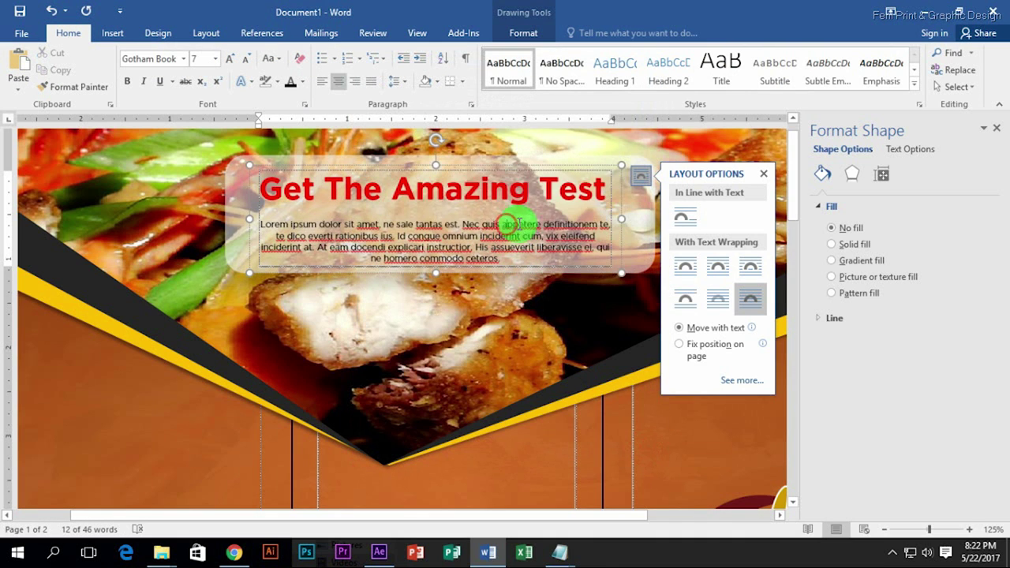
drag(436, 273, 439, 260)
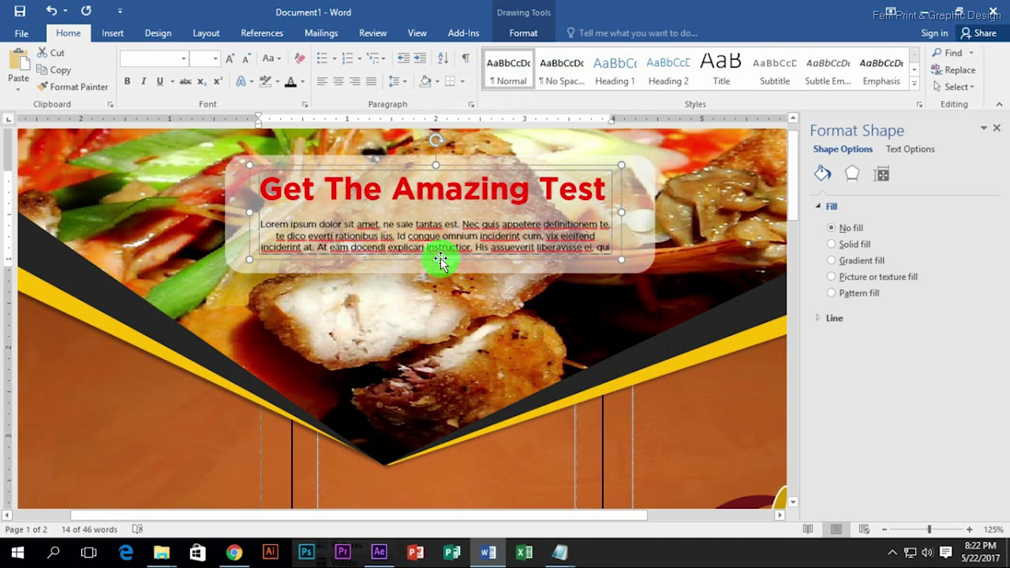
key(ctrl+a)
click(398, 81)
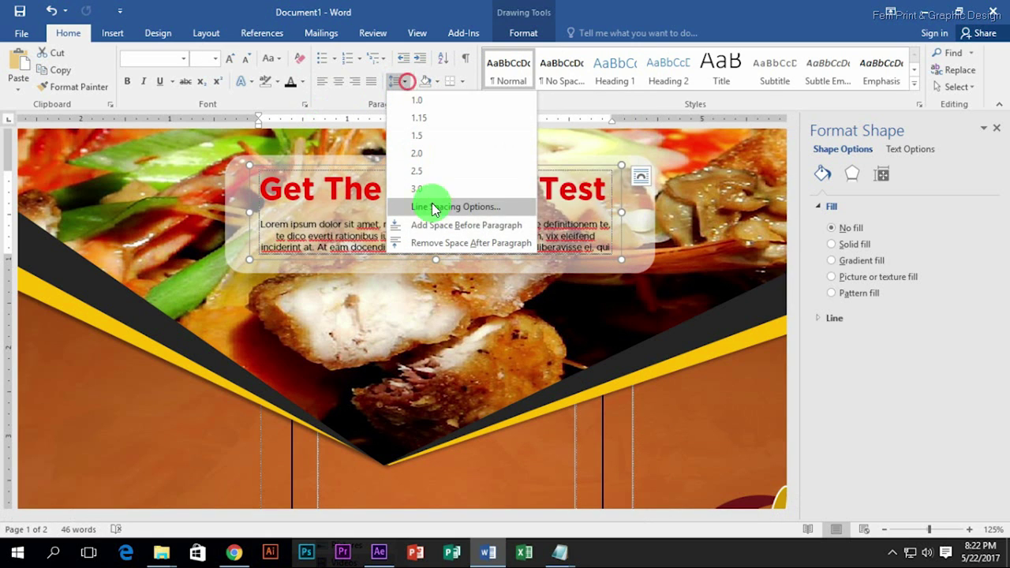
click(447, 243)
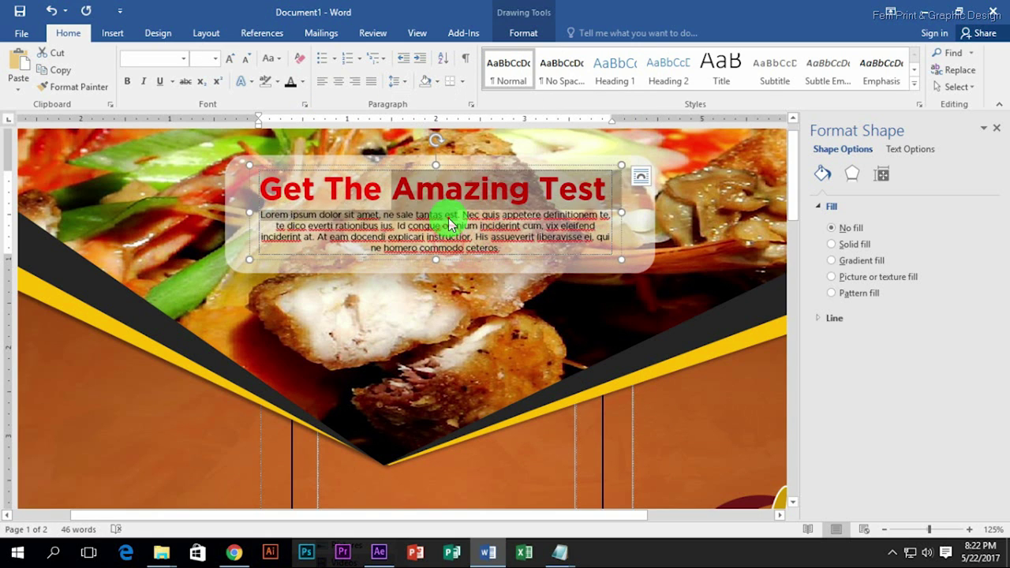
click(502, 247)
Enlarge the body text to 8 pt, extend the box to show the last line, and select the heading.
drag(376, 200, 394, 226)
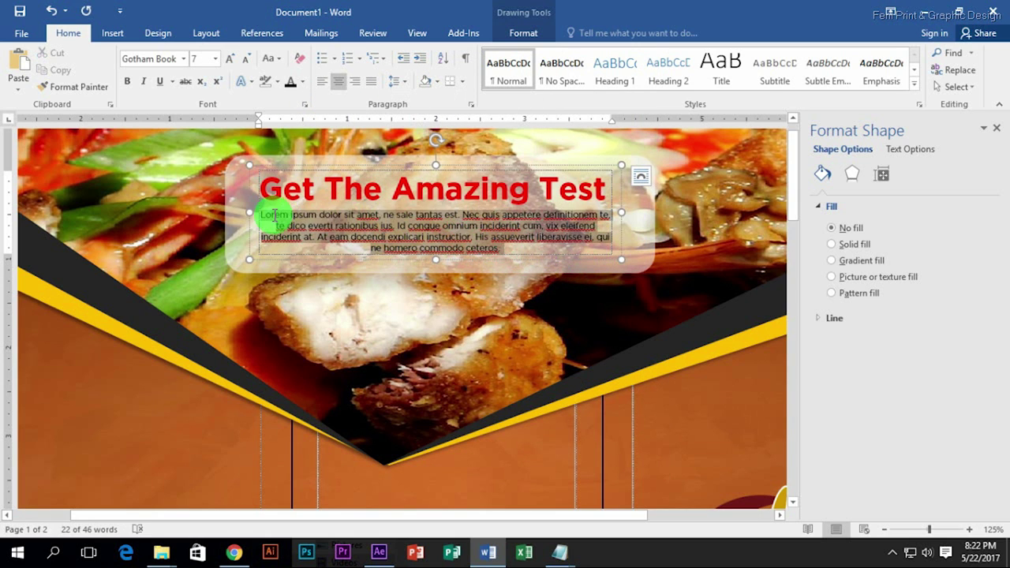
click(237, 62)
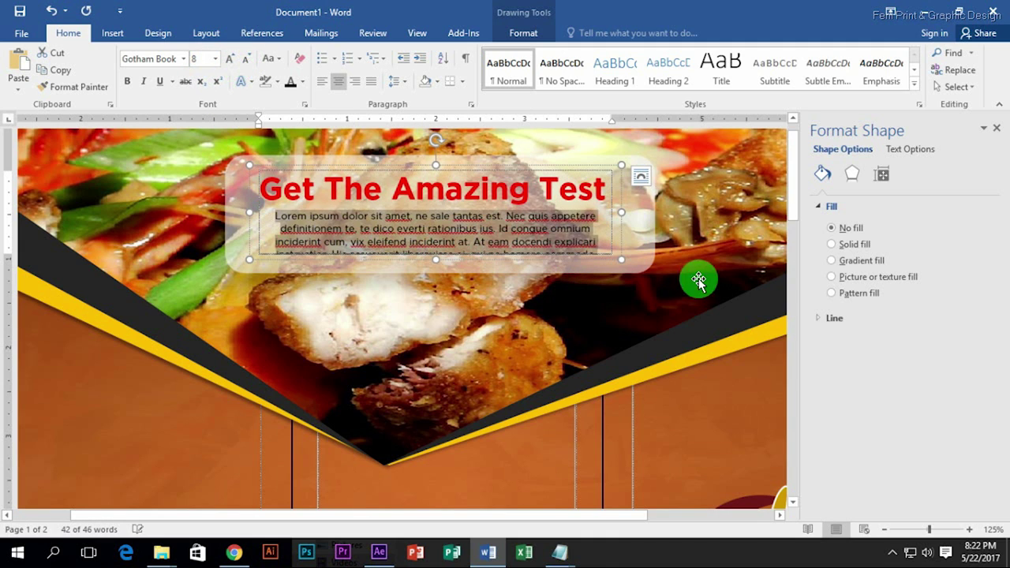
drag(433, 260, 434, 269)
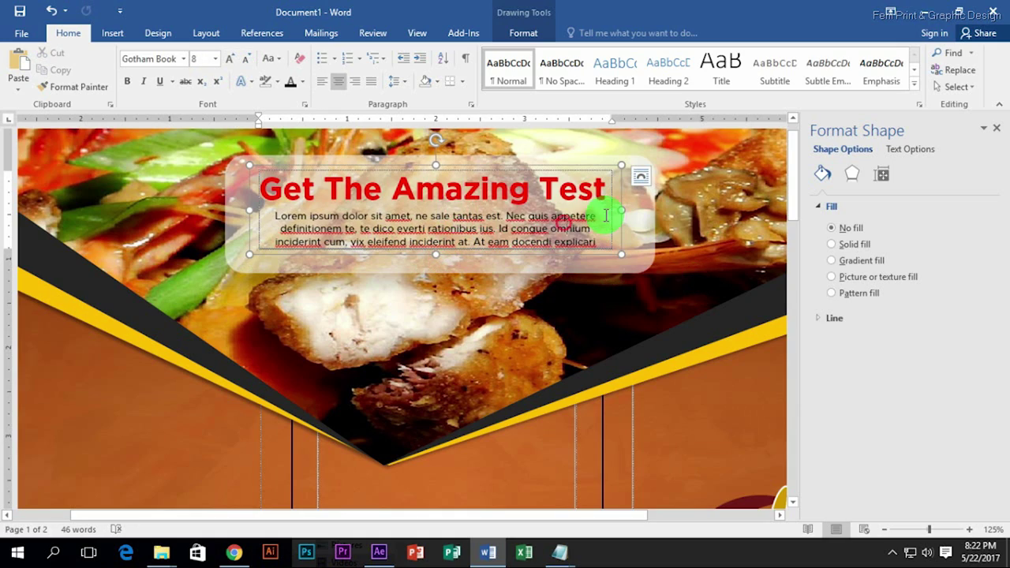
scroll(508, 251, down, 3)
scroll(508, 251, up, 3)
click(455, 402)
ctrl+scroll(450, 334, down, 2)
ctrl+scroll(402, 344, down, 5)
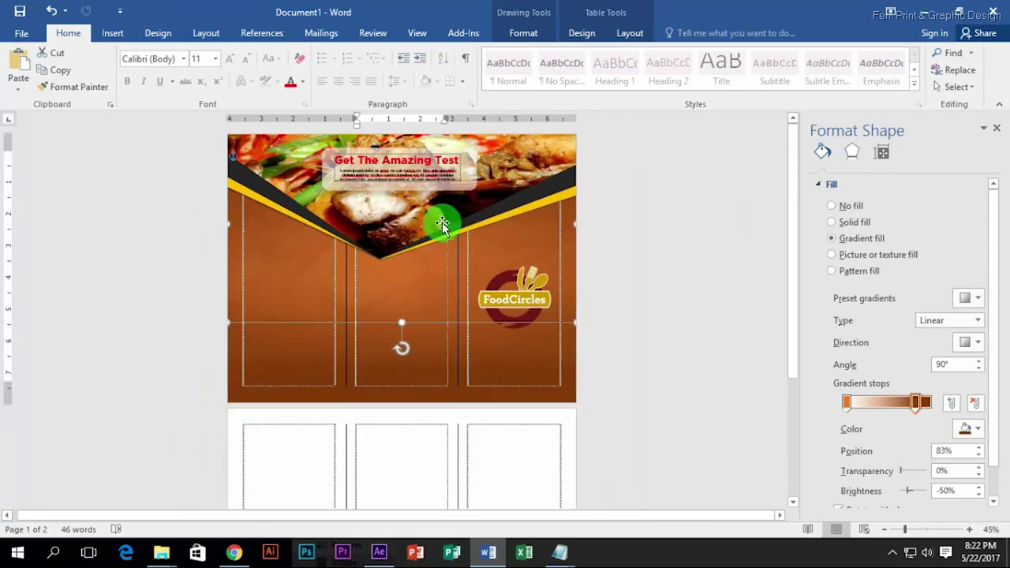
ctrl+scroll(418, 177, up, 3)
click(418, 177)
triple_click(418, 166)
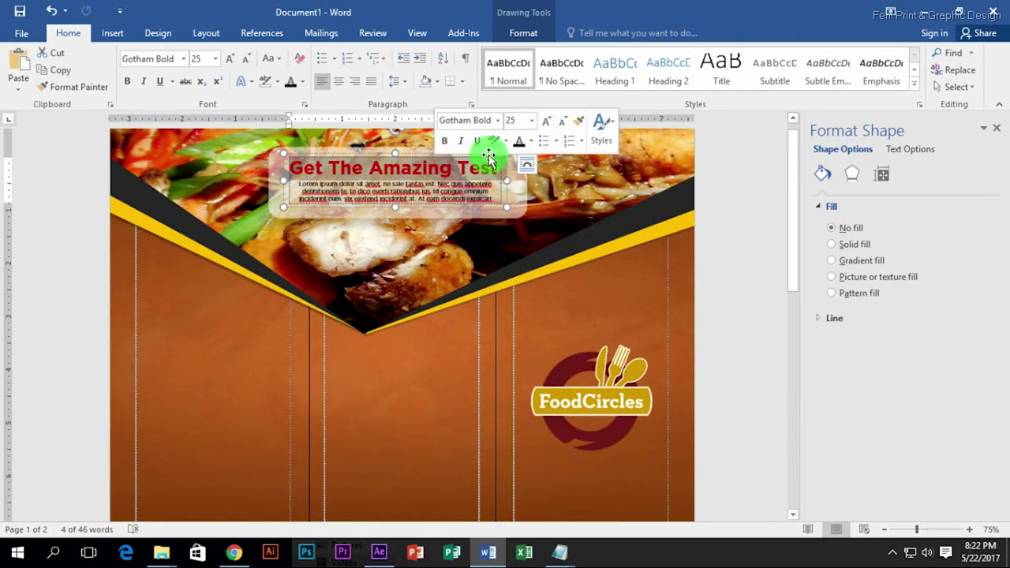
Apply an outer shadow preset to the 'Get The Amazing Test' heading.
click(543, 33)
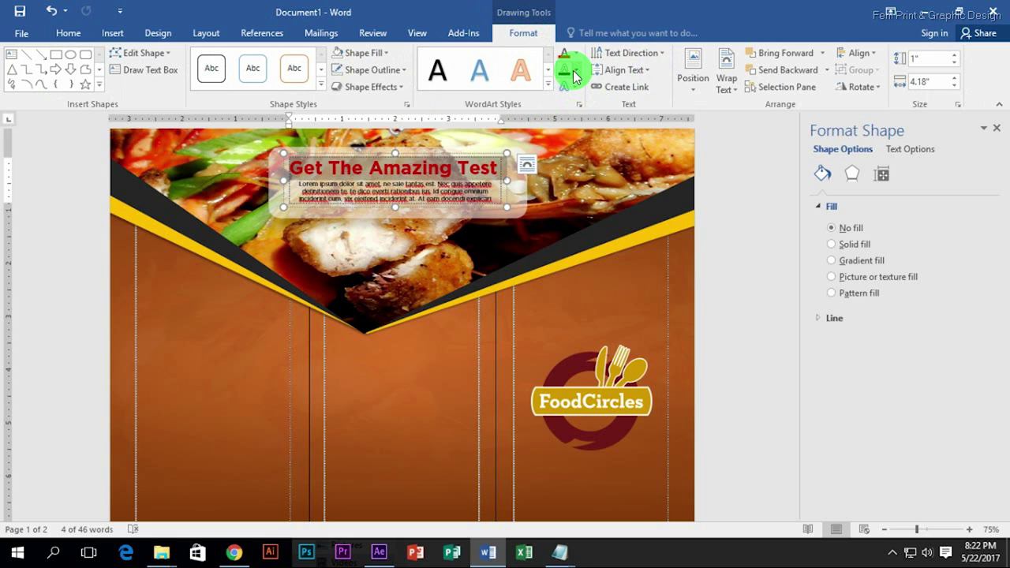
click(575, 71)
click(567, 87)
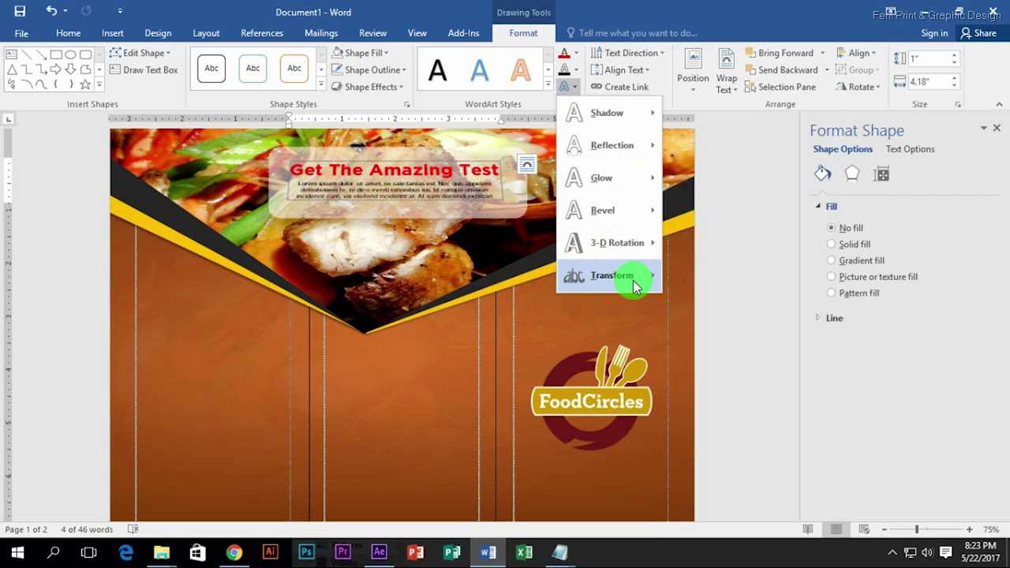
mouse_move(608, 113)
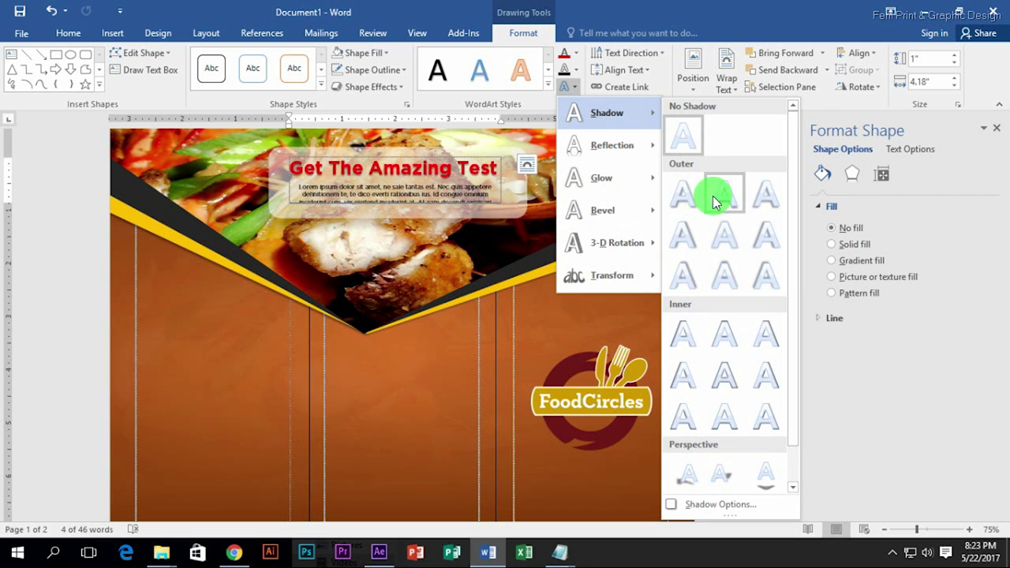
click(769, 232)
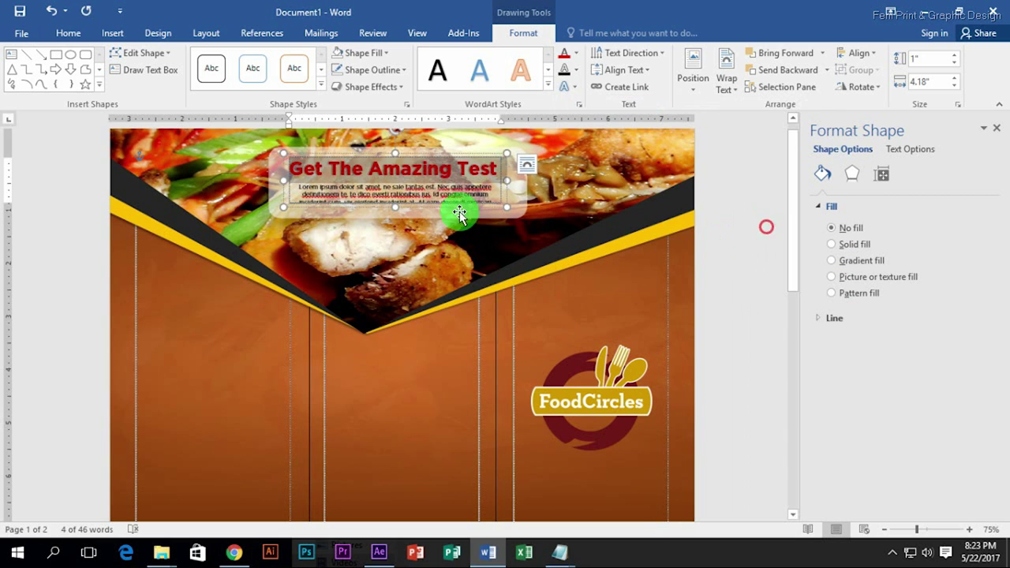
click(394, 209)
click(451, 213)
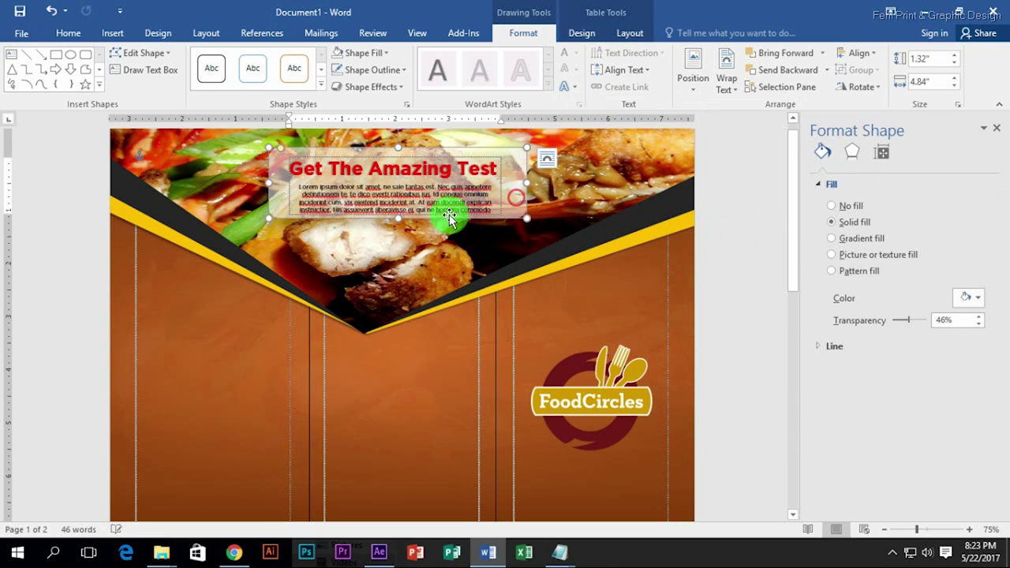
Select the background food photo and scroll to check the bottom of the page.
click(515, 196)
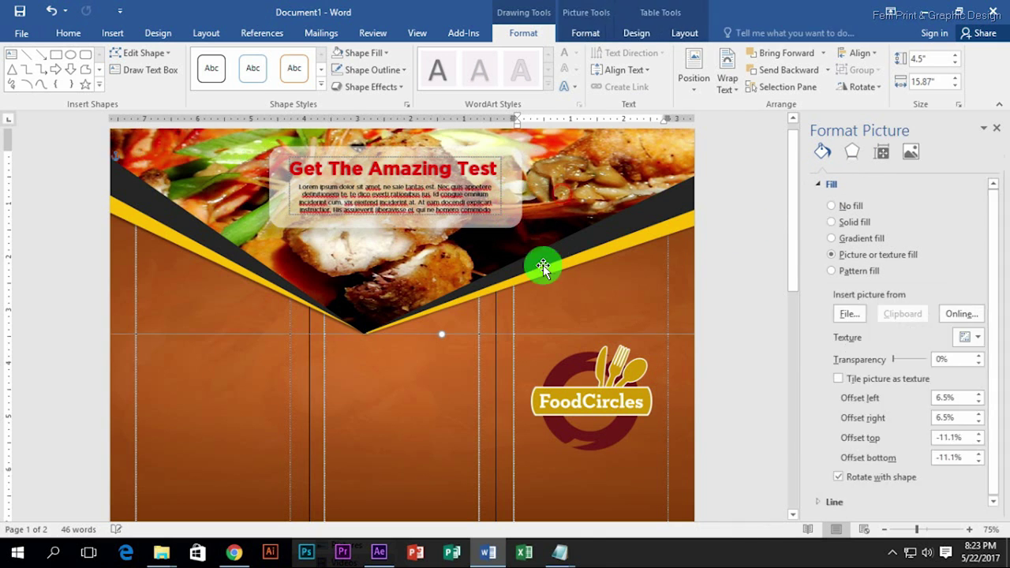
scroll(632, 293, down, 3)
scroll(383, 350, up, 2)
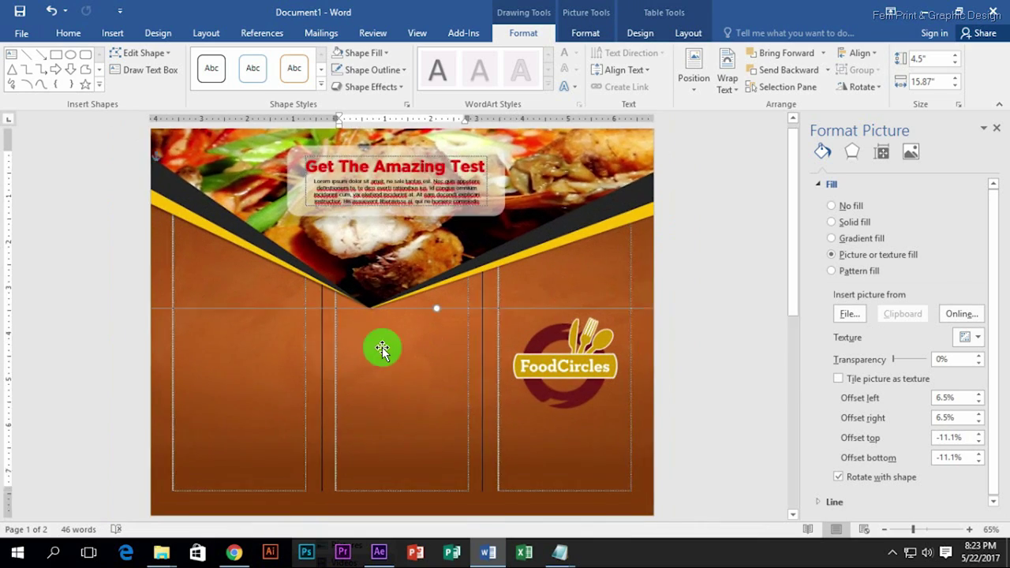
click(417, 316)
click(484, 316)
scroll(394, 282, down, 3)
scroll(424, 377, up, 4)
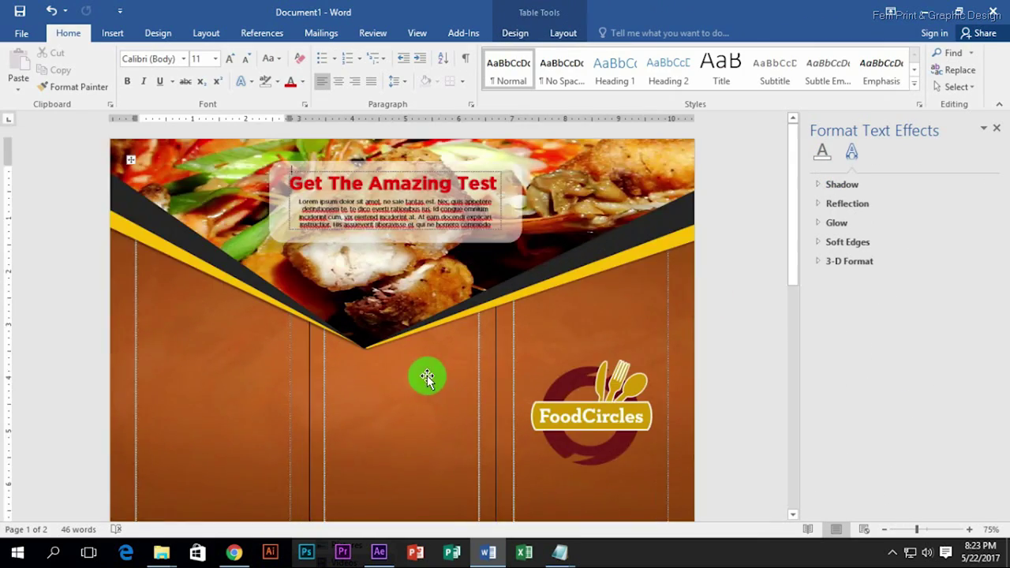
scroll(406, 331, down, 2)
scroll(398, 293, down, 2)
scroll(378, 341, up, 1)
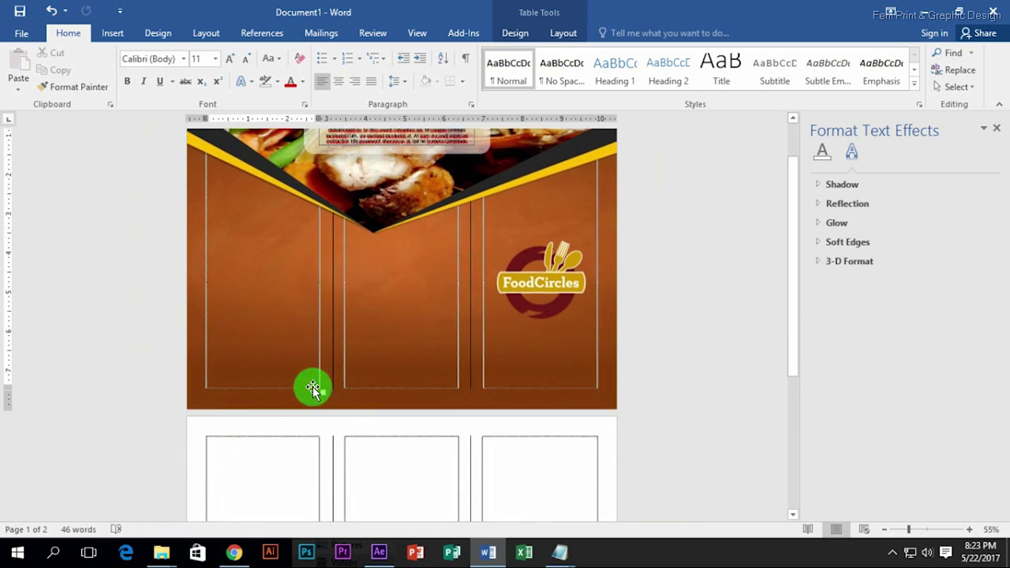
Draw a rectangle across the bottom of the brochure page.
click(107, 33)
click(158, 33)
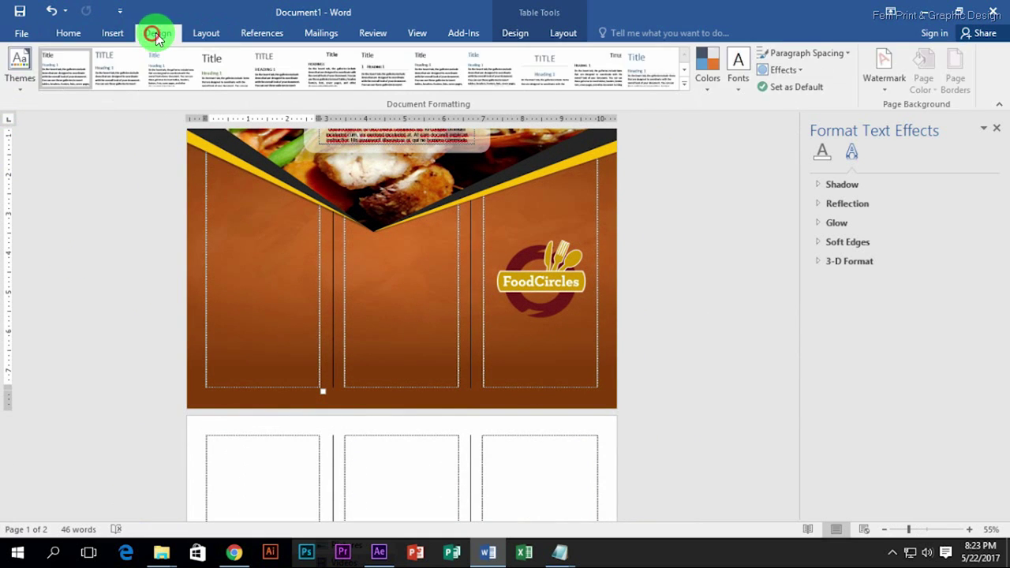
click(112, 32)
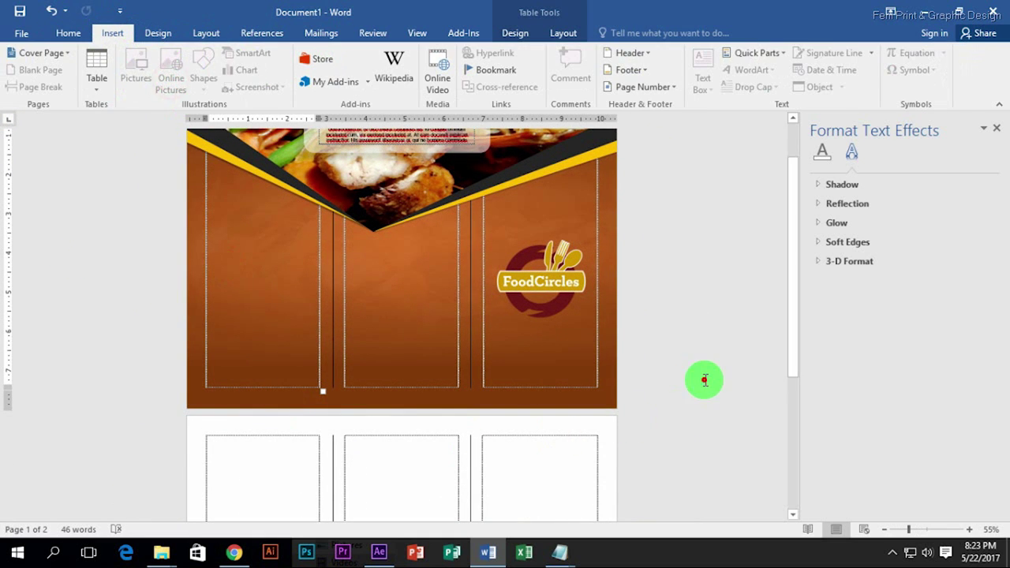
scroll(706, 378, up, 1)
click(379, 237)
click(200, 85)
click(256, 127)
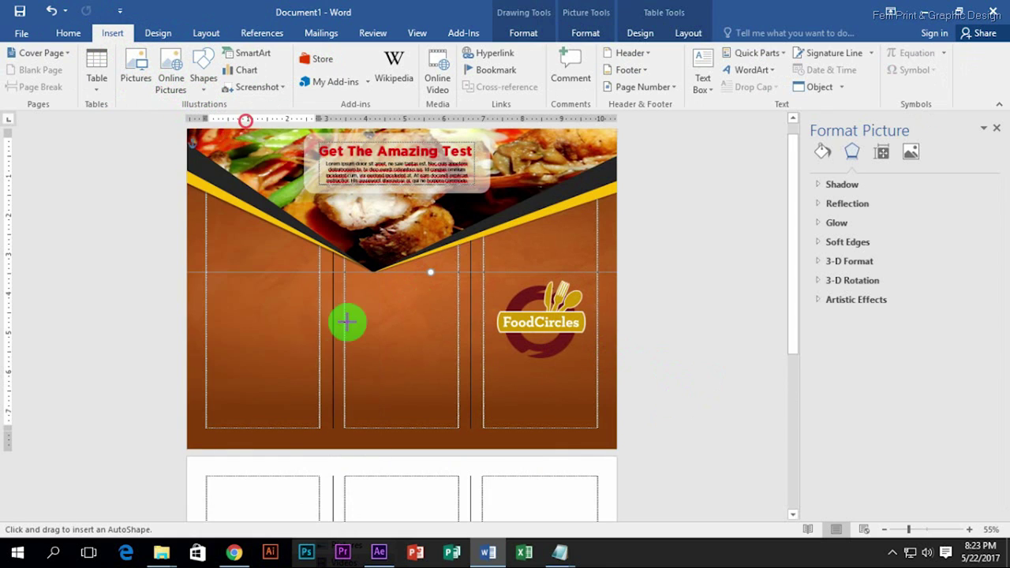
scroll(189, 347, down, 1)
mouse_move(186, 350)
mouse_down()
mouse_move(345, 348)
mouse_move(376, 378)
mouse_move(339, 350)
mouse_move(384, 361)
mouse_up()
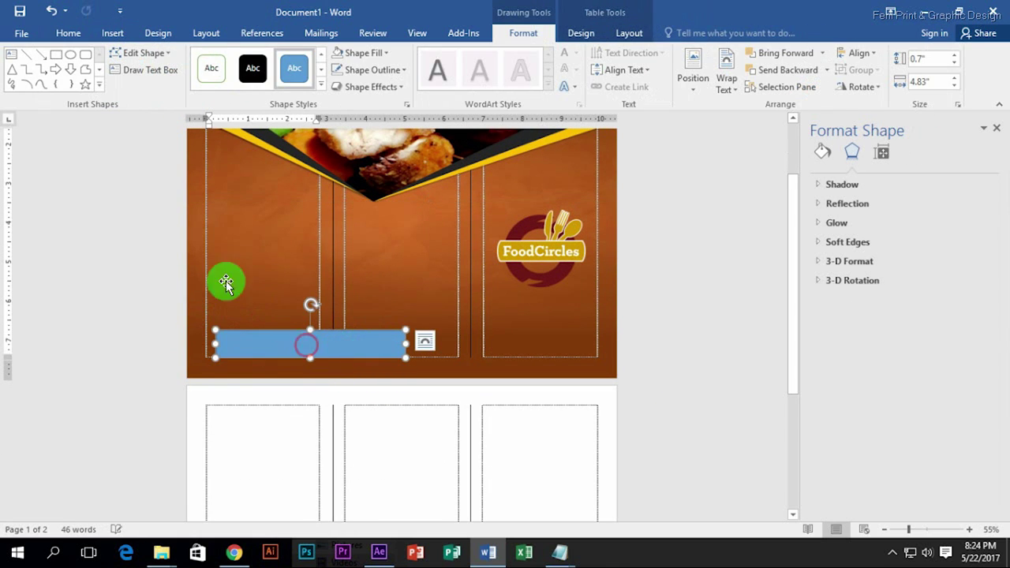
With Edit Points, drag the rectangle's corners into a slanted wedge along the page bottom.
click(142, 53)
click(150, 88)
drag(180, 380, 189, 376)
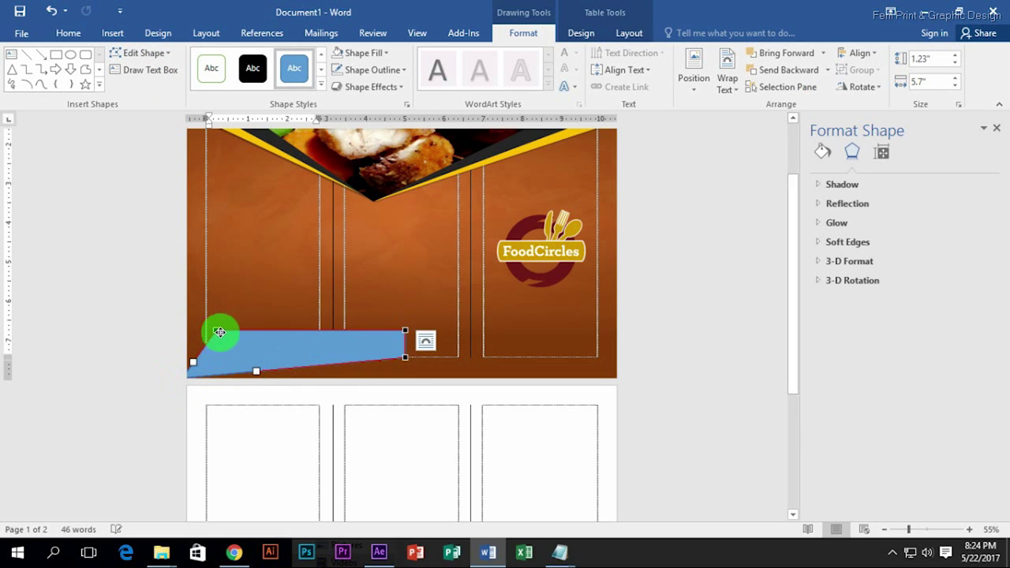
drag(218, 332, 263, 331)
mouse_move(403, 360)
mouse_down()
mouse_move(424, 378)
mouse_move(616, 377)
mouse_up()
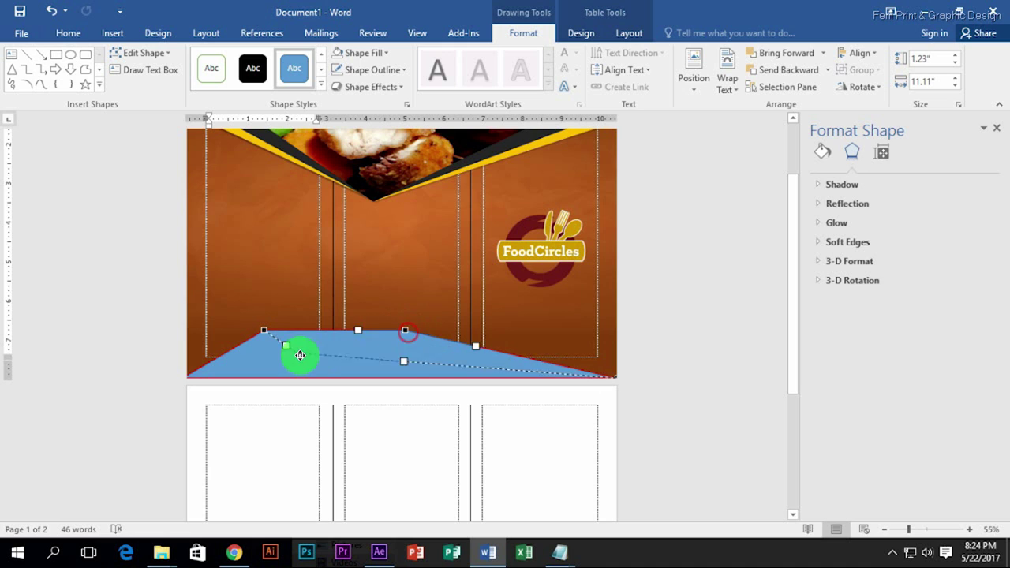
drag(299, 355, 284, 346)
mouse_move(182, 336)
mouse_down()
mouse_move(311, 354)
mouse_move(310, 329)
mouse_move(232, 350)
mouse_up()
click(238, 367)
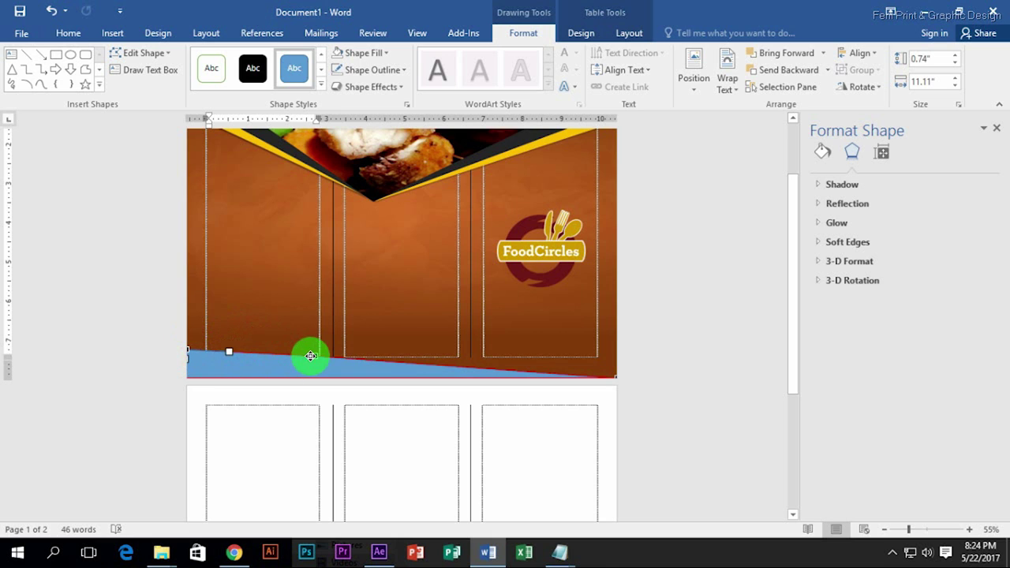
Raise a peak on the wedge's top edge, lower its left corner, and stretch it wider.
mouse_move(311, 356)
mouse_down()
mouse_move(318, 327)
mouse_move(315, 338)
mouse_up()
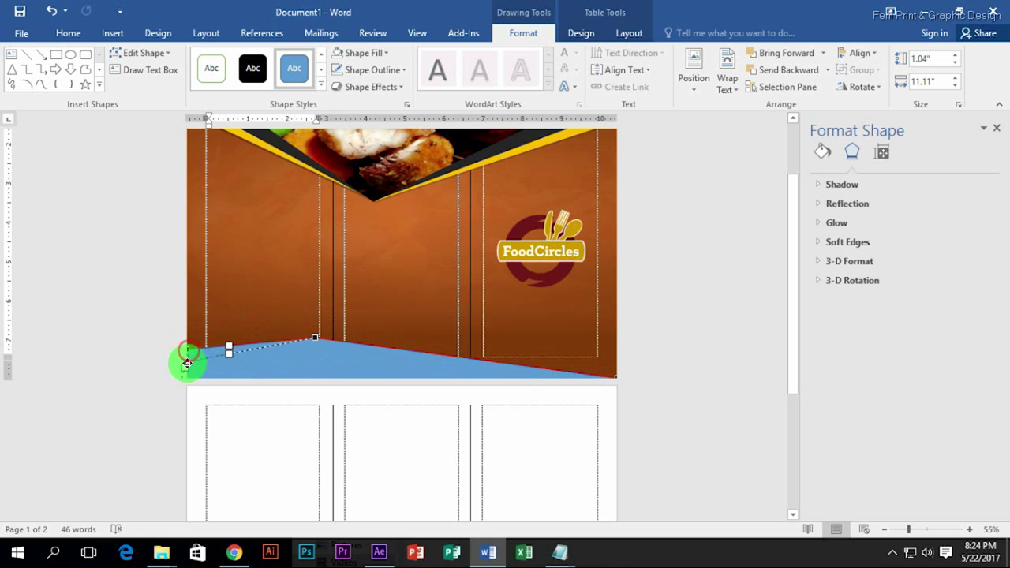
drag(188, 350, 187, 363)
click(481, 363)
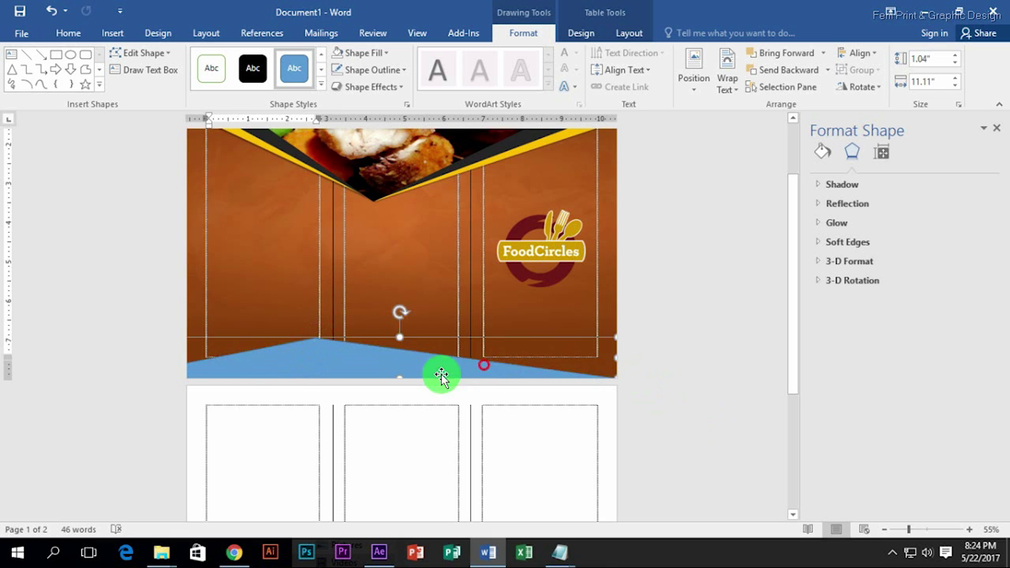
mouse_move(616, 334)
mouse_down()
mouse_move(654, 316)
mouse_move(437, 376)
mouse_move(440, 361)
mouse_up()
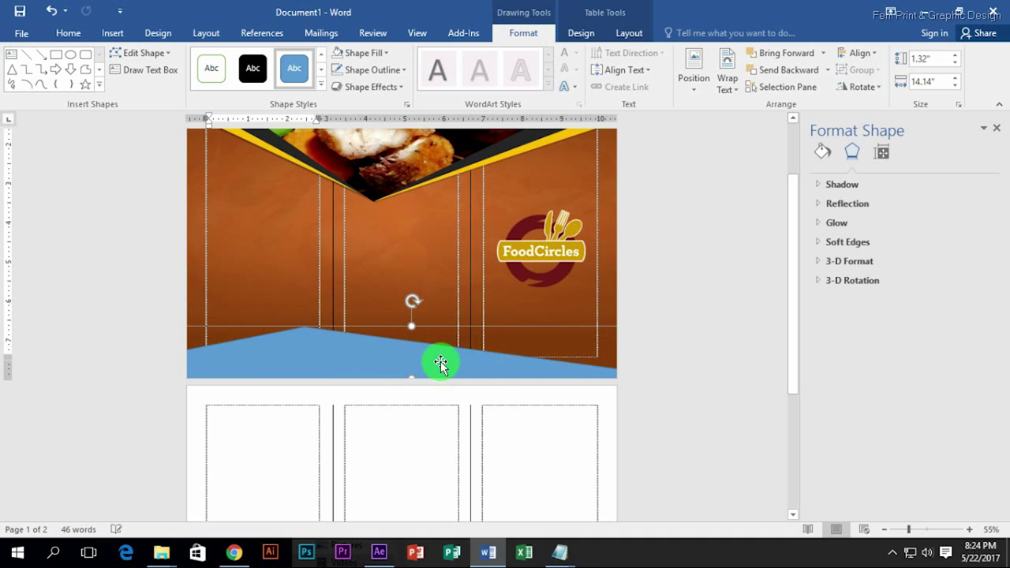
scroll(564, 382, up, 1)
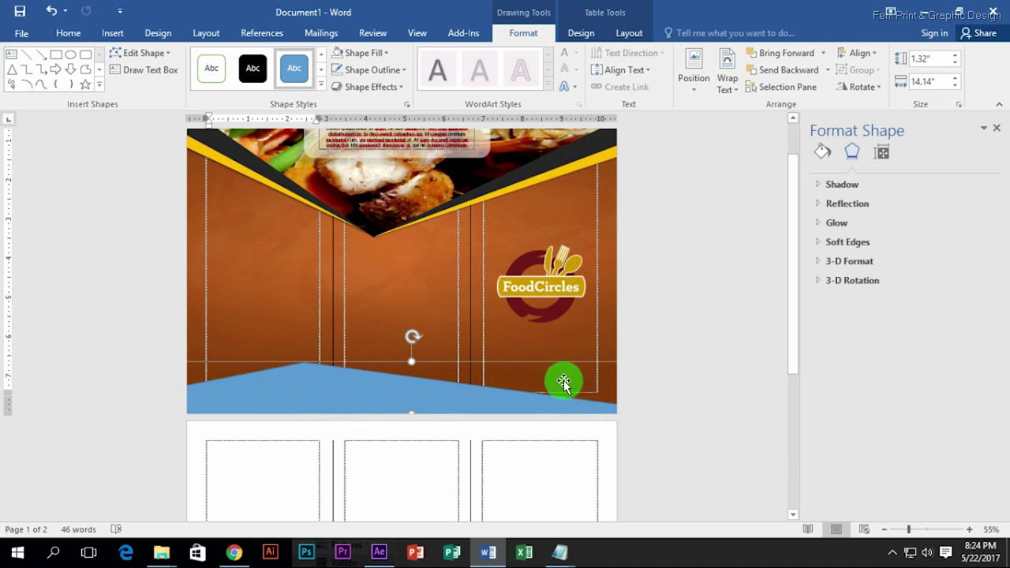
Make the bottom wedge solid black with no outline and nudge it up slightly.
click(320, 84)
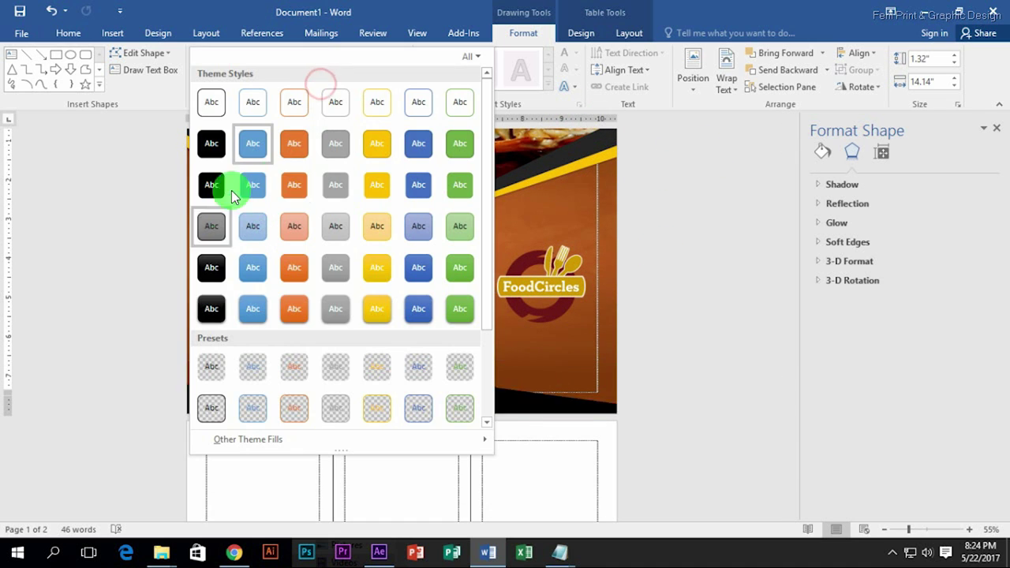
click(206, 267)
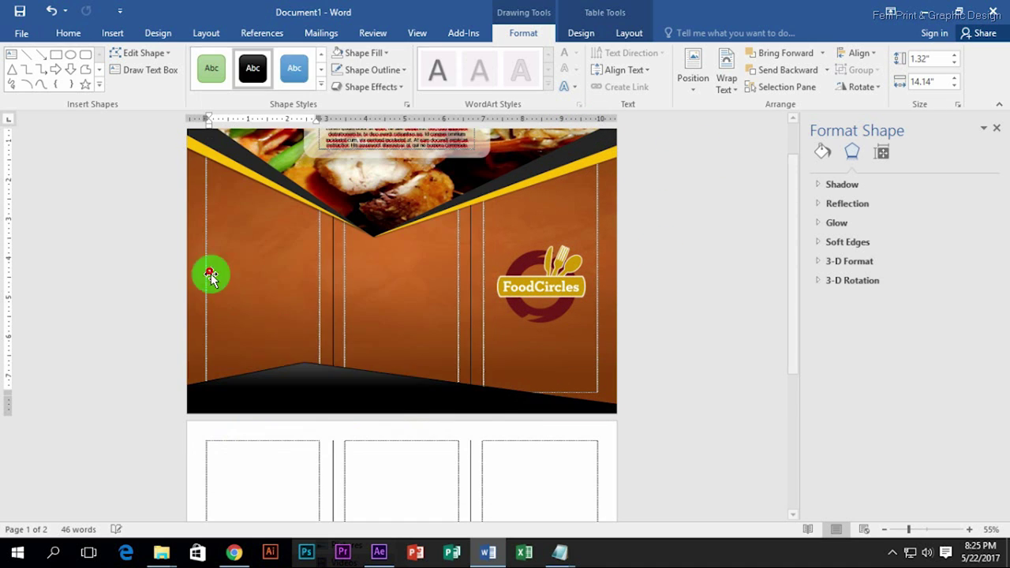
click(320, 83)
click(206, 269)
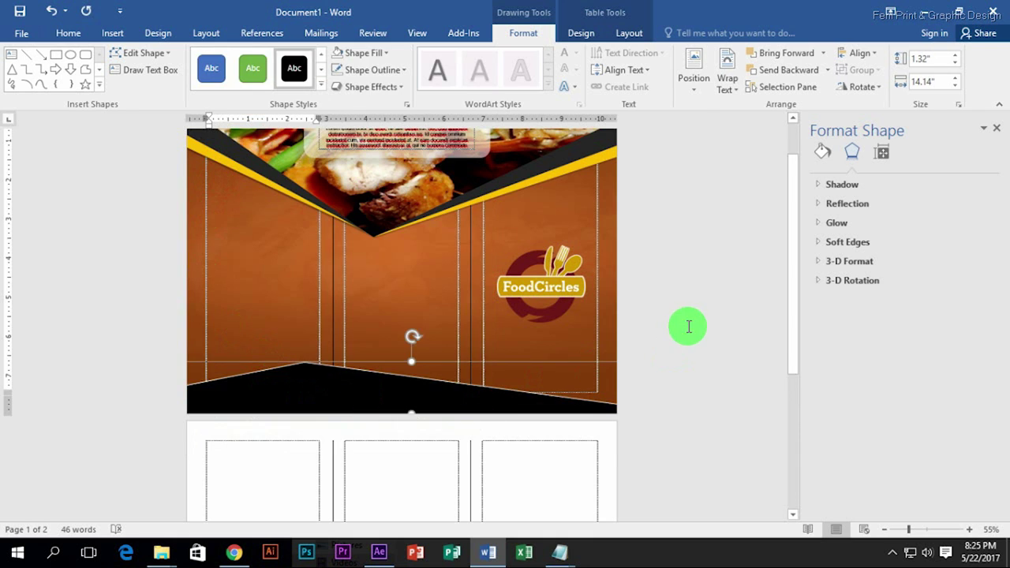
scroll(688, 326, up, 1)
click(340, 426)
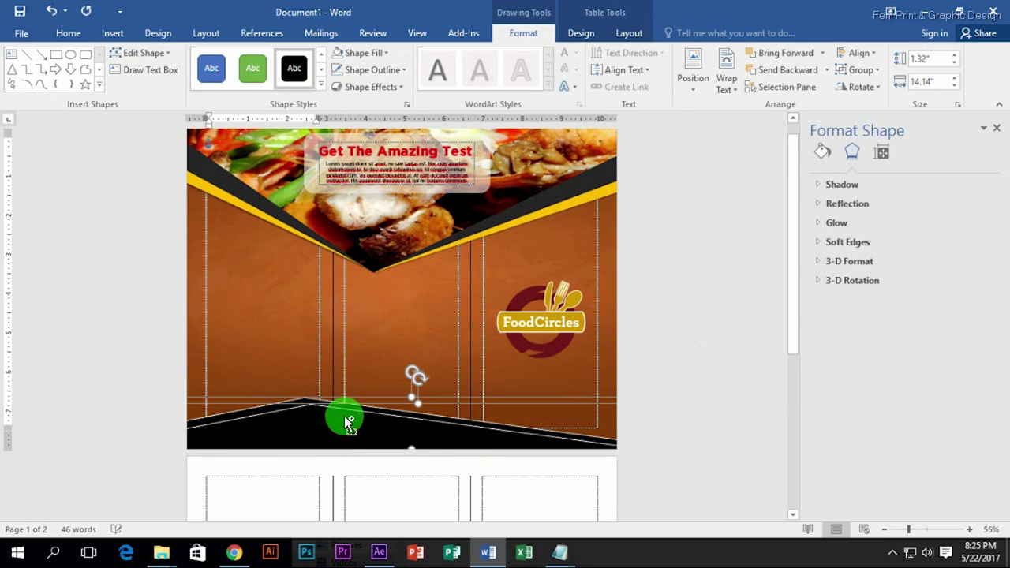
click(401, 71)
click(361, 198)
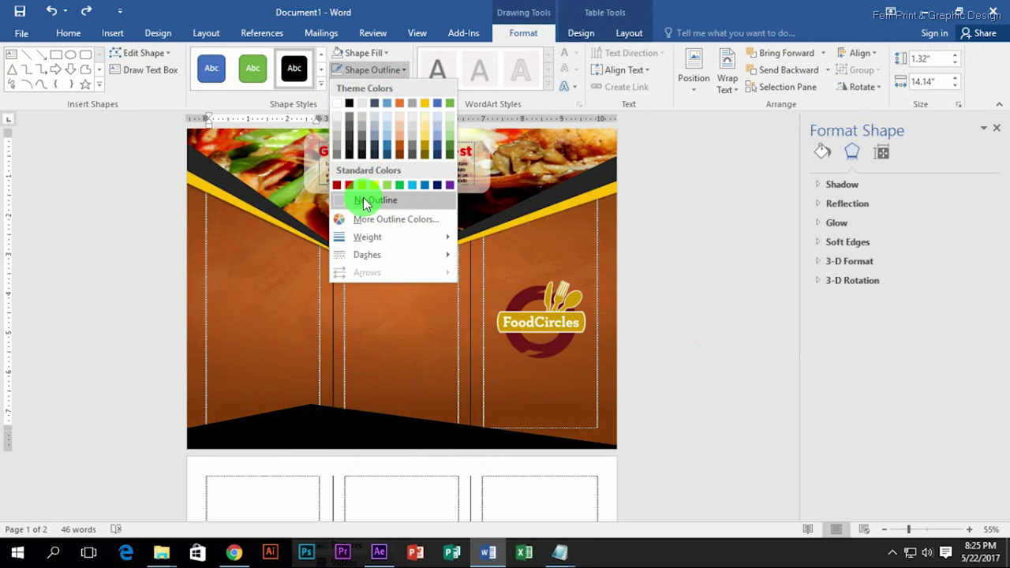
drag(362, 437, 363, 425)
Send the wedge one layer backward and give the back wedge a yellow shape style.
right_click(363, 425)
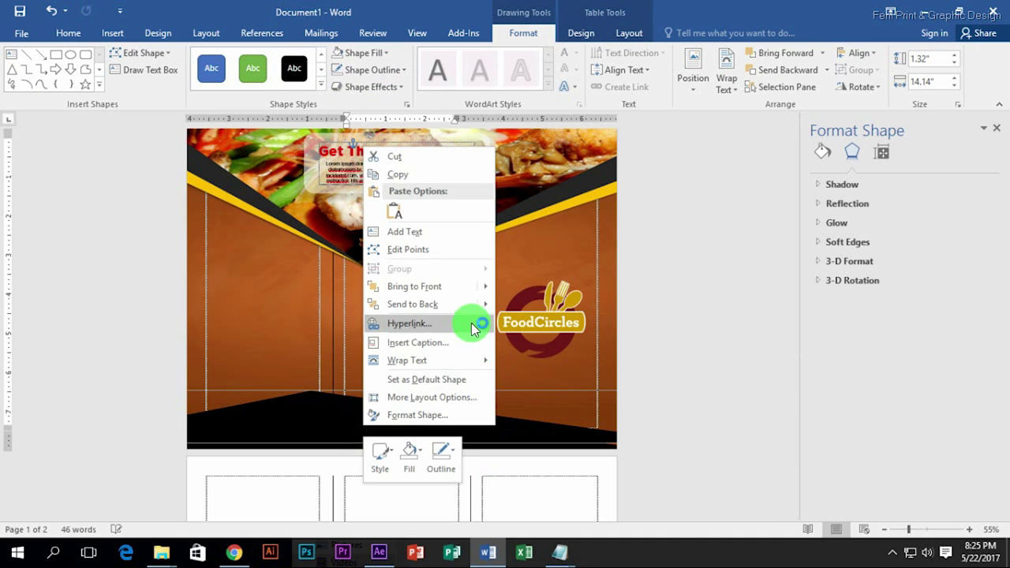
click(473, 306)
right_click(363, 425)
mouse_move(412, 303)
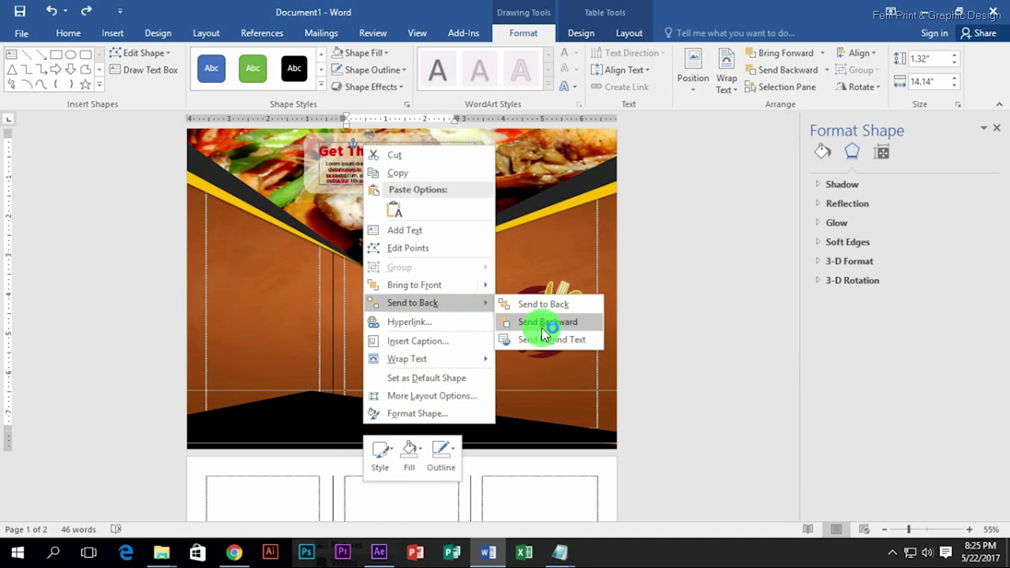
click(524, 325)
click(321, 85)
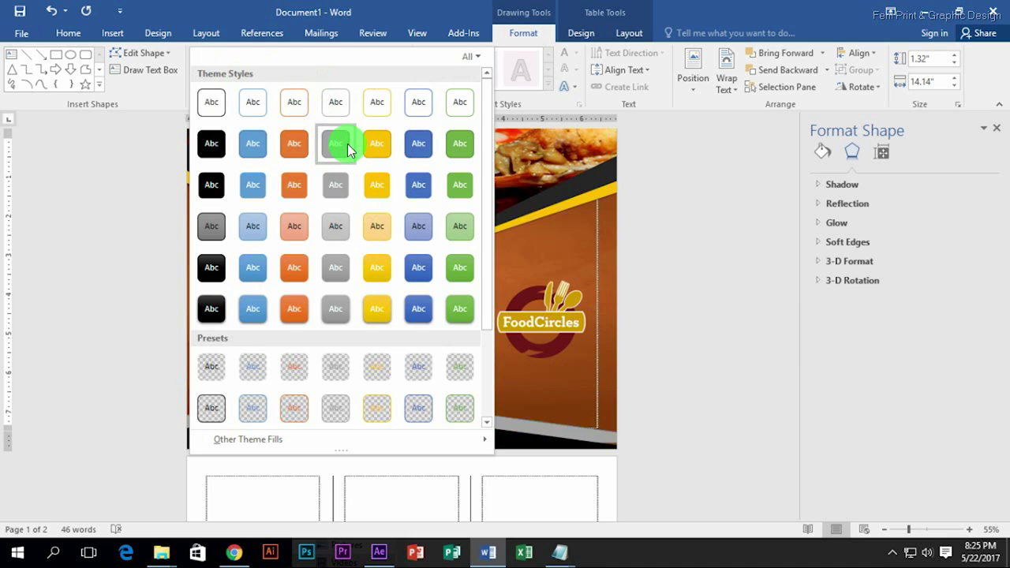
click(378, 221)
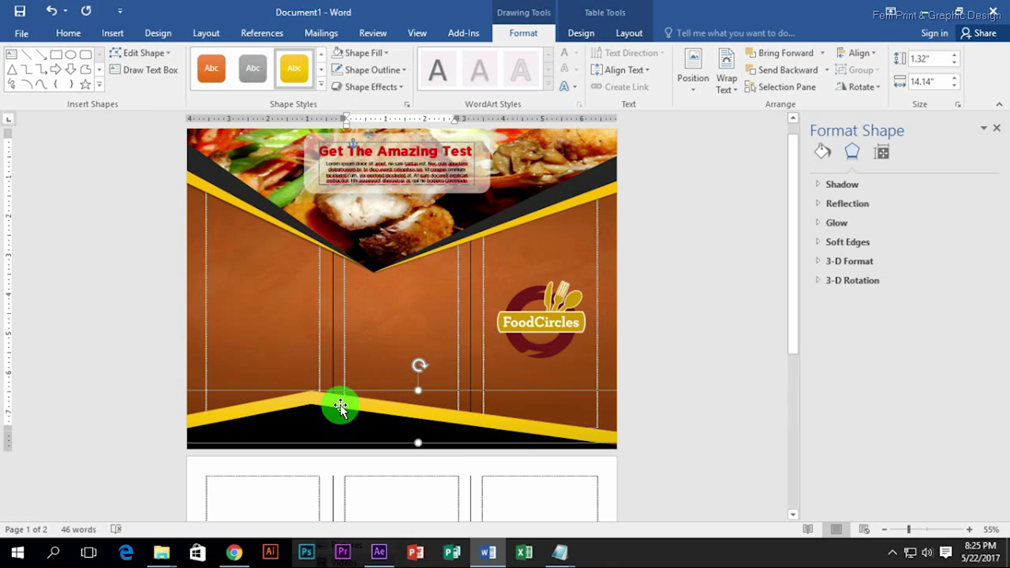
click(310, 395)
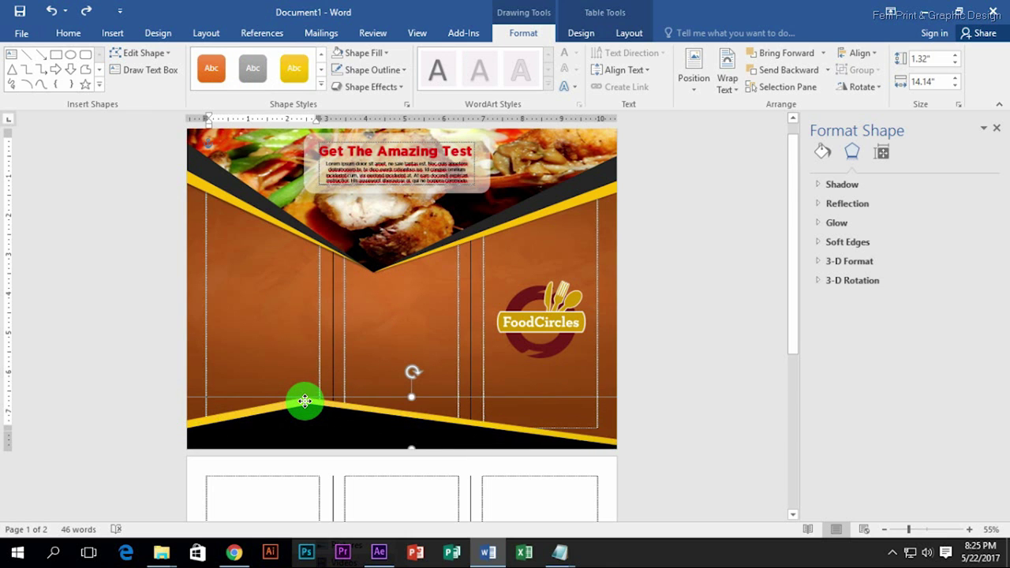
Lower the black wedge's peak vertex and shift the yellow band right and up.
click(161, 53)
click(150, 87)
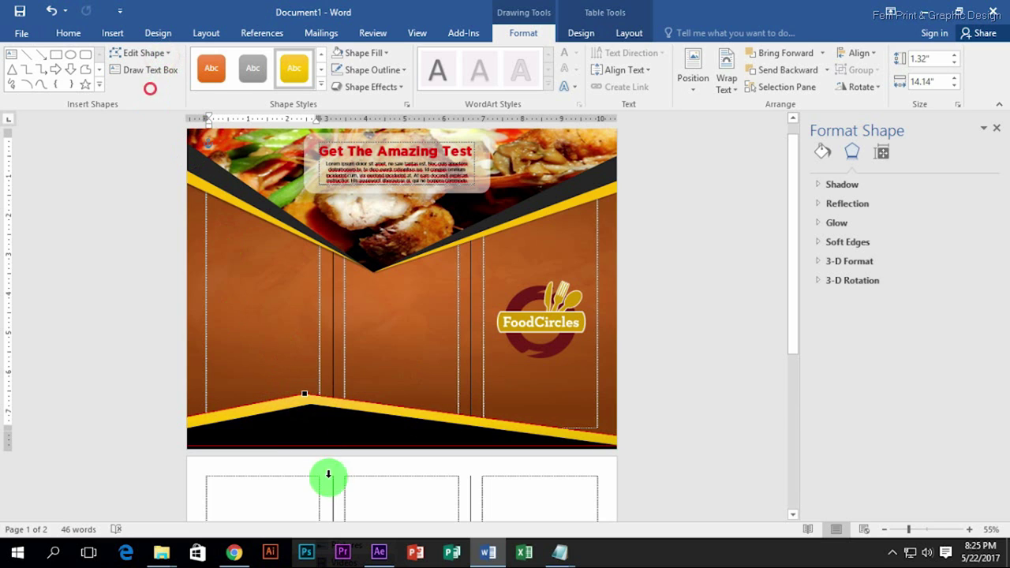
drag(310, 394, 310, 405)
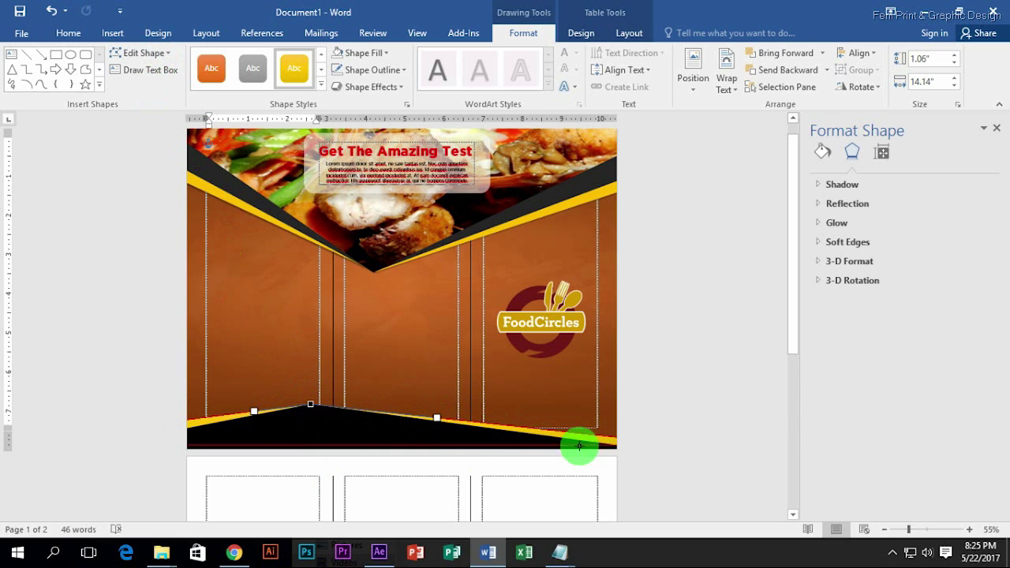
mouse_move(579, 447)
mouse_down()
mouse_move(604, 428)
mouse_move(421, 453)
mouse_up()
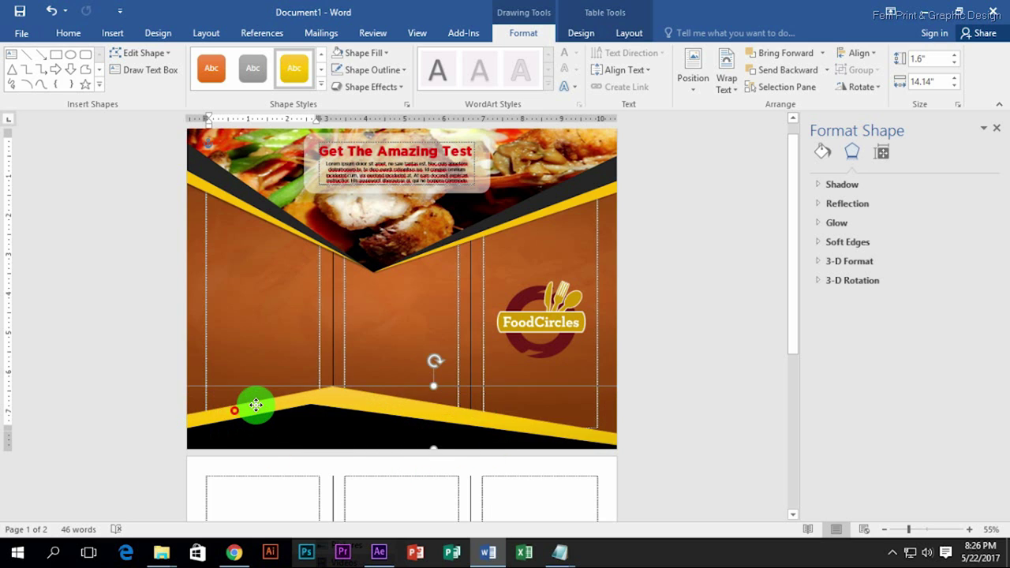
drag(234, 410, 285, 404)
Edit the yellow band's vertices and resize it so it sits above the black wedge.
click(148, 54)
click(148, 85)
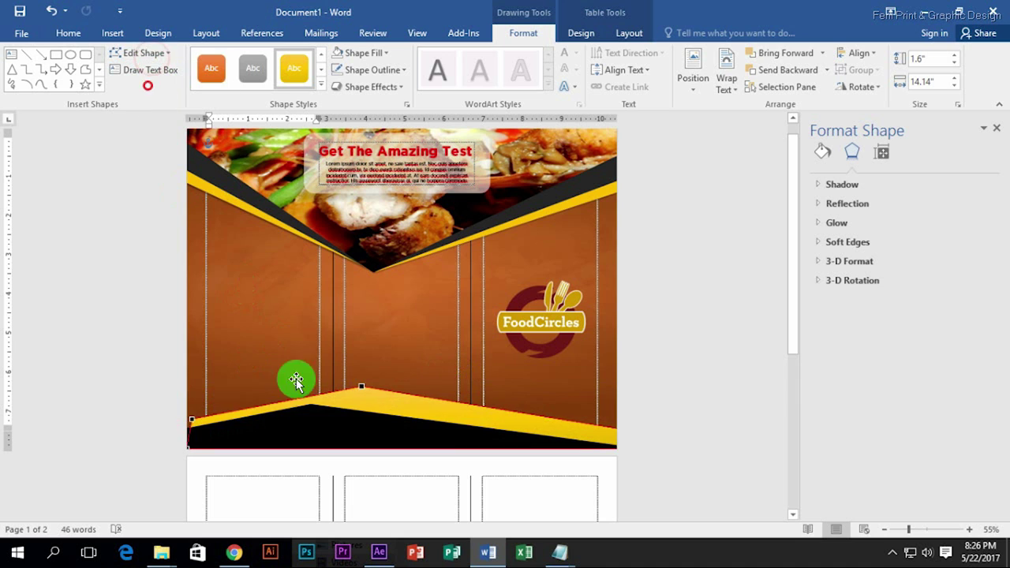
drag(184, 431, 184, 431)
click(273, 433)
drag(328, 388, 308, 386)
click(368, 403)
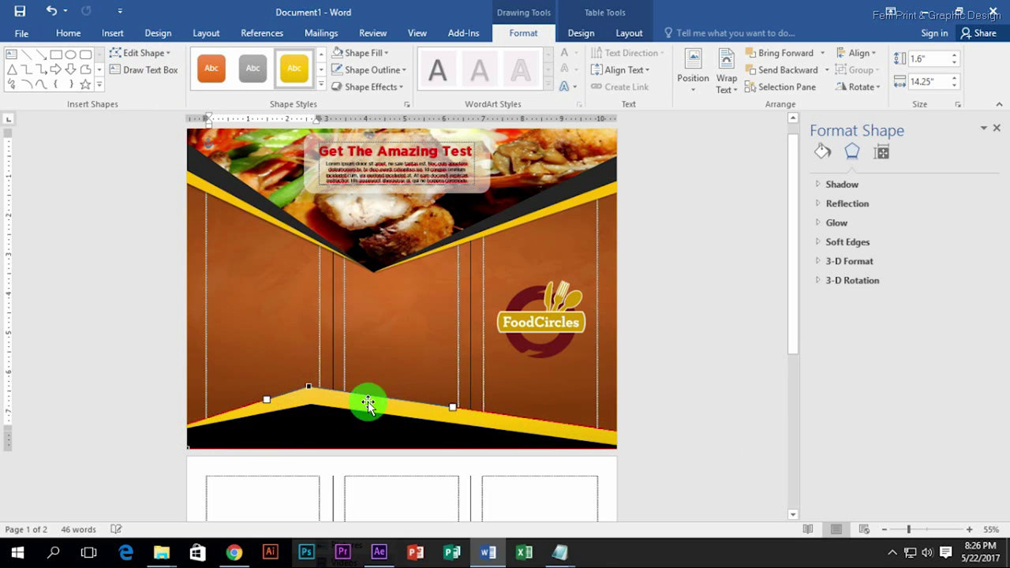
mouse_move(543, 433)
mouse_down()
mouse_move(452, 415)
mouse_move(547, 406)
mouse_move(210, 372)
mouse_move(562, 371)
mouse_move(316, 419)
mouse_move(541, 419)
mouse_move(265, 399)
mouse_move(640, 421)
mouse_move(581, 424)
mouse_up()
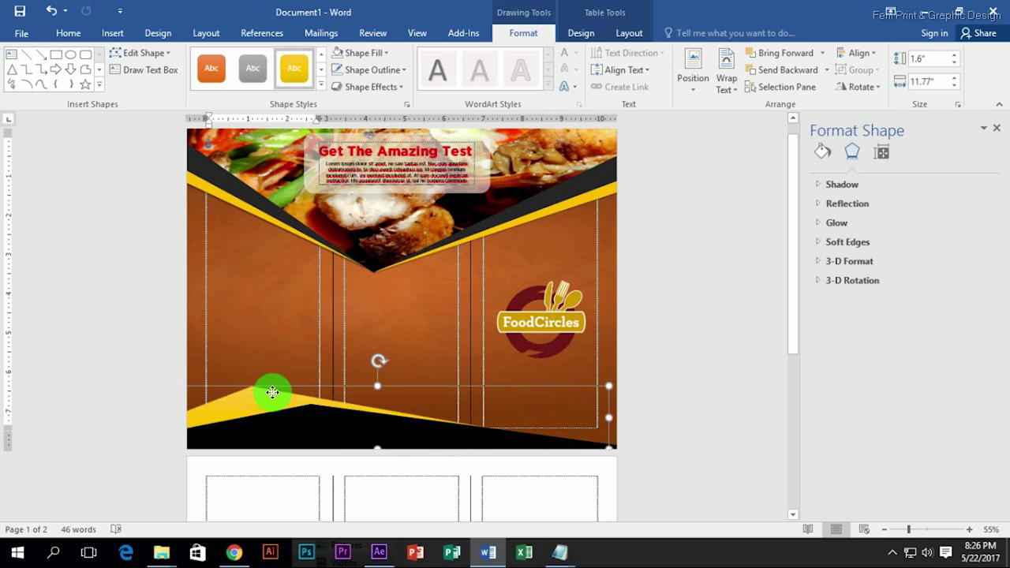
drag(382, 403, 341, 401)
drag(606, 418, 536, 419)
mouse_move(260, 417)
mouse_down()
mouse_move(311, 405)
mouse_move(293, 405)
mouse_up()
drag(576, 418, 613, 421)
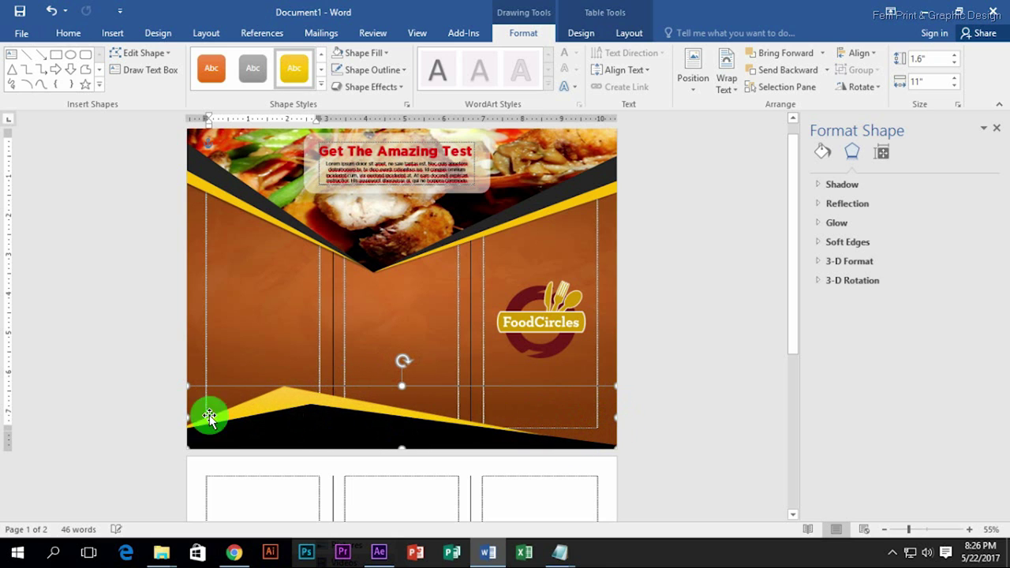
Fine-tune the yellow band's peak and lower corners so its gold edge traces the wedge.
click(142, 53)
click(147, 85)
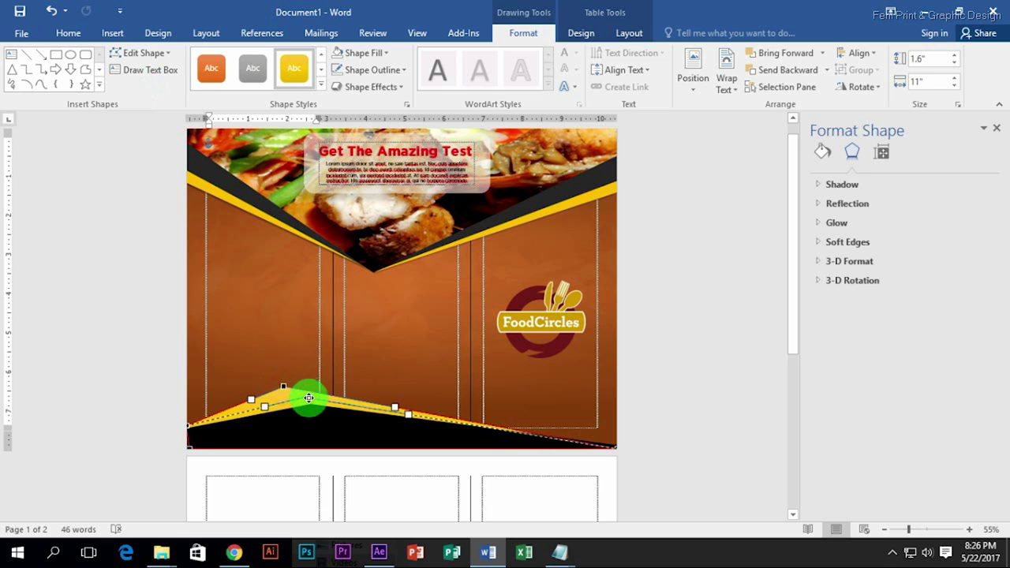
drag(308, 398, 311, 390)
drag(616, 447, 635, 449)
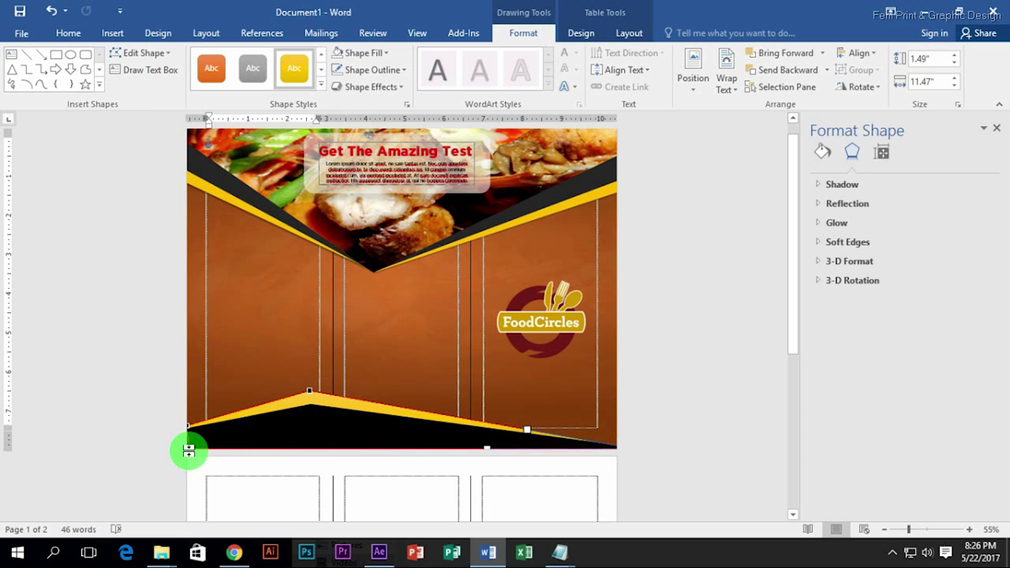
drag(181, 448, 181, 448)
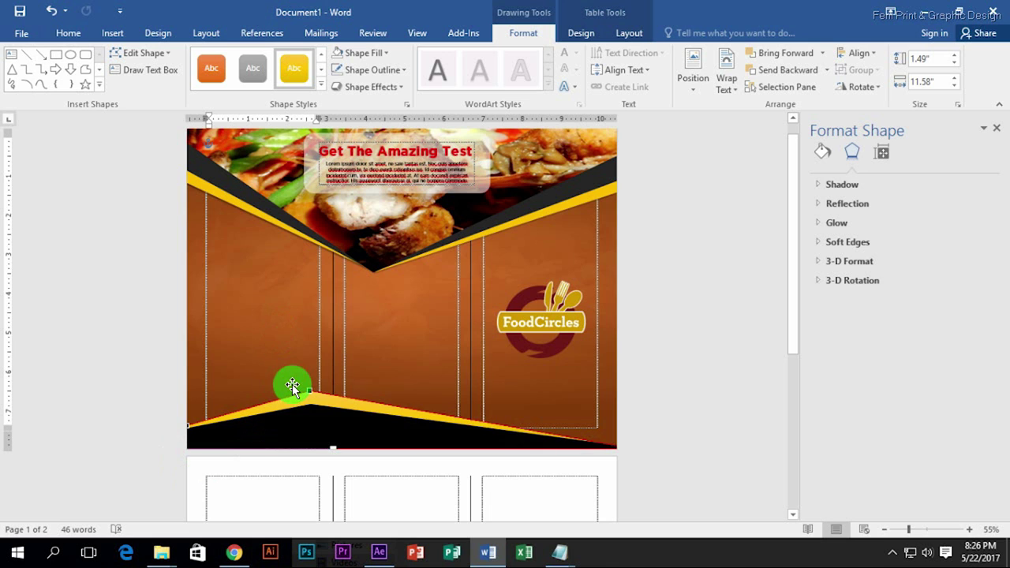
click(327, 401)
click(573, 38)
click(546, 34)
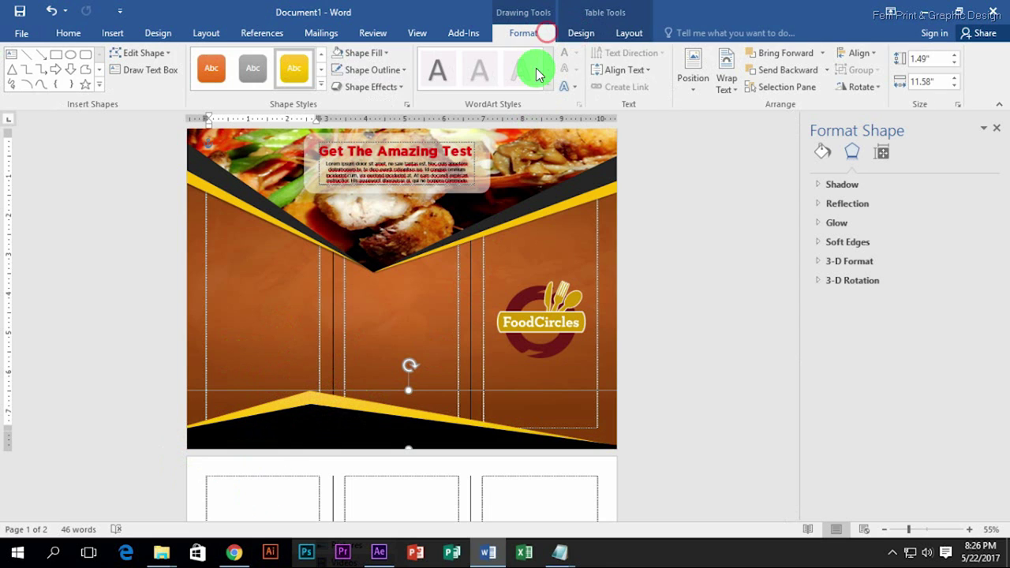
click(371, 86)
mouse_move(377, 113)
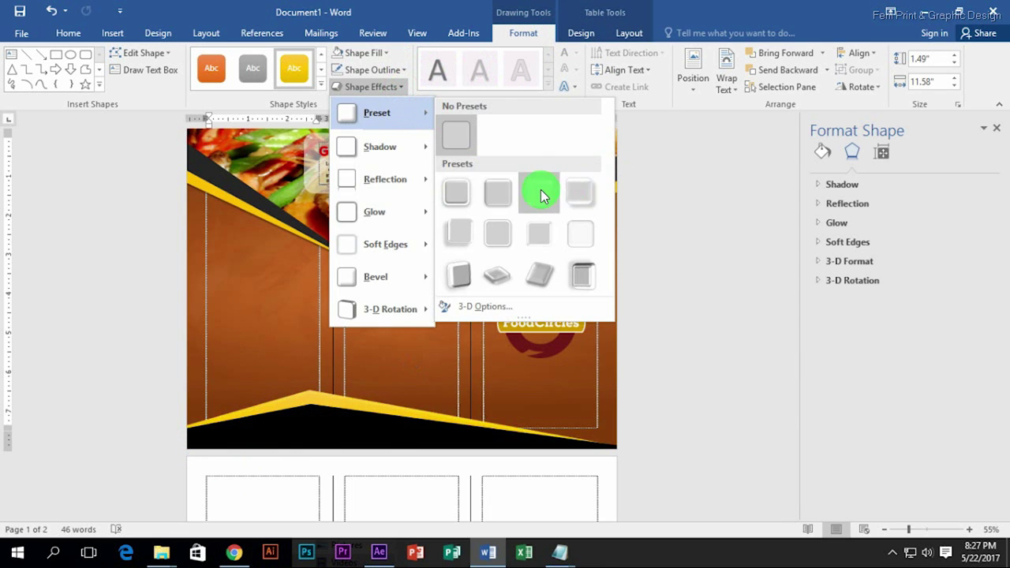
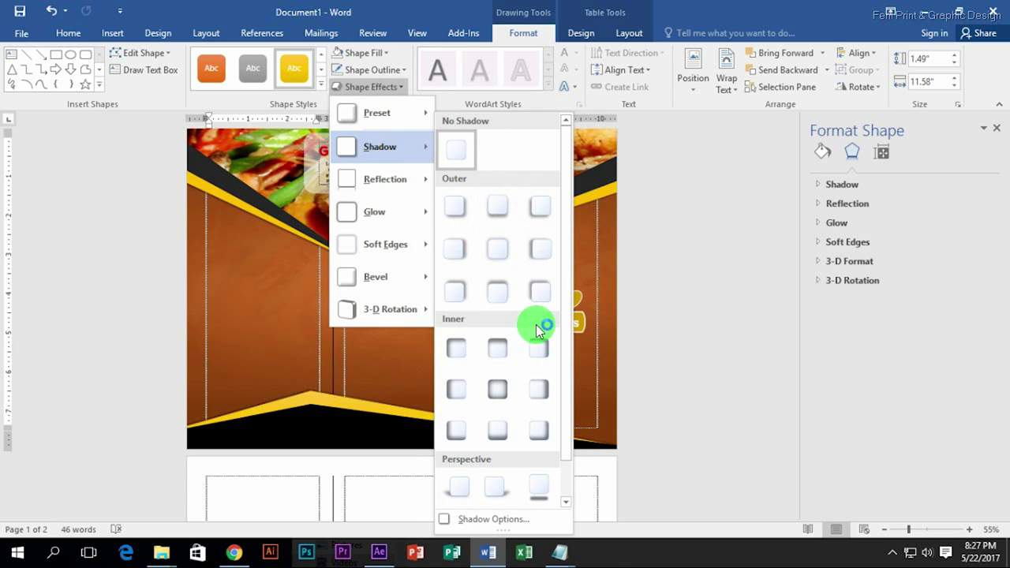
Apply a Shadow preset to the shape, then select the FoodCircles logo.
click(539, 290)
click(709, 264)
ctrl+scroll(474, 284, up, 2)
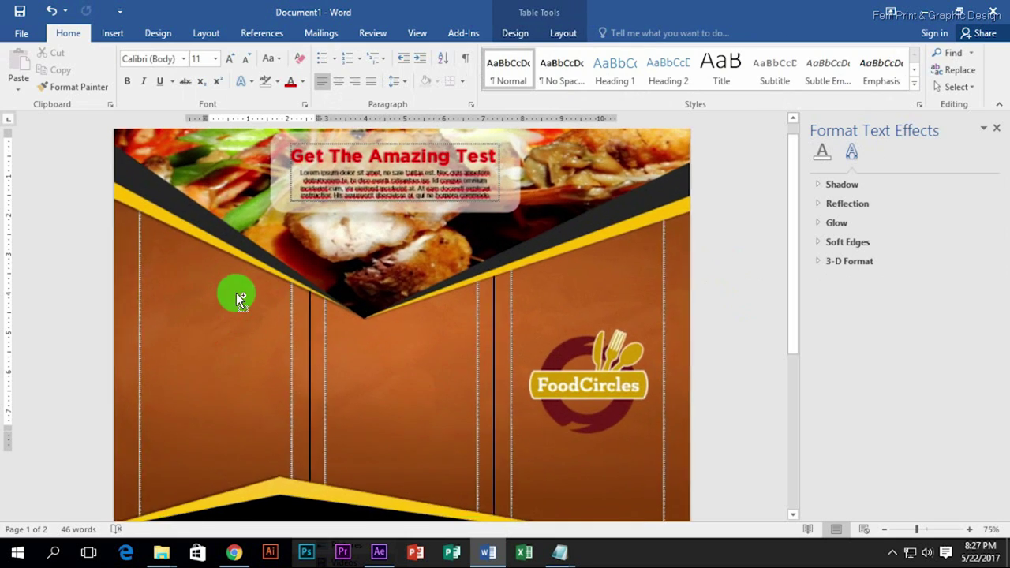
scroll(592, 376, down, 3)
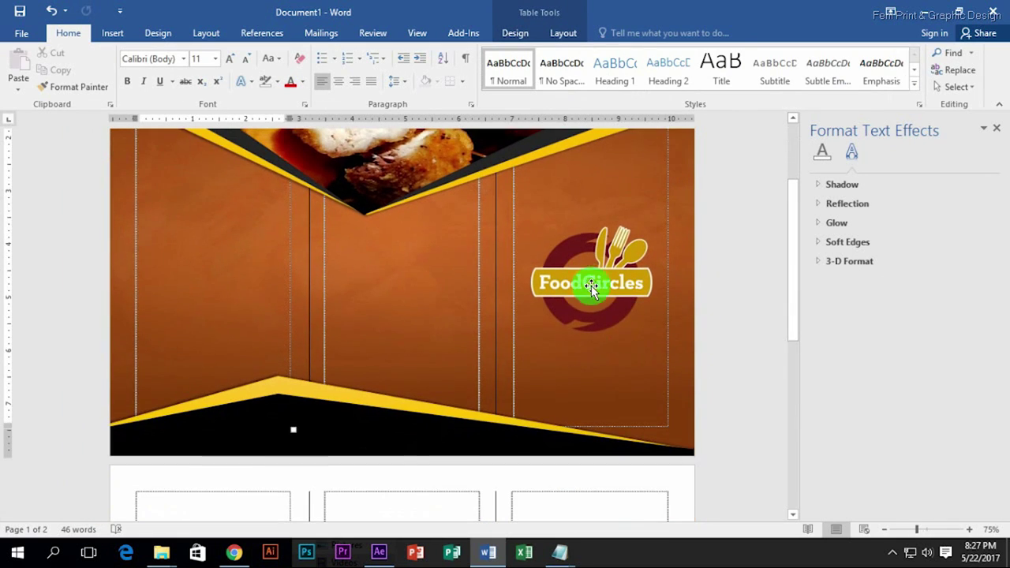
click(591, 272)
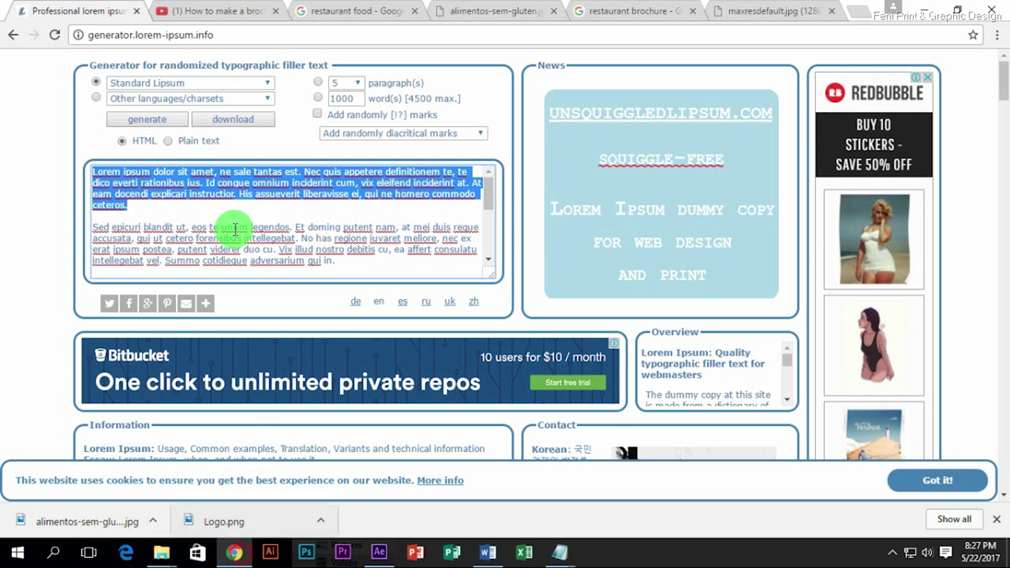
Copy the opening lorem ipsum words from the browser's filler text generator.
click(233, 552)
click(135, 207)
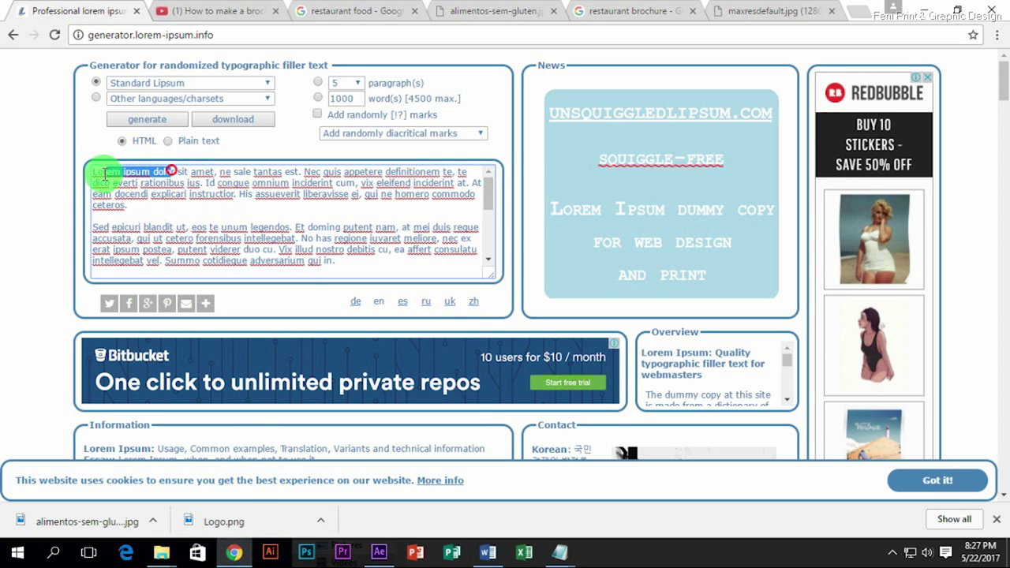
click(487, 553)
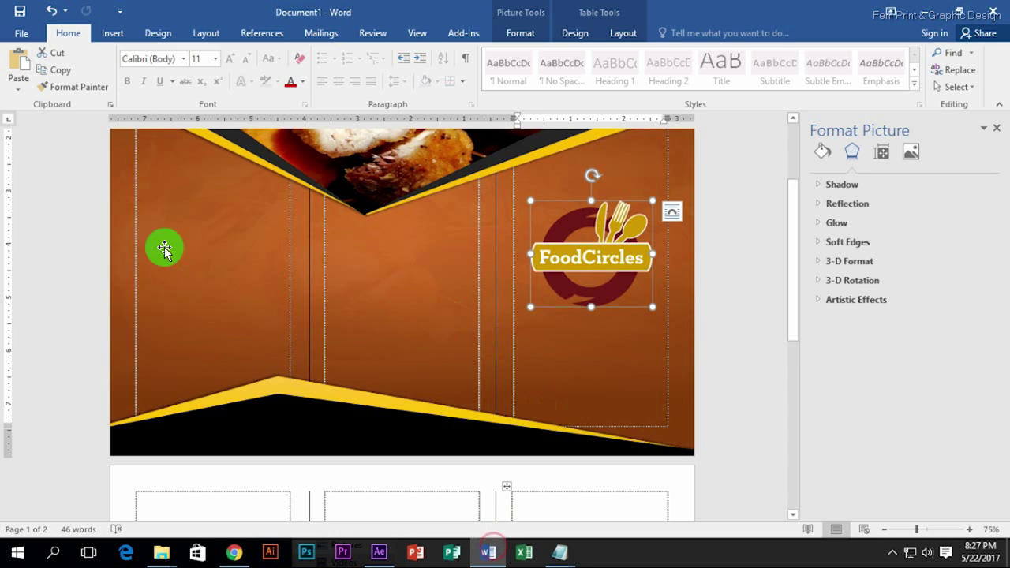
Draw a plain text box below the FoodCircles logo and paste the lorem ipsum words into it.
click(158, 33)
click(120, 35)
click(703, 79)
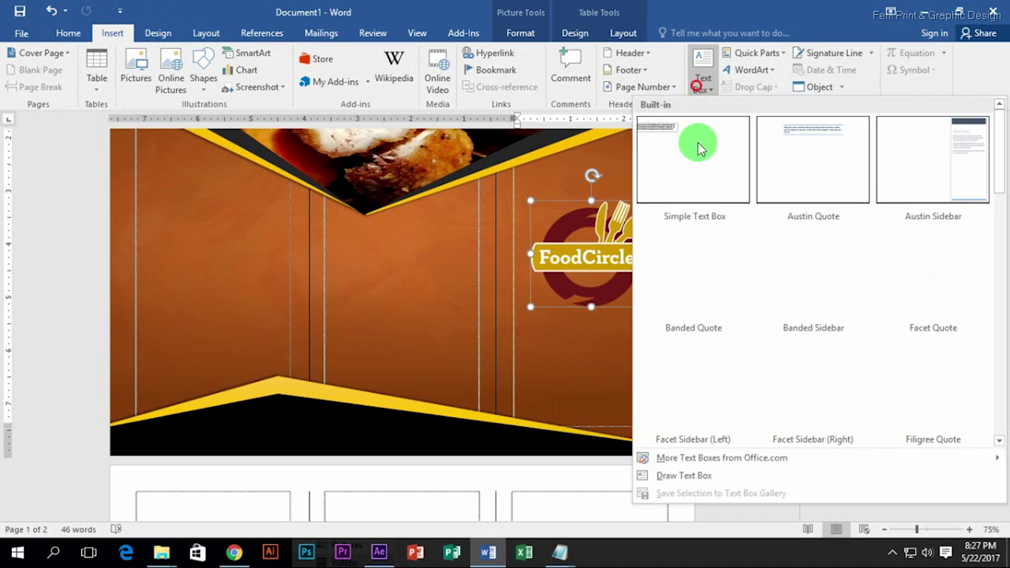
click(665, 478)
drag(538, 331, 640, 375)
text(Lorem ipsum dolo)
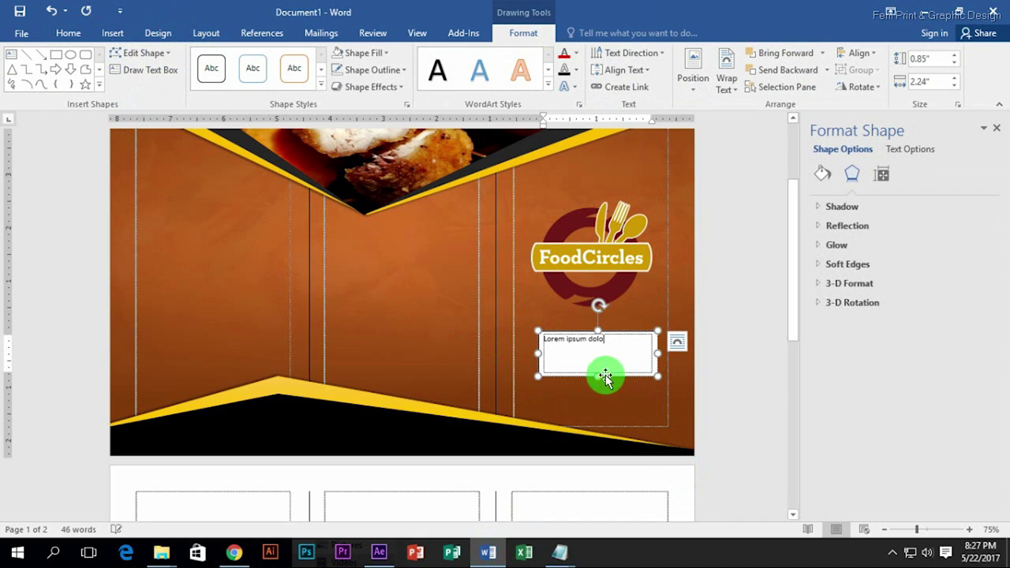
Resize and reposition the box to 0.53" by 2.54" so 'Lorem ipsum dolo' fits.
key(ctrl+a)
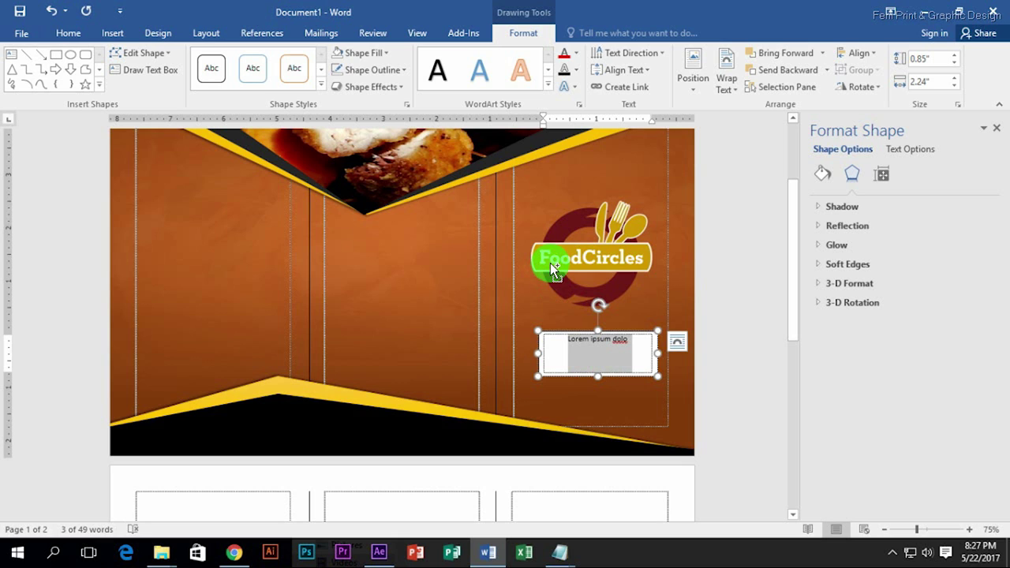
drag(597, 375, 597, 358)
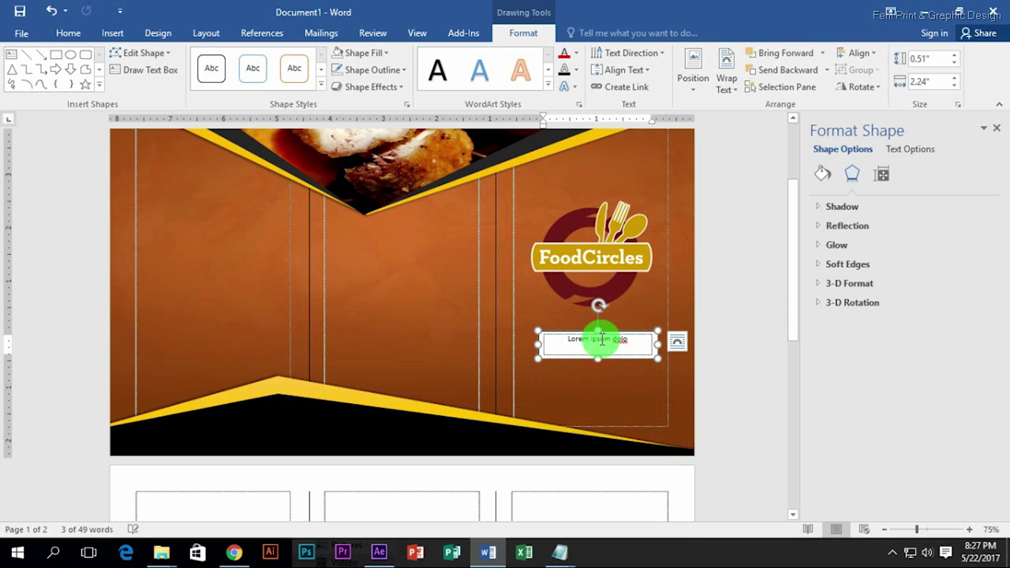
triple_click(602, 339)
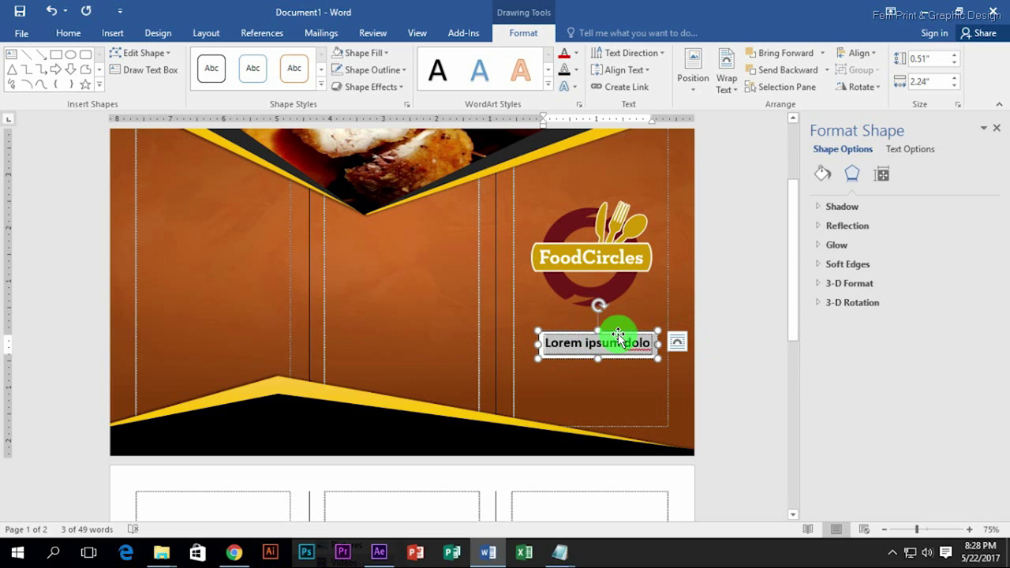
drag(614, 339, 608, 344)
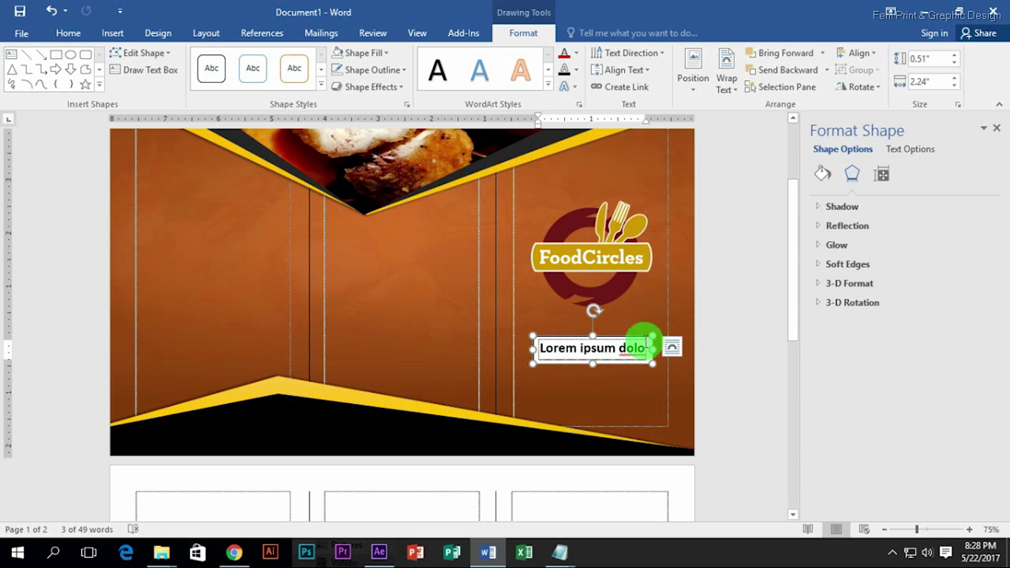
mouse_move(653, 347)
mouse_down()
mouse_move(678, 341)
mouse_move(619, 339)
mouse_move(683, 339)
mouse_move(628, 342)
mouse_up()
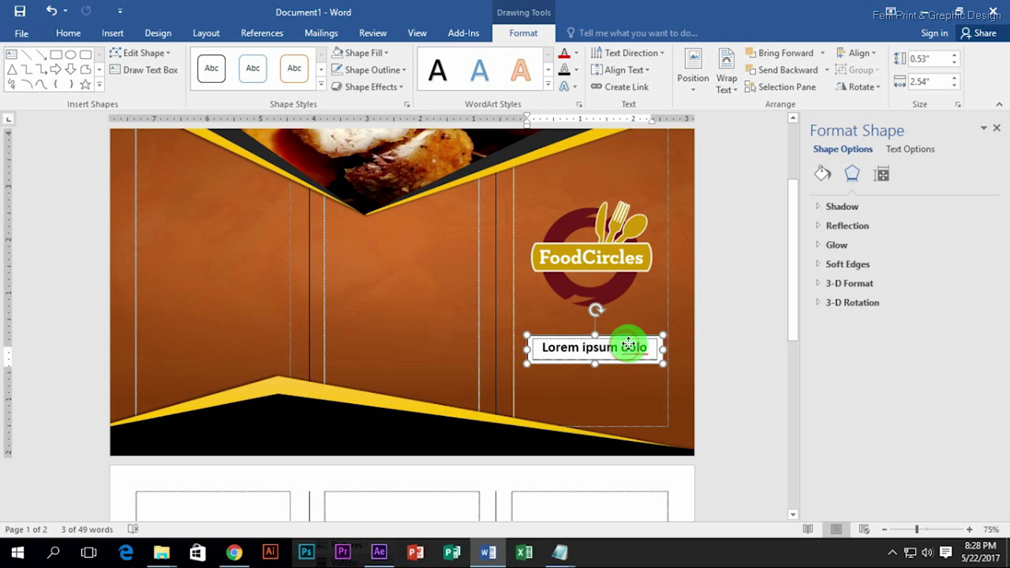
Fill the Lorem ipsum dolo text box with yellow, leaving its outline unchanged.
click(385, 53)
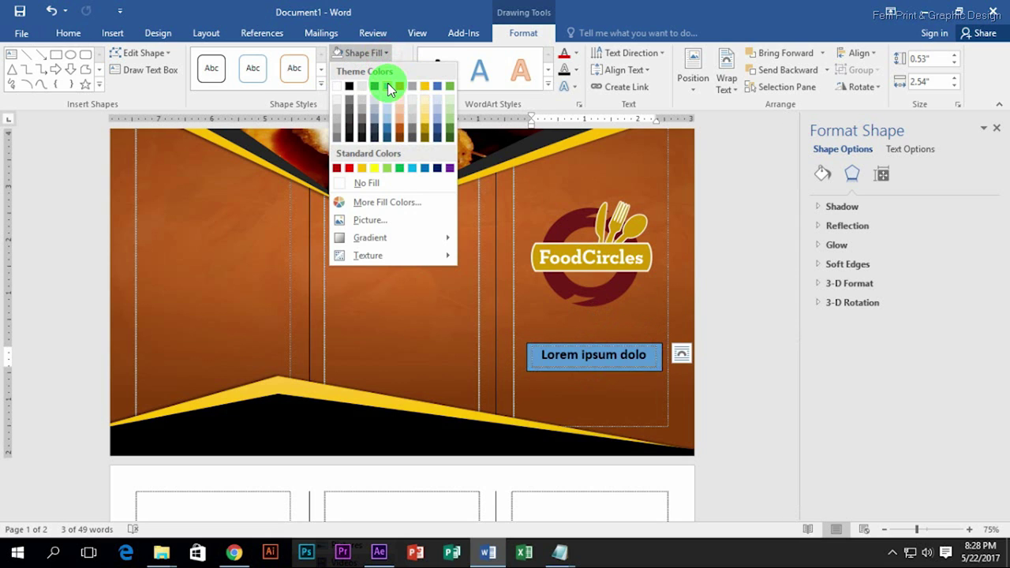
click(374, 138)
click(384, 54)
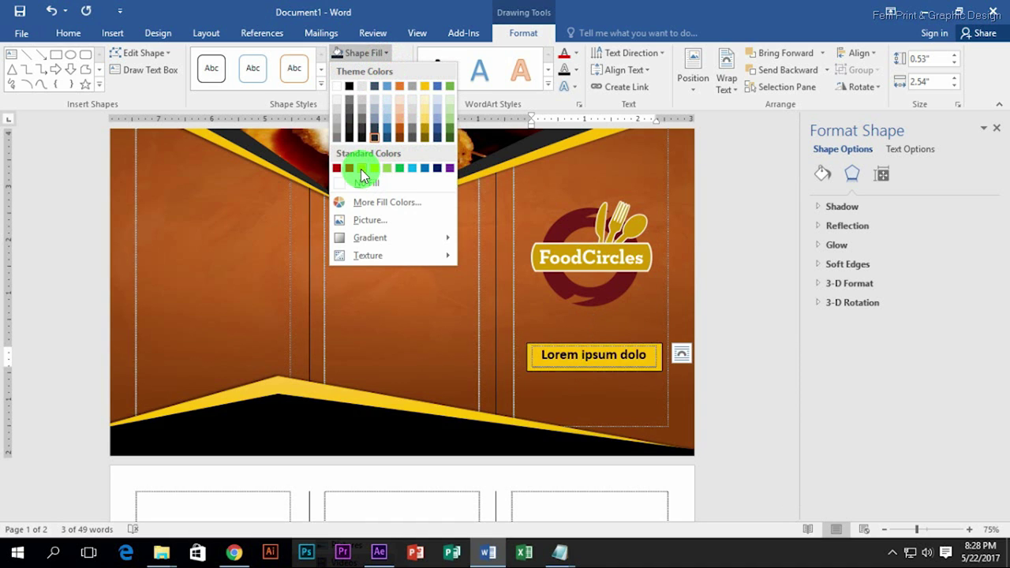
click(363, 175)
click(387, 70)
click(643, 359)
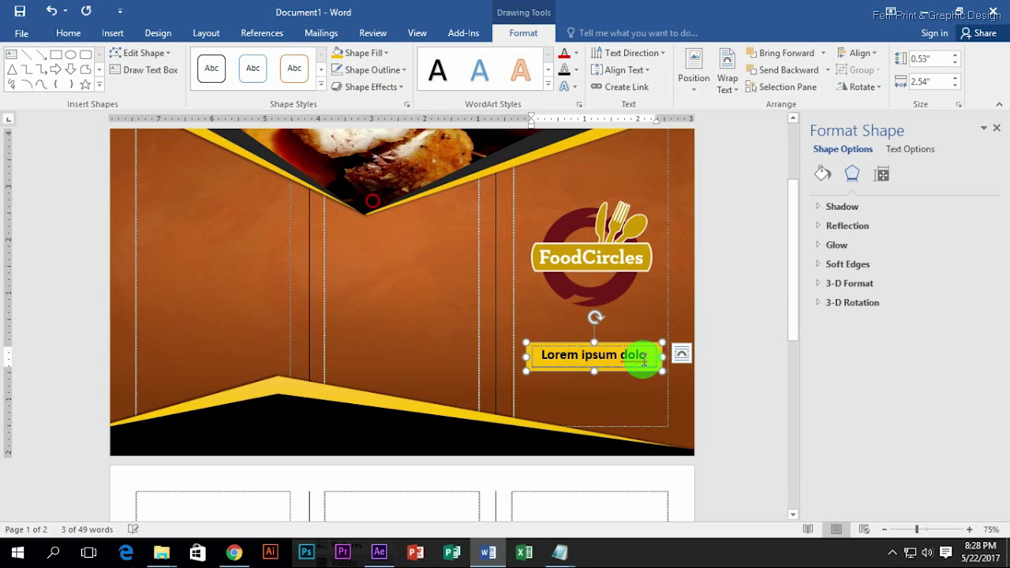
Colour the 'Lorem ipsum dolo' text dark red.
triple_click(635, 359)
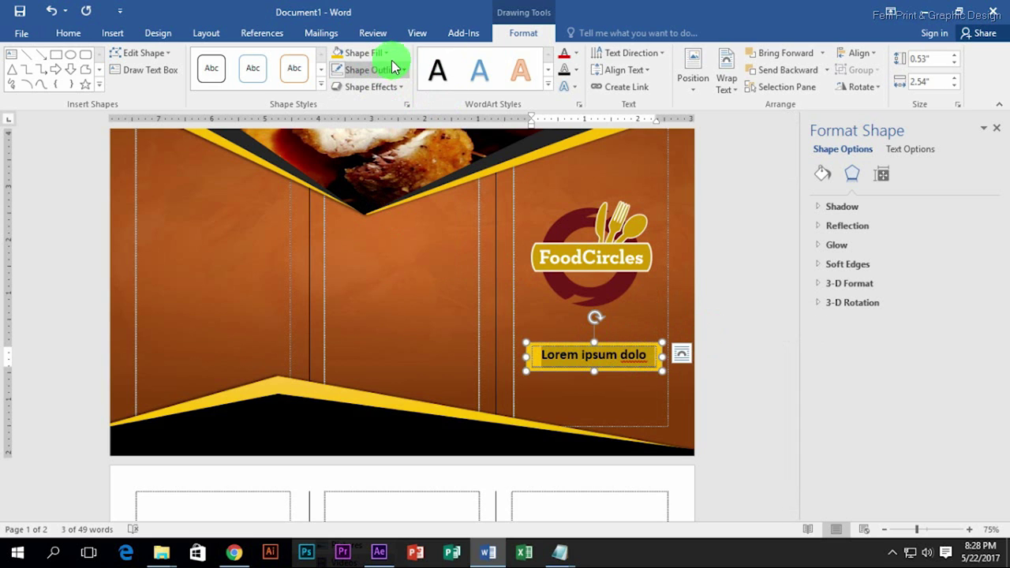
click(546, 85)
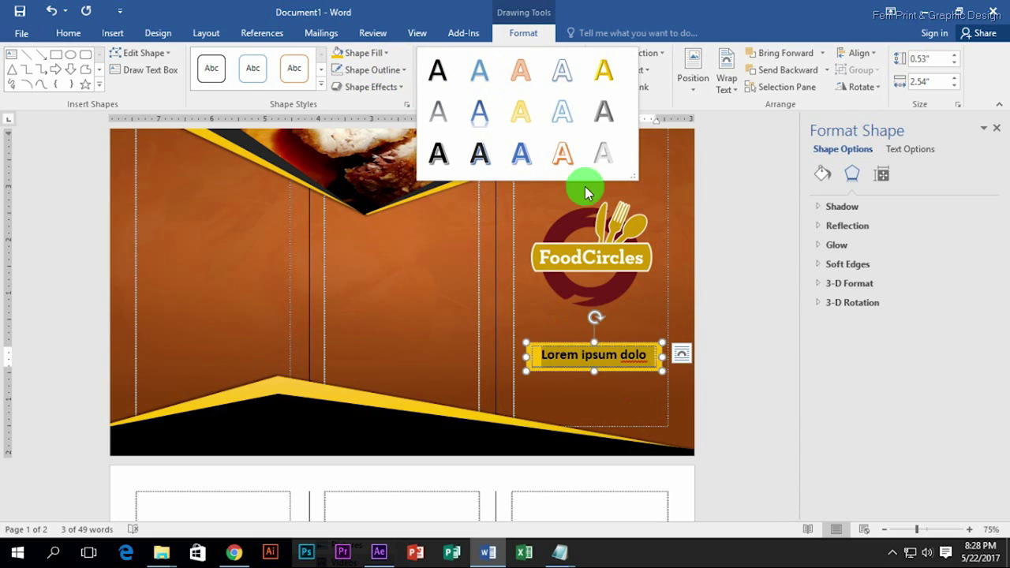
click(630, 180)
click(710, 329)
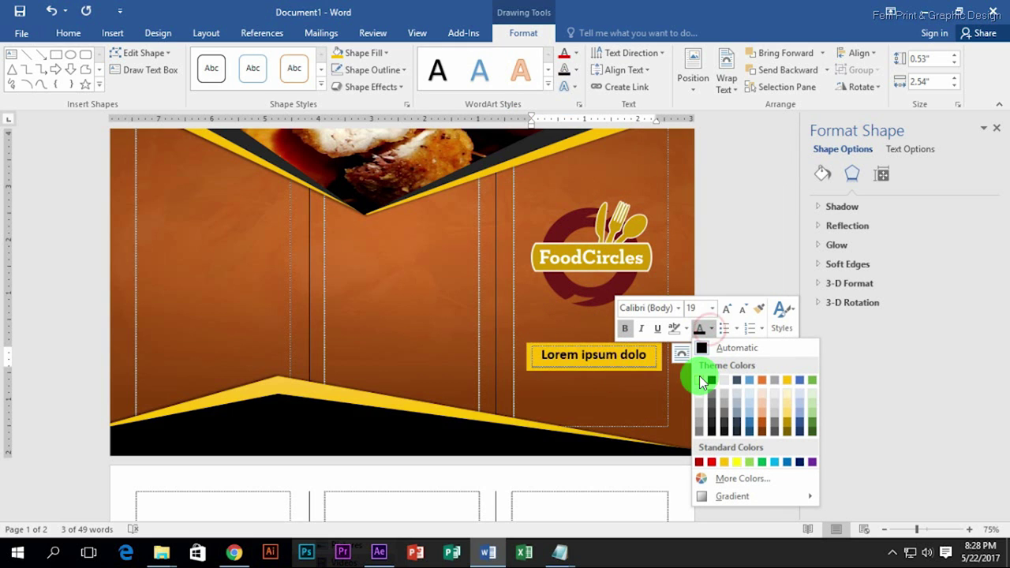
click(699, 463)
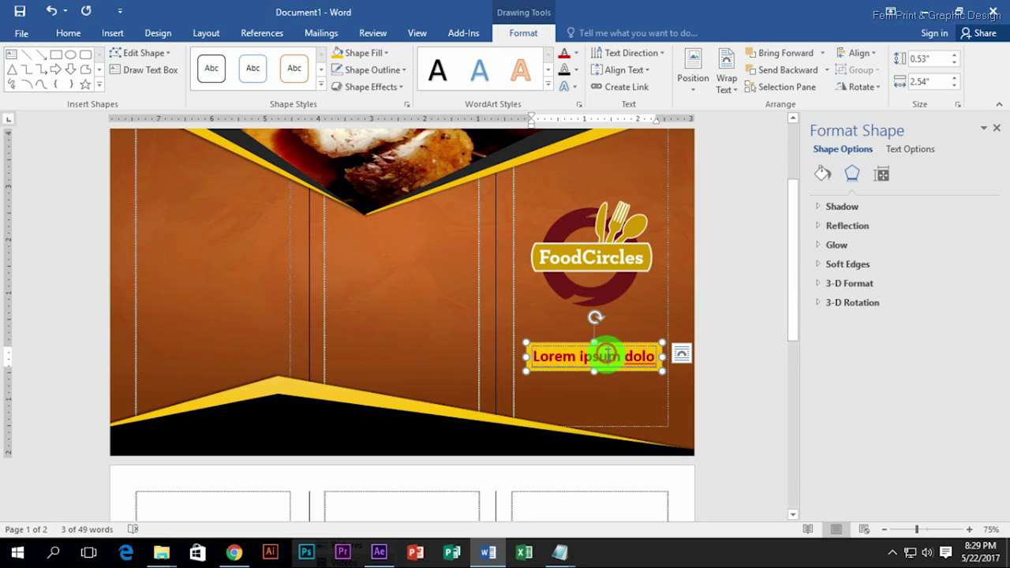
click(605, 255)
scroll(421, 286, down, 1)
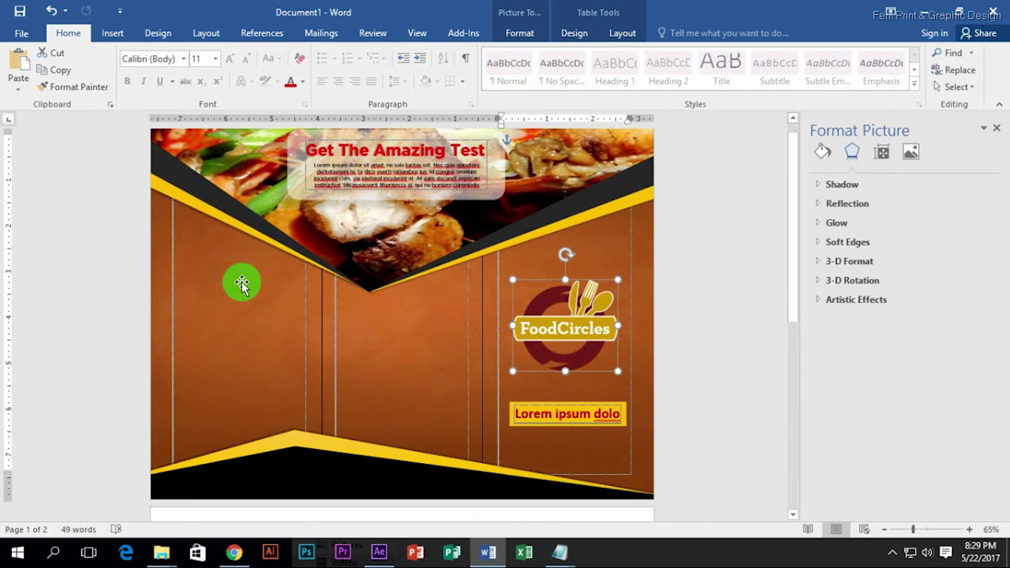
Draw a small text box near the top of the left panel and type 'About Us'.
scroll(284, 316, down, 1)
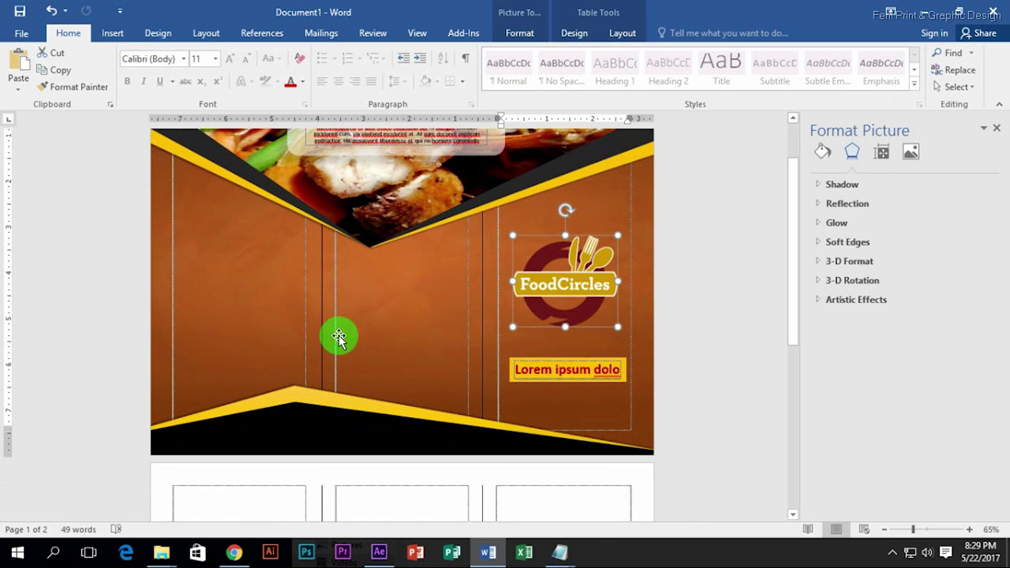
scroll(268, 323, up, 2)
scroll(265, 306, down, 2)
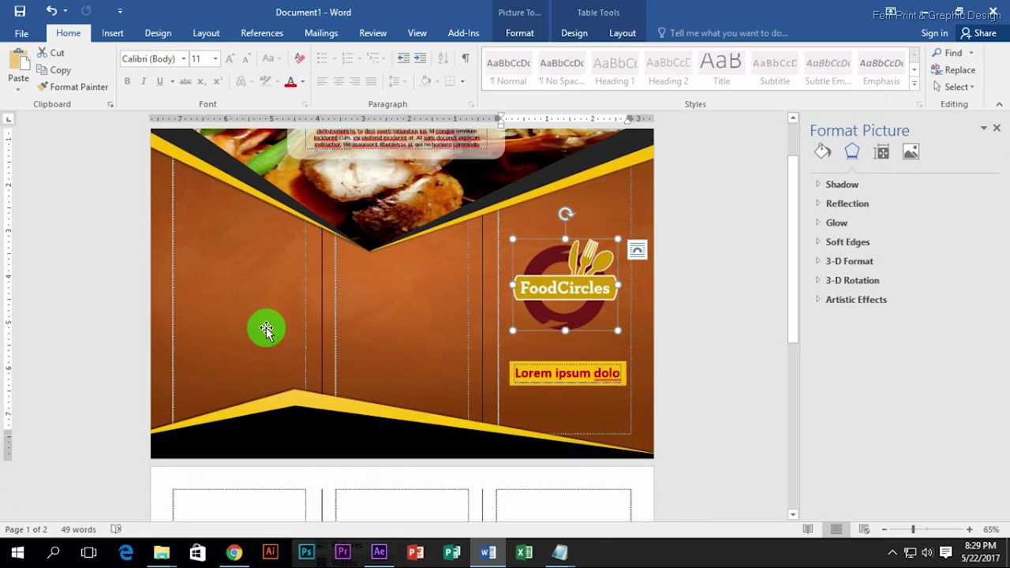
scroll(266, 330, up, 1)
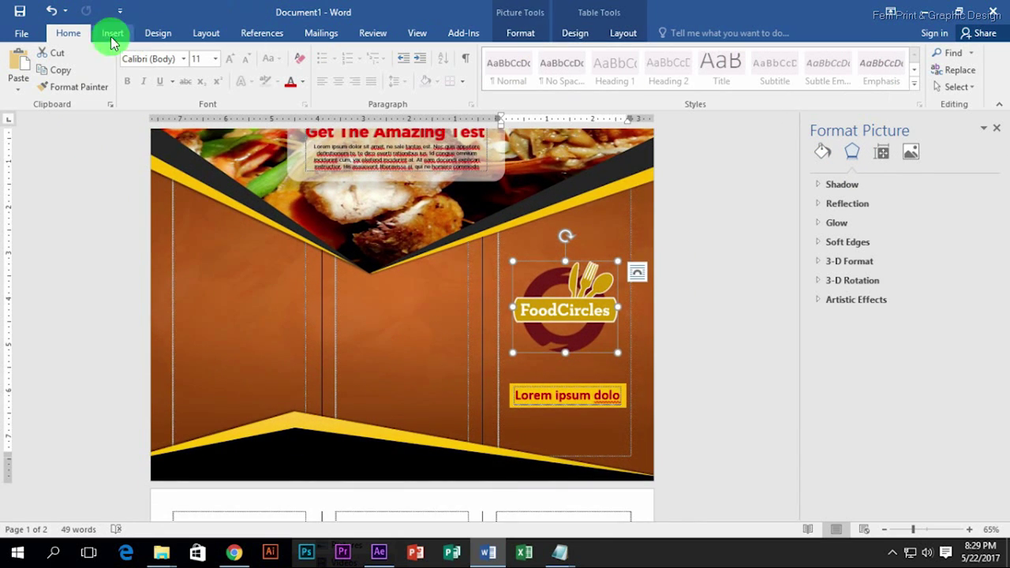
click(112, 41)
click(699, 83)
click(698, 479)
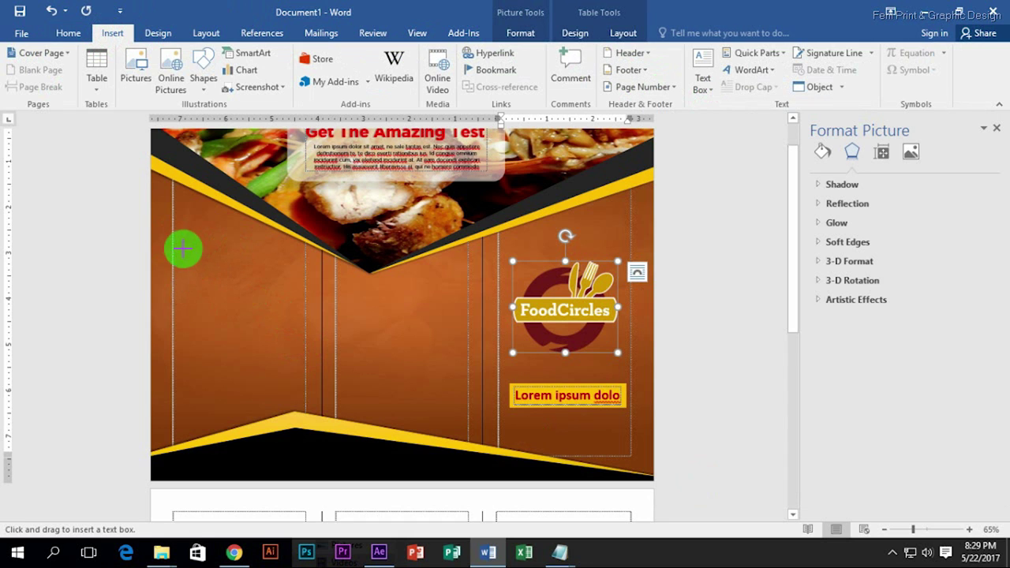
drag(183, 249, 258, 234)
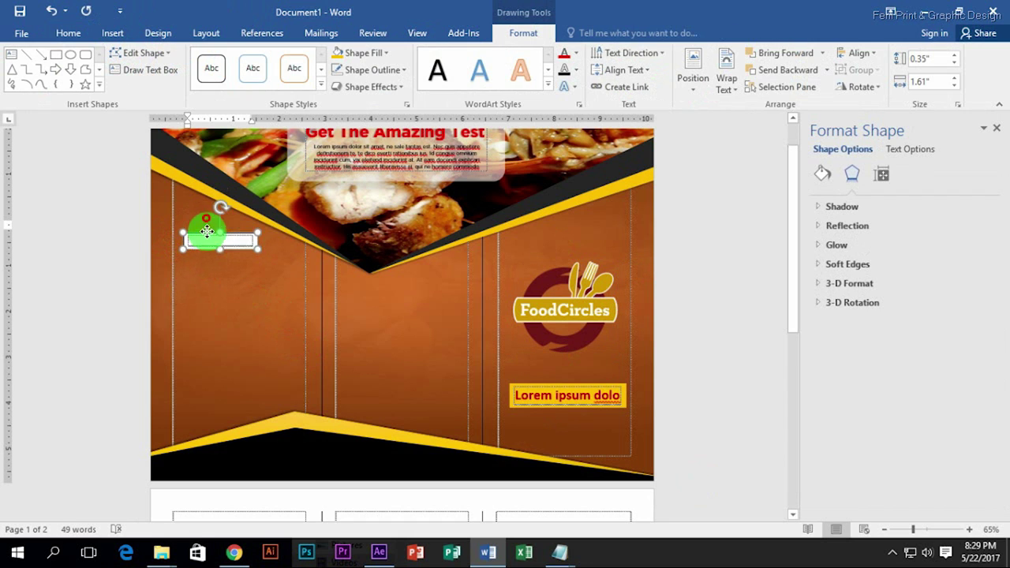
scroll(202, 237, up, 2)
text(About Us)
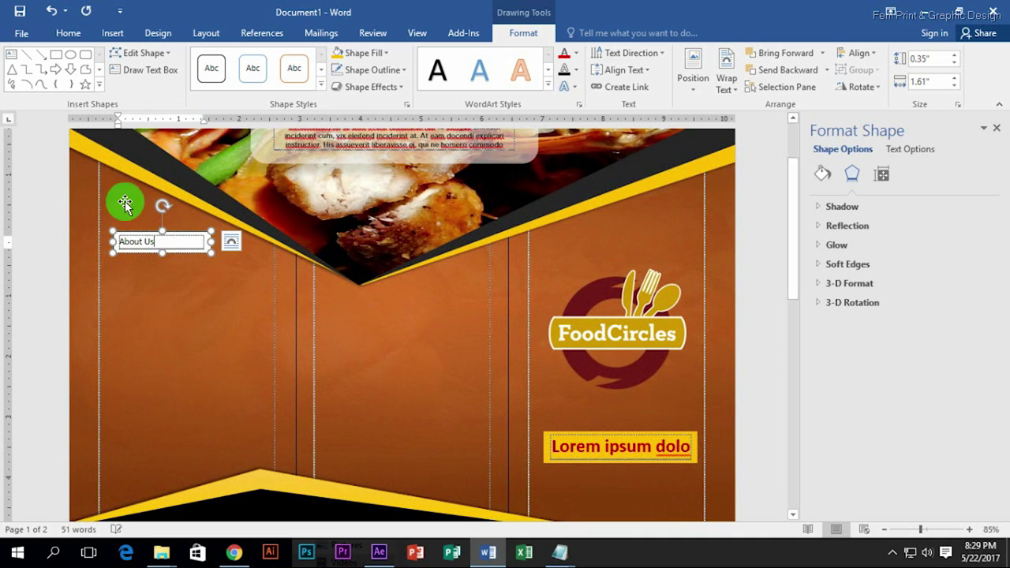
Draw a parallelogram tag below the About Us box.
click(99, 84)
click(83, 186)
drag(139, 282, 253, 315)
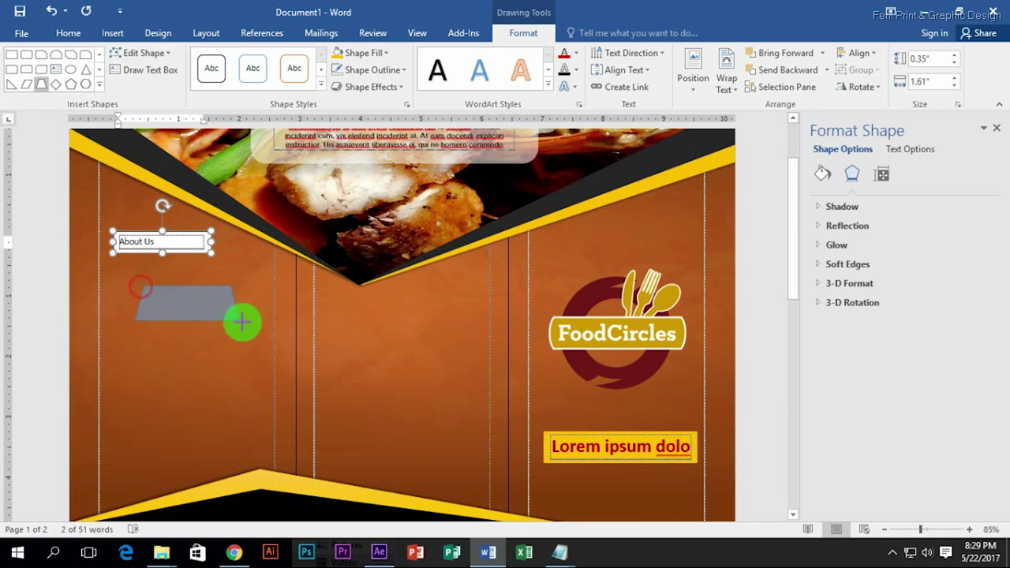
click(95, 89)
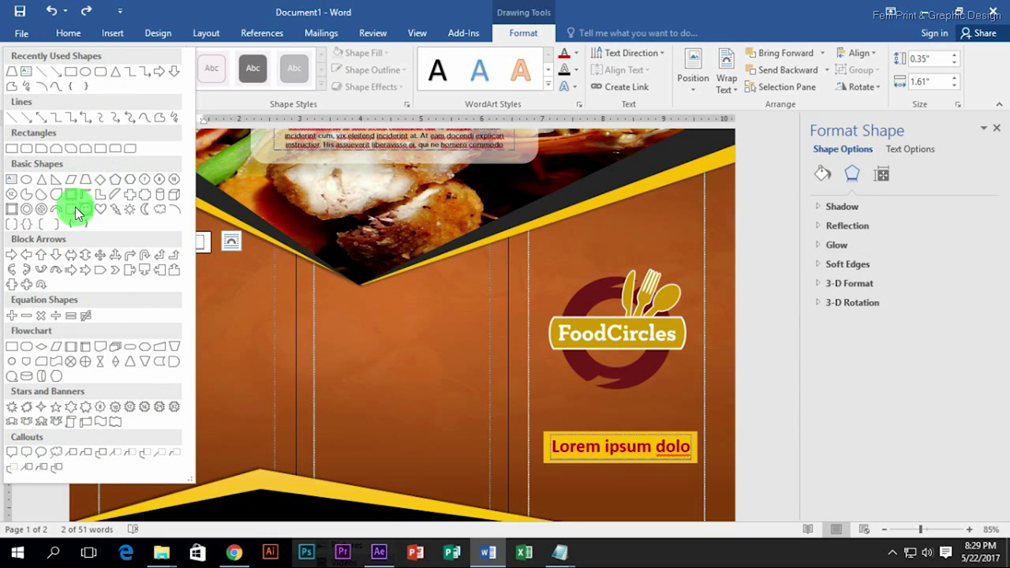
Draw a rectangle below the About Us box and move the text box onto it.
click(57, 150)
drag(139, 275, 269, 311)
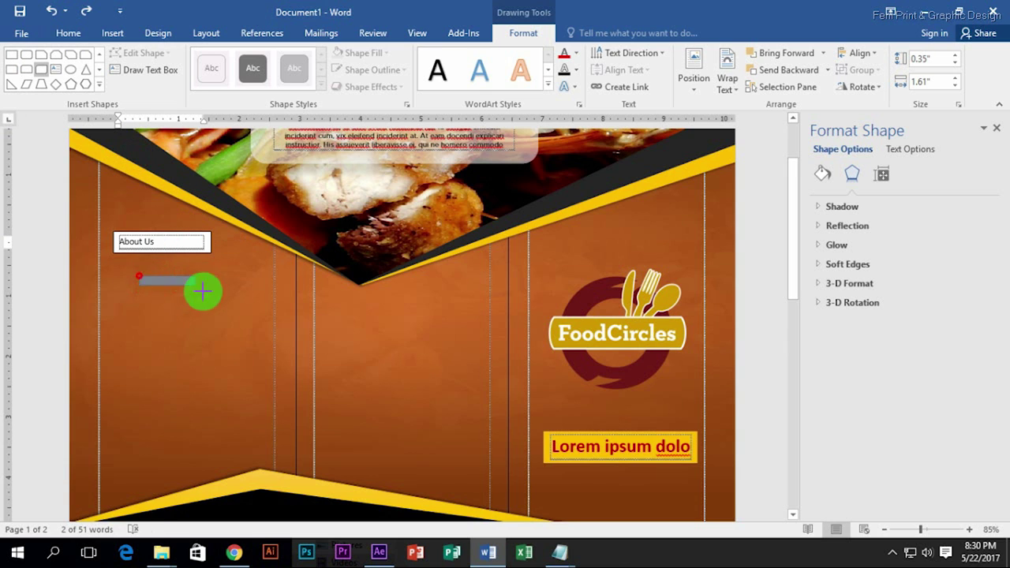
click(176, 241)
mouse_move(153, 242)
mouse_down()
mouse_move(191, 282)
mouse_move(235, 288)
mouse_up()
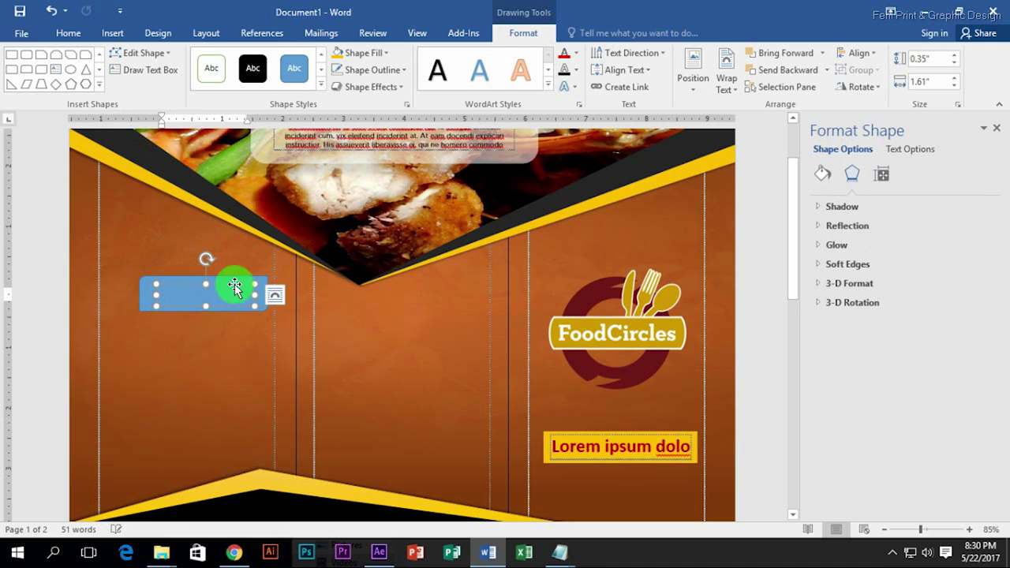
Set the blue rectangle to Behind Text wrapping and place the About Us box over it.
click(274, 295)
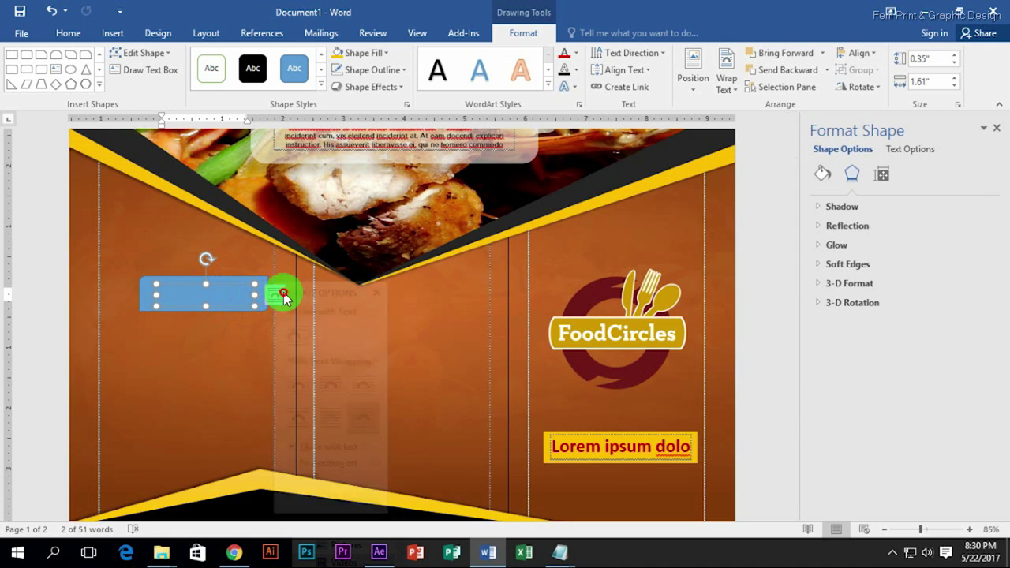
click(726, 83)
click(775, 212)
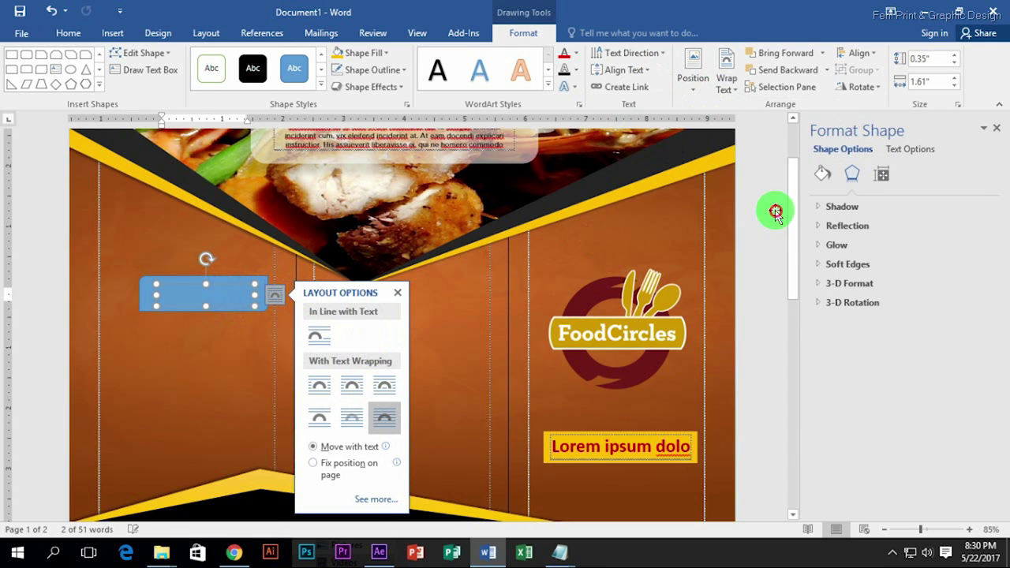
click(738, 91)
click(766, 196)
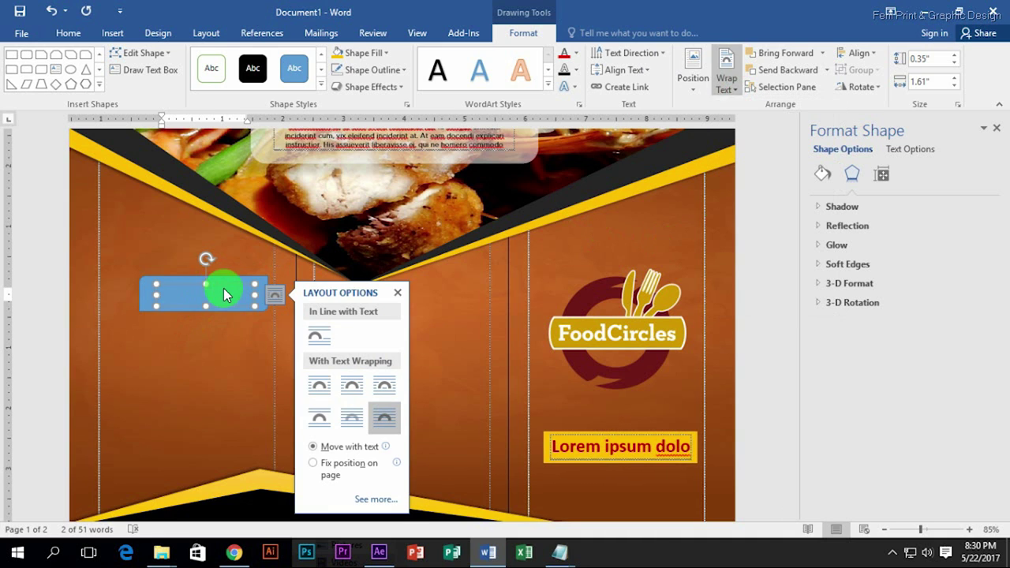
right_click(223, 288)
click(332, 149)
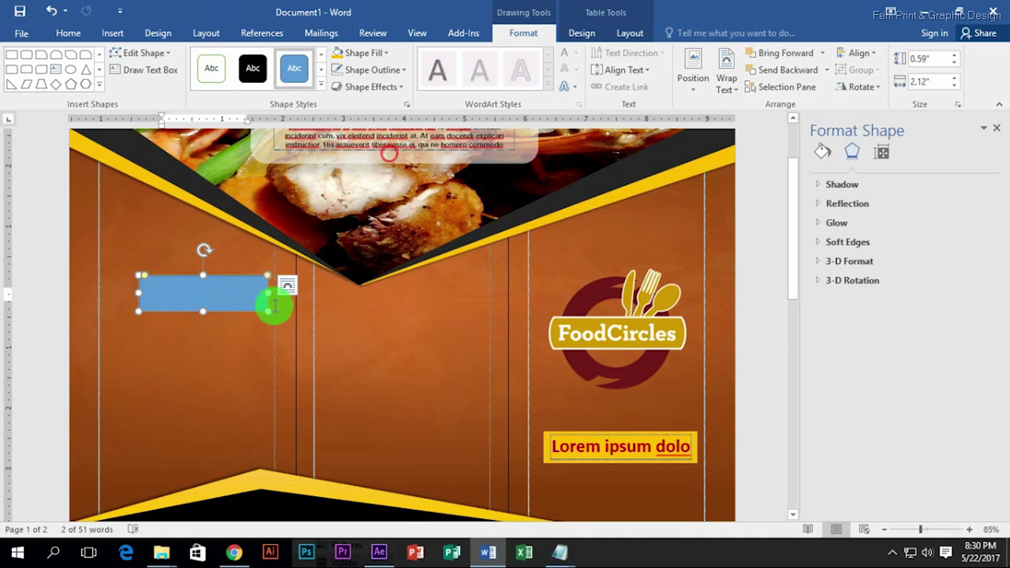
mouse_move(210, 289)
mouse_down()
mouse_move(228, 220)
mouse_move(210, 289)
mouse_up()
right_click(231, 289)
mouse_move(276, 224)
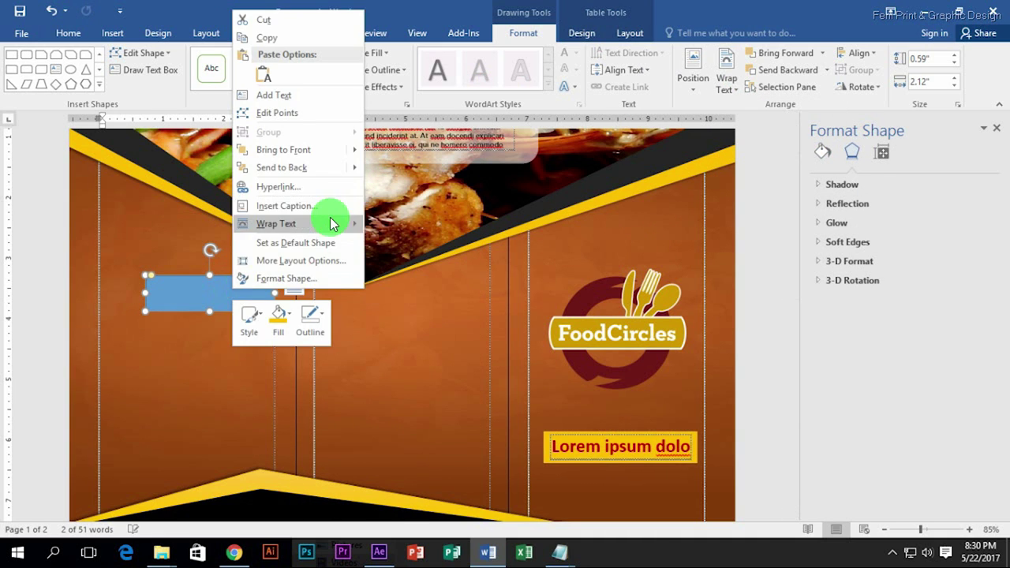
click(434, 316)
drag(247, 288, 219, 254)
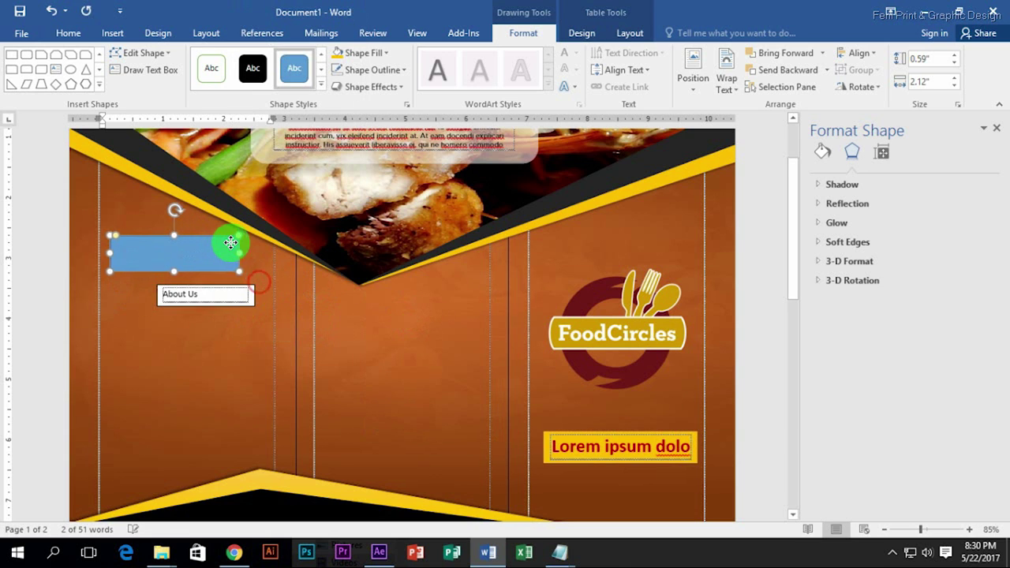
mouse_move(230, 290)
mouse_down()
mouse_move(207, 252)
mouse_move(95, 254)
mouse_up()
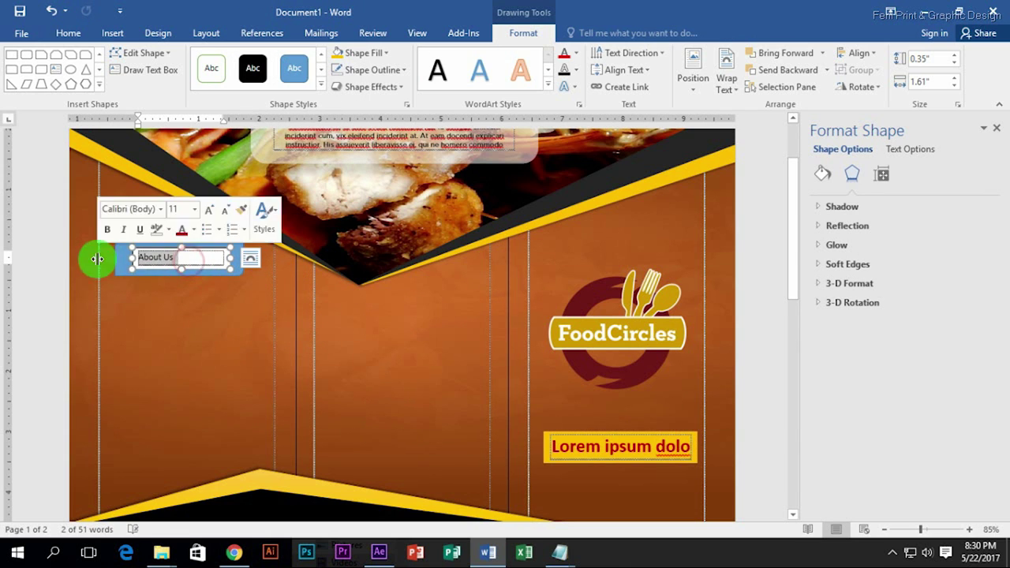
Give the About Us box No Outline and No Fill, resize it, and bold its text.
click(383, 70)
click(374, 200)
click(386, 52)
click(374, 184)
click(199, 262)
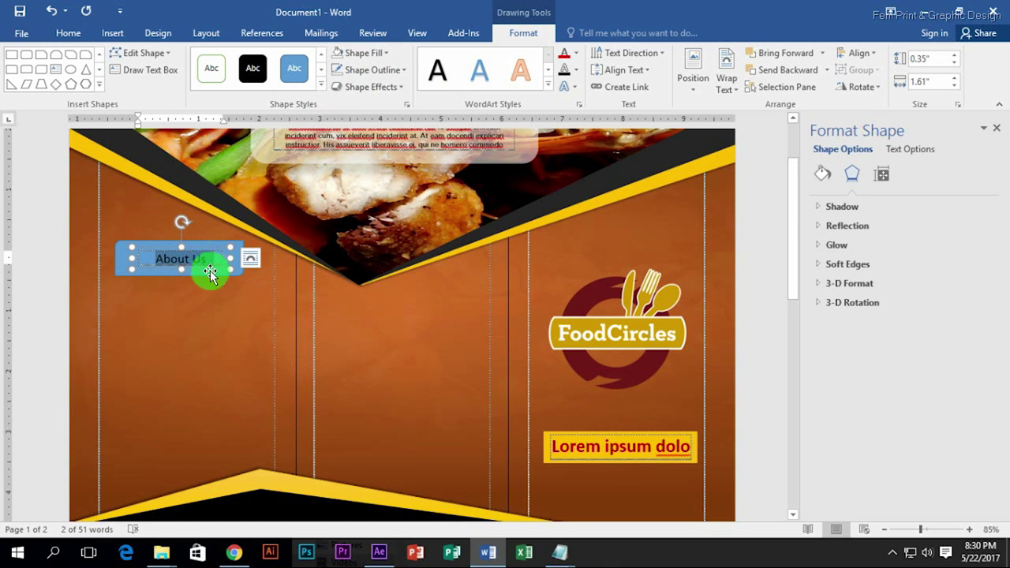
drag(230, 269, 245, 284)
drag(210, 249, 207, 242)
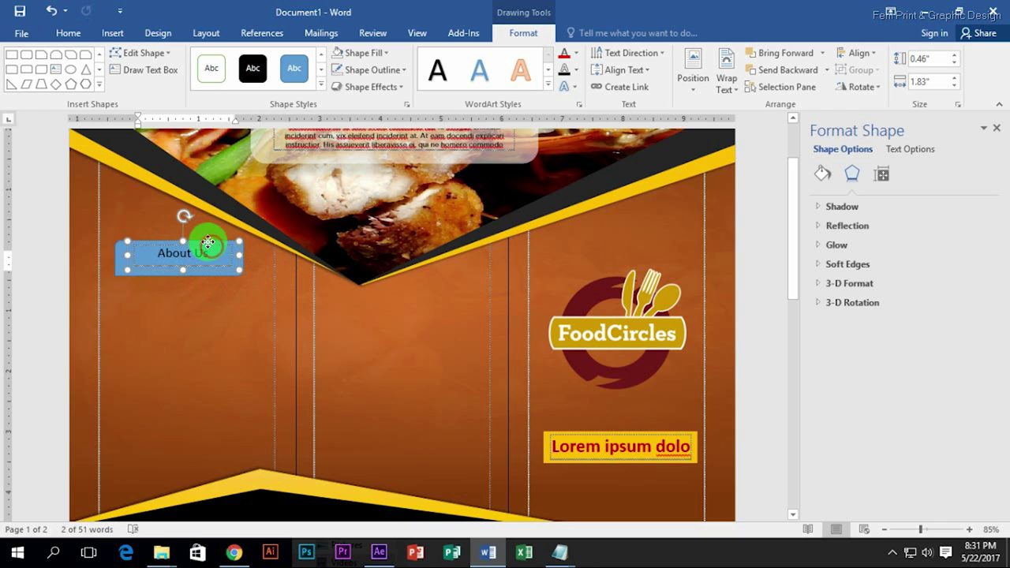
triple_click(198, 262)
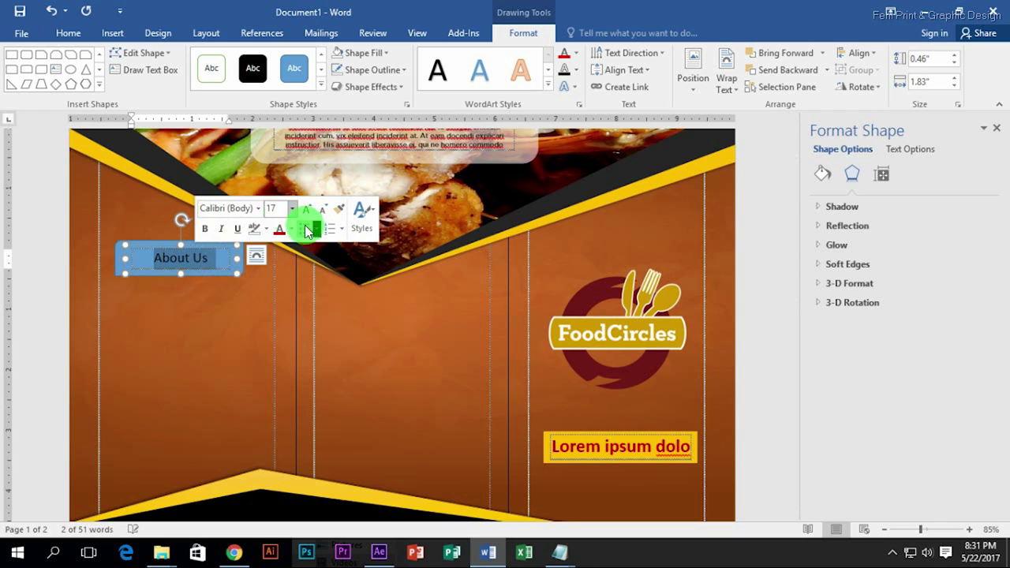
click(188, 260)
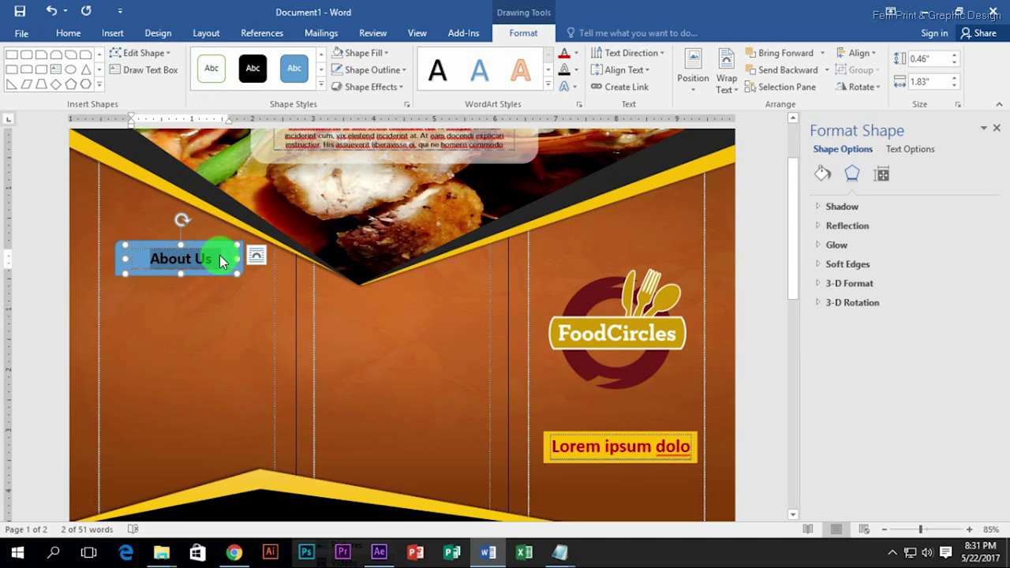
Apply a yellow shape style to the label shape behind About Us.
drag(239, 241, 243, 239)
drag(114, 271, 114, 275)
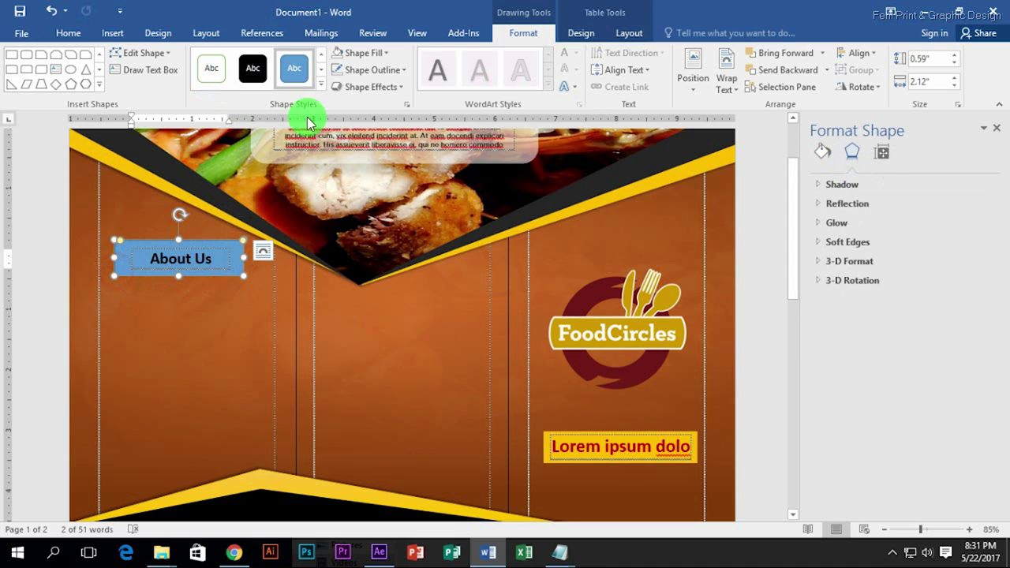
click(320, 87)
click(368, 181)
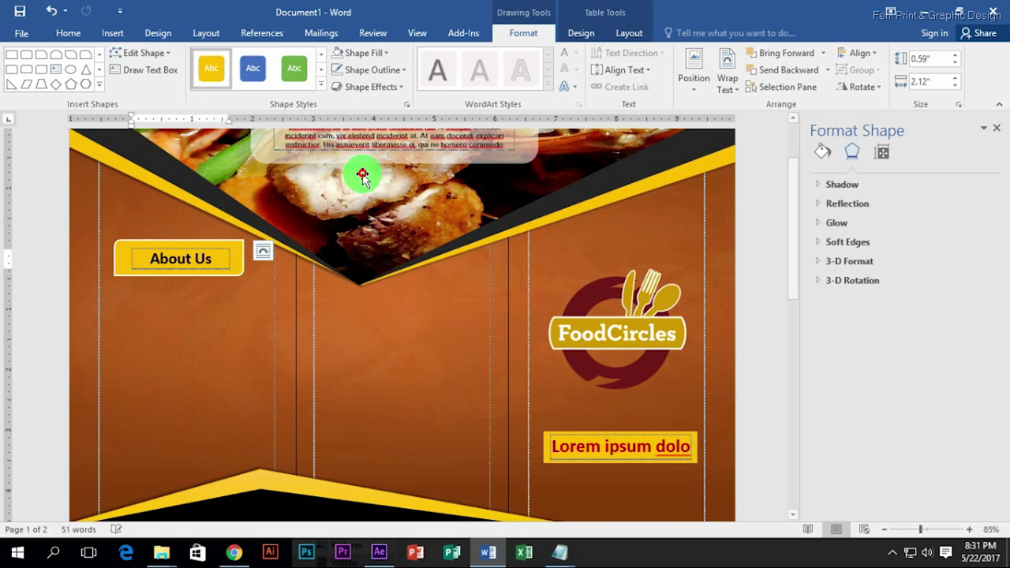
click(203, 317)
scroll(702, 295, down, 3)
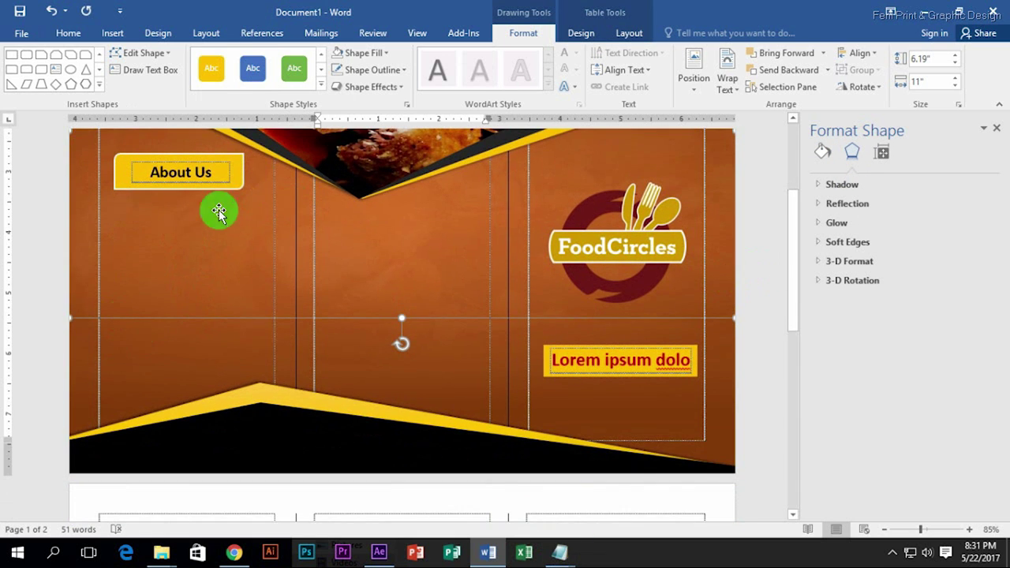
scroll(219, 213, up, 3)
Colour the word 'About' dark red.
click(69, 33)
click(113, 33)
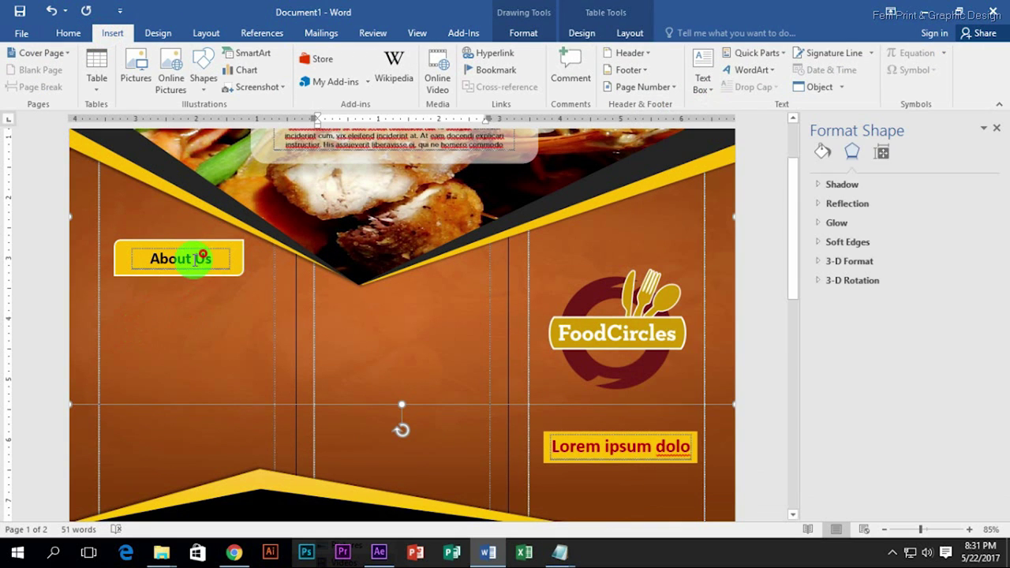
drag(202, 256, 131, 268)
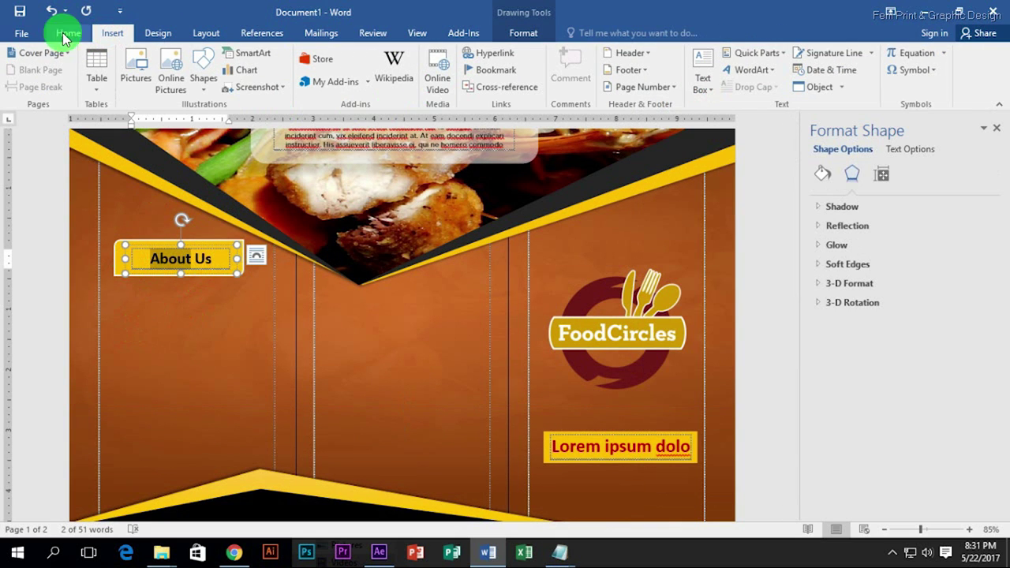
click(67, 33)
click(302, 81)
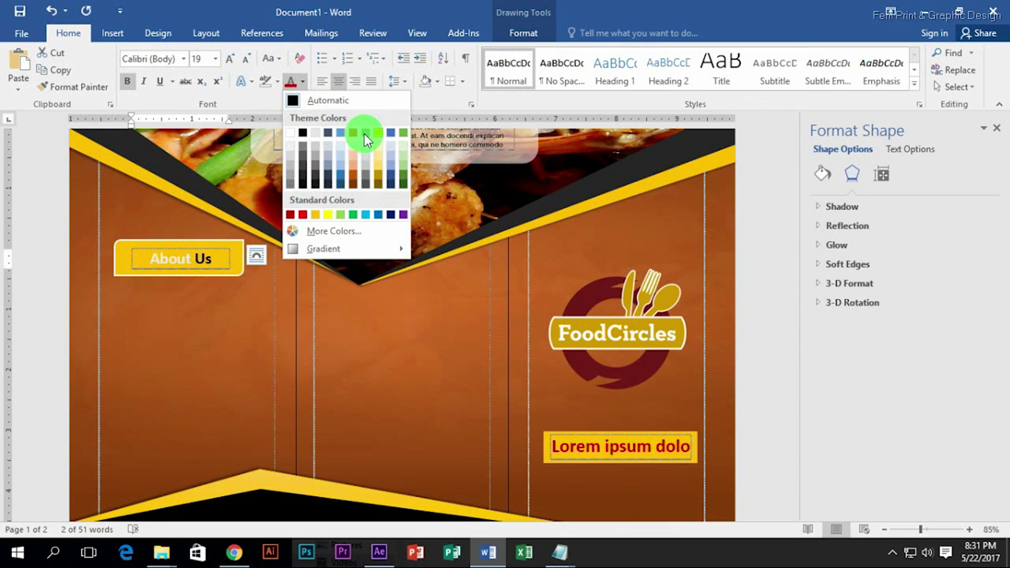
click(293, 214)
click(193, 259)
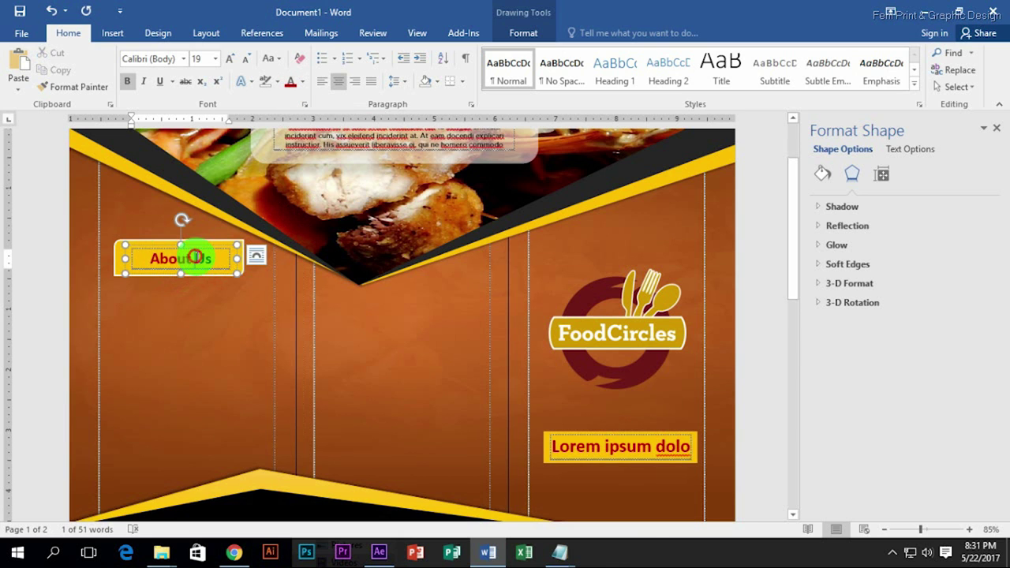
Draw a text box beneath the About Us label and paste lorem ipsum filler text into it.
scroll(78, 163, down, 2)
click(113, 33)
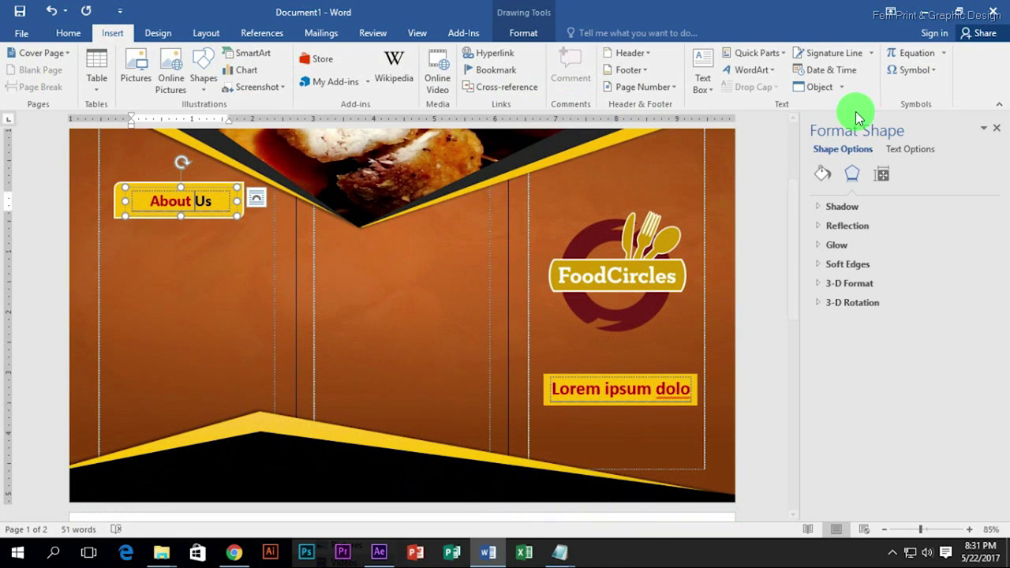
click(702, 79)
click(769, 128)
mouse_move(115, 233)
mouse_down()
mouse_move(255, 408)
mouse_move(259, 398)
mouse_up()
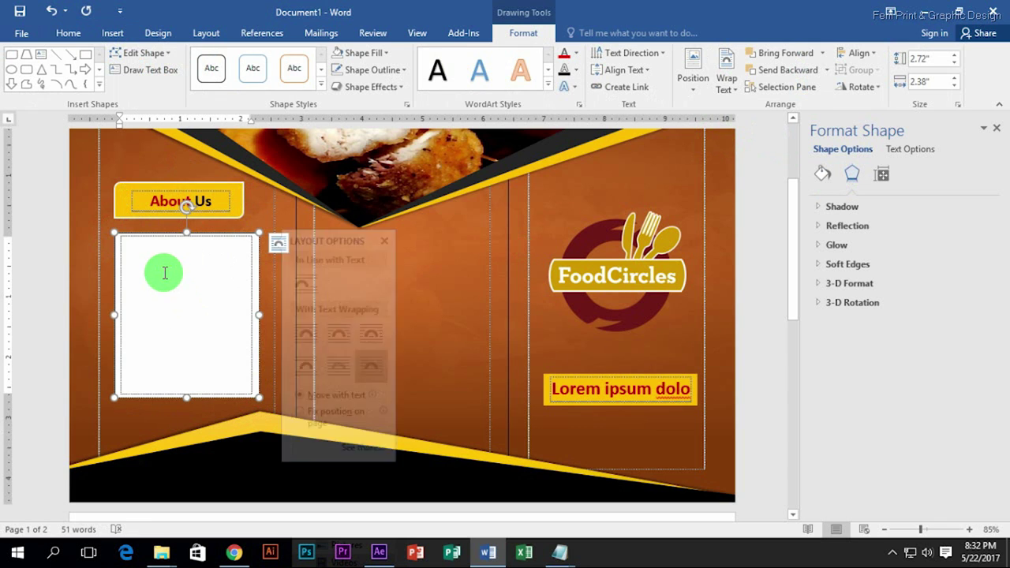
click(241, 560)
drag(348, 262, 95, 170)
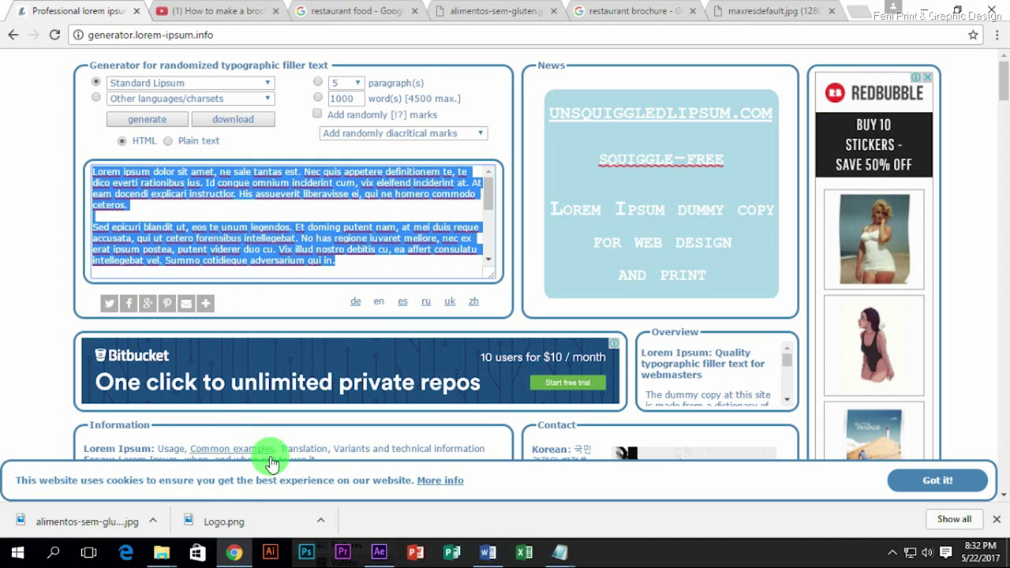
click(491, 553)
click(169, 289)
key(ctrl+v)
key(ctrl+a)
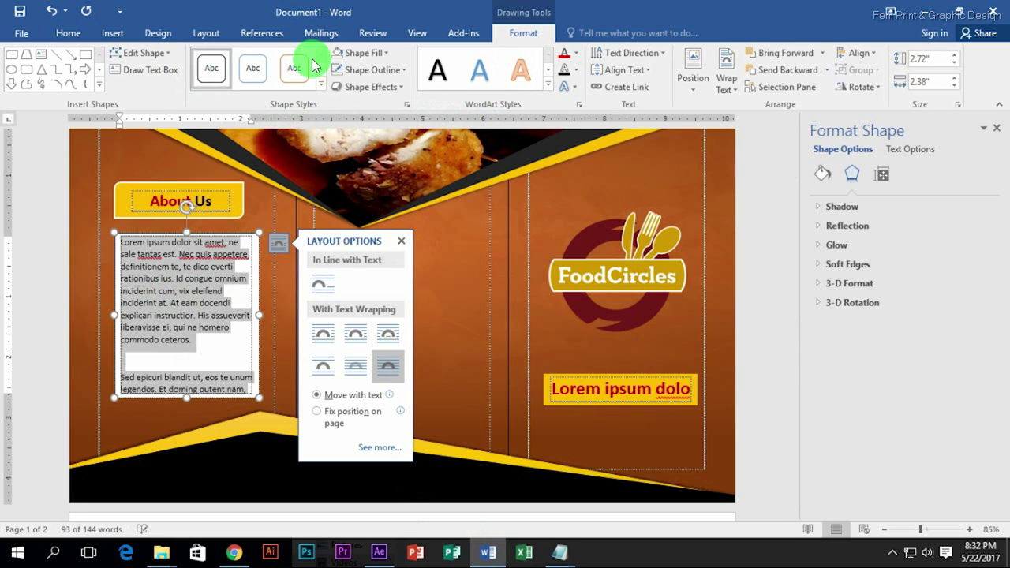
Shrink the body text to size 10, remove the blank line, and fit the box under the label.
click(77, 33)
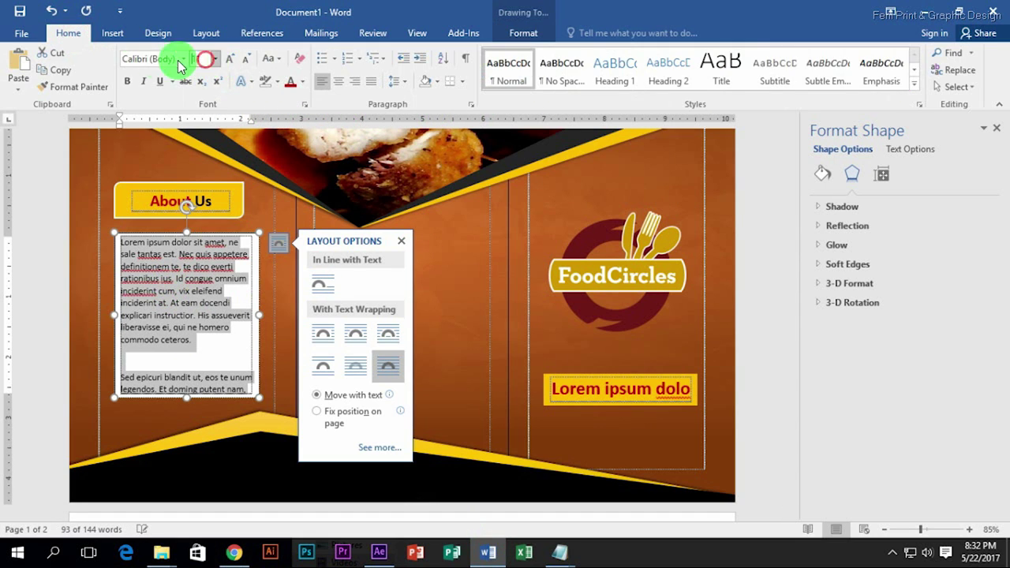
text(10)
click(141, 339)
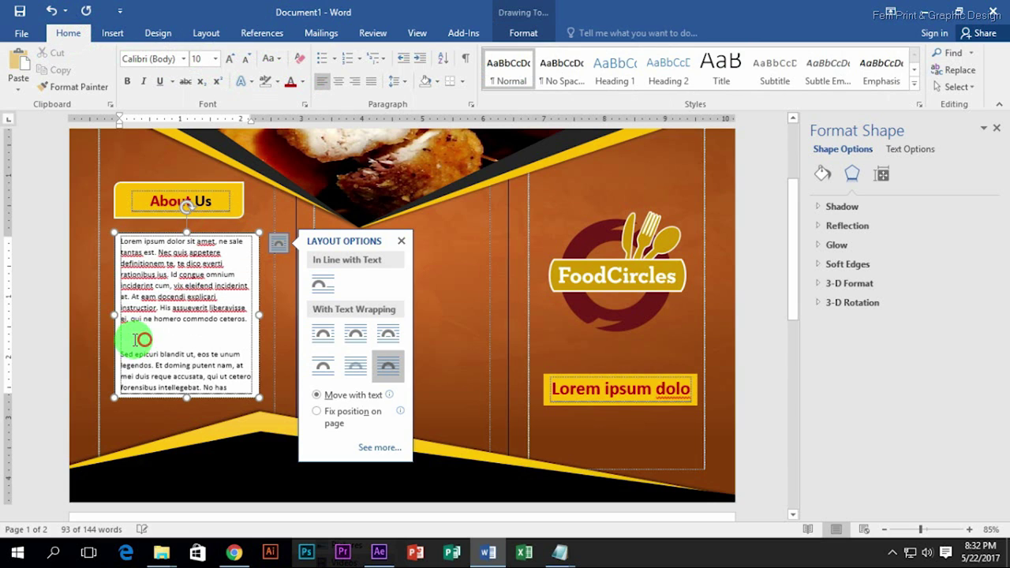
key(BackSpace)
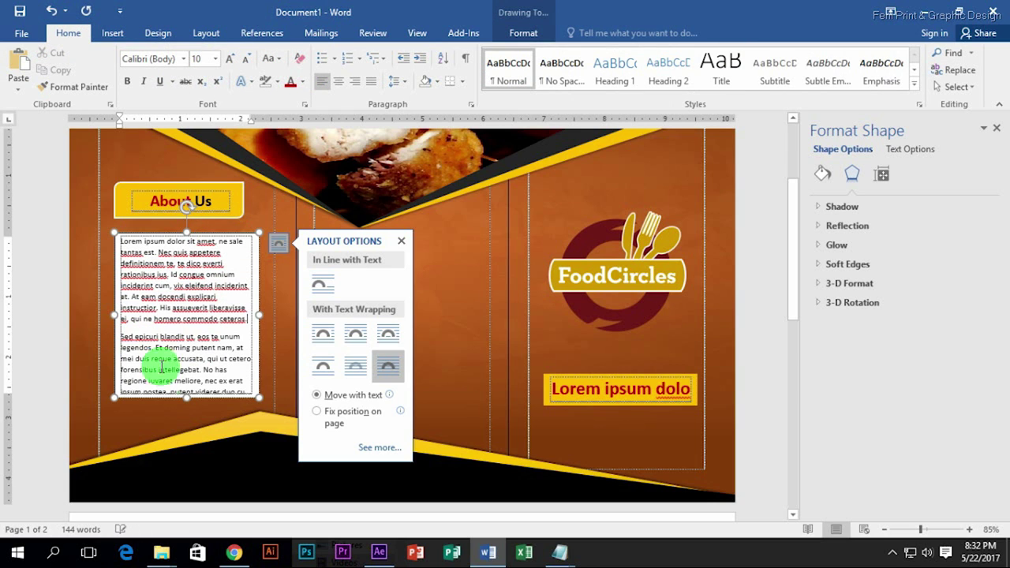
drag(186, 399, 186, 440)
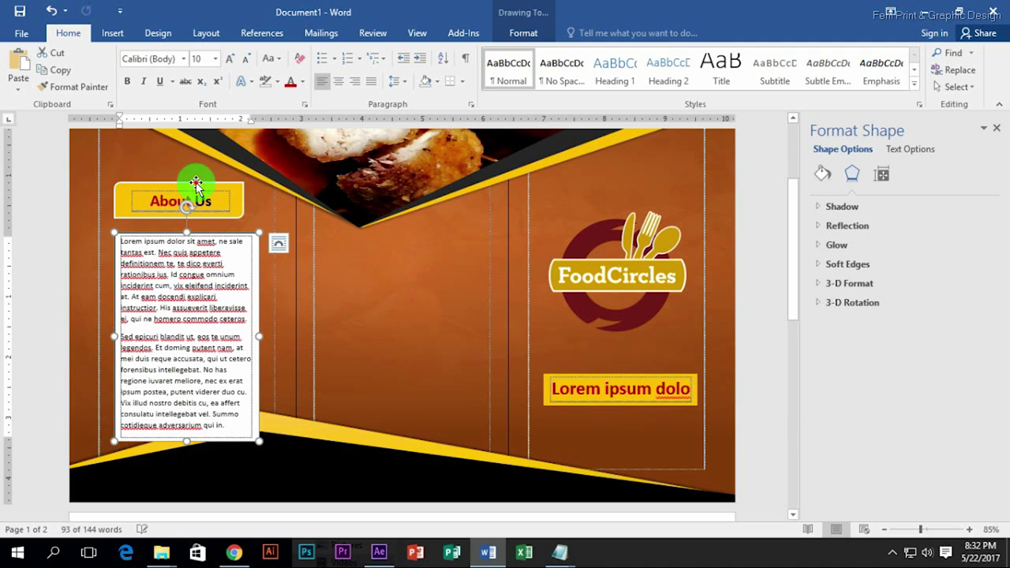
drag(195, 184, 194, 178)
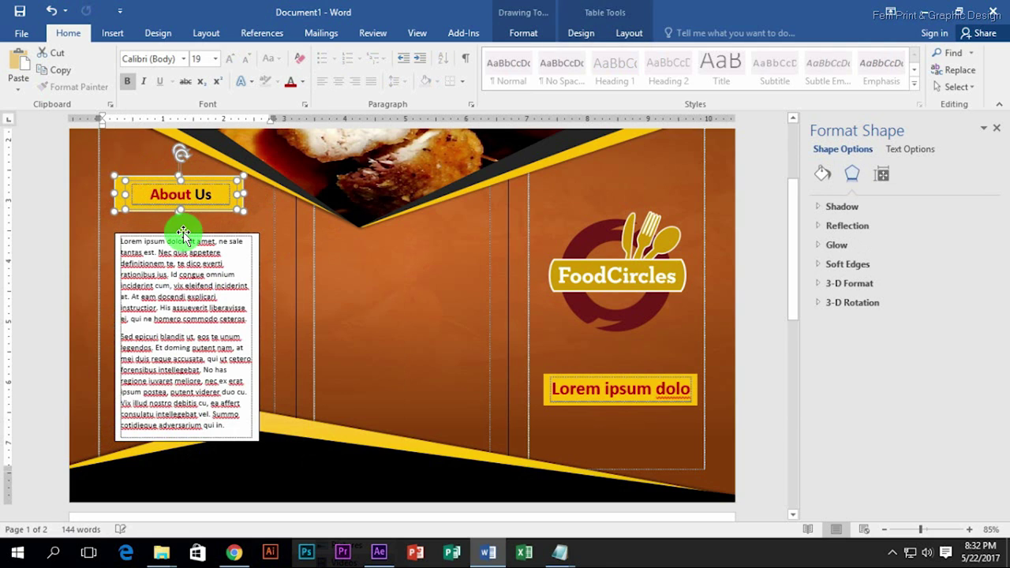
drag(183, 234, 189, 213)
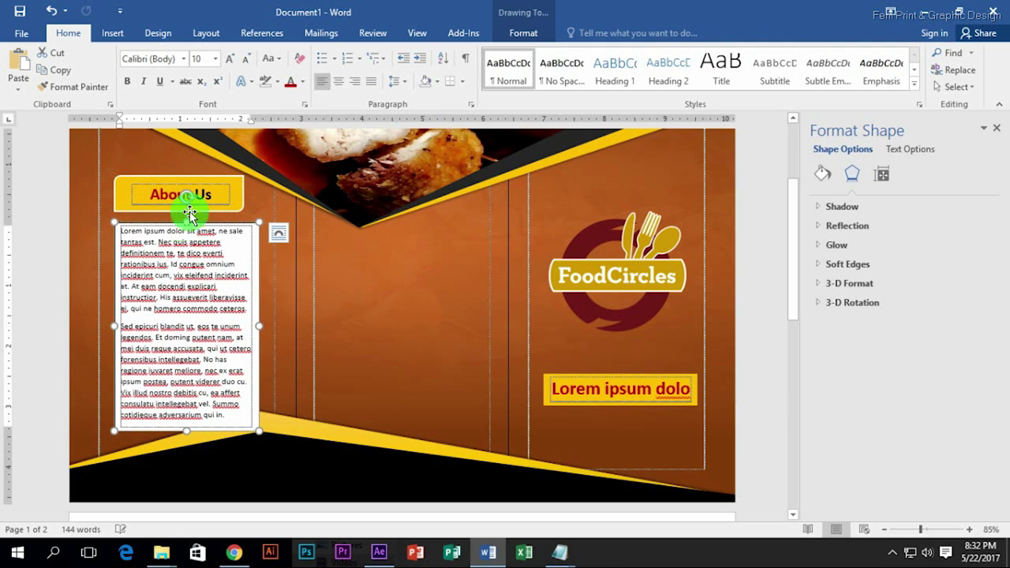
Give the body text box No Fill and No Outline, and adjust its width.
click(523, 33)
click(363, 53)
click(363, 181)
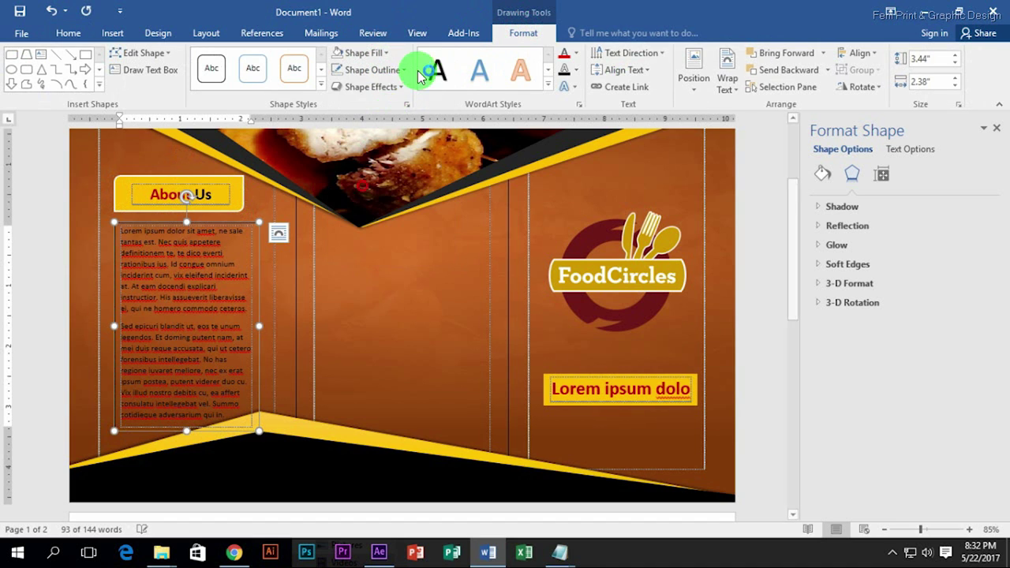
click(394, 86)
click(399, 70)
click(376, 200)
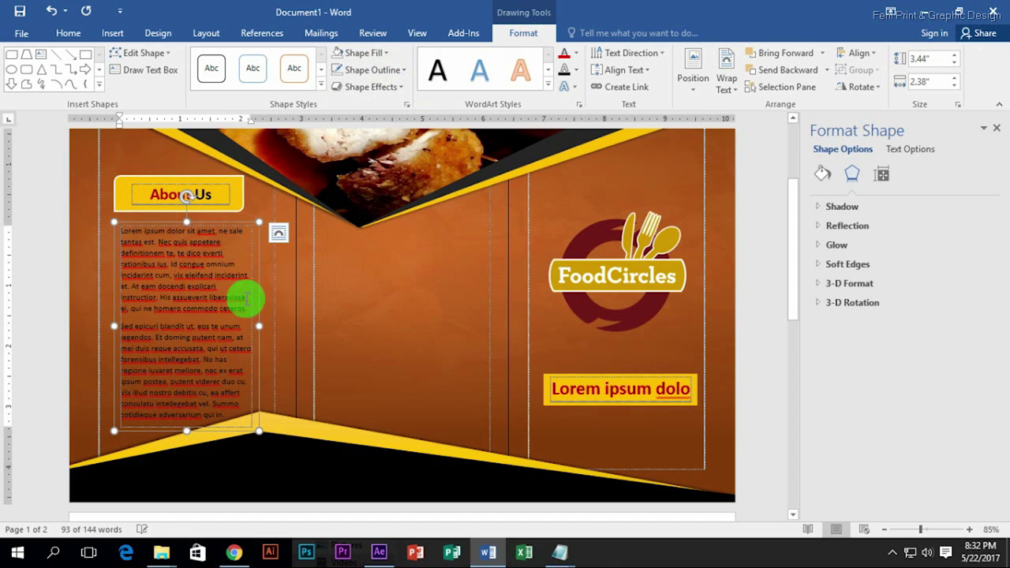
drag(259, 326, 278, 326)
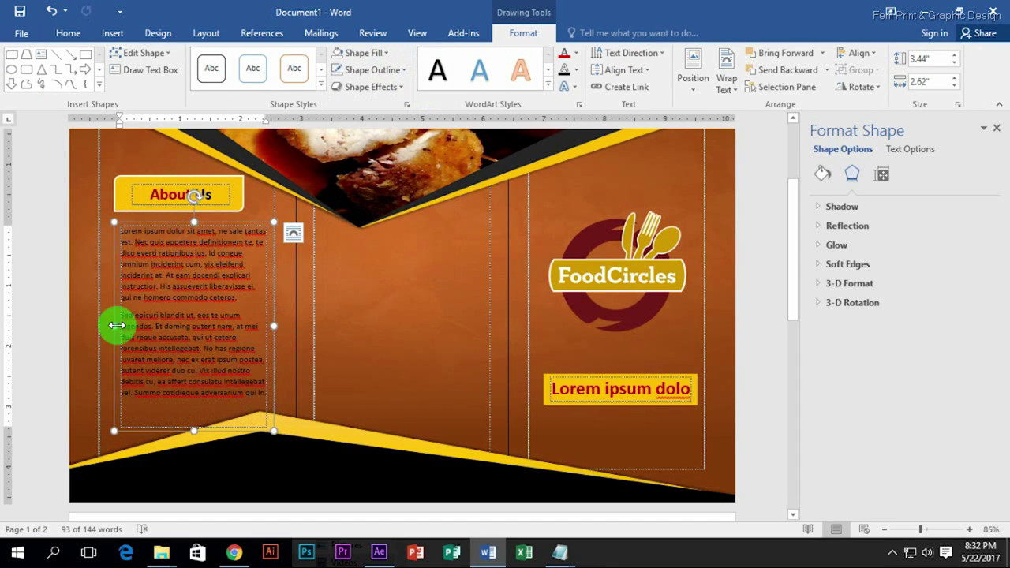
drag(115, 326, 108, 326)
drag(273, 325, 268, 326)
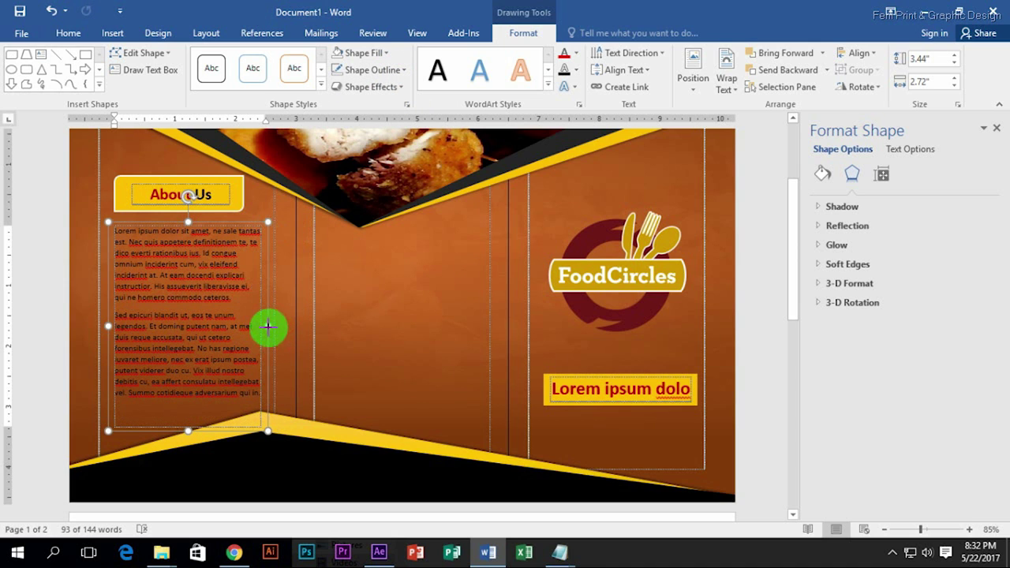
Nudge the About Us tag slightly lower.
click(202, 192)
click(255, 181)
click(117, 183)
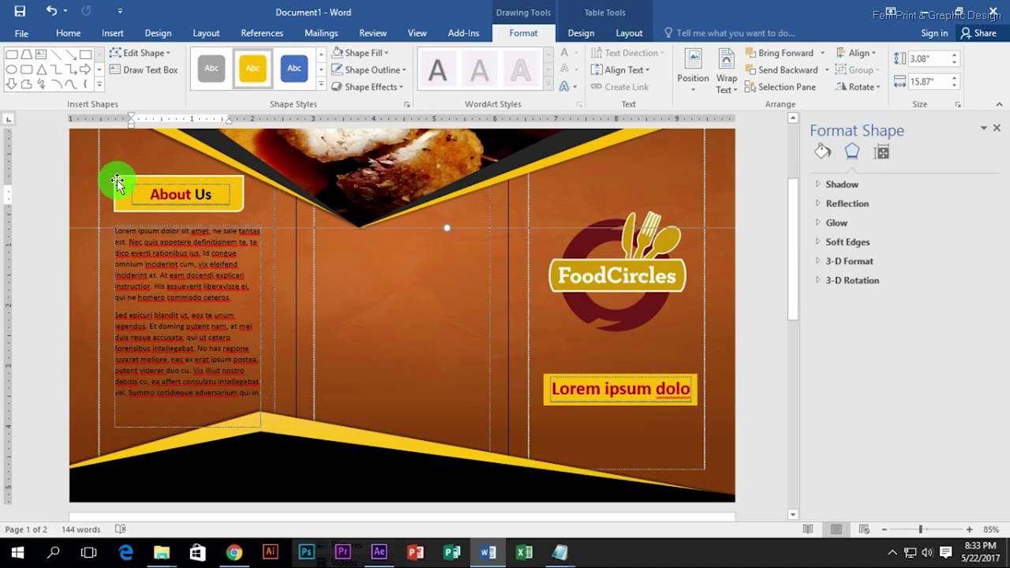
click(159, 176)
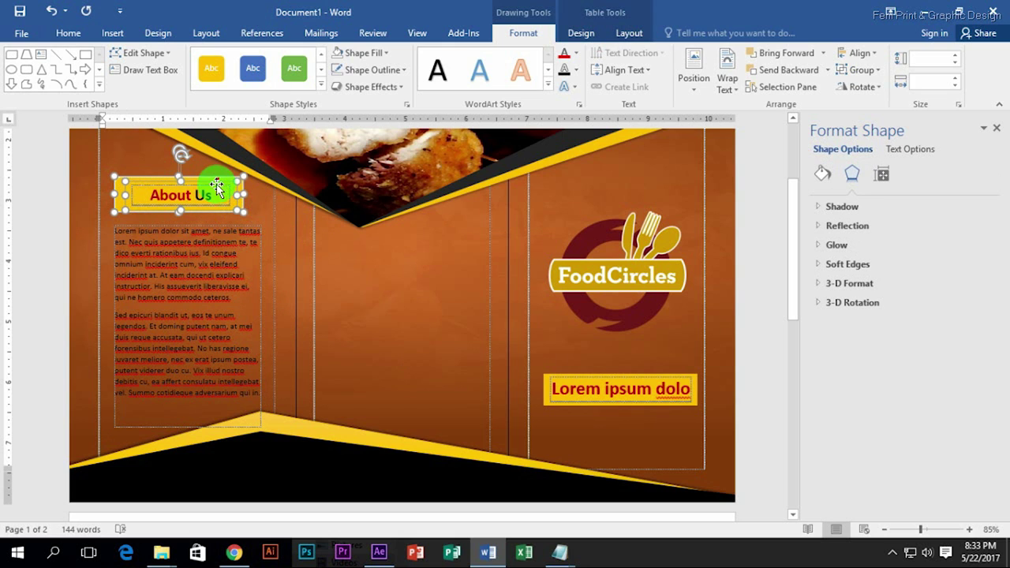
drag(217, 187, 217, 191)
Make all the body text white at font size 11.
click(195, 248)
key(ctrl+a)
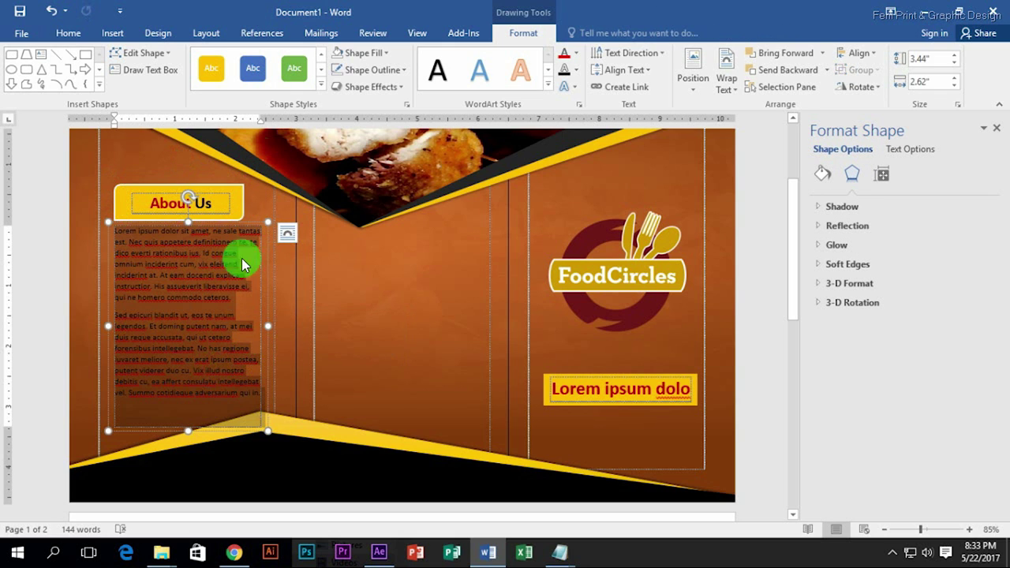
click(113, 32)
click(68, 32)
click(302, 81)
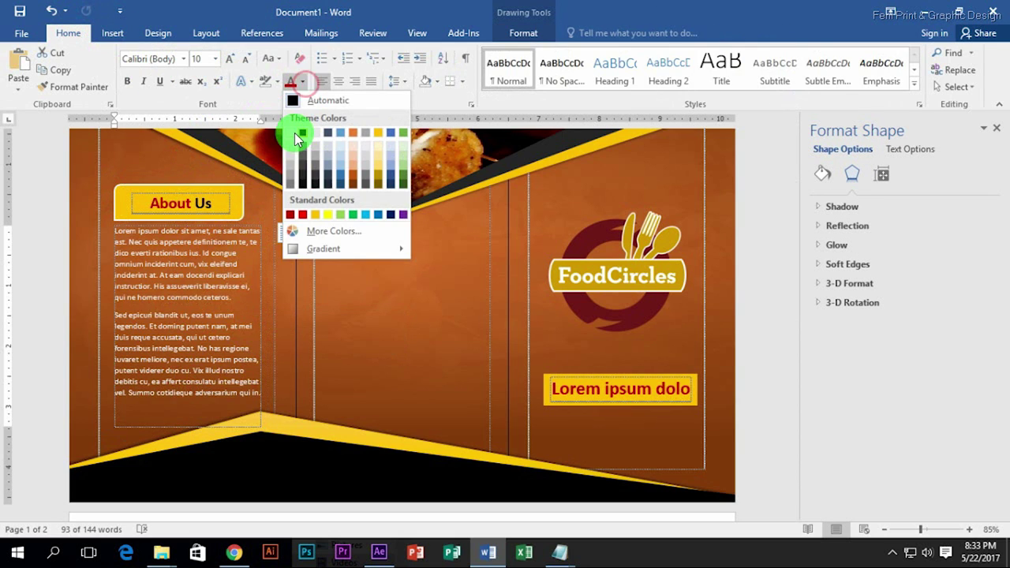
click(302, 133)
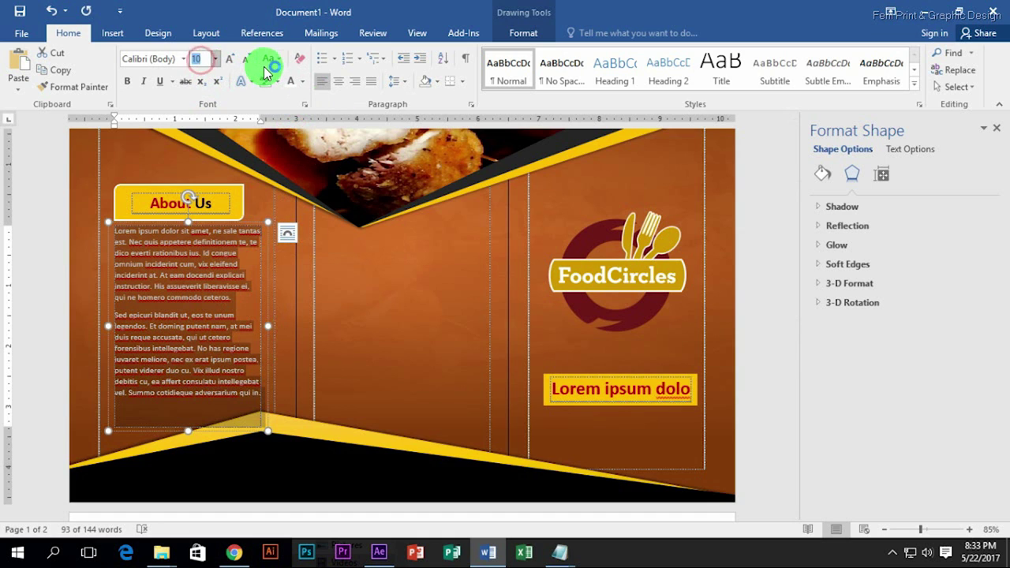
click(204, 58)
text(11)
key(Return)
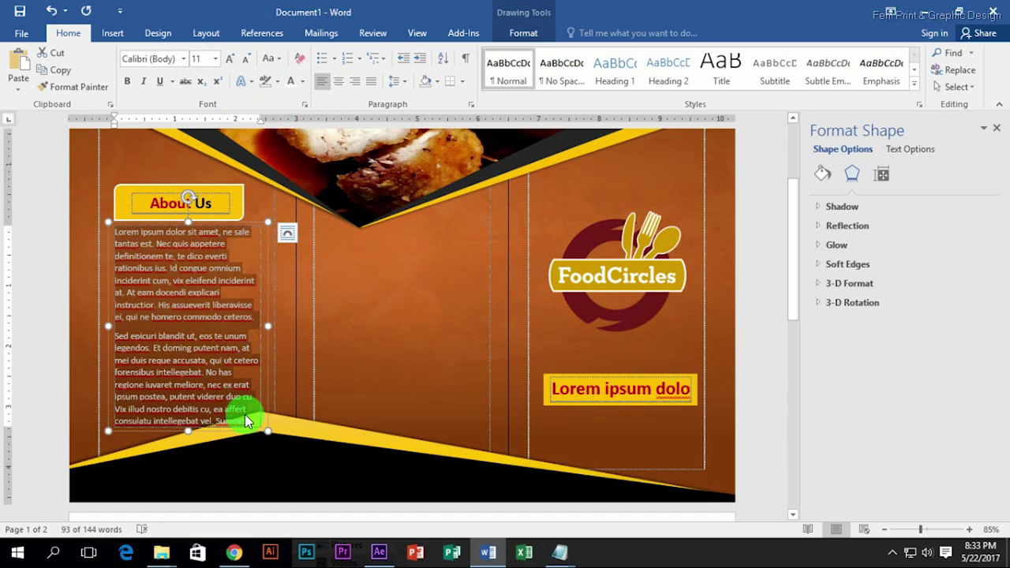
Delete the surplus closing sentences so the body text fits its box.
click(250, 421)
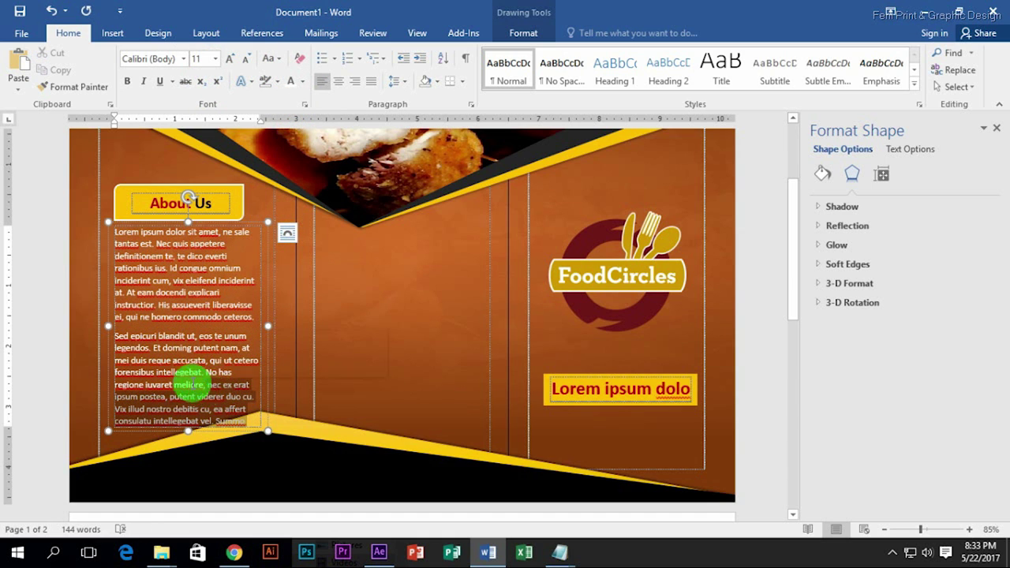
key(Delete)
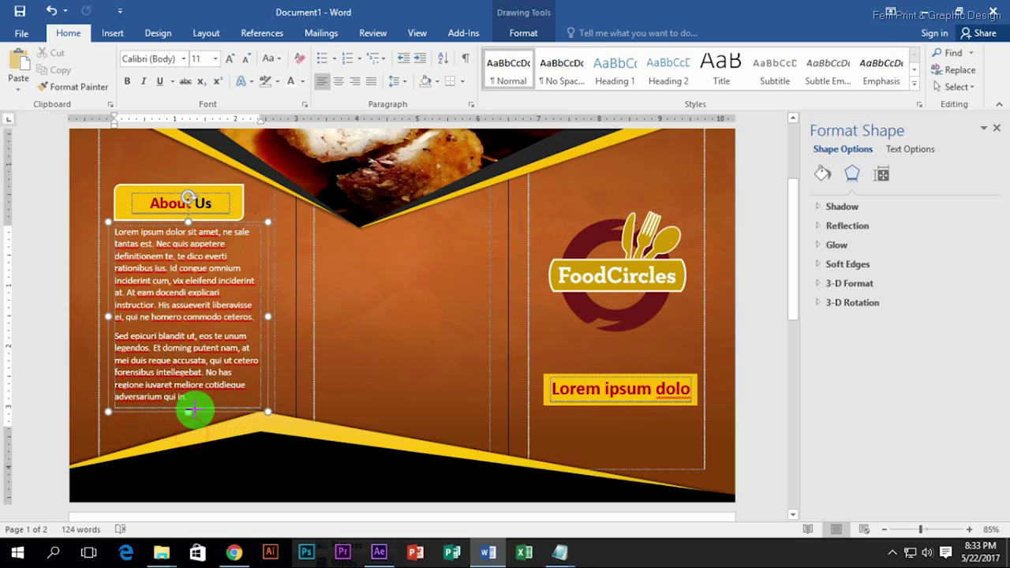
click(214, 226)
key(ctrl+a)
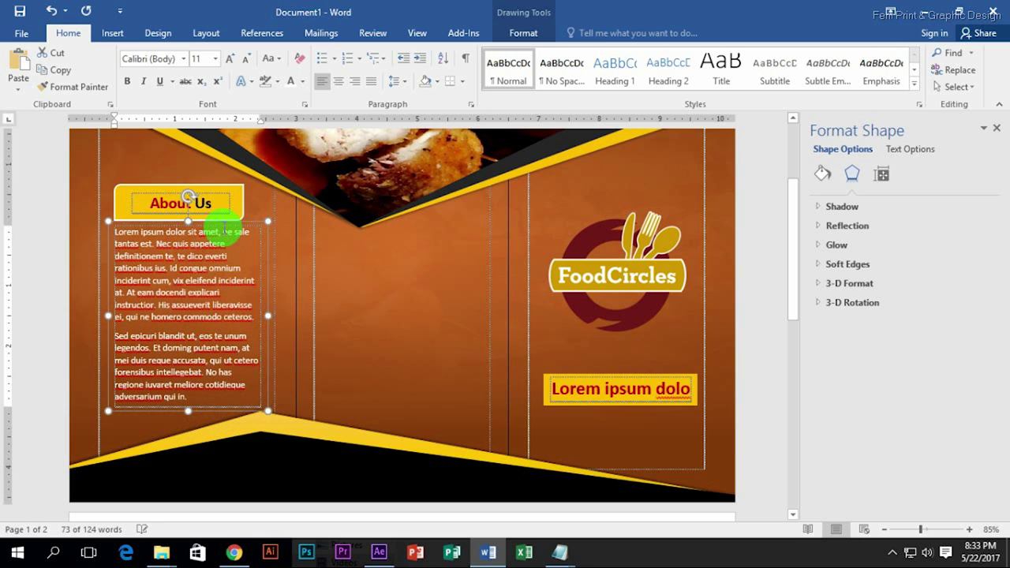
click(396, 288)
scroll(576, 219, up, 2)
Save the brochure as Doc1 in Desktop\Brochure, replacing the existing file.
key(ctrl+s)
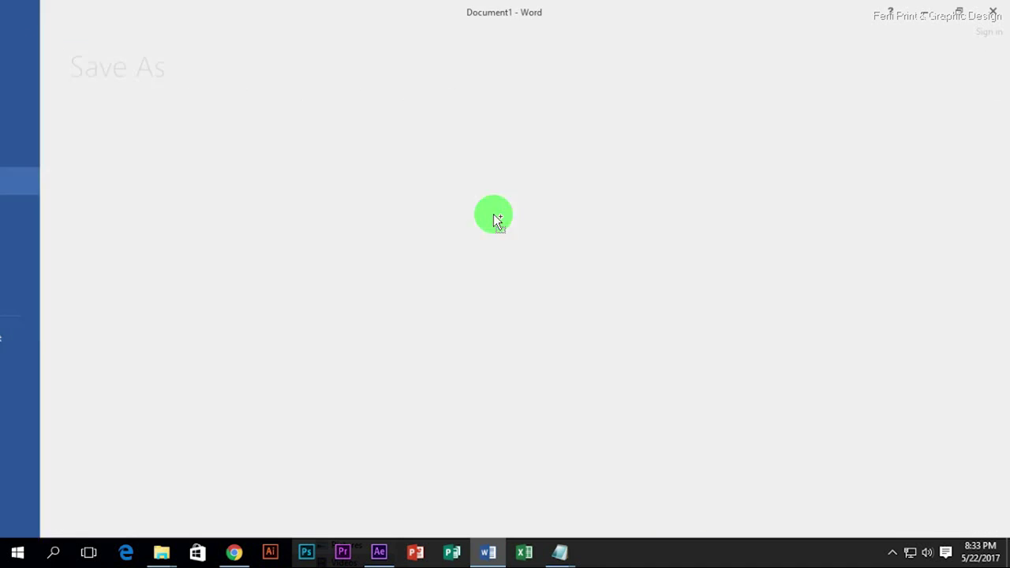
double_click(171, 154)
click(69, 103)
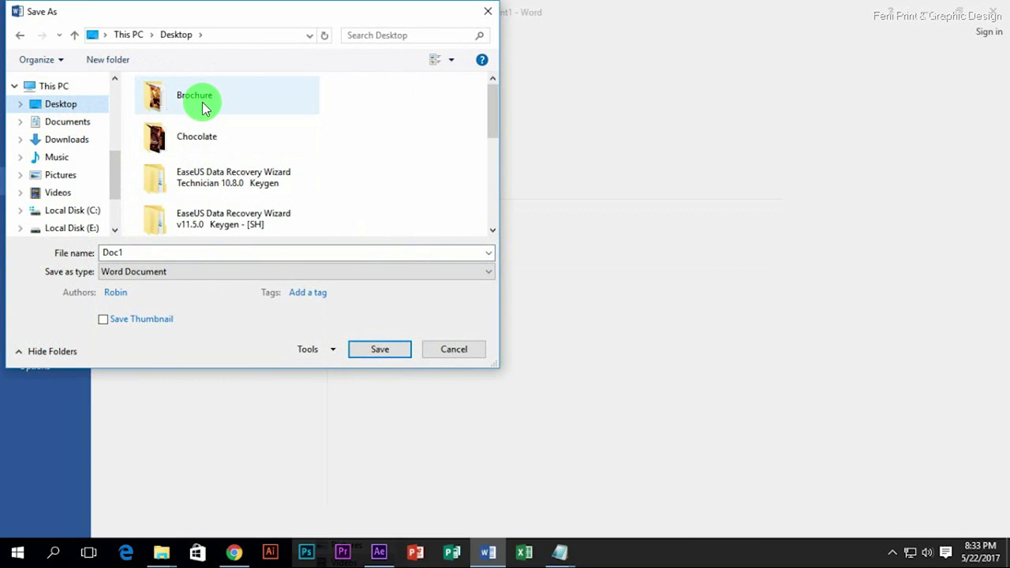
double_click(196, 97)
click(396, 348)
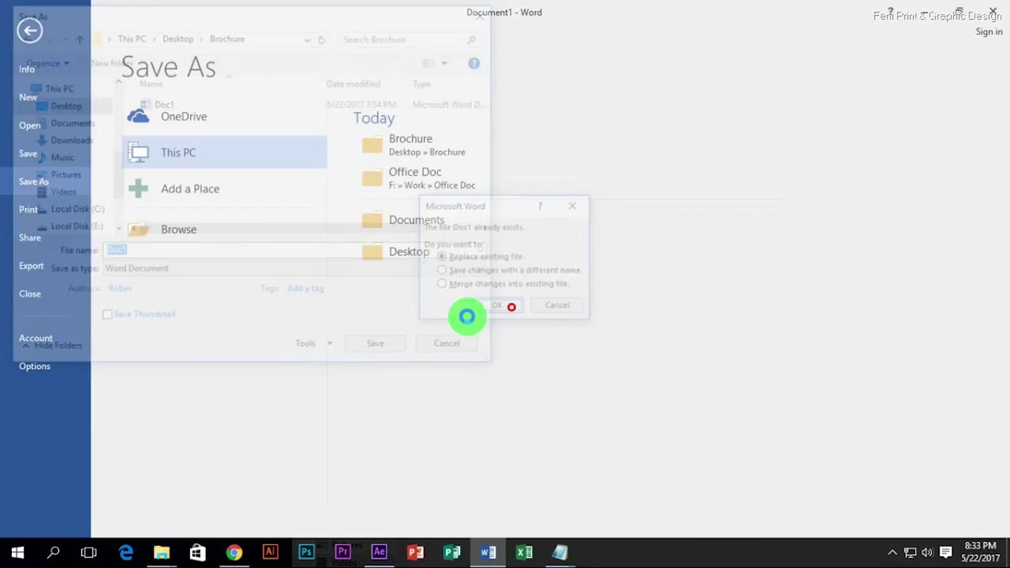
click(467, 305)
scroll(468, 338, down, 1)
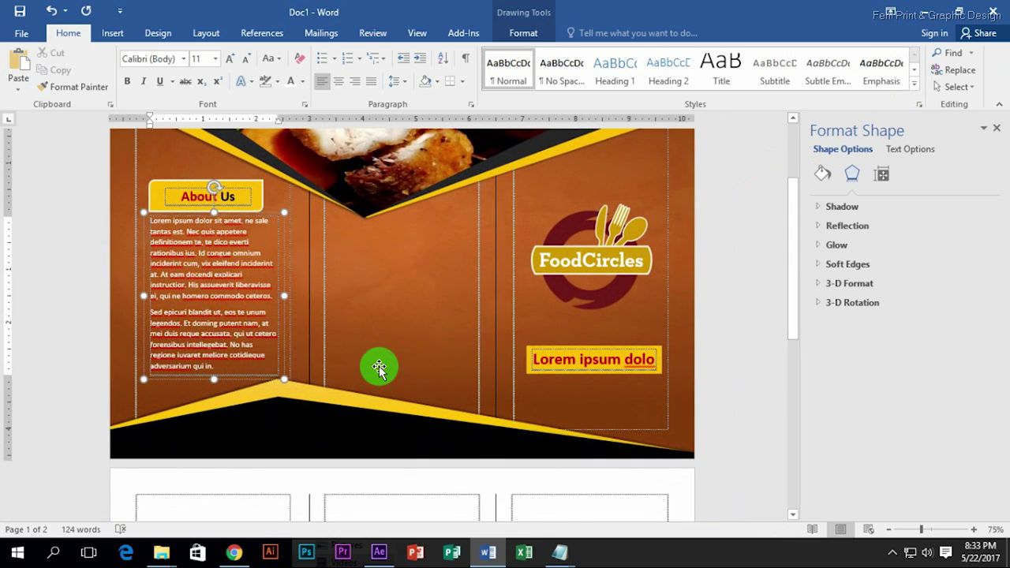
Duplicate the About Us tag into the middle panel and retype it as 'Contact Us'.
click(240, 209)
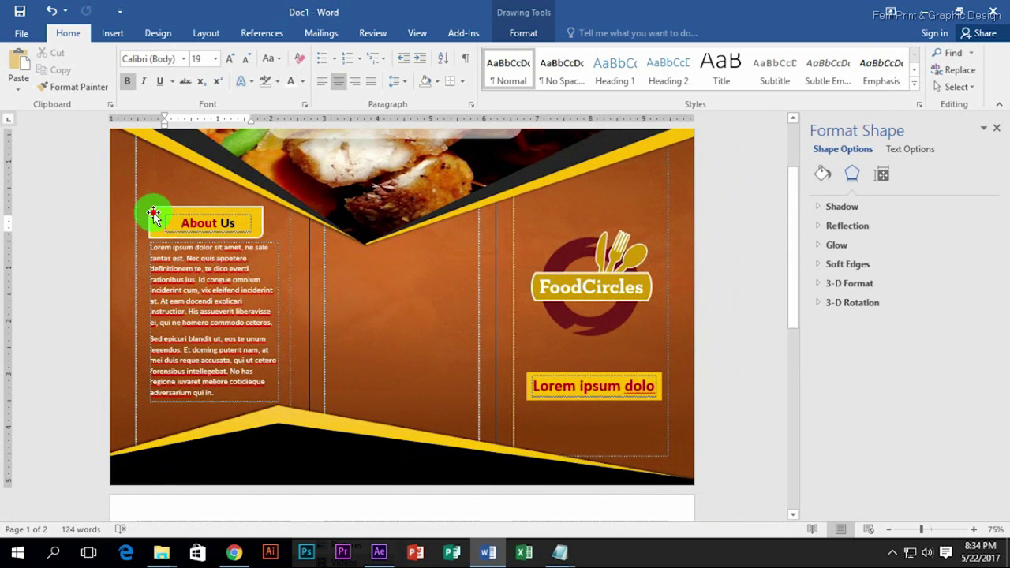
drag(153, 214, 376, 274)
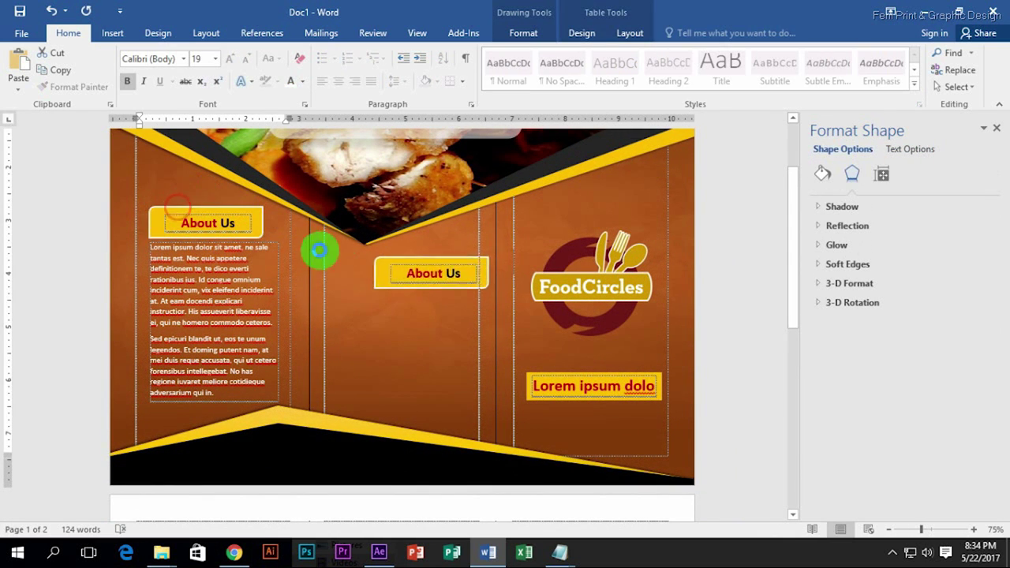
triple_click(376, 269)
text(Contact)
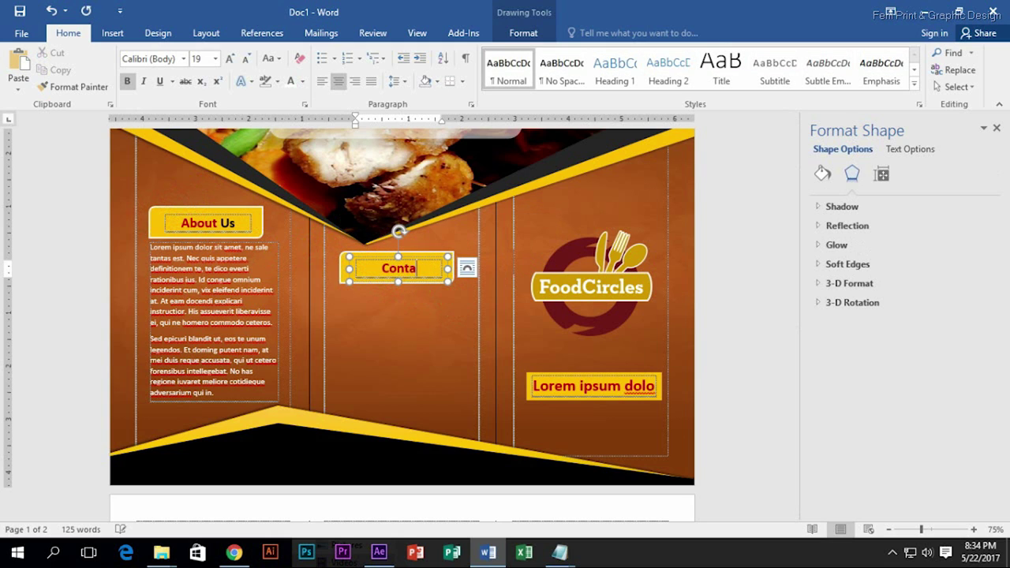
text( Us)
Make the word 'Us' in Contact Us black.
double_click(419, 270)
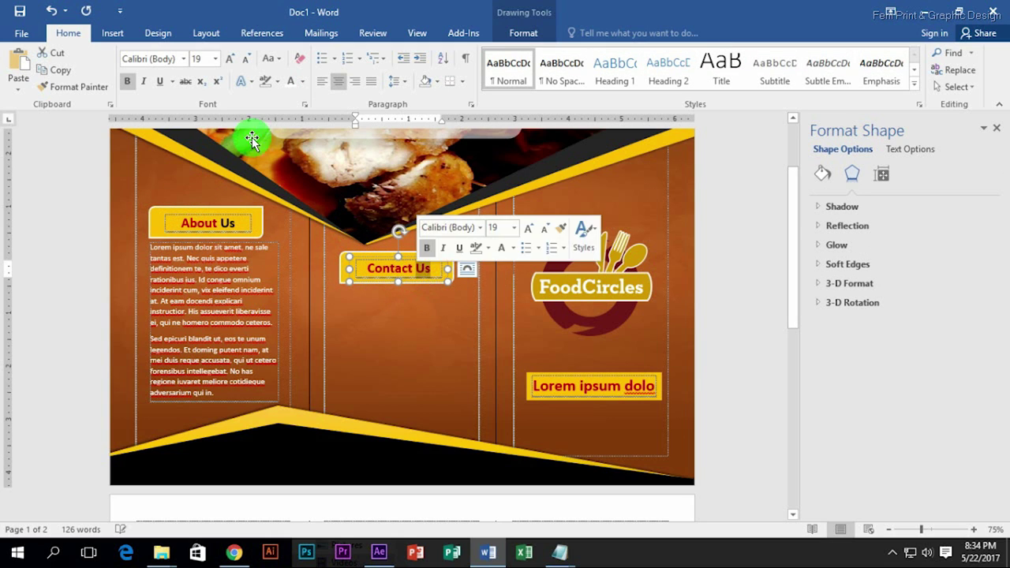
right_click(423, 271)
click(520, 243)
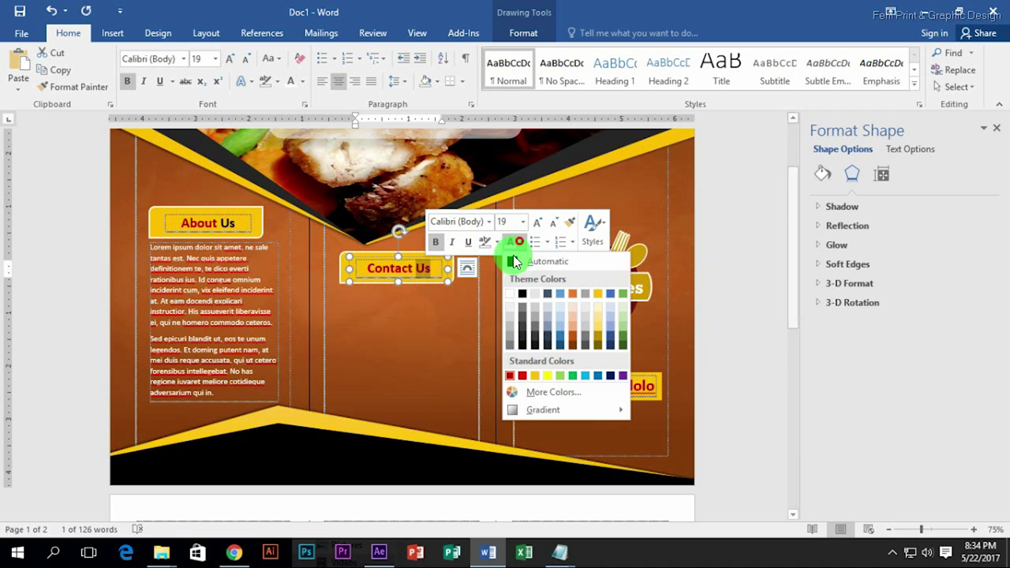
click(521, 294)
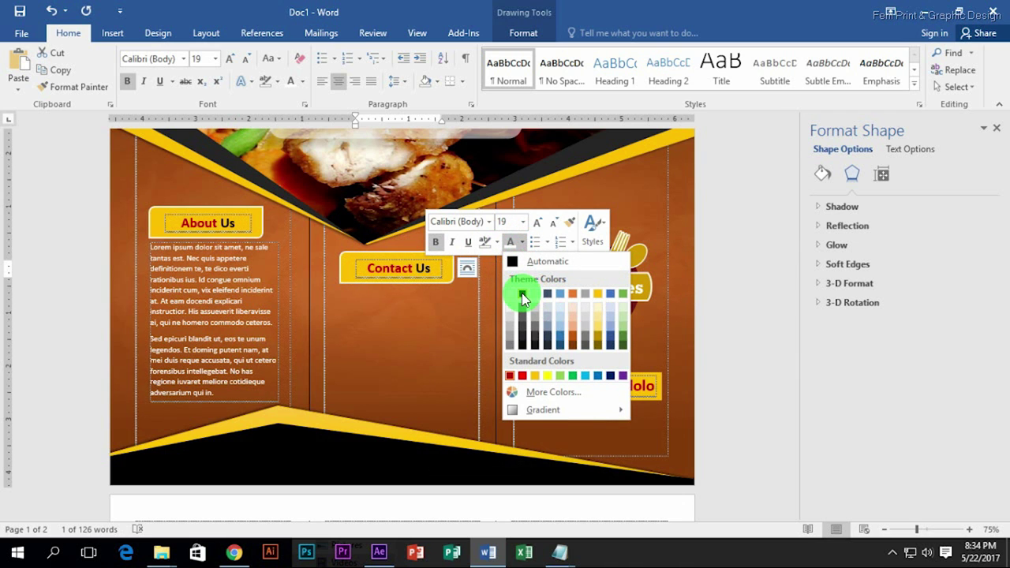
click(389, 314)
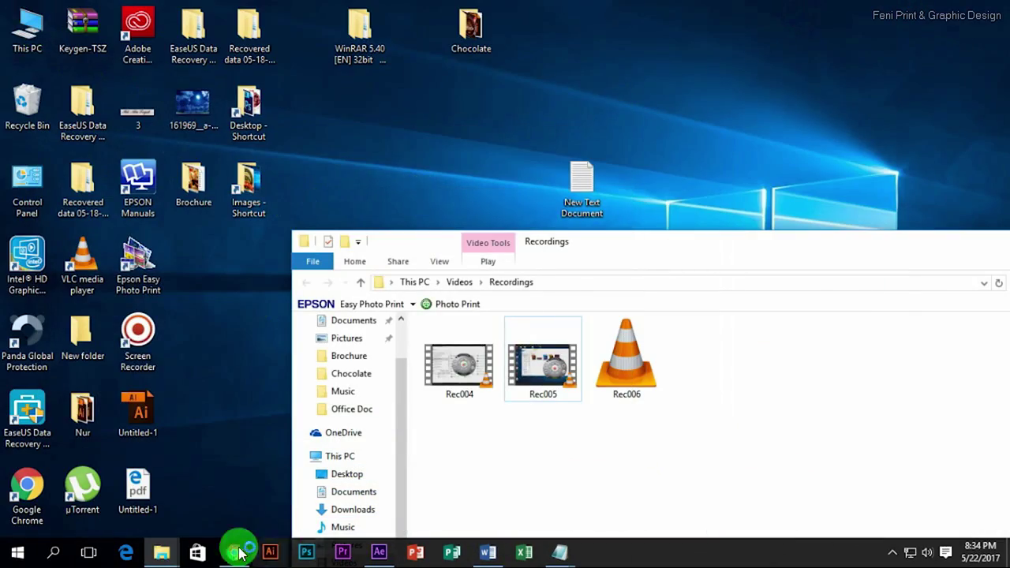
Open File Explorer and browse to F:\Work\Photoshop Stuffs\ICOn.
click(234, 552)
click(329, 11)
click(915, 13)
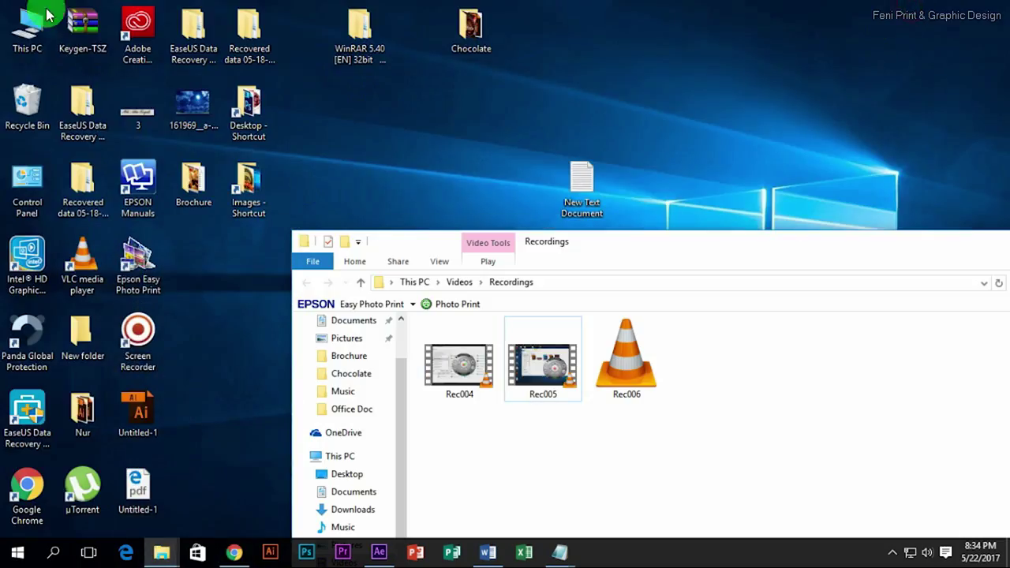
double_click(26, 30)
click(466, 257)
double_click(588, 251)
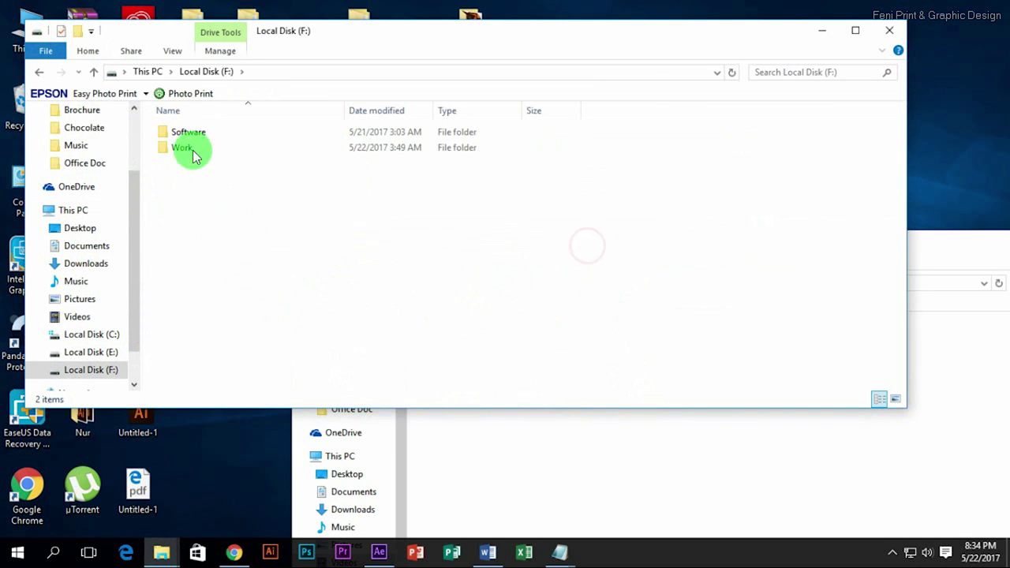
double_click(192, 150)
scroll(217, 316, down, 6)
double_click(206, 242)
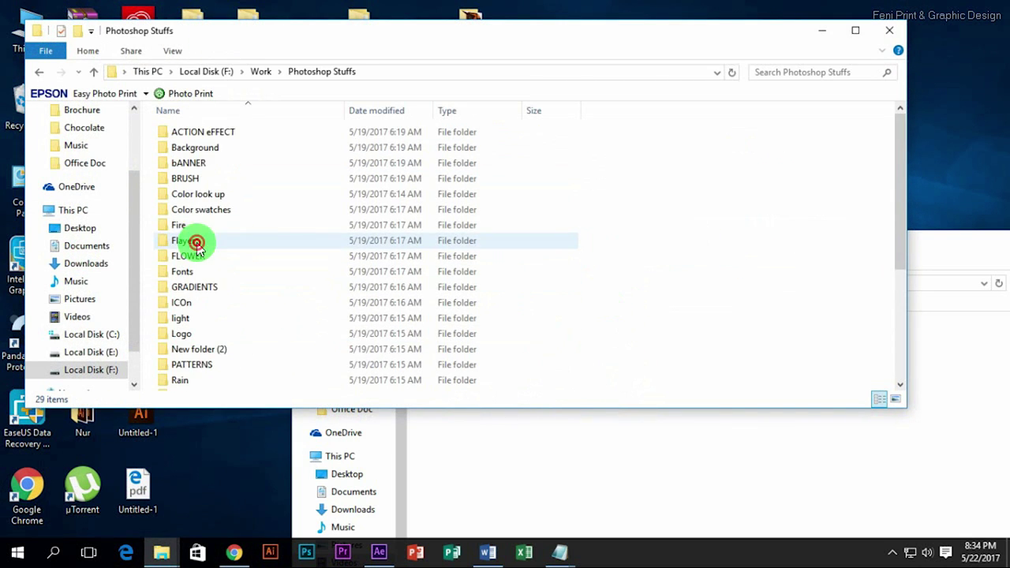
scroll(198, 293, down, 1)
double_click(189, 254)
Show the ICOn files as large icons and drag the Address icon toward Word.
click(896, 400)
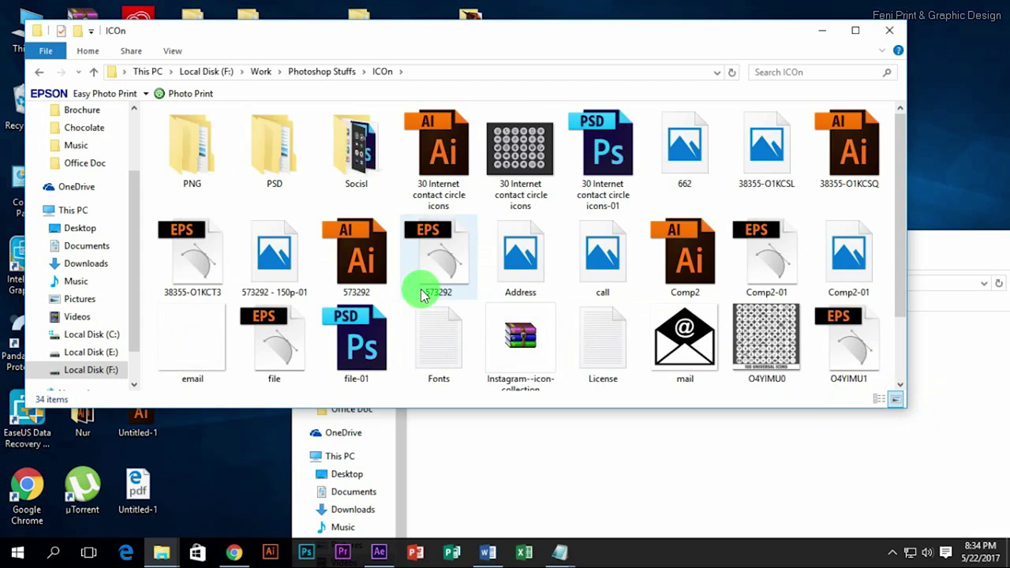
scroll(474, 213, down, 1)
scroll(516, 260, up, 1)
click(517, 260)
drag(520, 268, 434, 414)
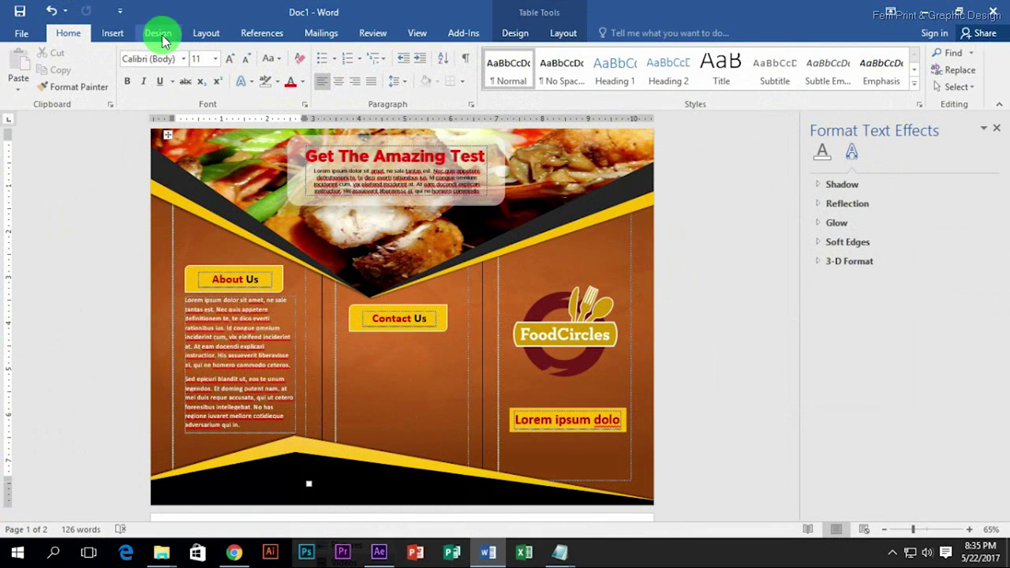
Start inserting a picture and browse to Local Disk F: in the picture dialog.
click(112, 33)
click(419, 369)
click(142, 78)
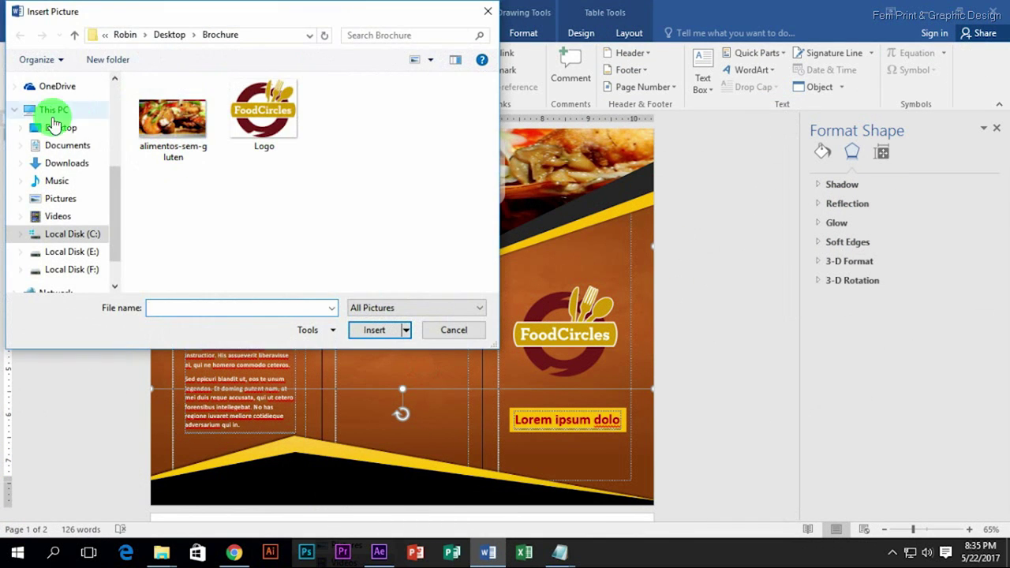
click(53, 115)
scroll(491, 169, down, 5)
scroll(315, 197, down, 3)
click(237, 180)
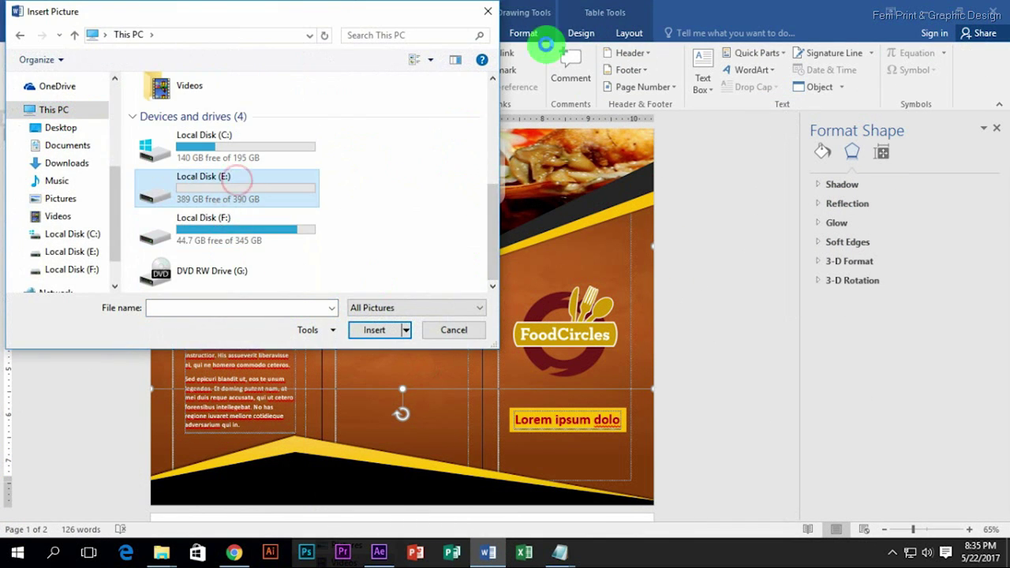
double_click(224, 220)
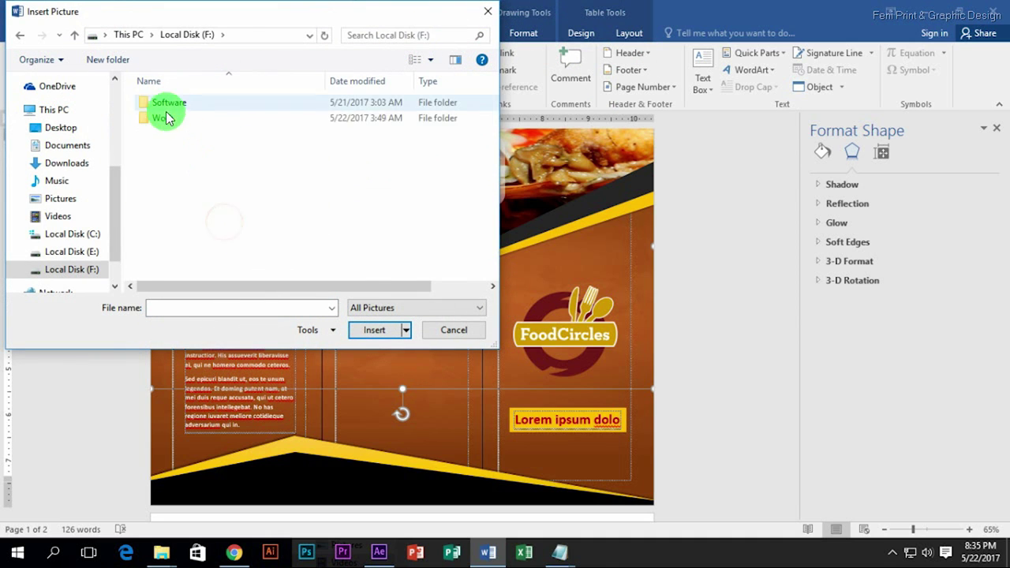
Insert the map-pin icon from Work\Photoshop Stuffs\ICOn.
double_click(165, 119)
scroll(181, 261, down, 6)
double_click(202, 254)
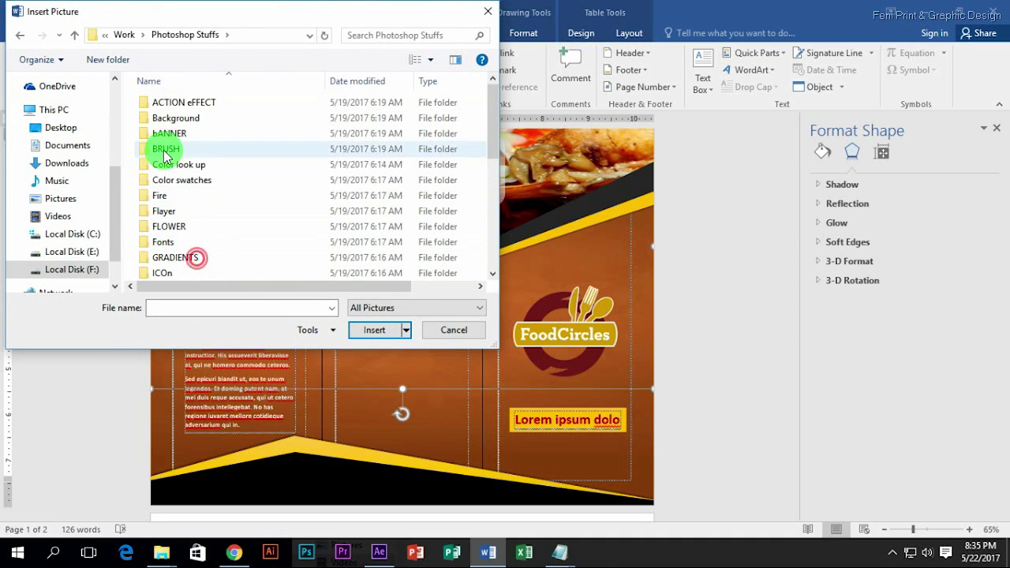
double_click(162, 272)
click(414, 59)
mouse_move(494, 108)
mouse_down()
mouse_move(494, 245)
mouse_move(497, 208)
mouse_up()
double_click(281, 158)
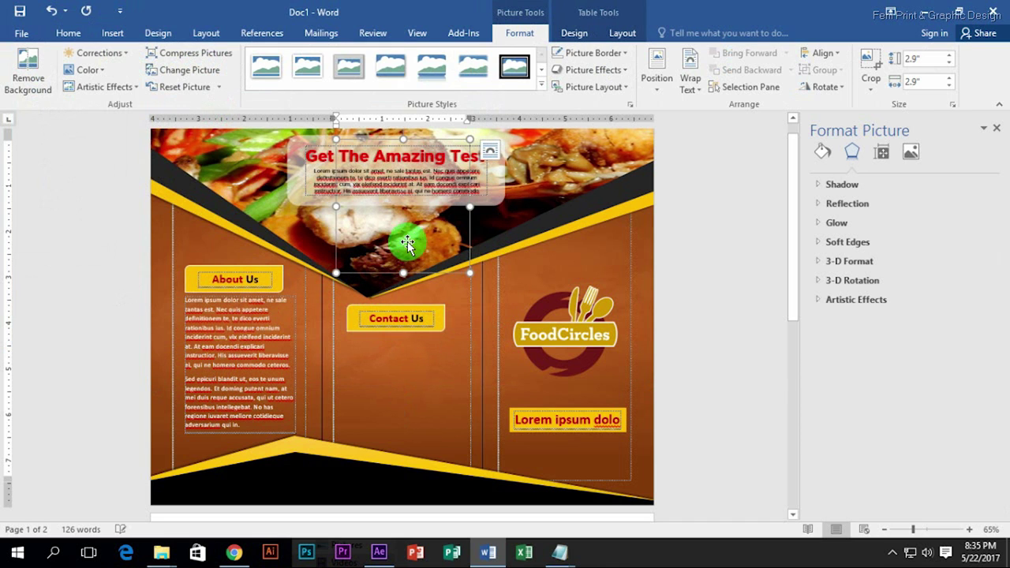
Set the pin's text wrapping, shrink it to 0.73" and place it on the FoodCircles logo.
click(692, 79)
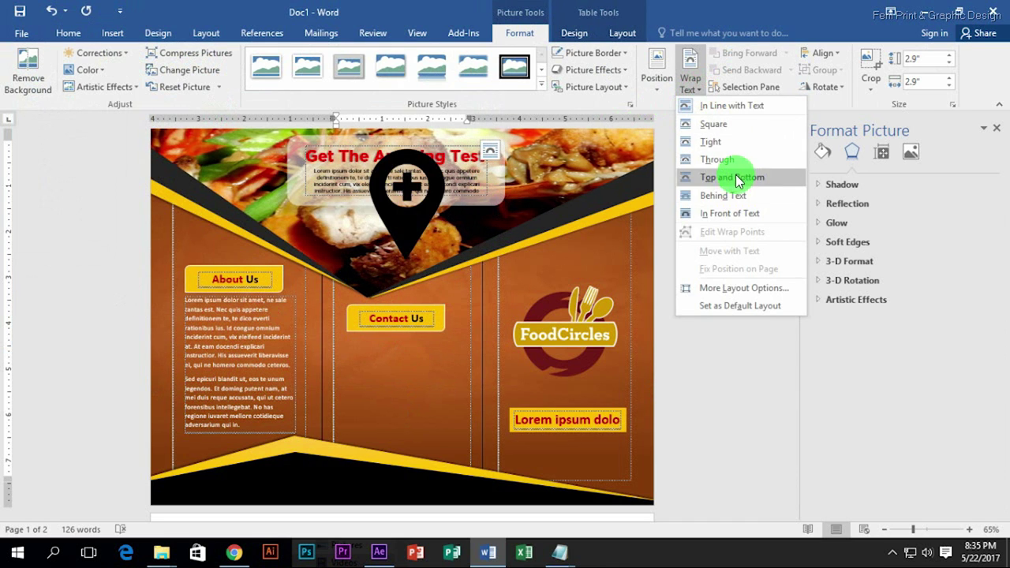
click(735, 174)
drag(464, 189, 385, 393)
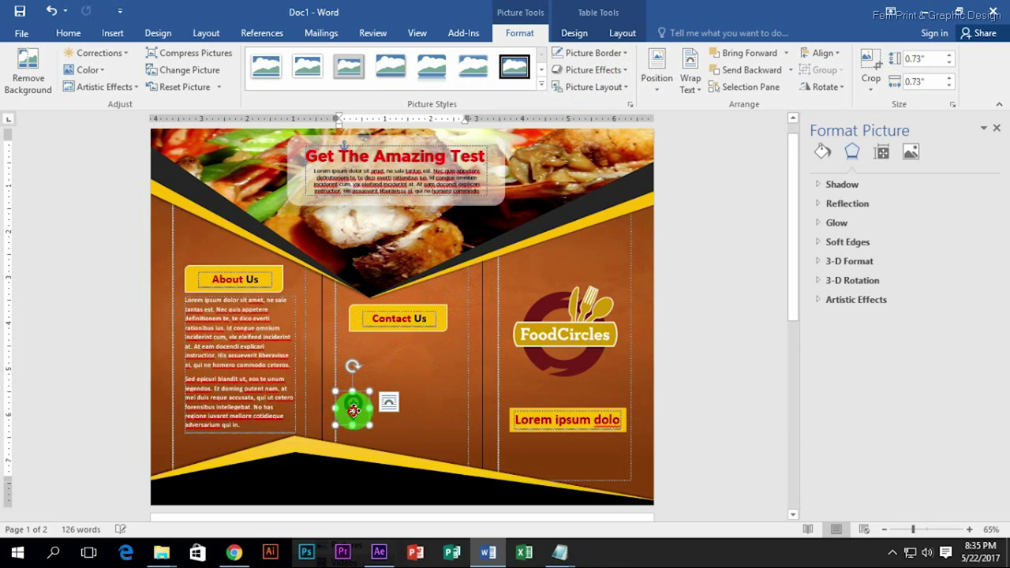
drag(499, 324, 513, 333)
scroll(322, 368, up, 3)
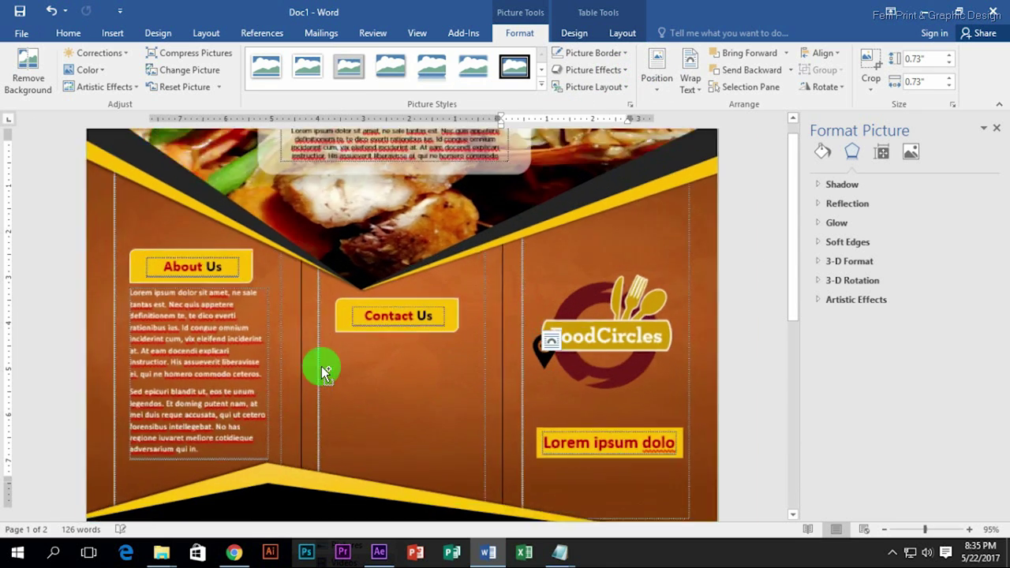
click(112, 33)
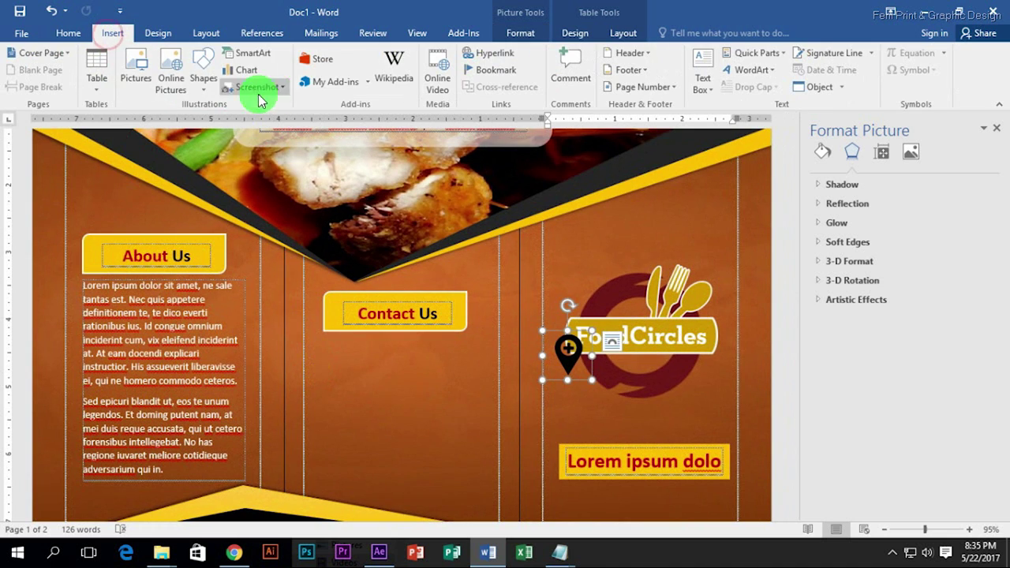
click(175, 34)
Draw a small diamond below Contact Us and duplicate it into a column of four.
click(112, 32)
click(203, 79)
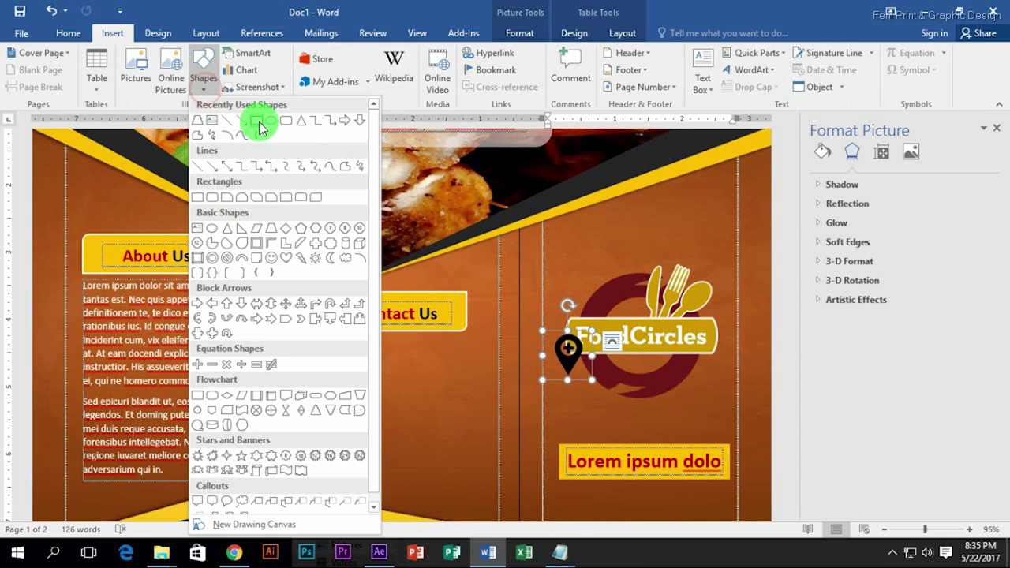
click(271, 189)
scroll(335, 299, down, 2)
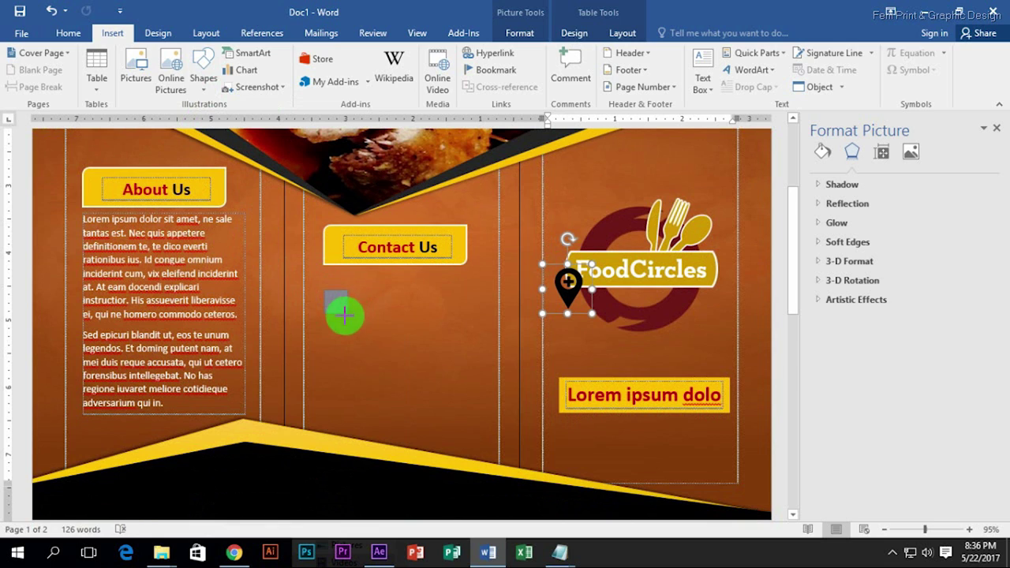
drag(344, 315, 347, 314)
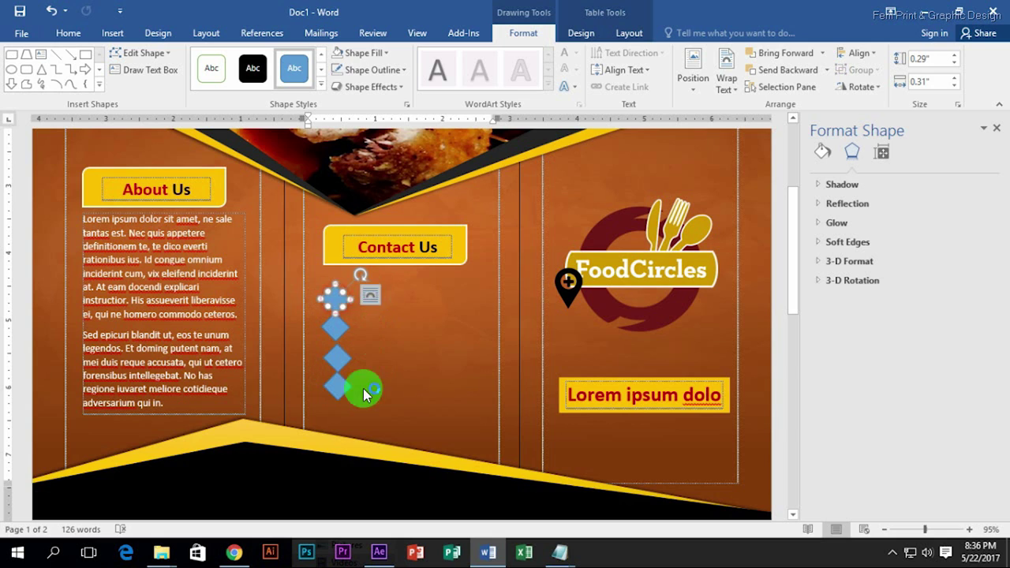
key(ctrl+z)
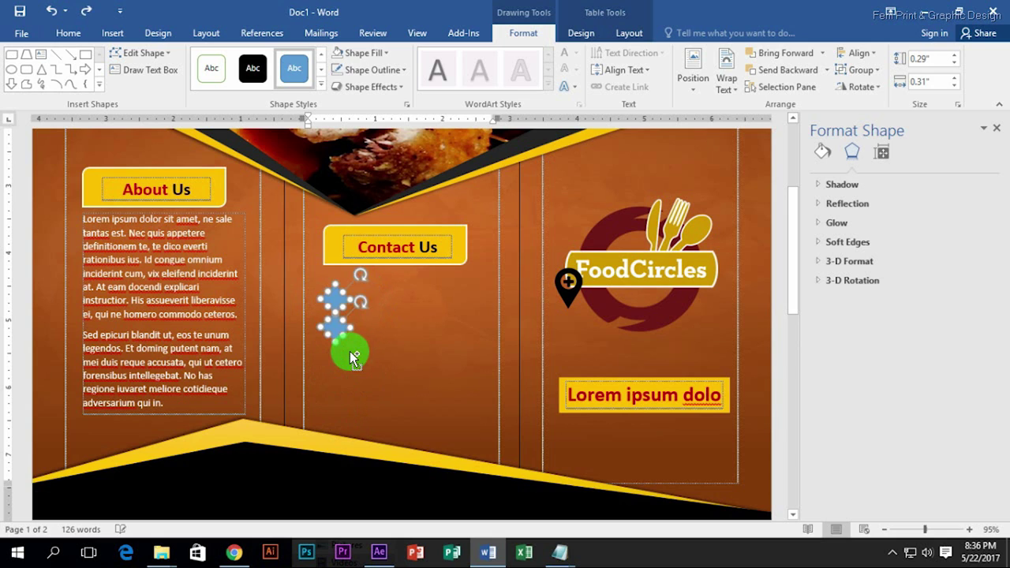
click(336, 322)
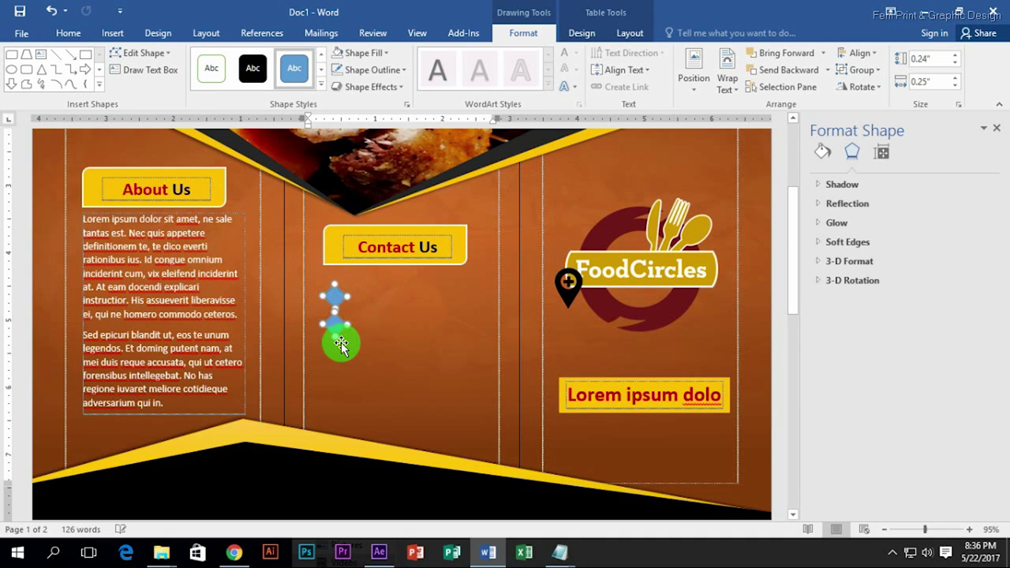
drag(340, 345, 337, 348)
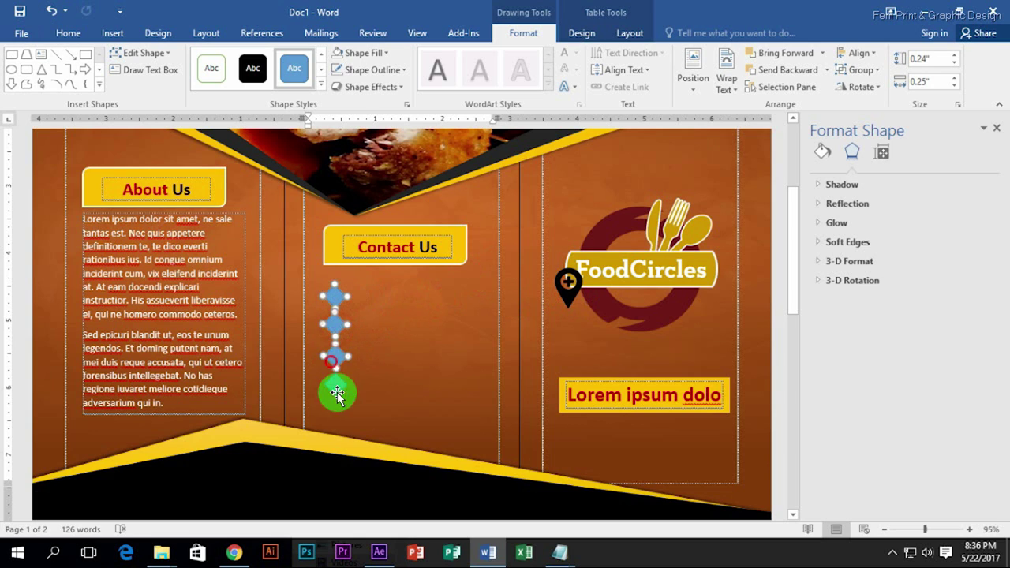
drag(337, 392, 337, 387)
Give the diamonds a yellow outline and yellow fill, and move the map pin onto the top one.
click(387, 55)
click(367, 182)
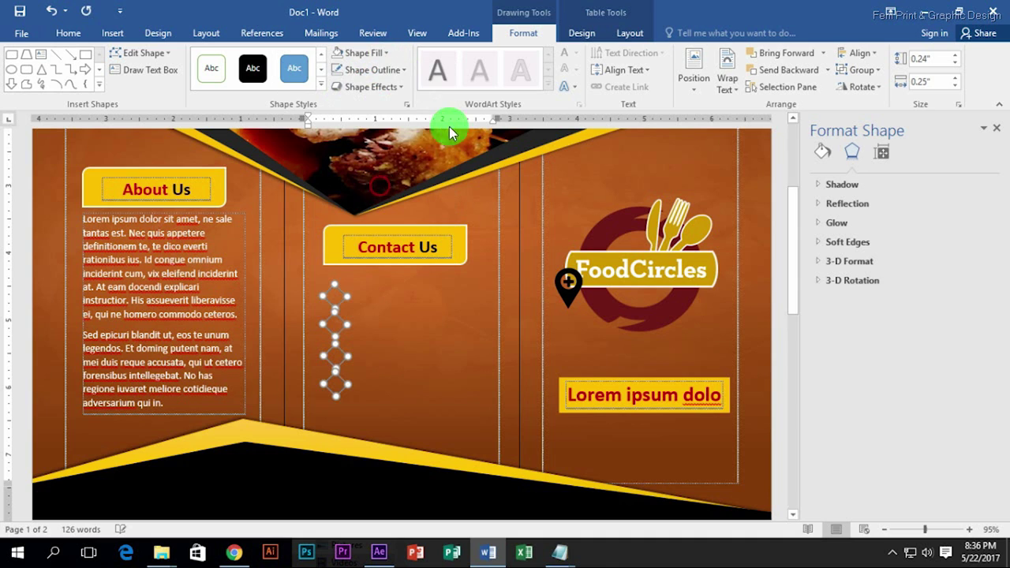
click(402, 70)
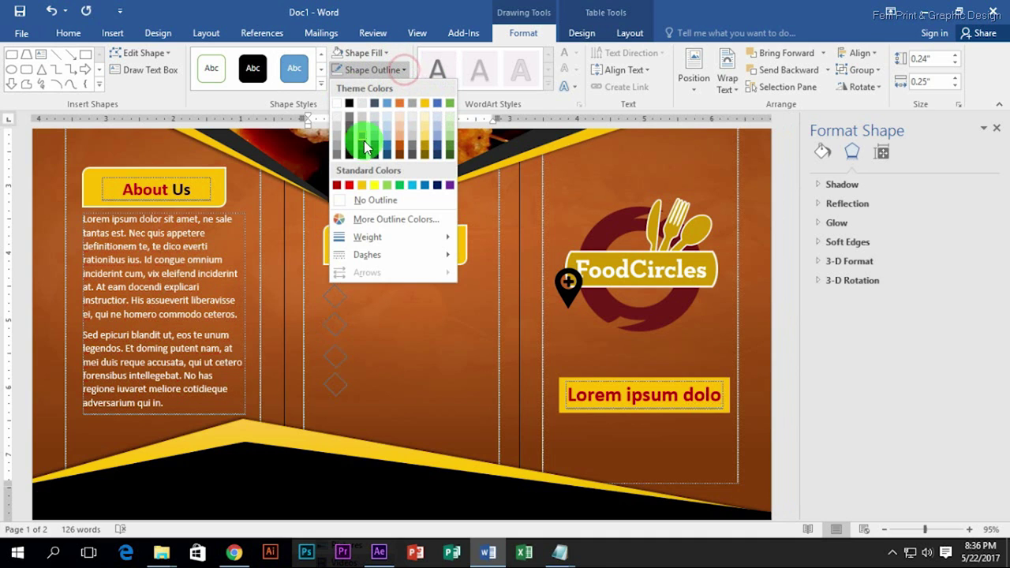
click(376, 185)
click(364, 53)
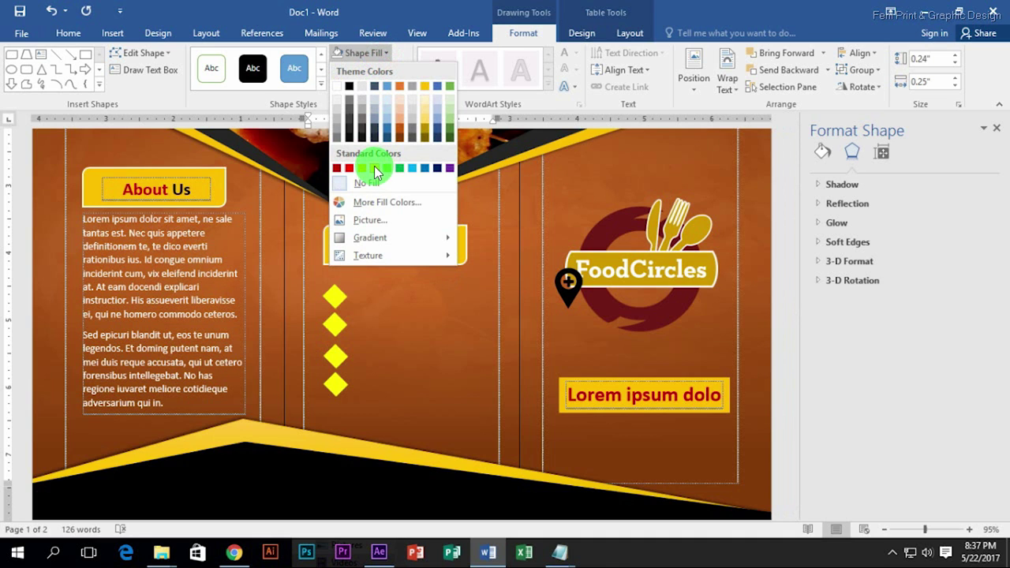
click(376, 169)
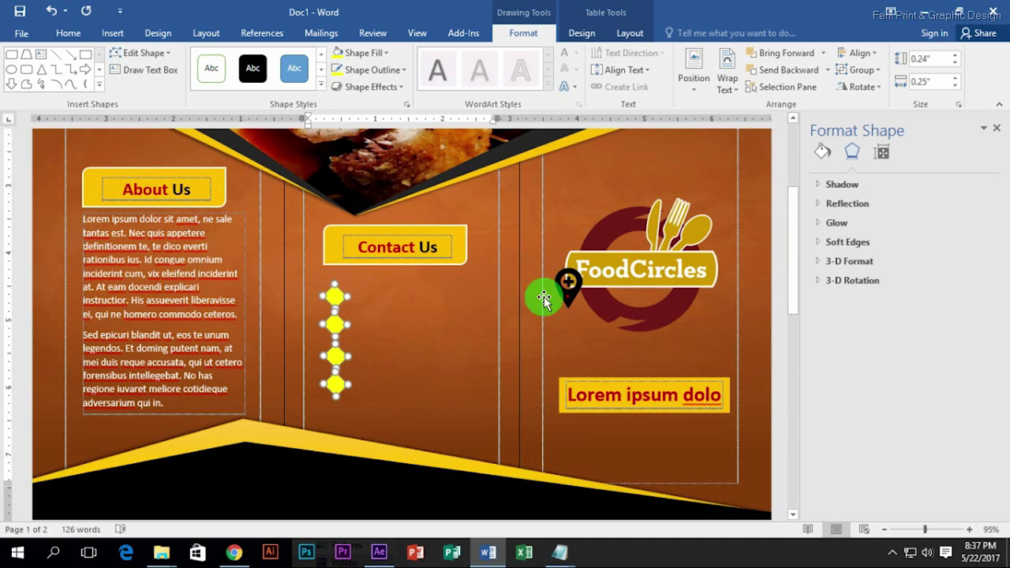
drag(556, 288, 334, 300)
Change the map pin's text wrapping, ending on Top and Bottom.
click(576, 32)
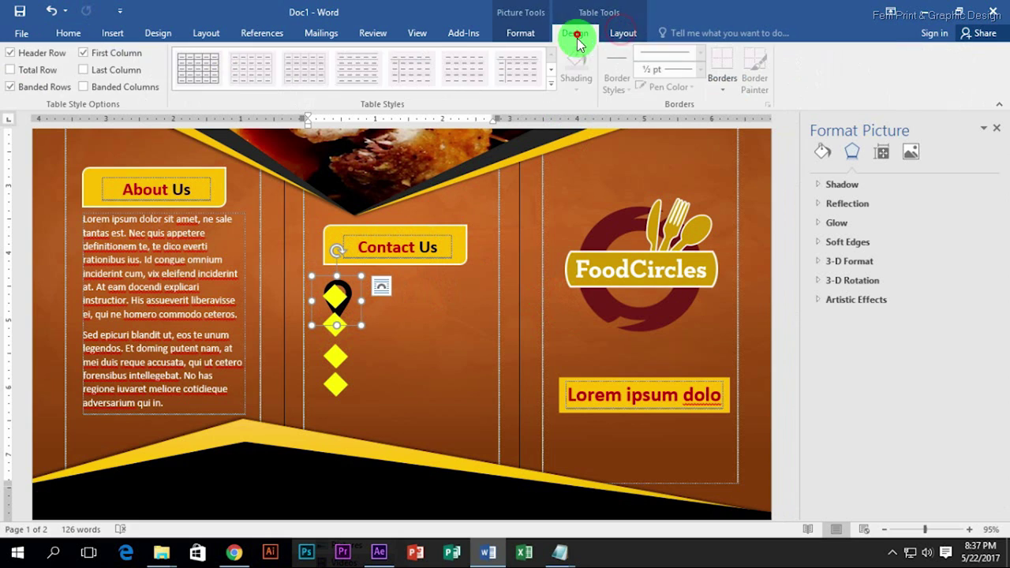
click(520, 32)
click(694, 87)
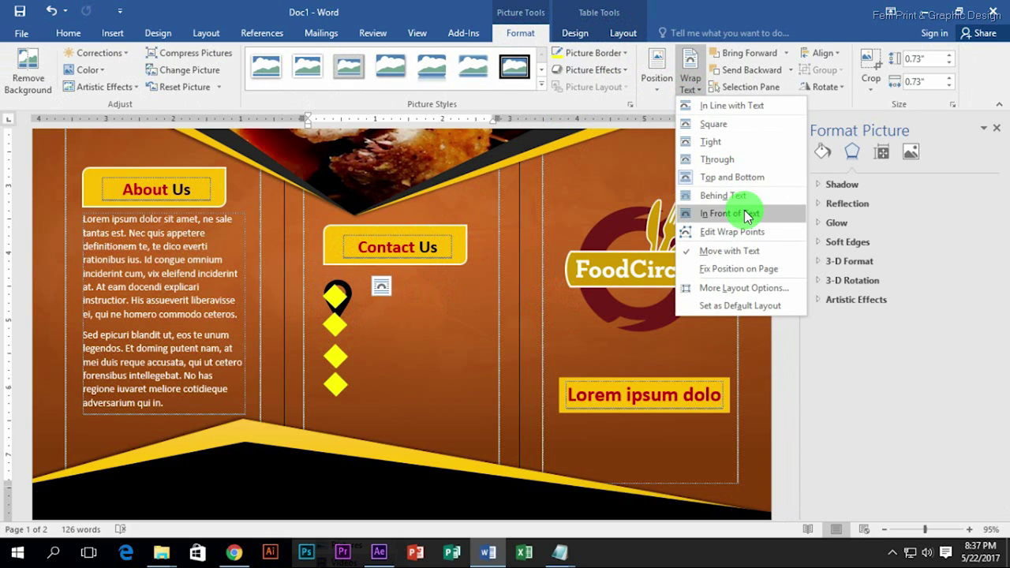
click(738, 213)
click(658, 91)
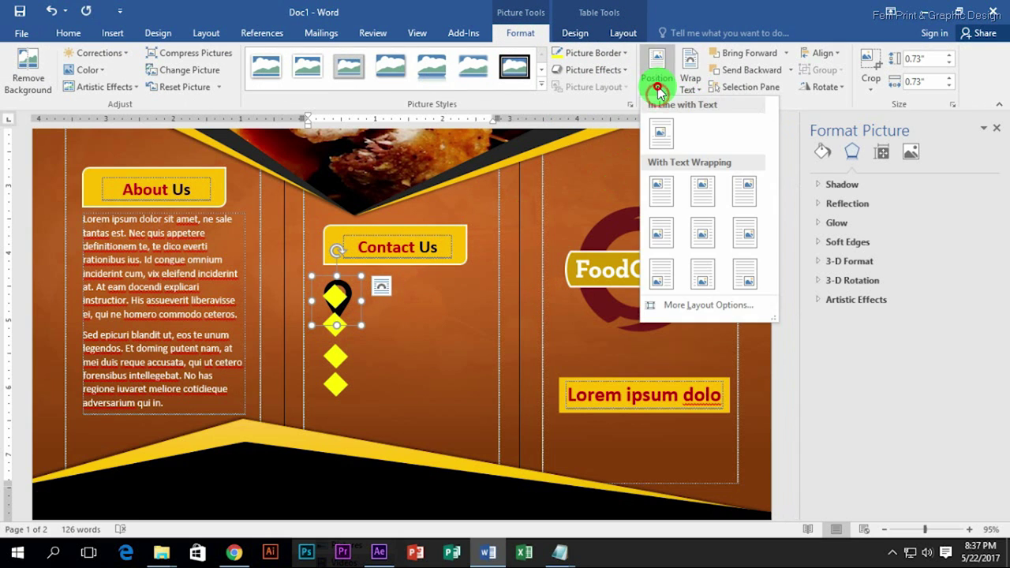
click(694, 87)
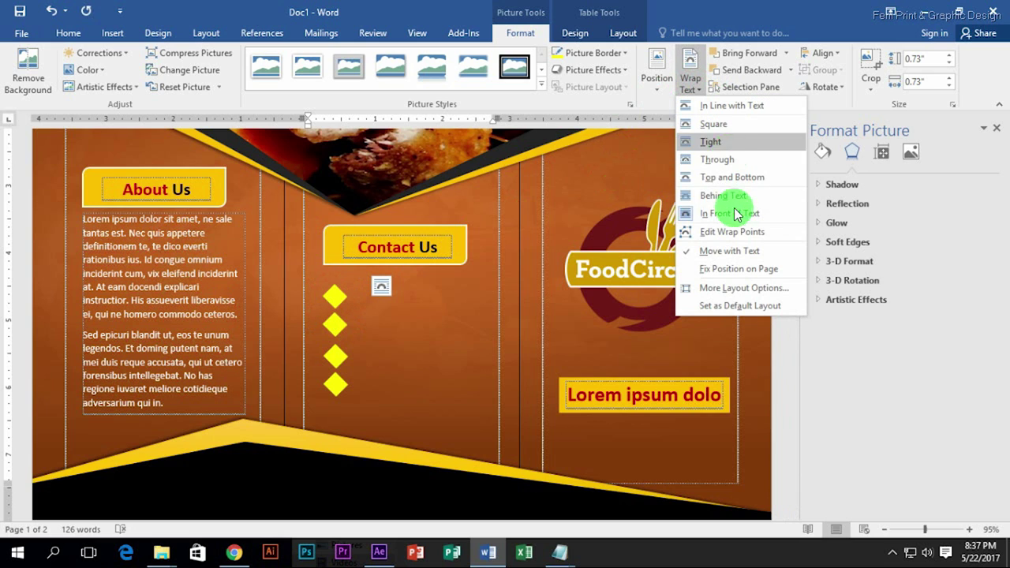
click(742, 177)
Bring the pin to front and center it inside the top yellow diamond.
drag(335, 296, 392, 299)
right_click(391, 298)
mouse_move(437, 252)
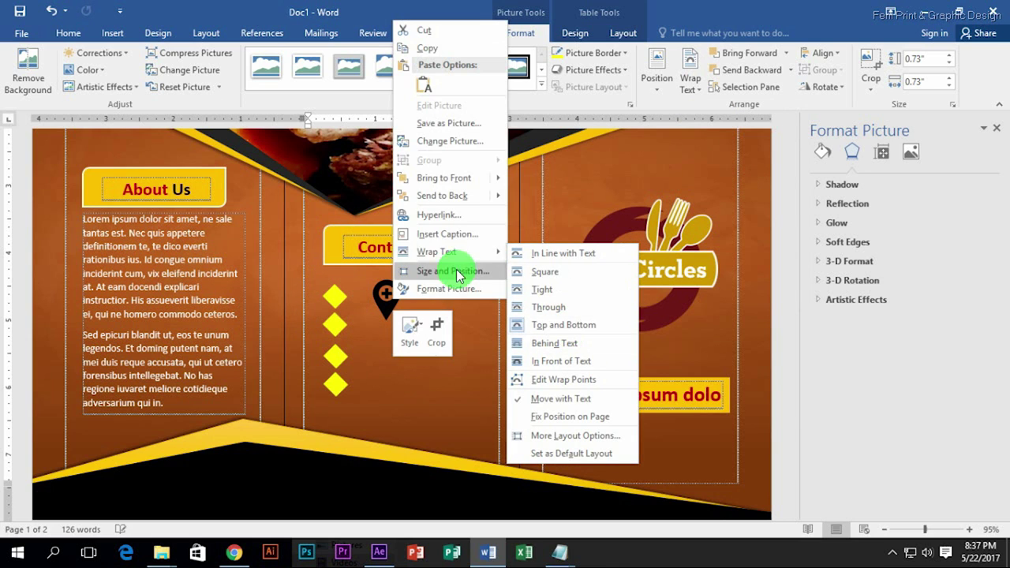
mouse_move(444, 178)
click(537, 200)
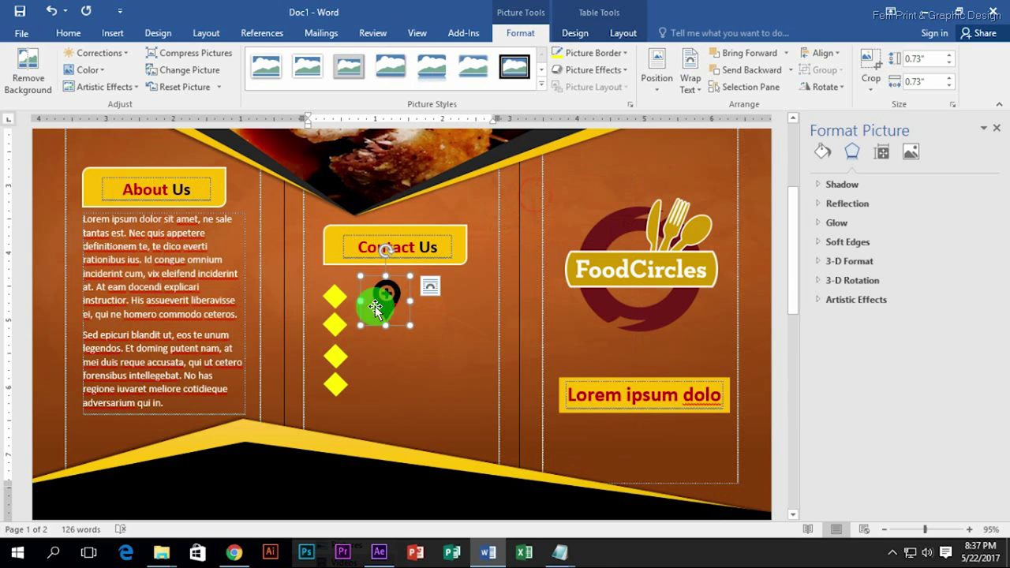
mouse_move(383, 294)
mouse_down()
mouse_move(341, 293)
mouse_move(337, 320)
mouse_up()
scroll(341, 294, up, 3)
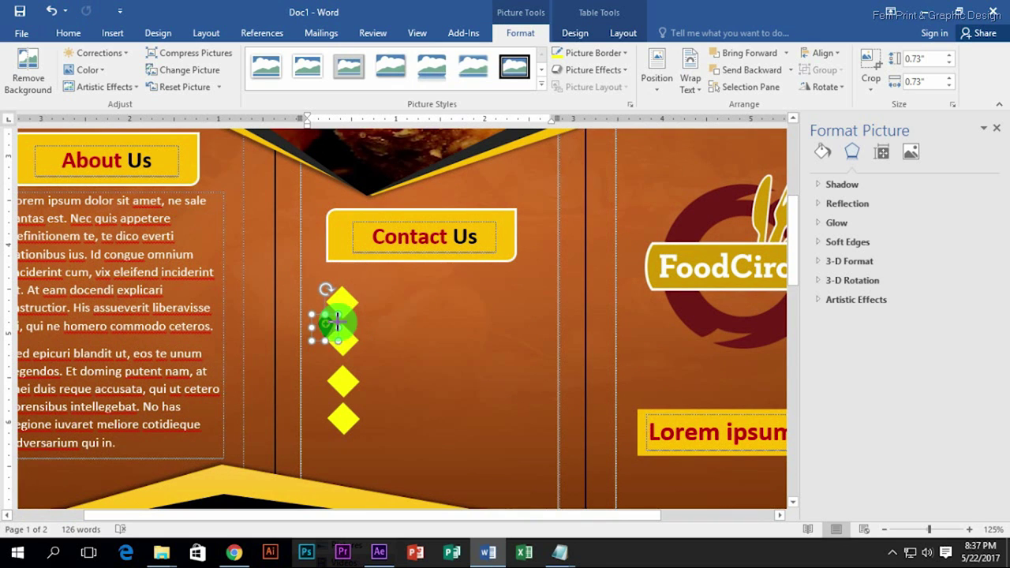
click(344, 306)
scroll(323, 331, up, 2)
scroll(323, 332, up, 2)
click(325, 331)
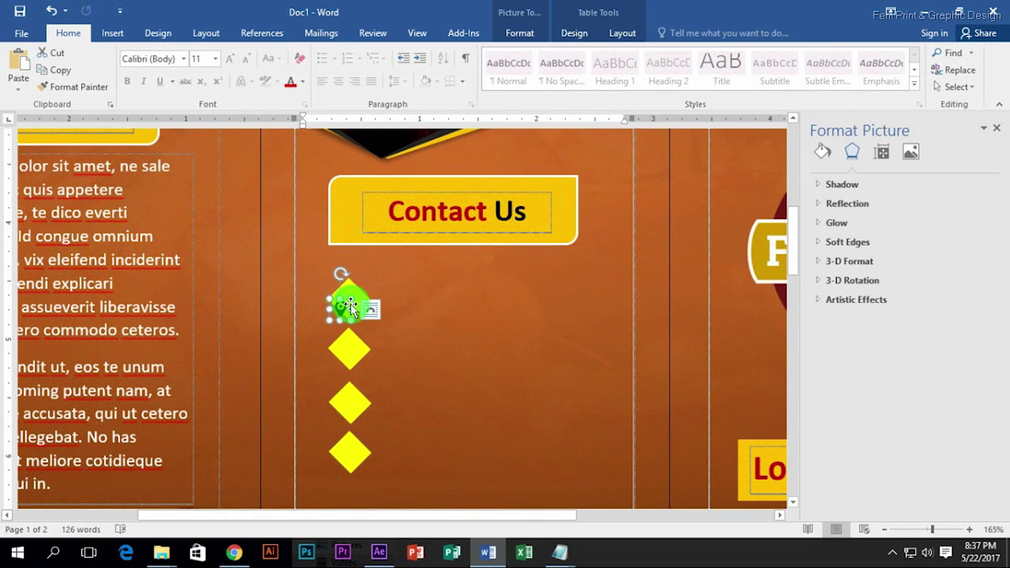
scroll(350, 306, up, 2)
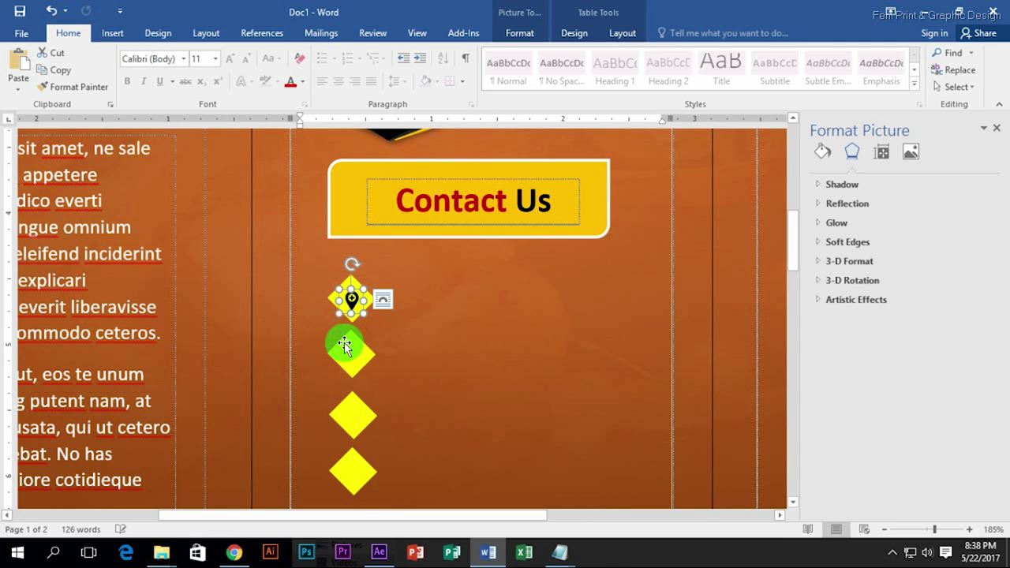
click(112, 32)
Set the phone icon behind text, shrink it to 0.16" and place it on the second diamond.
click(134, 69)
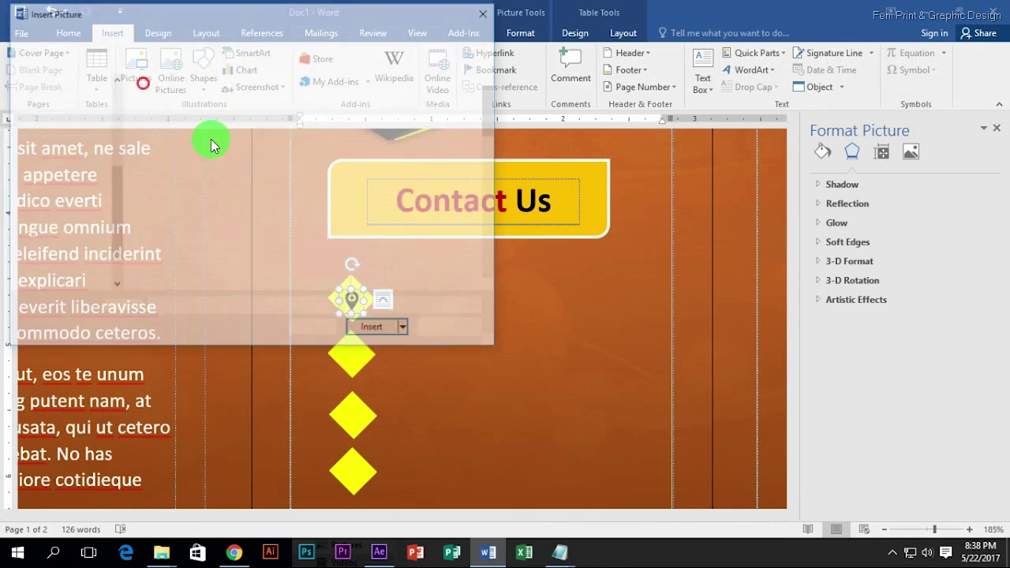
scroll(355, 212, down, 5)
scroll(334, 198, up, 2)
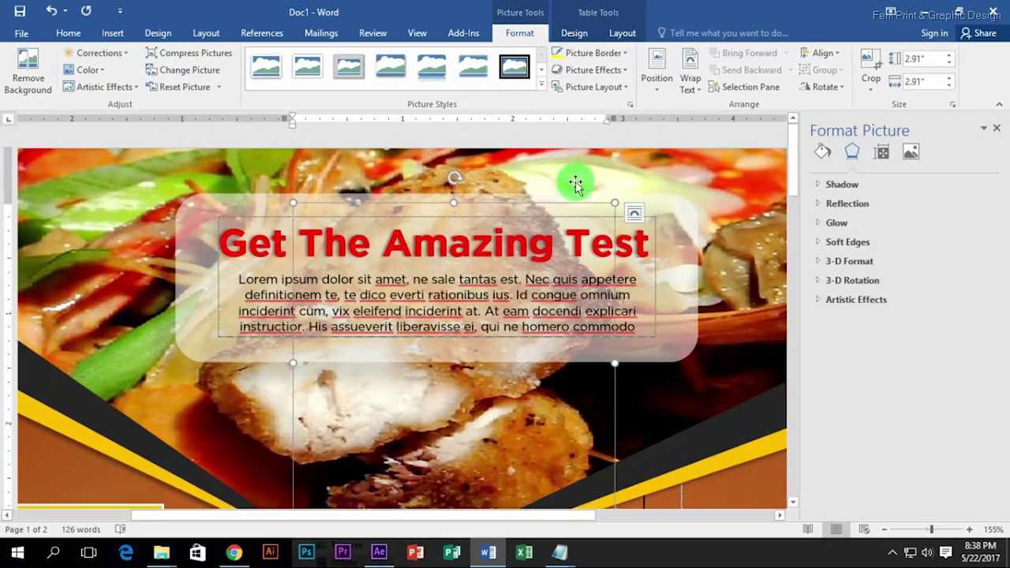
click(695, 81)
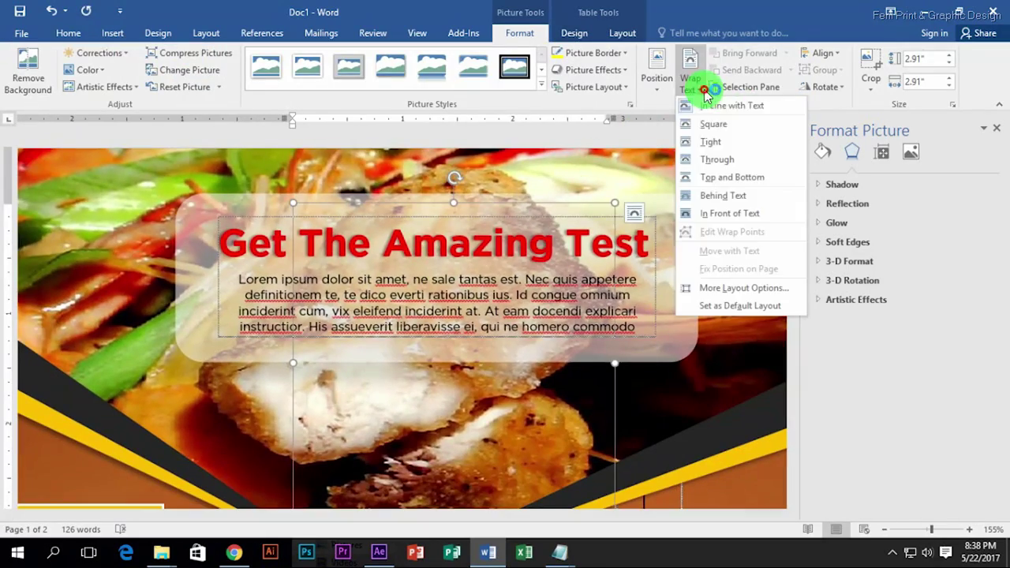
click(728, 194)
scroll(372, 384, down, 5)
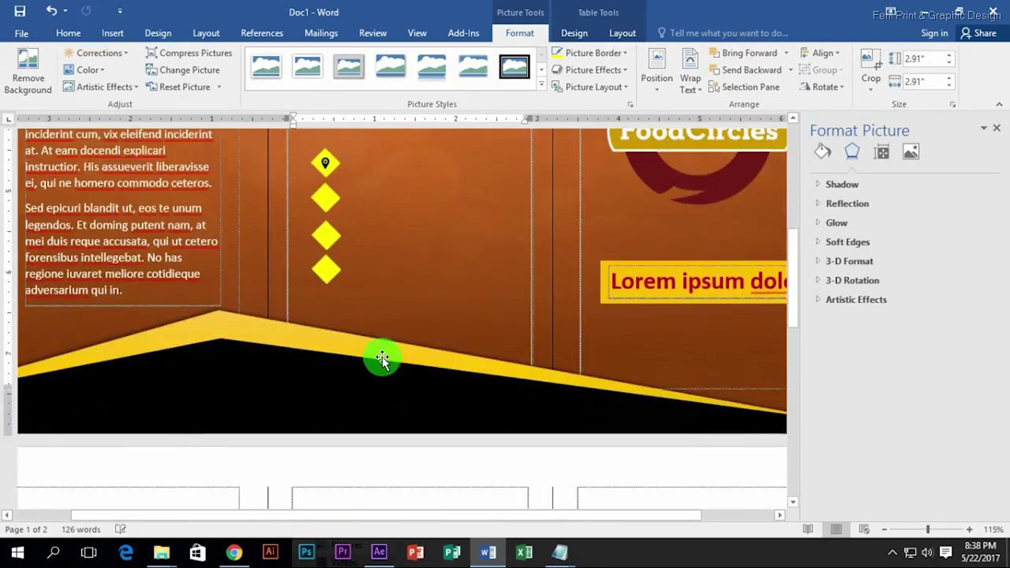
drag(372, 451, 377, 372)
mouse_move(526, 184)
mouse_down()
mouse_move(335, 379)
mouse_move(339, 327)
mouse_move(314, 342)
mouse_up()
scroll(332, 326, up, 6)
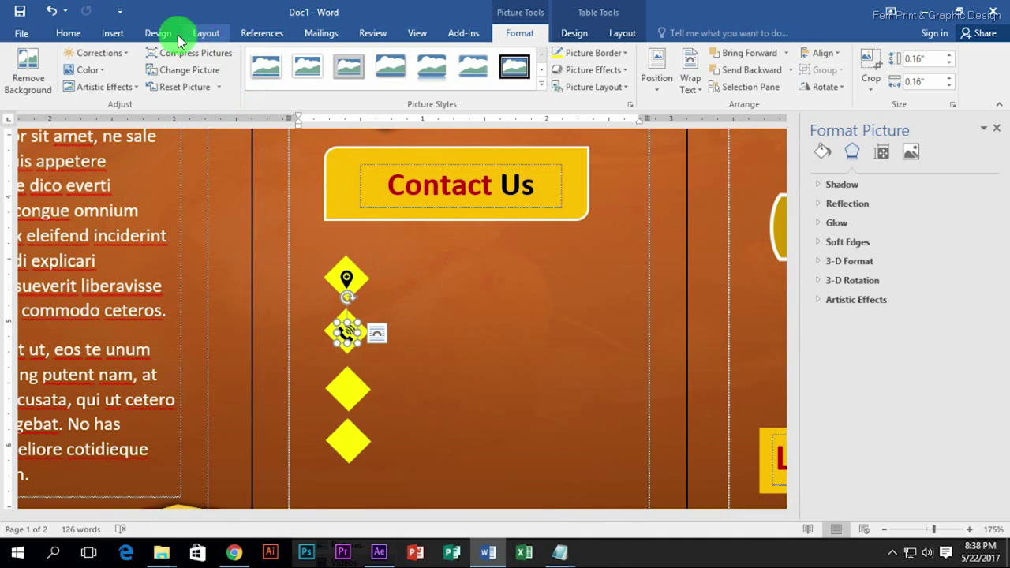
click(158, 33)
click(112, 32)
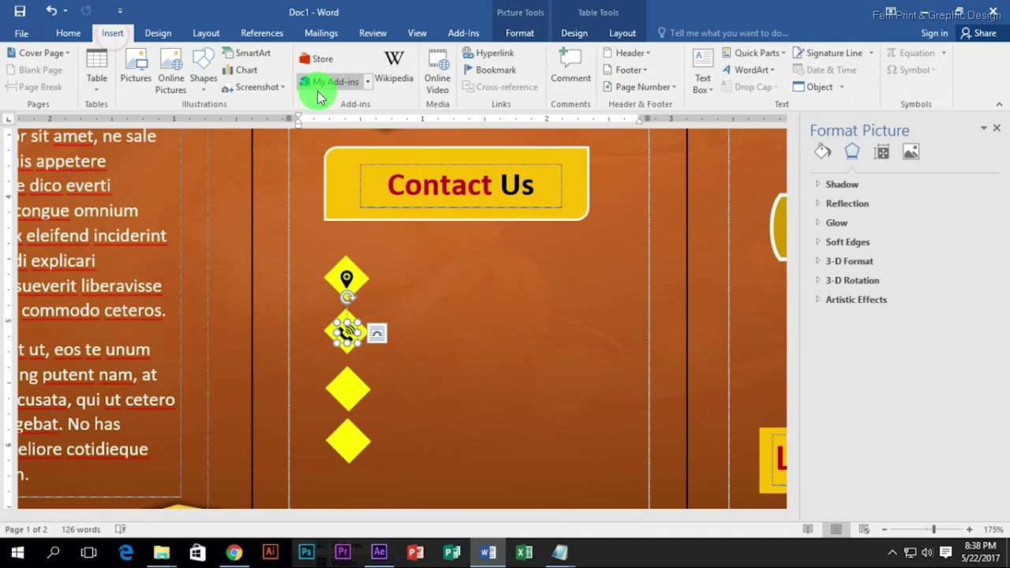
Insert the envelope mail icon and set it In Front of Text.
click(146, 89)
scroll(327, 218, down, 2)
scroll(198, 260, down, 3)
scroll(203, 213, up, 4)
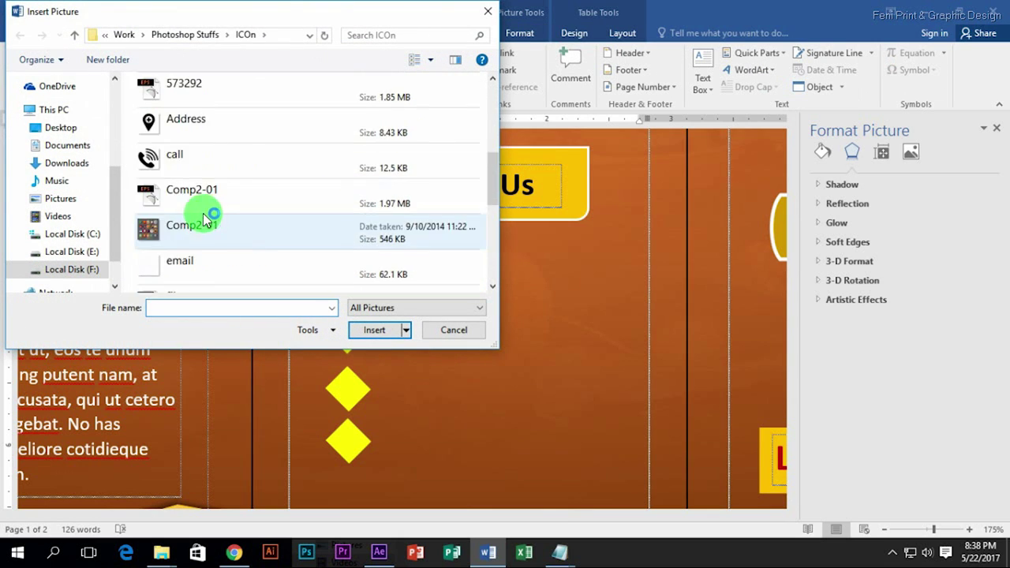
scroll(206, 211, up, 2)
scroll(201, 197, down, 5)
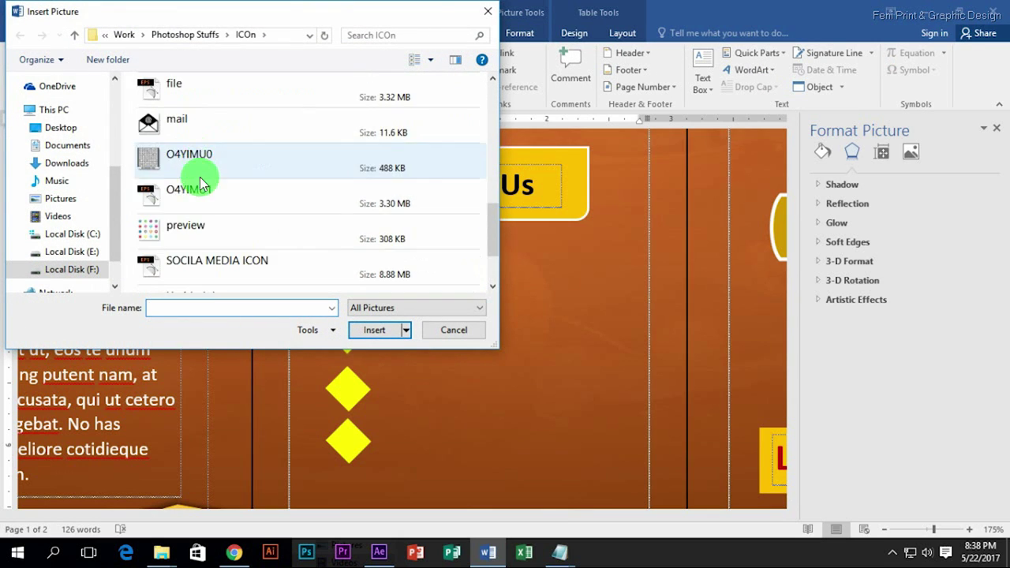
double_click(199, 183)
click(690, 70)
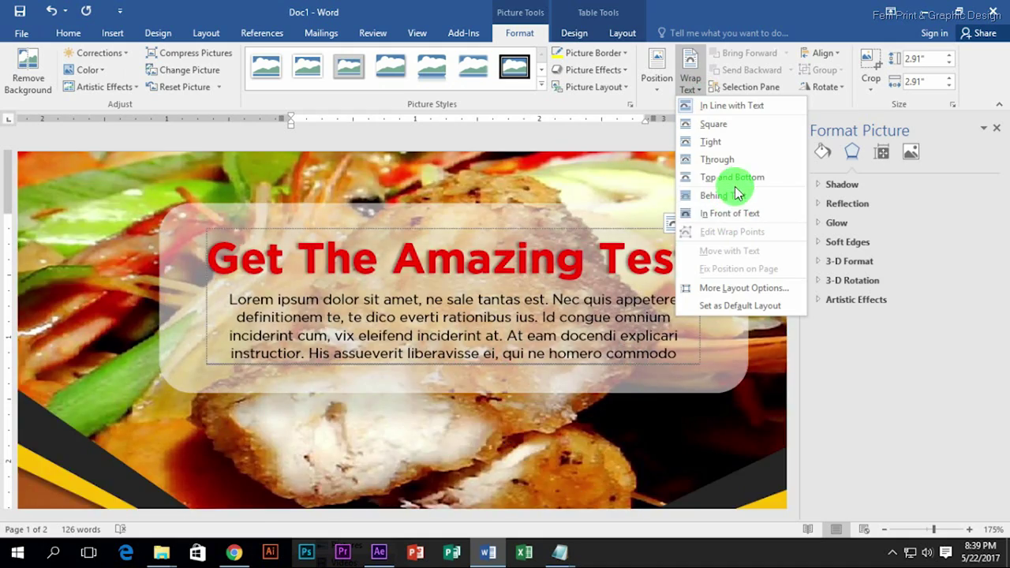
click(734, 194)
Shrink the envelope icon and place it on the third yellow diamond.
mouse_move(557, 288)
mouse_down()
mouse_move(627, 333)
mouse_move(467, 255)
mouse_up()
drag(645, 413, 439, 281)
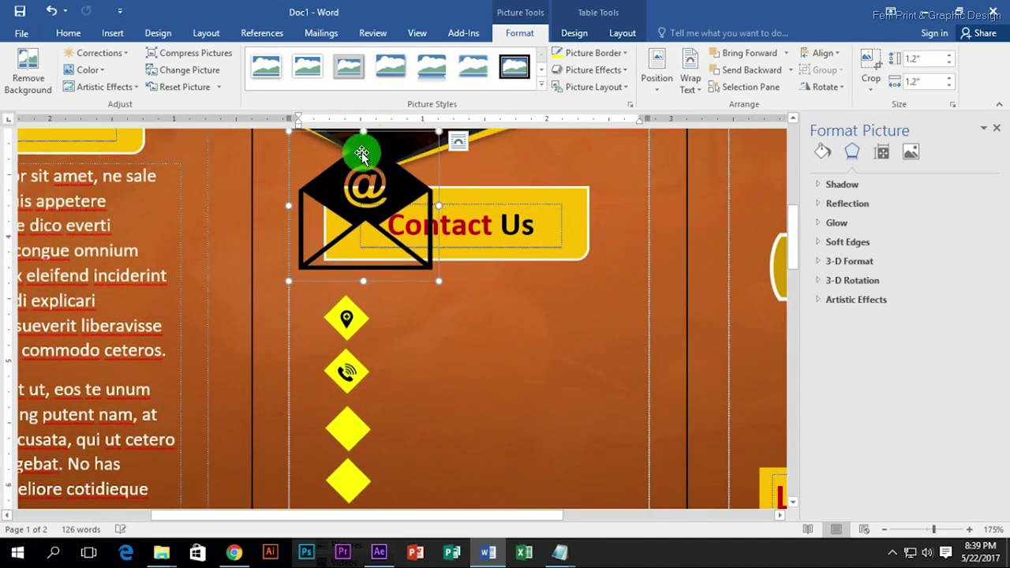
drag(361, 151, 421, 421)
mouse_move(466, 295)
mouse_down()
mouse_move(371, 192)
mouse_move(363, 236)
mouse_move(357, 181)
mouse_move(350, 232)
mouse_up()
scroll(361, 214, up, 3)
Open the picture picker and browse into the PNG icons subfolder.
click(158, 32)
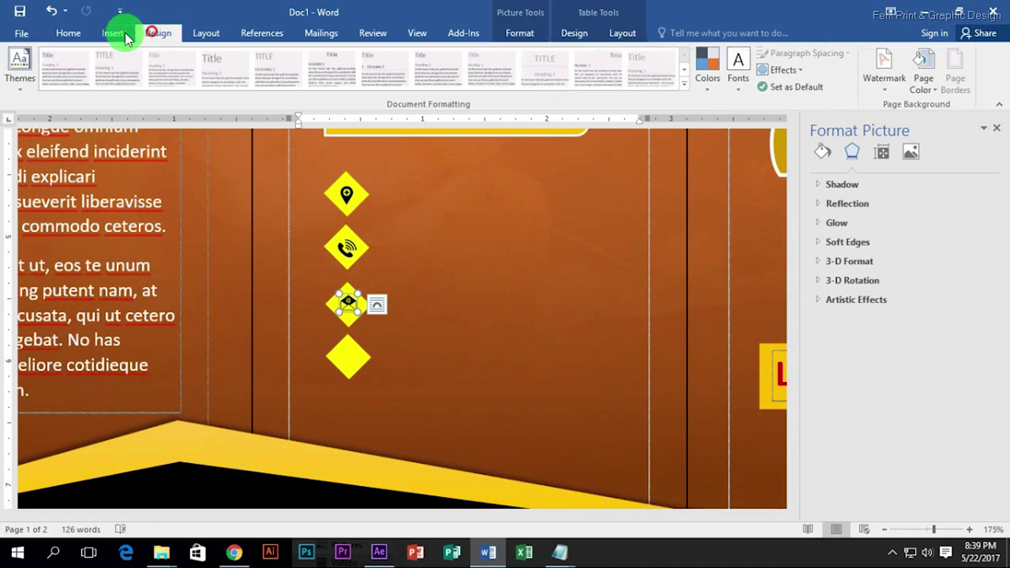
click(112, 32)
click(138, 85)
scroll(265, 200, down, 5)
scroll(267, 207, up, 1)
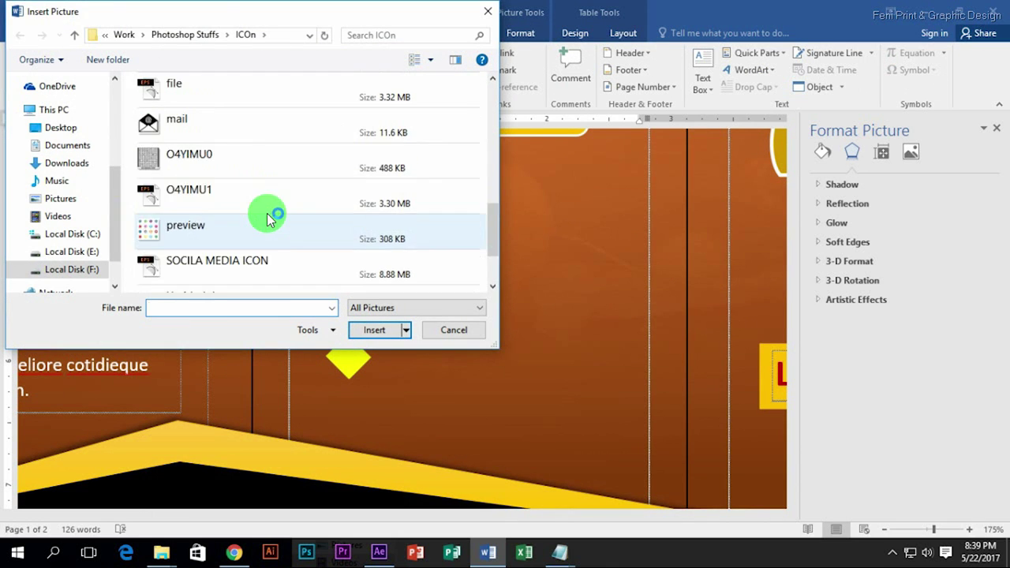
scroll(267, 213, up, 5)
scroll(267, 214, up, 2)
double_click(219, 90)
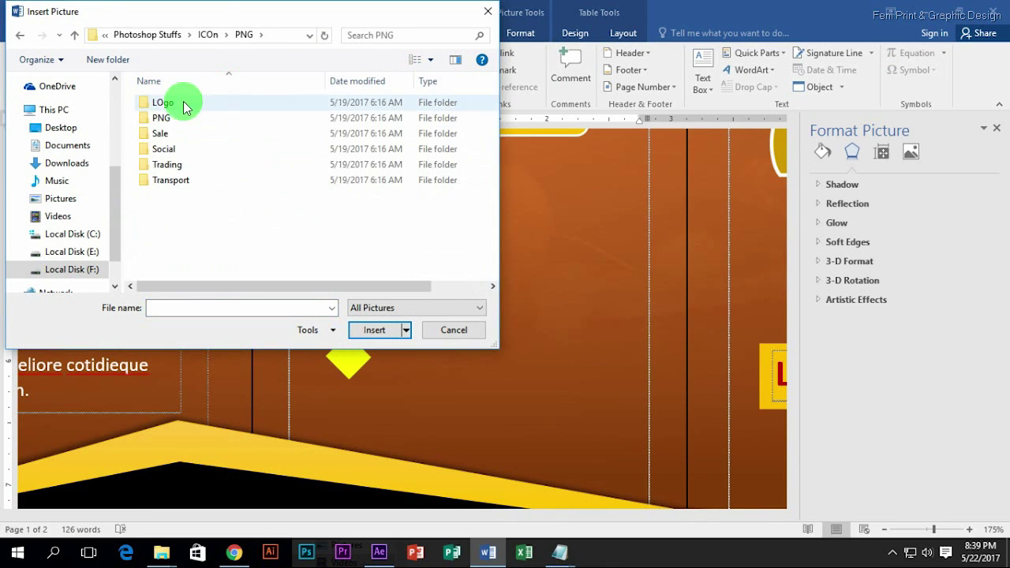
double_click(181, 100)
Insert the WWW web icon and set it In Front of Text.
scroll(290, 189, down, 3)
scroll(290, 190, down, 5)
scroll(290, 192, down, 5)
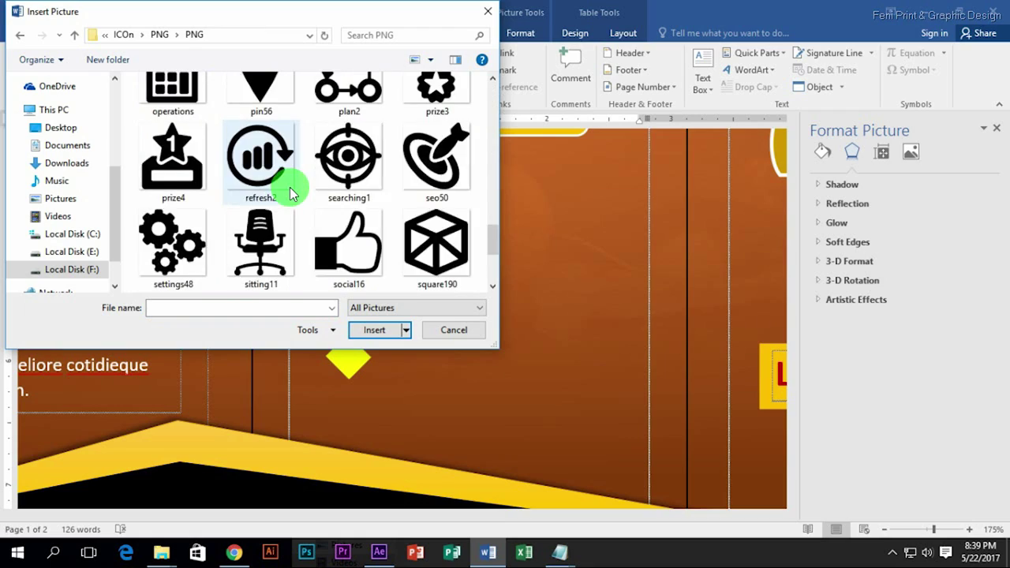
scroll(353, 258, down, 5)
double_click(352, 258)
click(691, 79)
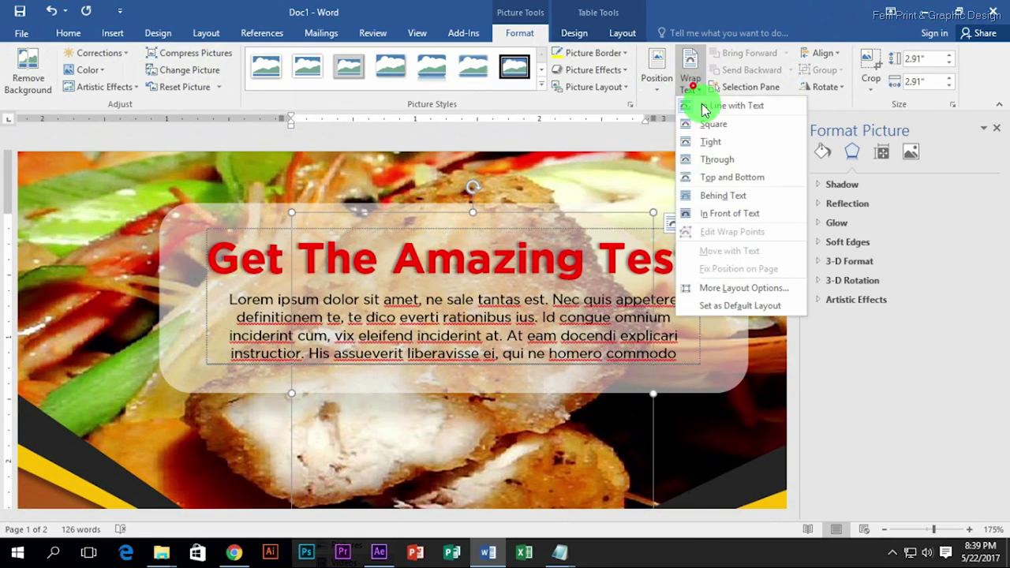
click(733, 215)
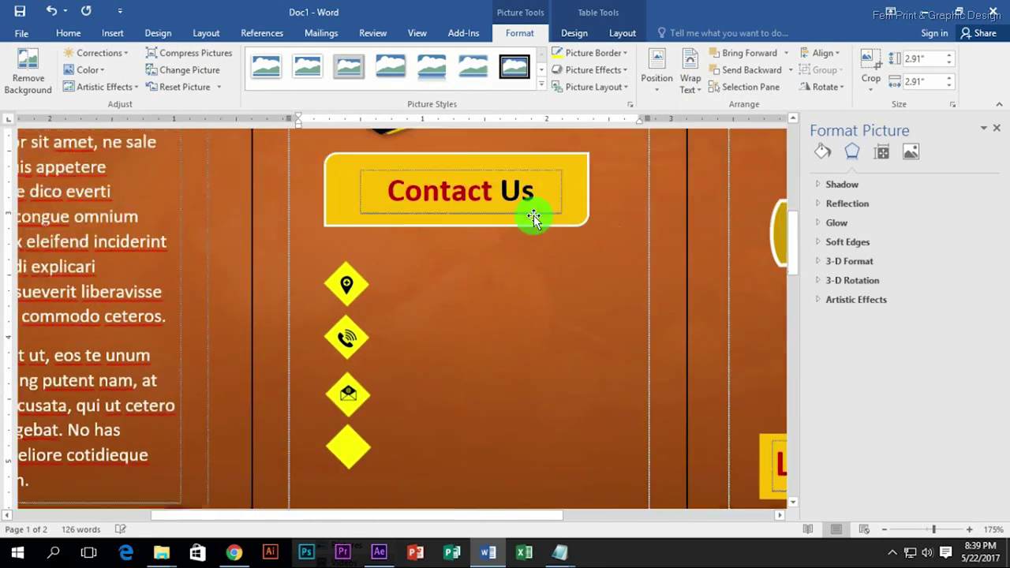
Shrink the web icon and place it on the fourth yellow diamond.
drag(532, 295, 444, 419)
drag(599, 461, 379, 421)
scroll(379, 406, down, 5)
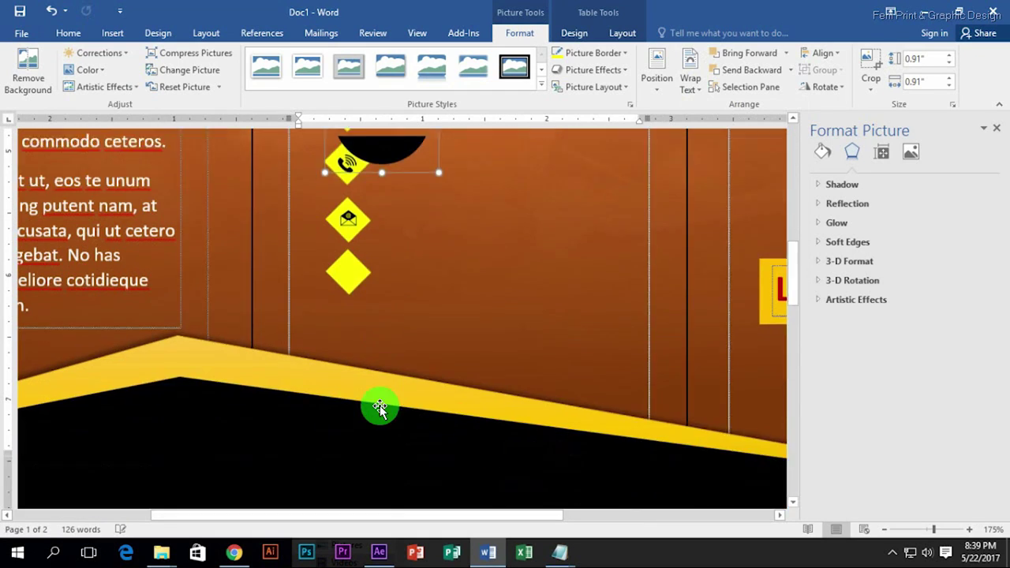
mouse_move(366, 150)
mouse_down()
mouse_move(398, 403)
mouse_move(321, 309)
mouse_up()
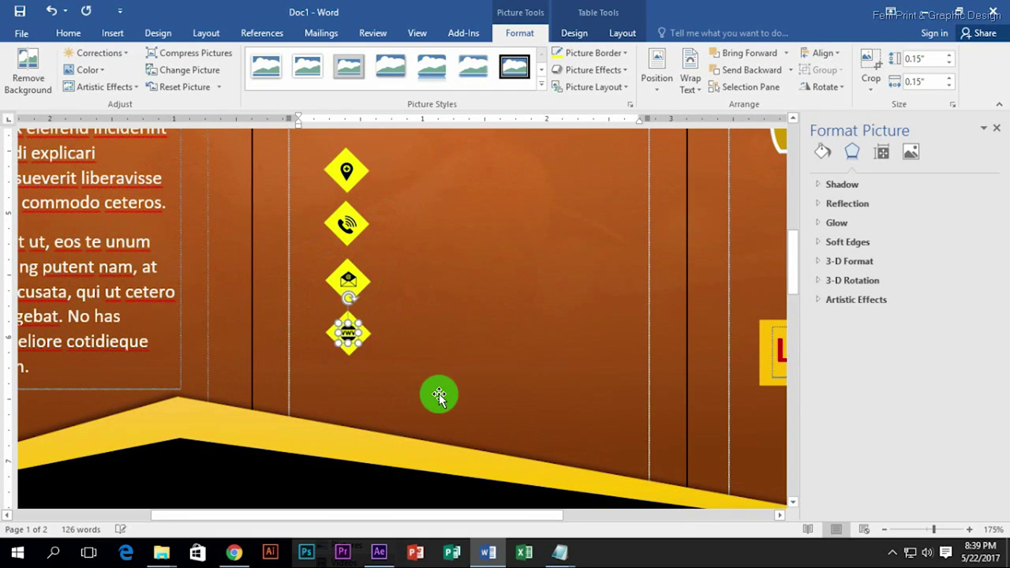
scroll(439, 397, up, 5)
Copy the Contact Us text box below it, make the copy shorter, and set its text to 12 pt.
click(451, 299)
drag(450, 300, 445, 363)
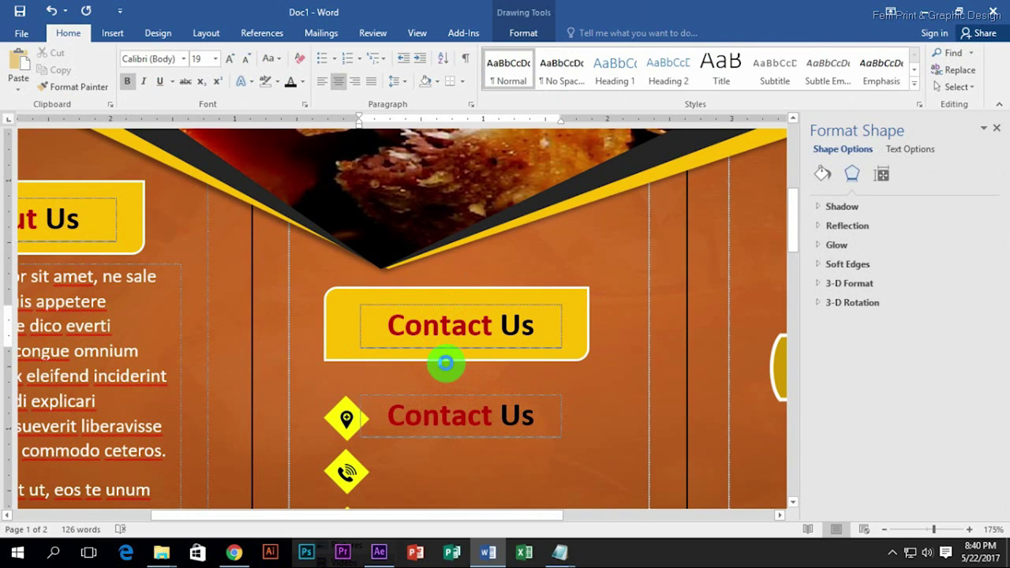
triple_click(428, 412)
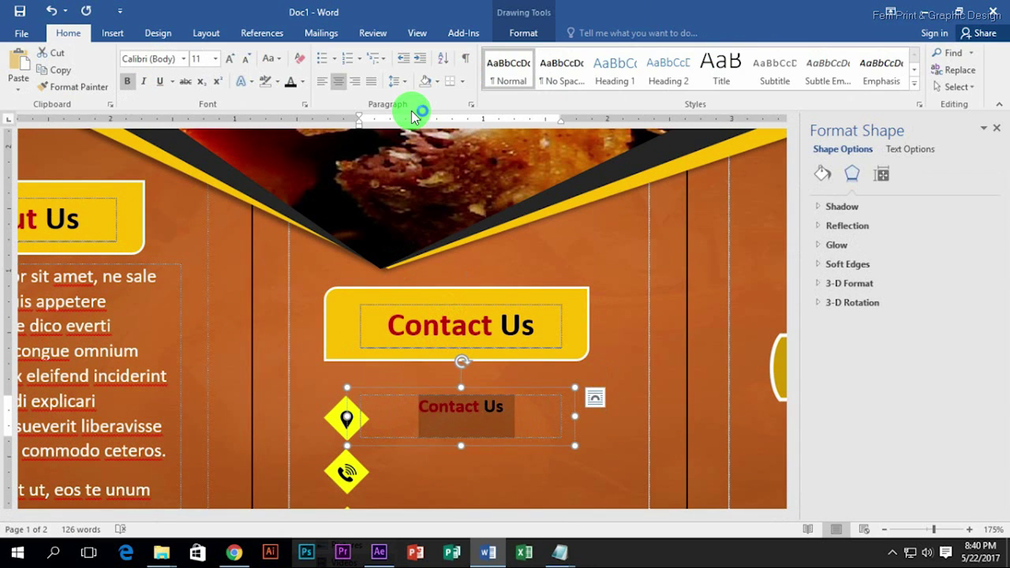
drag(574, 446, 570, 417)
triple_click(471, 409)
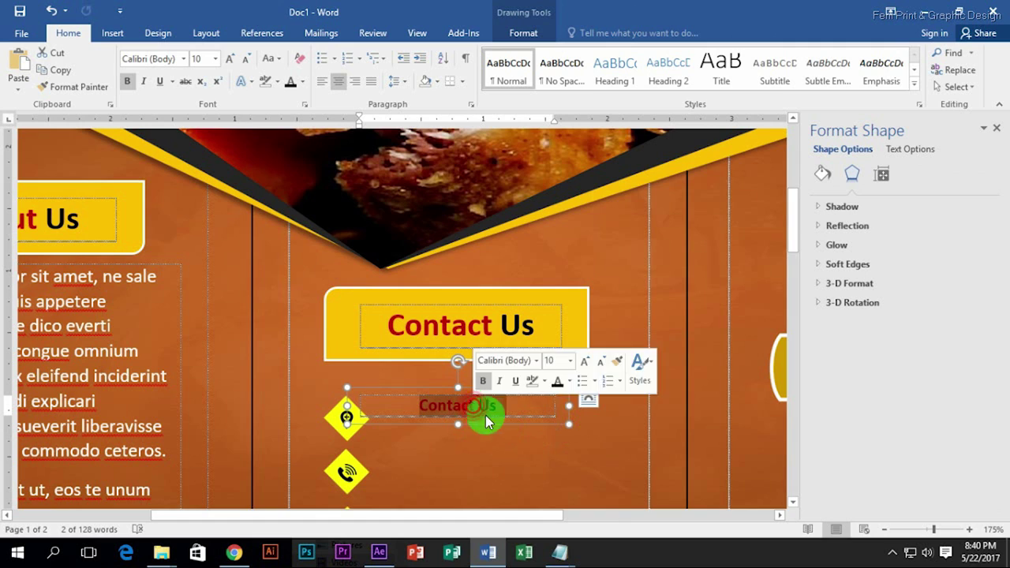
click(206, 59)
key(Return)
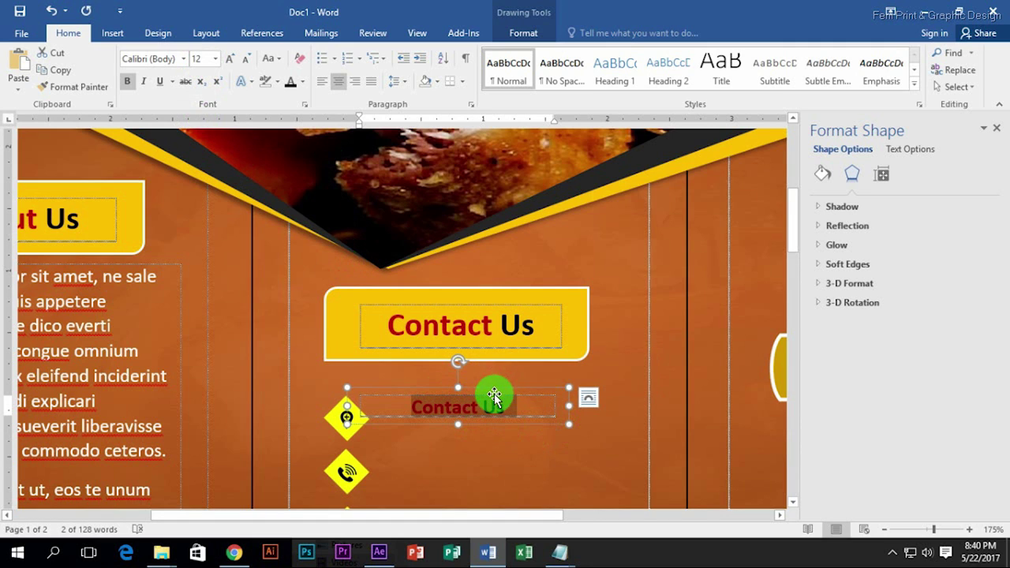
Place the copied box beside the location icon with left-aligned, white text.
drag(494, 395, 437, 416)
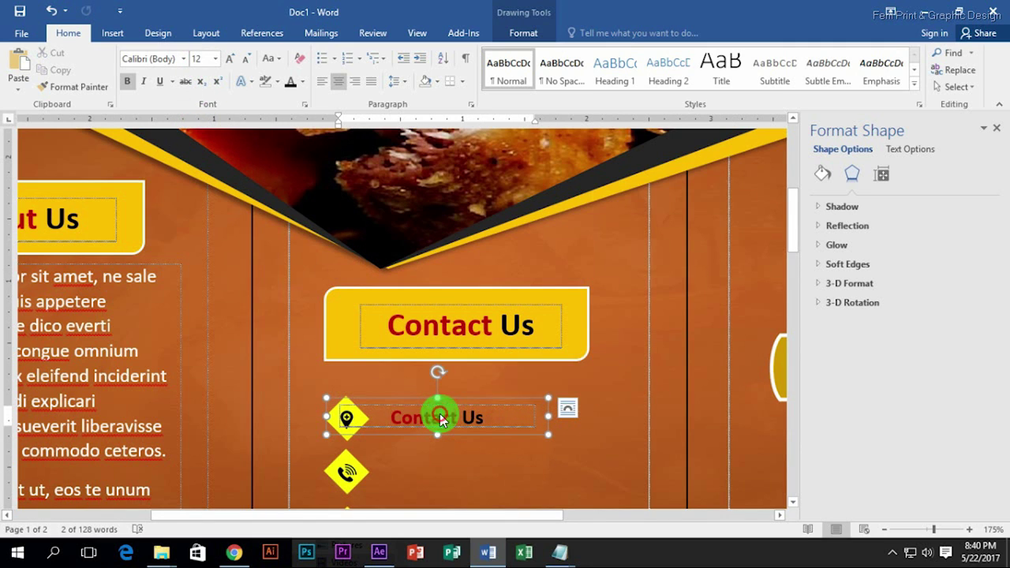
key(ctrl+l)
drag(414, 396, 451, 397)
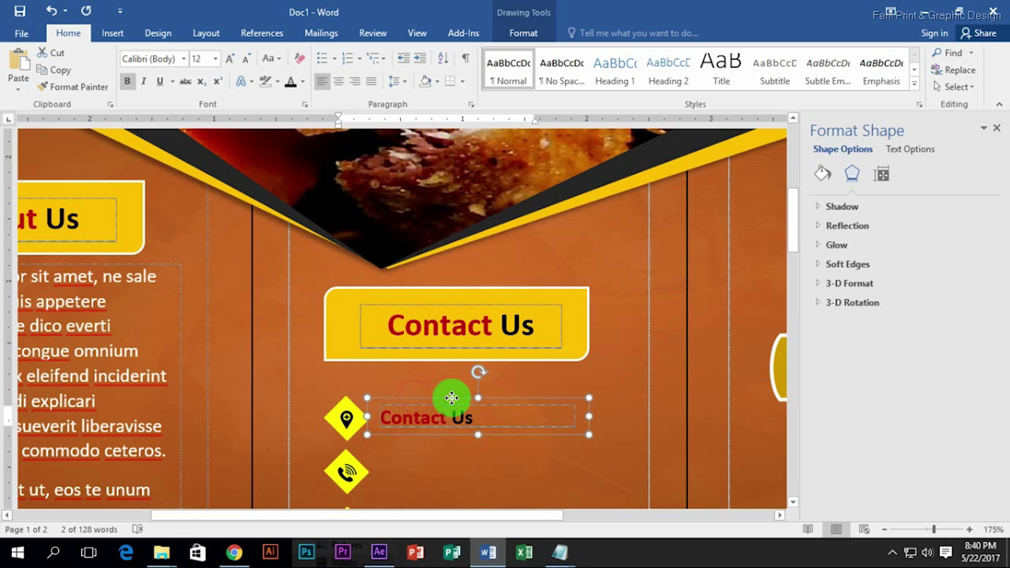
triple_click(437, 418)
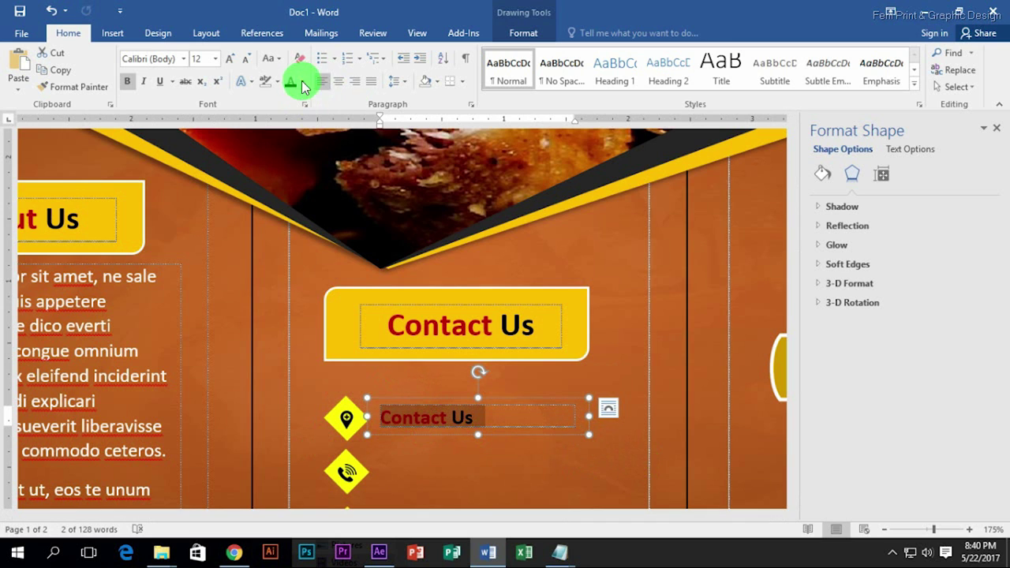
click(302, 81)
click(308, 128)
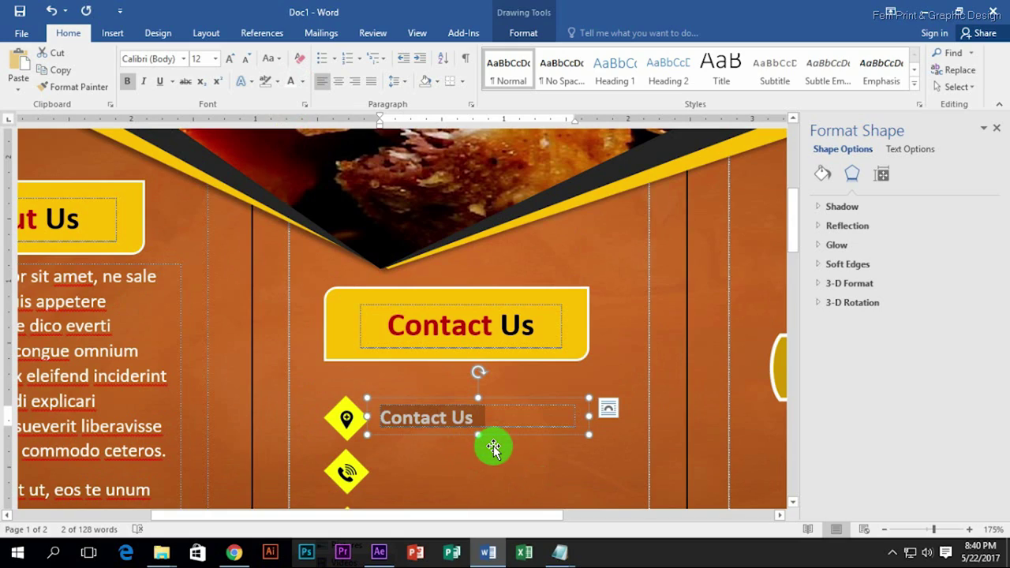
Replace the copy's text with the restaurant's two-line address and widen the box to fit.
ctrl+scroll(491, 445, down, 8)
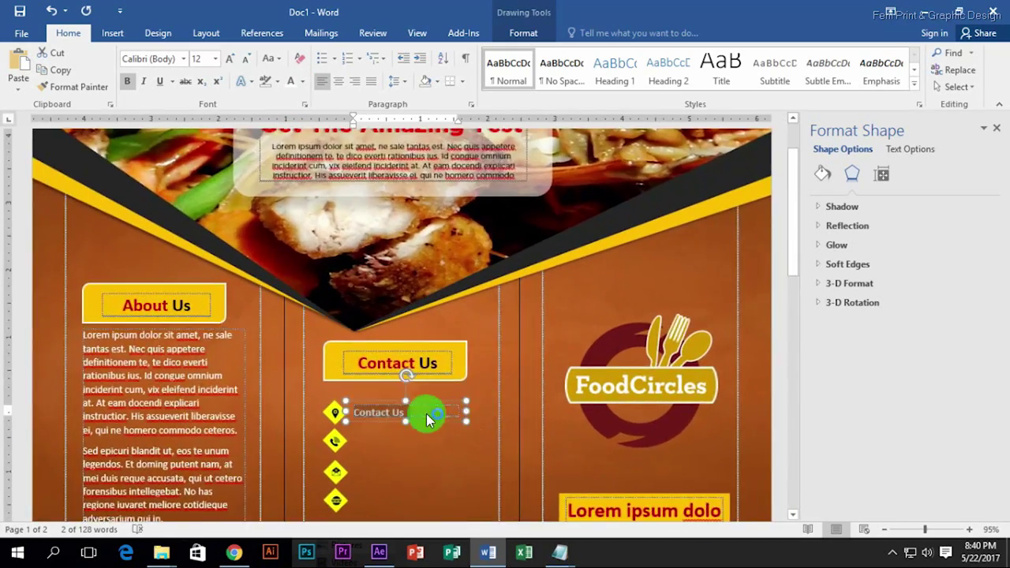
ctrl+scroll(426, 415, up, 4)
text(Food Circles, Miami-)
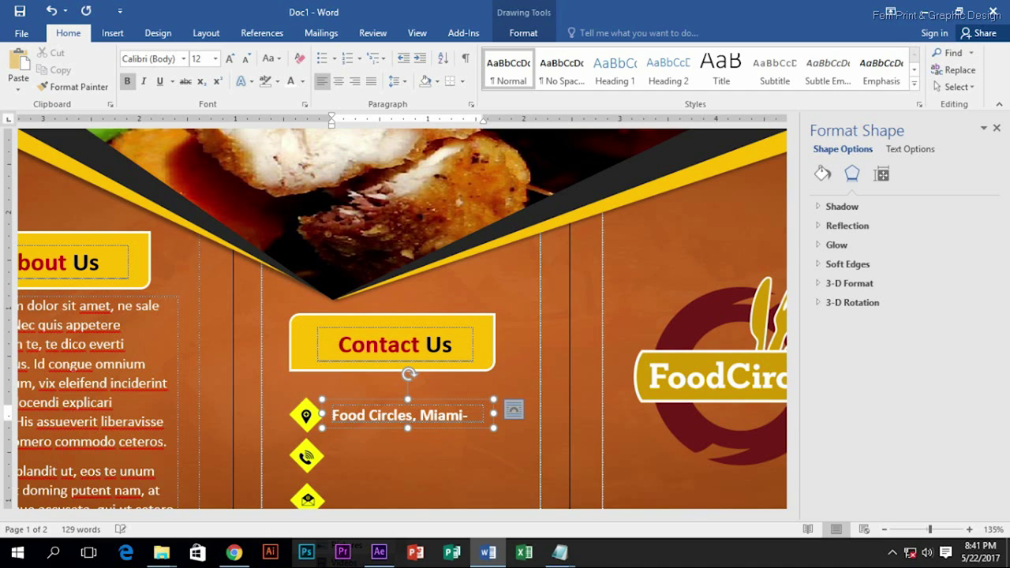
click(330, 451)
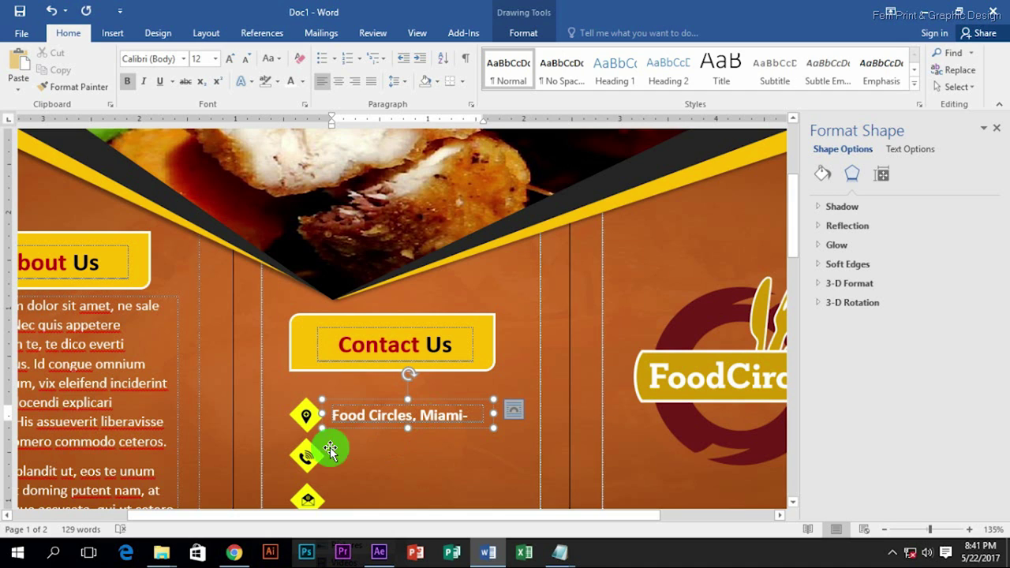
drag(526, 448, 539, 450)
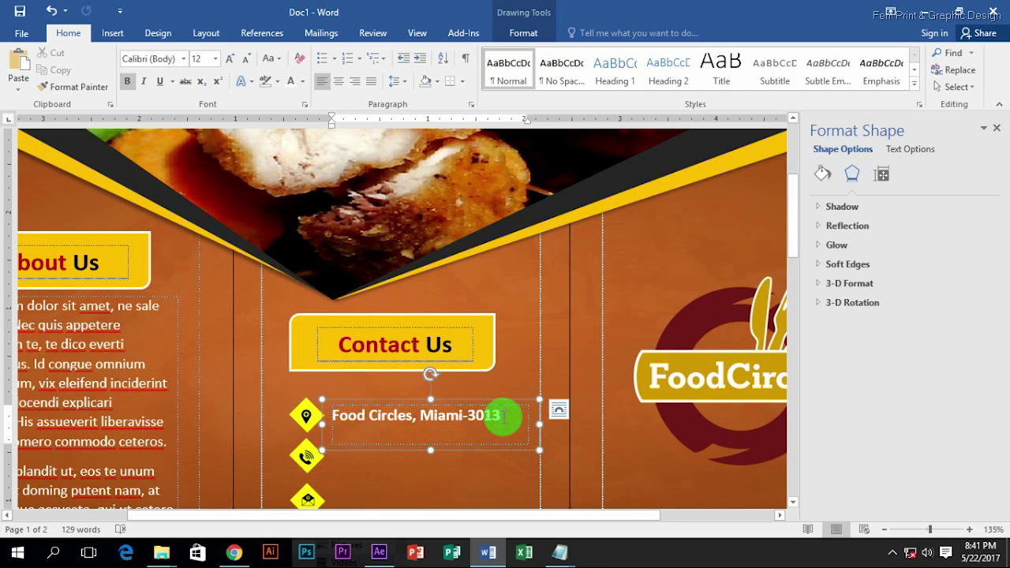
click(506, 425)
text(, Florida)
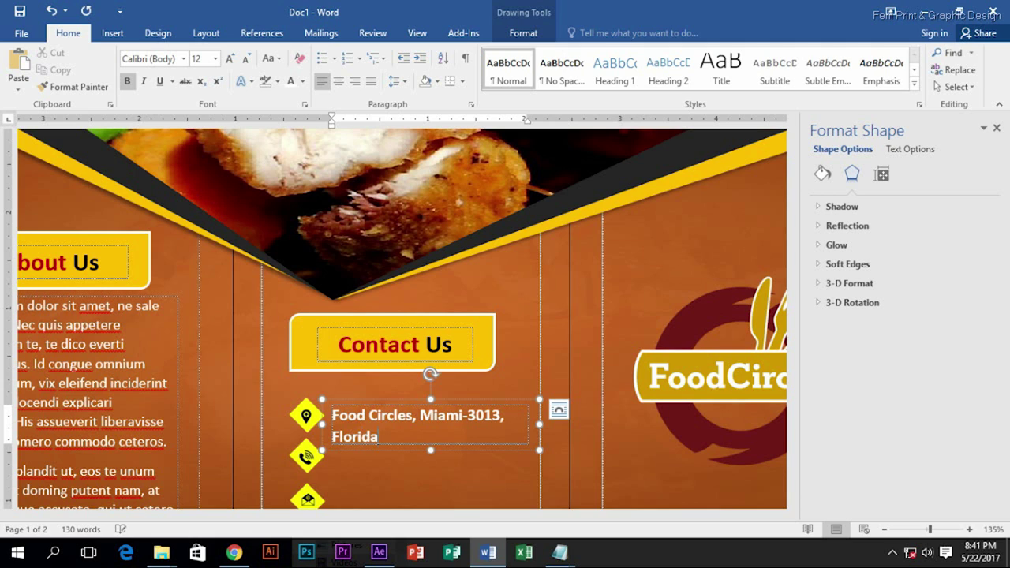
click(510, 387)
key(BackSpace)
key(BackSpace)
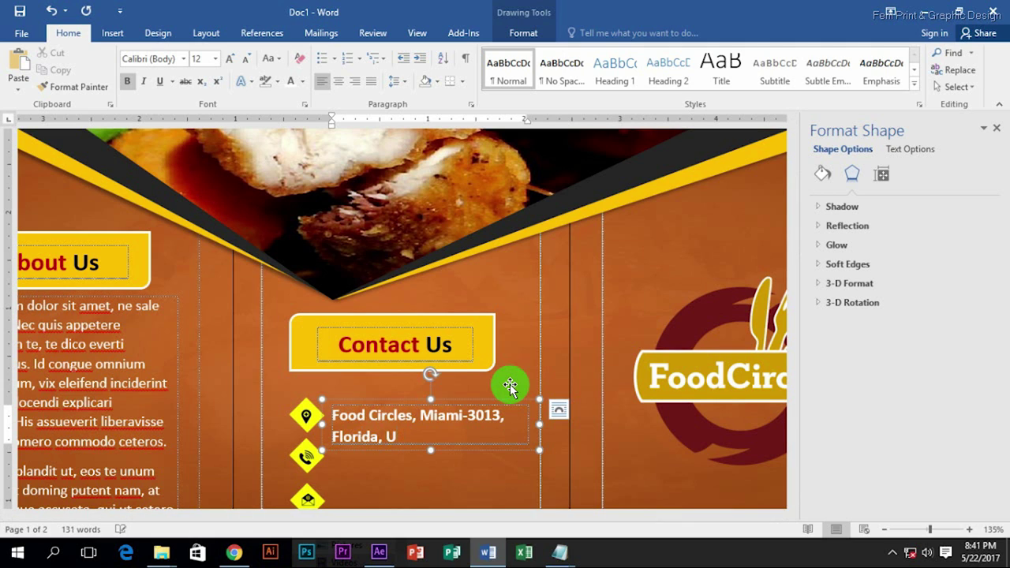
drag(410, 436, 317, 378)
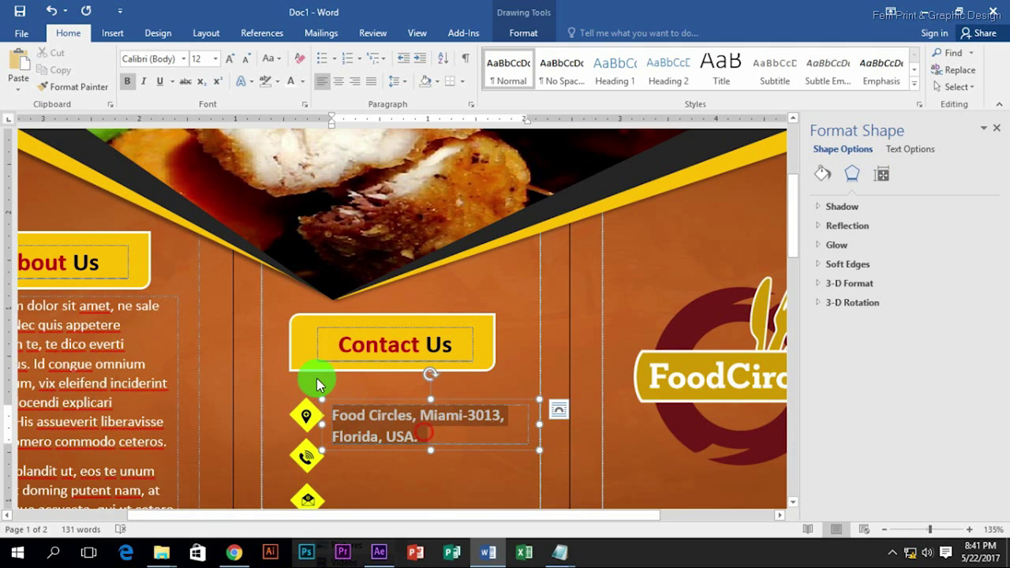
click(407, 82)
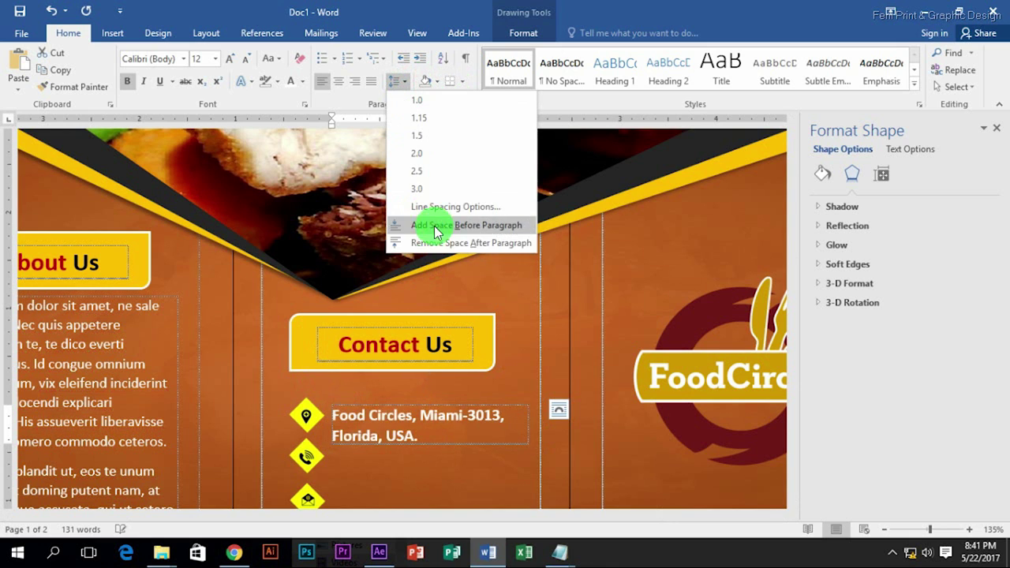
Remove the extra space after the address paragraph.
click(461, 241)
click(528, 442)
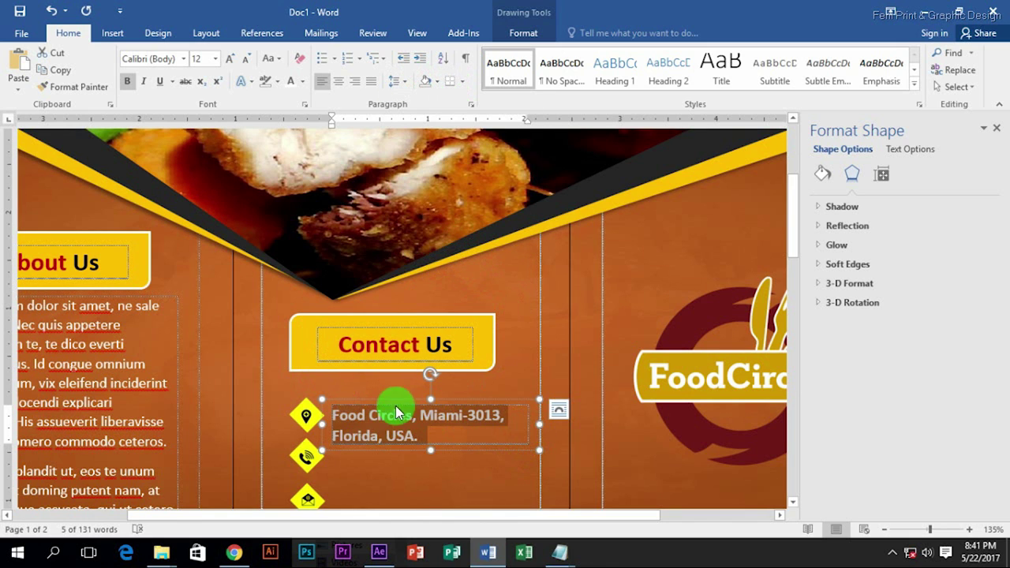
click(405, 81)
click(441, 246)
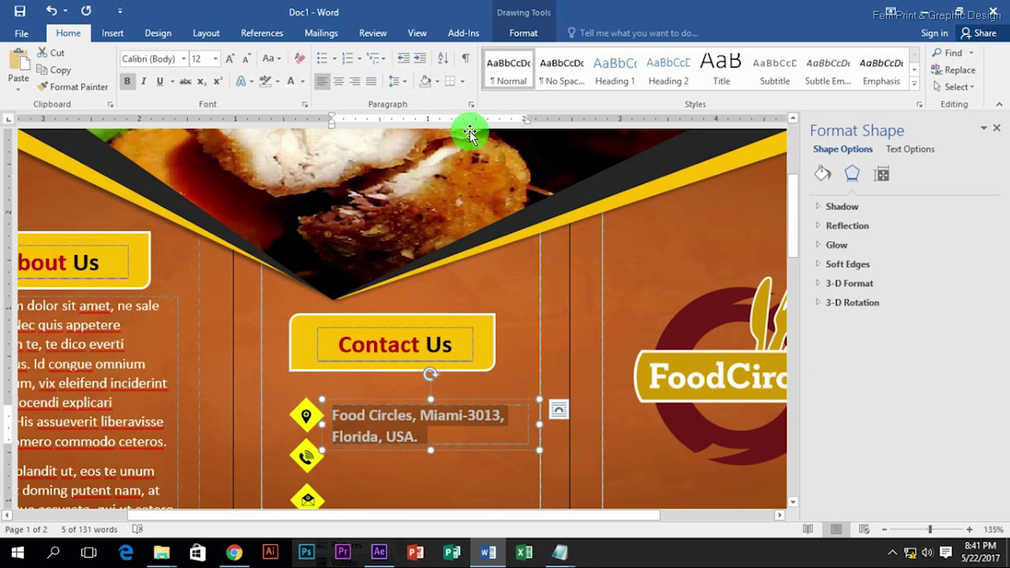
Try double line spacing on the address, revert it to single, and nudge the box slightly up.
click(399, 82)
click(456, 207)
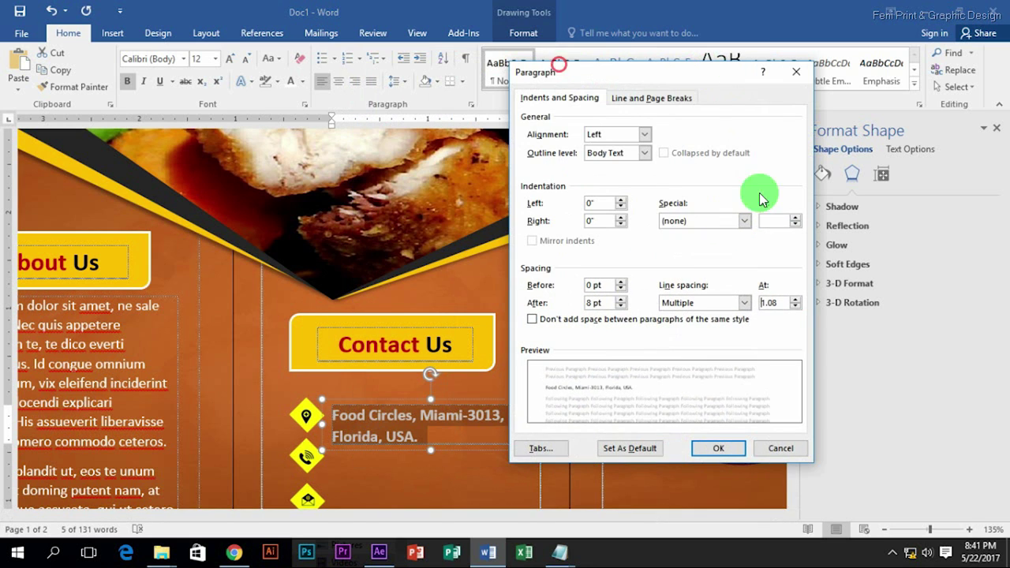
click(720, 443)
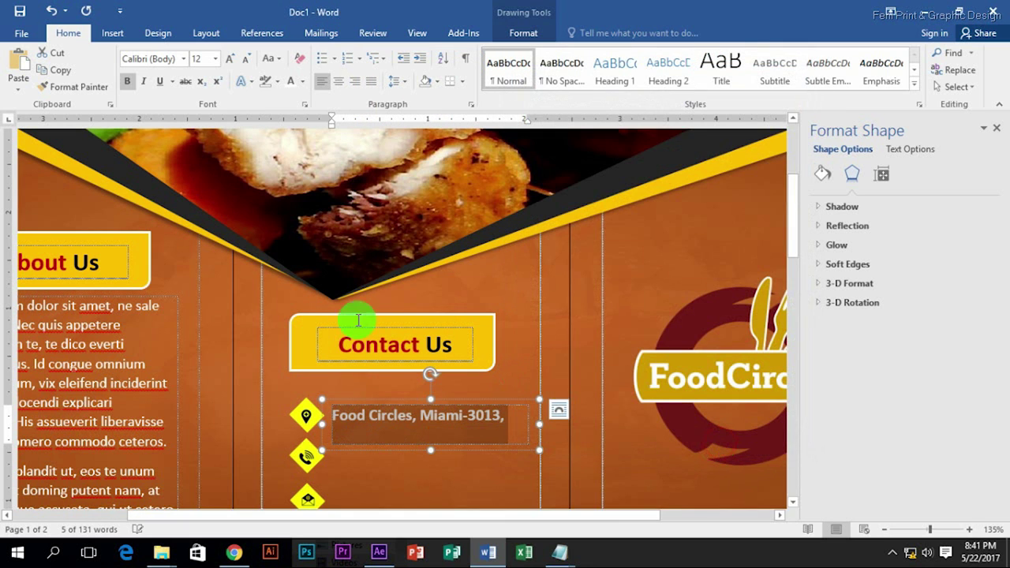
click(385, 82)
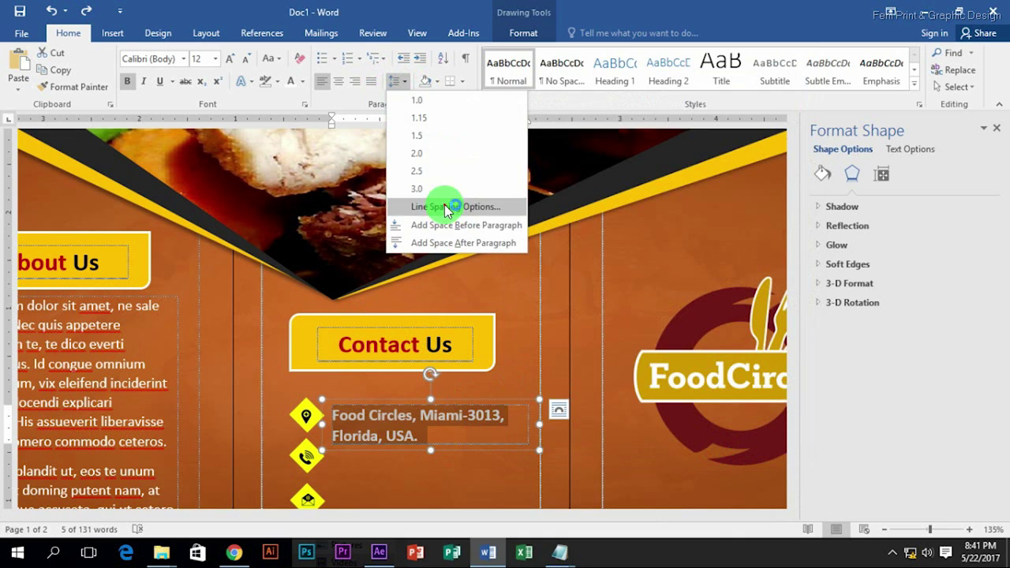
click(446, 205)
click(718, 448)
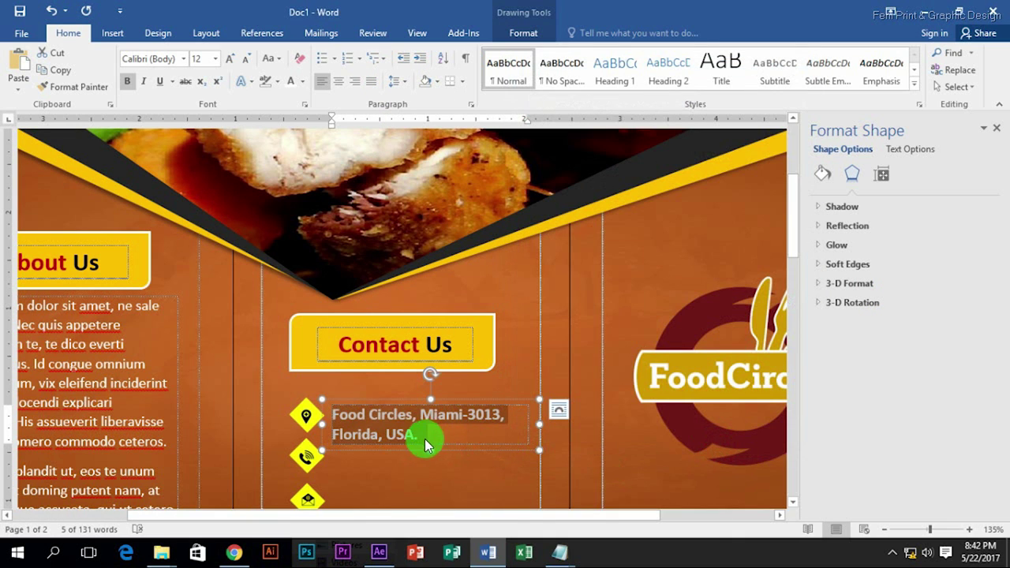
drag(392, 406, 389, 389)
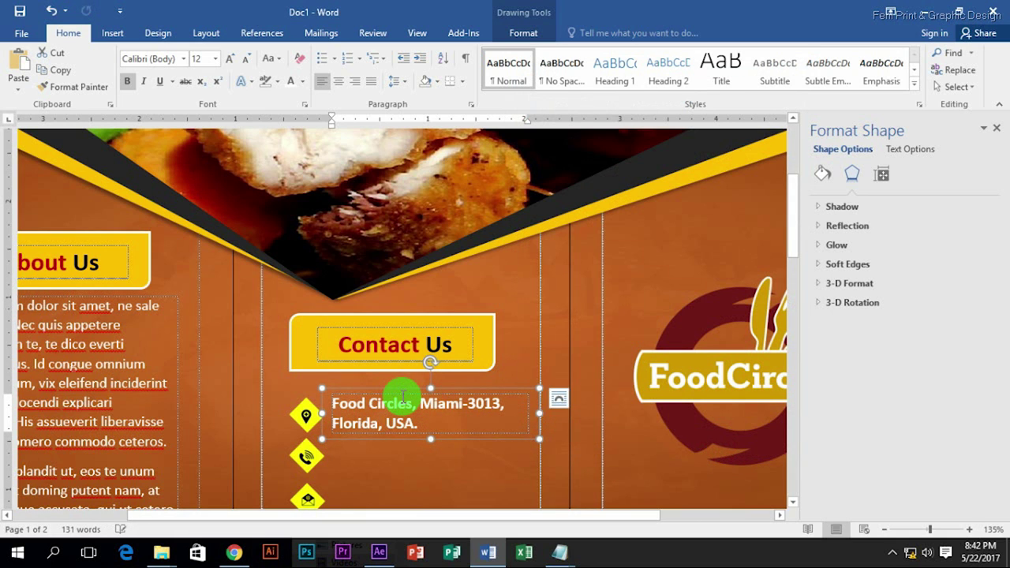
Copy the address box beside the phone icon, enter the phone number, and shrink it to one line.
scroll(403, 398, down, 5)
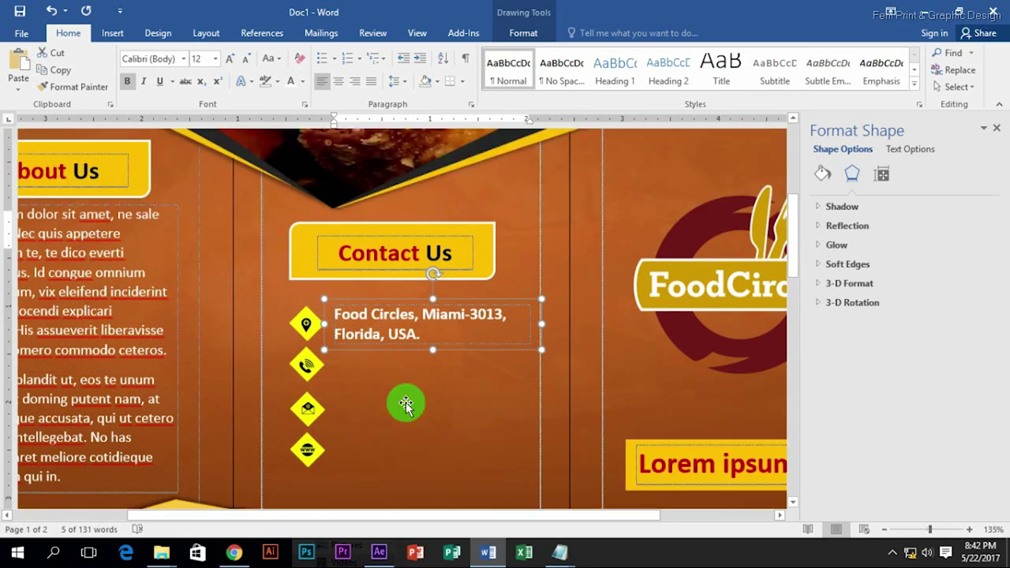
drag(361, 207, 361, 249)
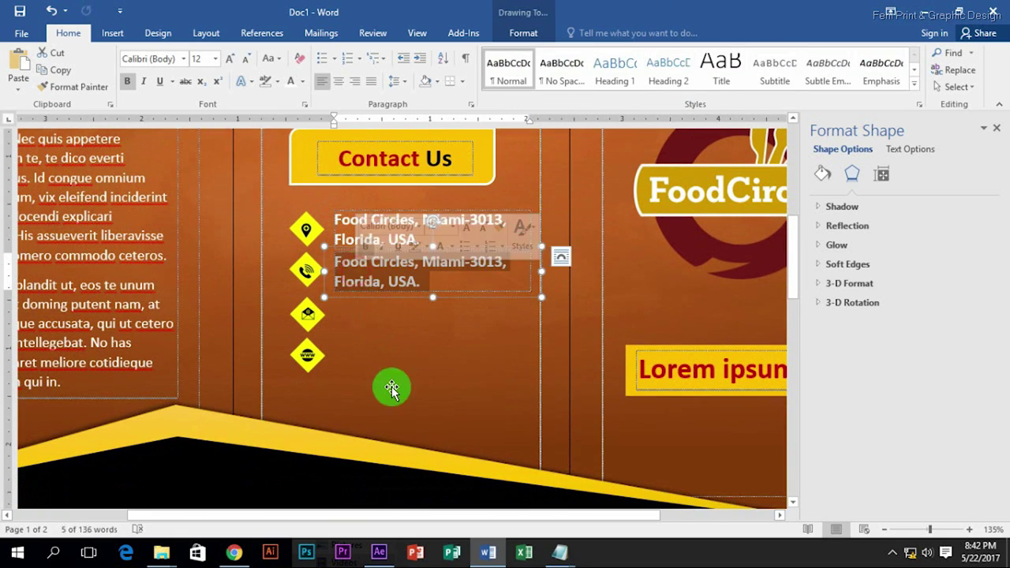
key(ctrl+a)
key(BackSpace)
text(+12345)
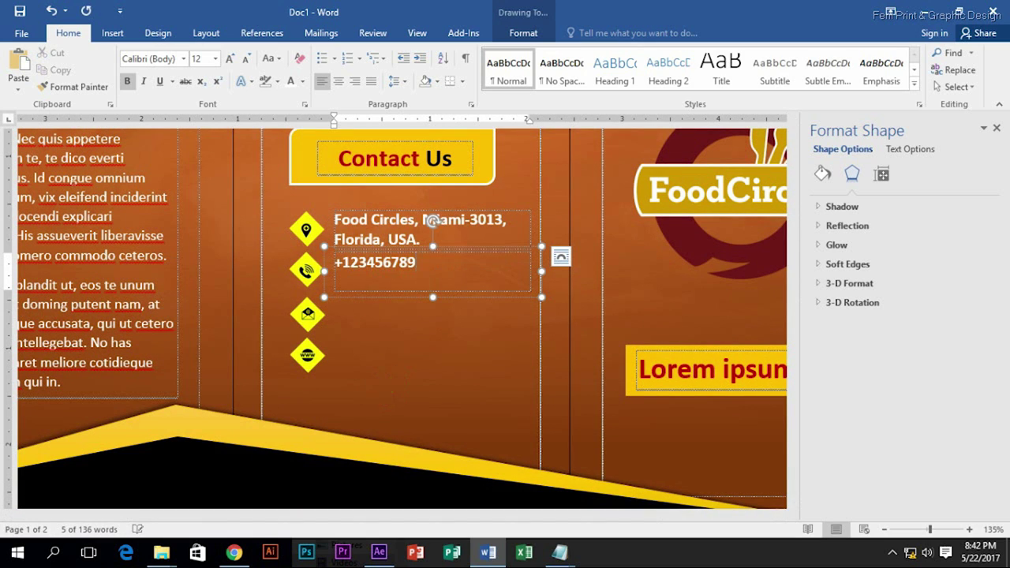
text(10)
mouse_move(432, 298)
mouse_down()
mouse_move(435, 279)
mouse_move(414, 260)
mouse_up()
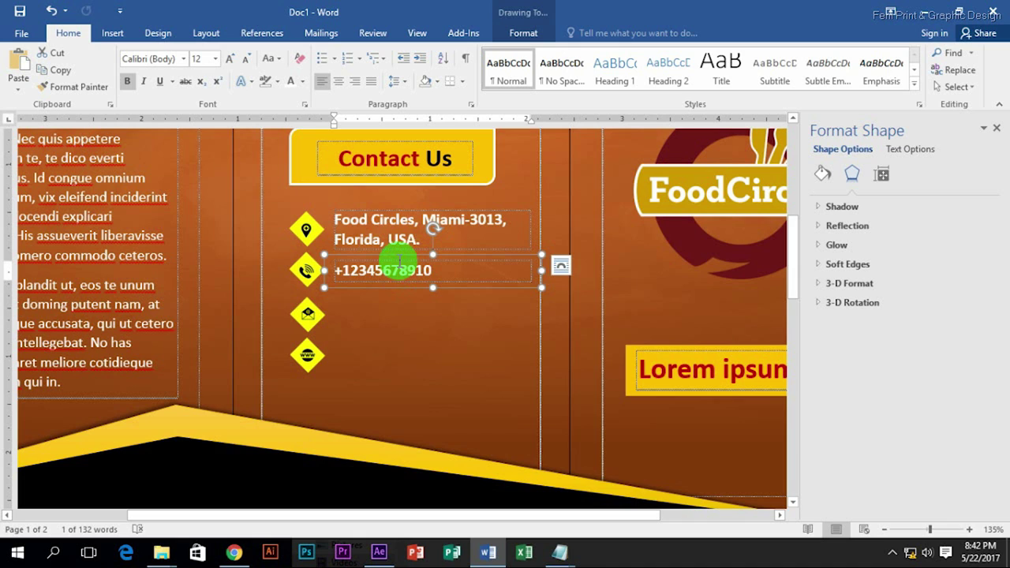
Copy the phone box beside the mail icon and replace its text with the e-mail address.
click(386, 260)
drag(333, 258, 337, 295)
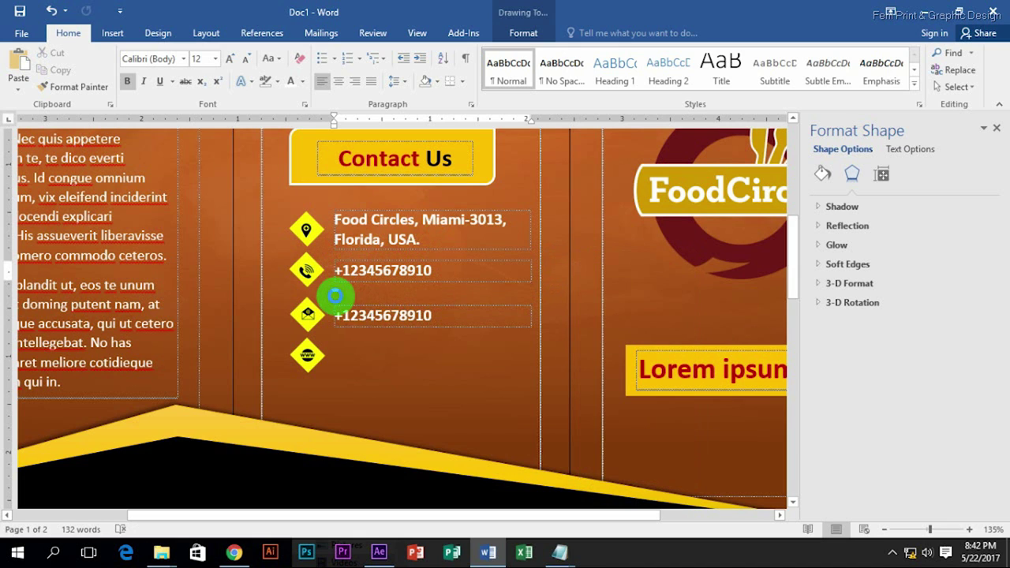
double_click(349, 315)
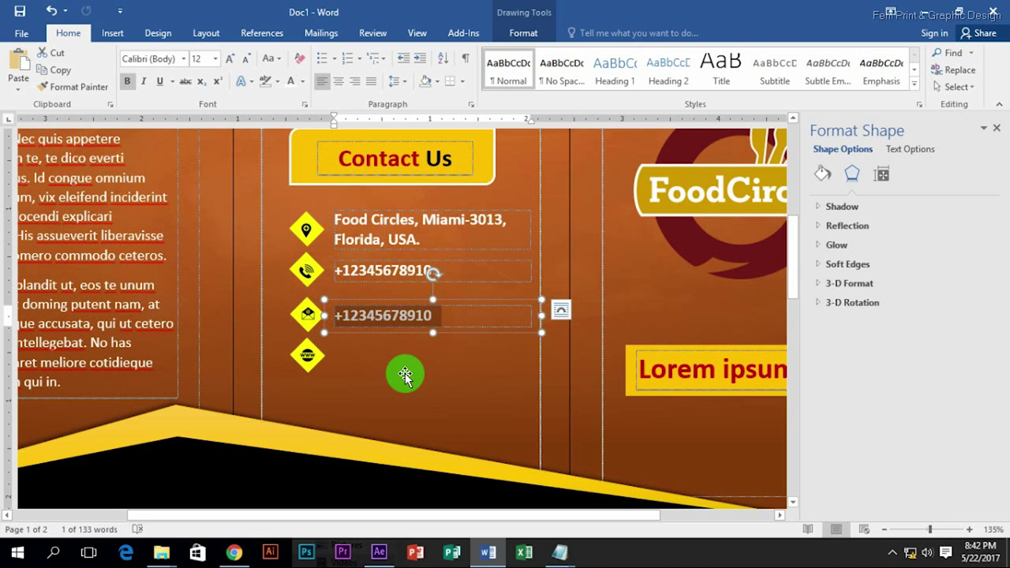
text(F)
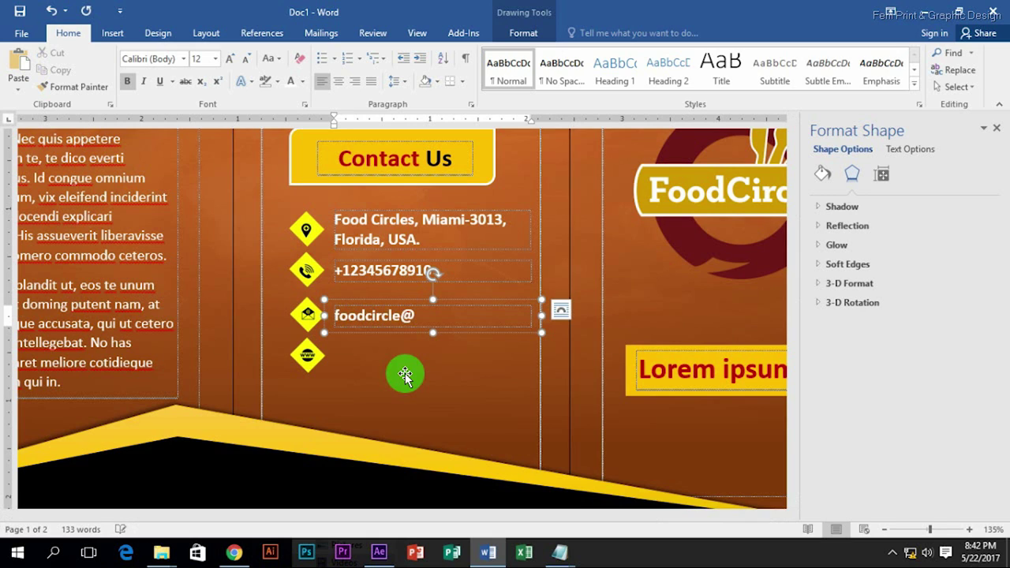
text(com)
click(363, 321)
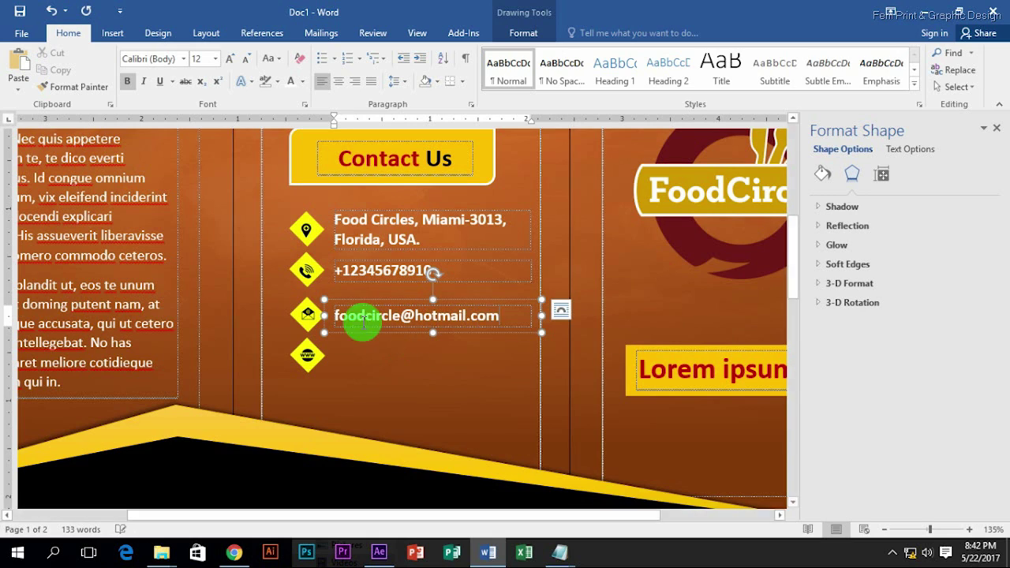
drag(385, 300, 384, 343)
double_click(377, 357)
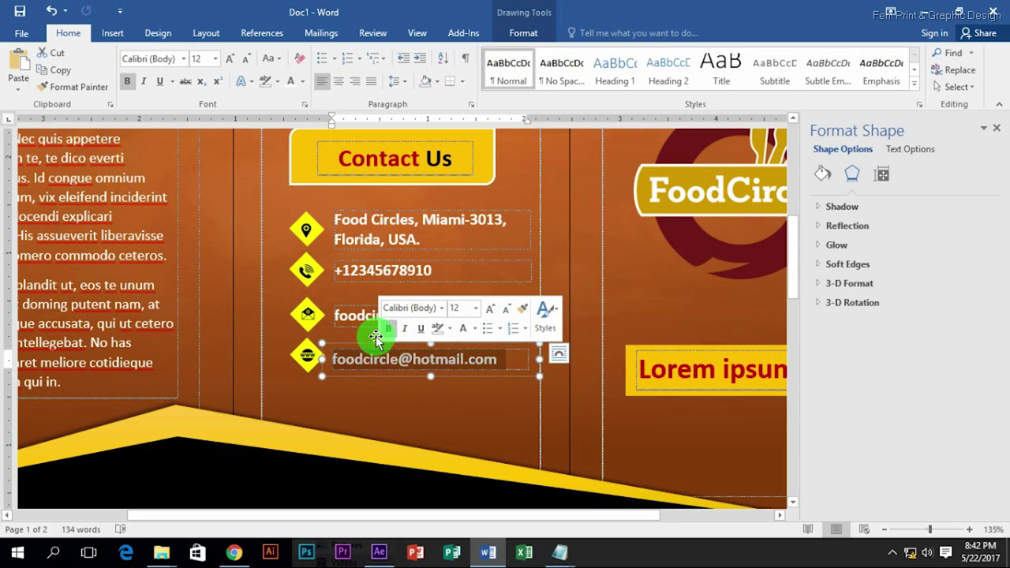
text(www.)
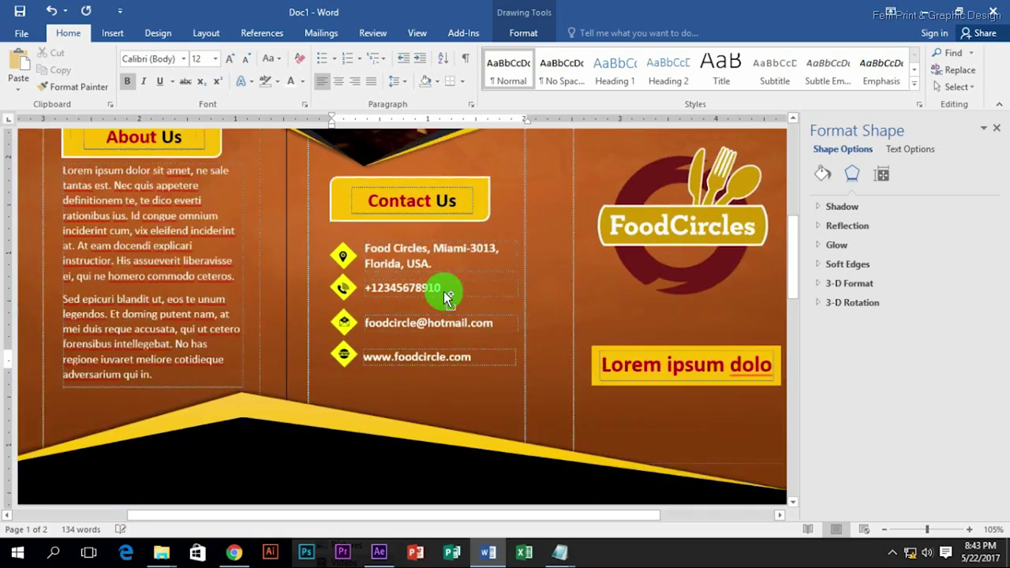
Narrow the red Lorem ipsum label box slightly, then open the Free Online Barcode bookmark in Chrome.
ctrl+scroll(451, 293, down, 5)
ctrl+scroll(417, 398, down, 6)
ctrl+scroll(435, 328, up, 6)
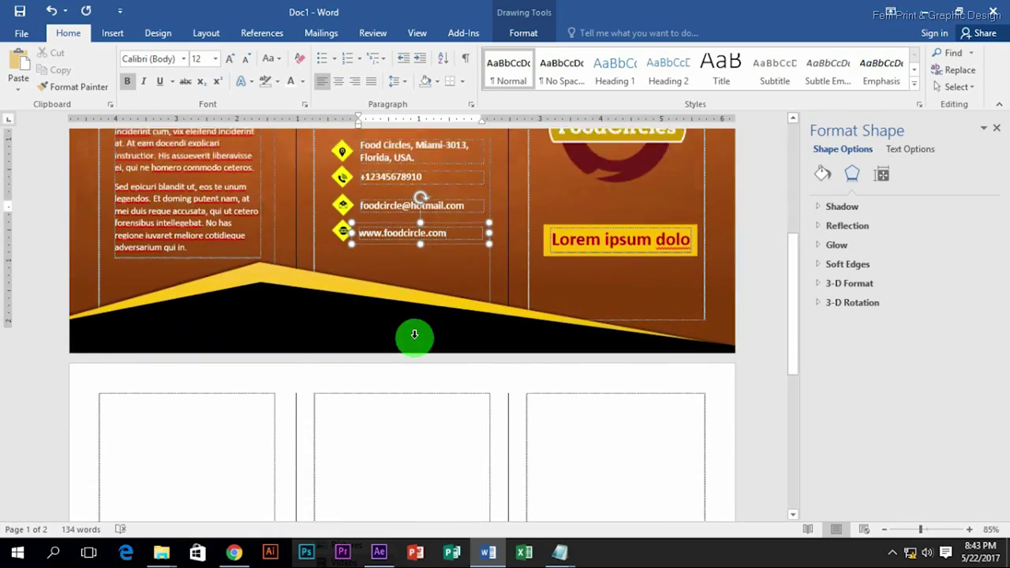
scroll(408, 318, up, 2)
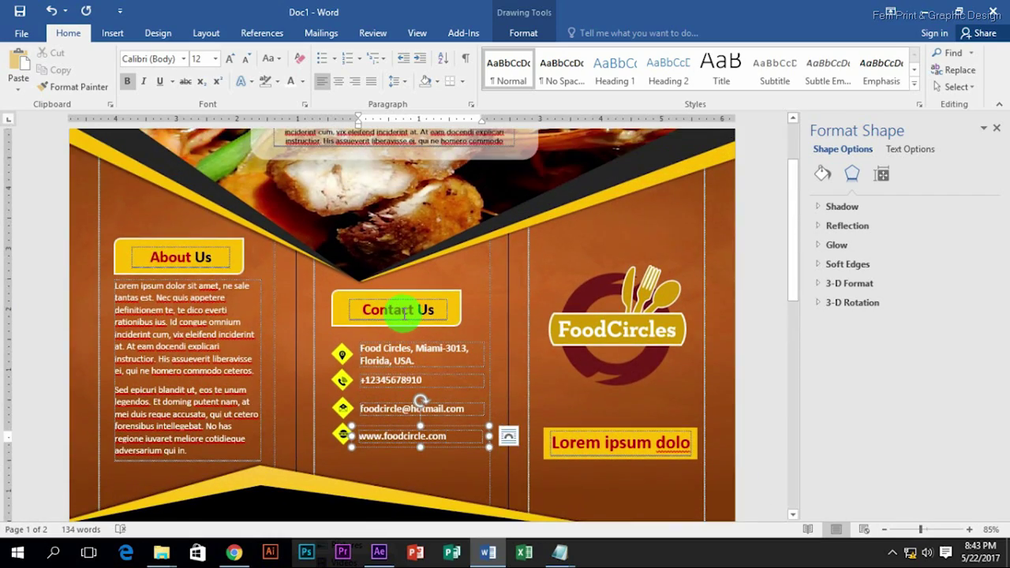
scroll(418, 288, up, 1)
scroll(434, 284, down, 1)
scroll(436, 284, down, 4)
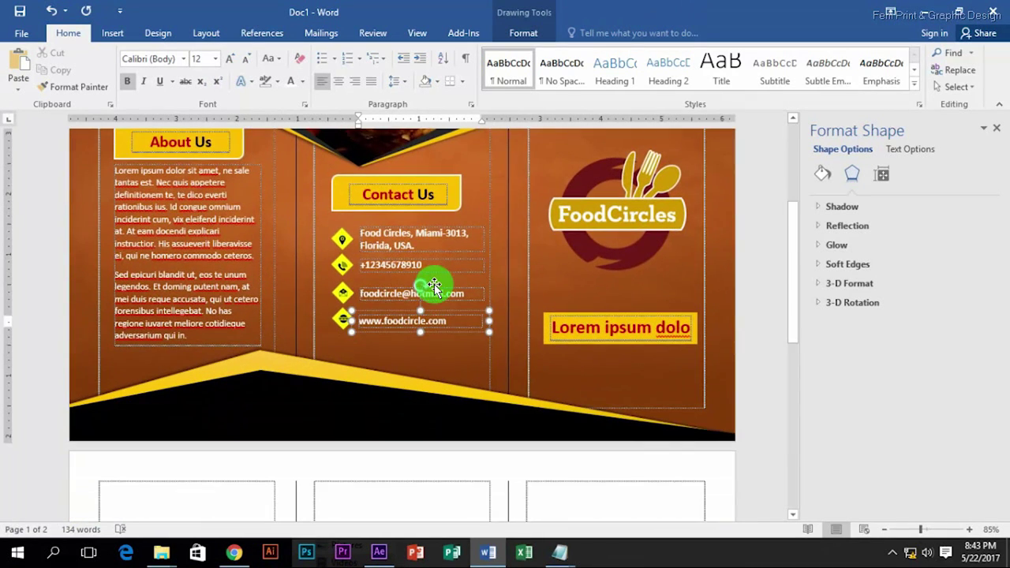
scroll(445, 290, up, 2)
click(693, 387)
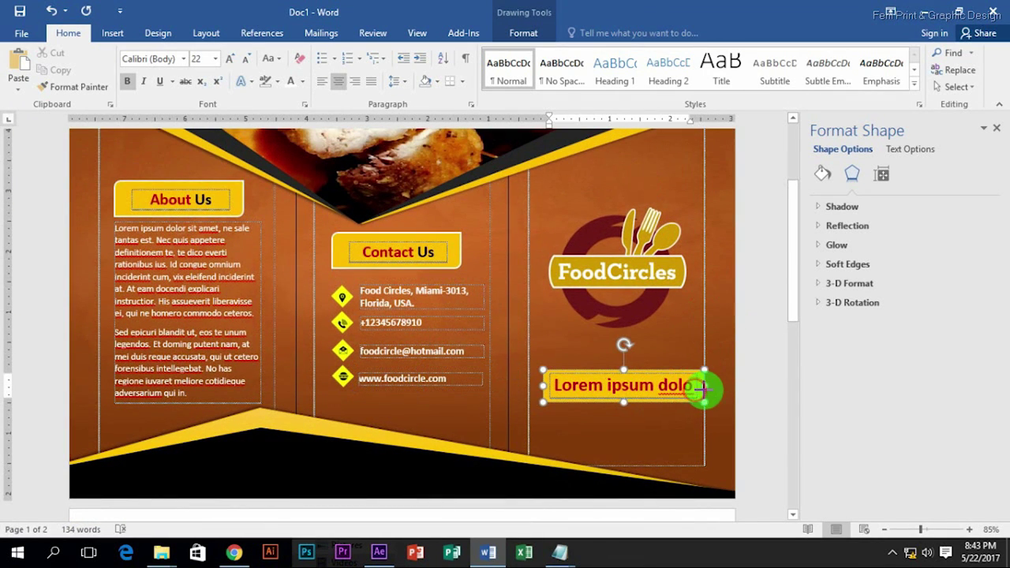
drag(705, 392, 688, 387)
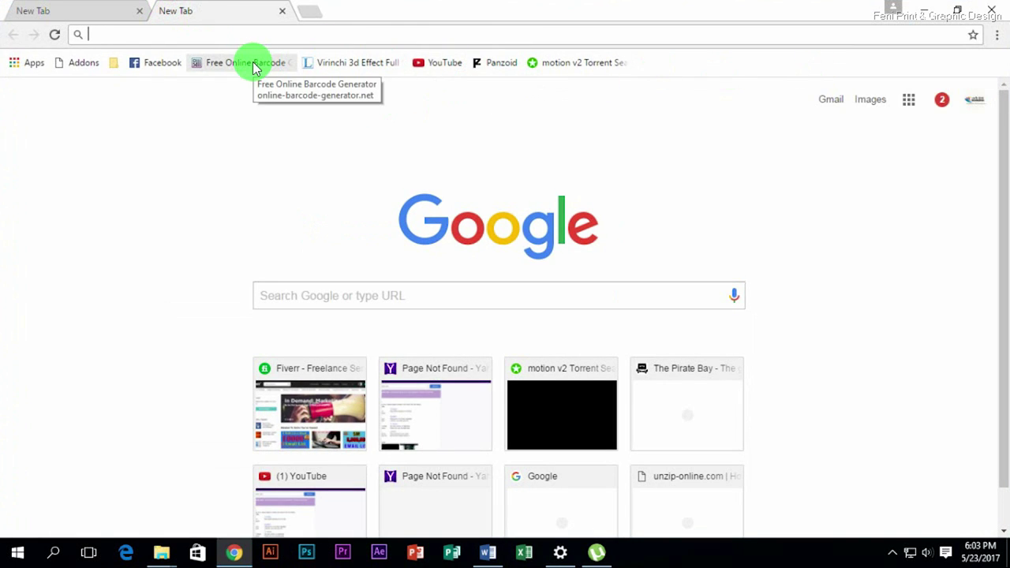
click(261, 67)
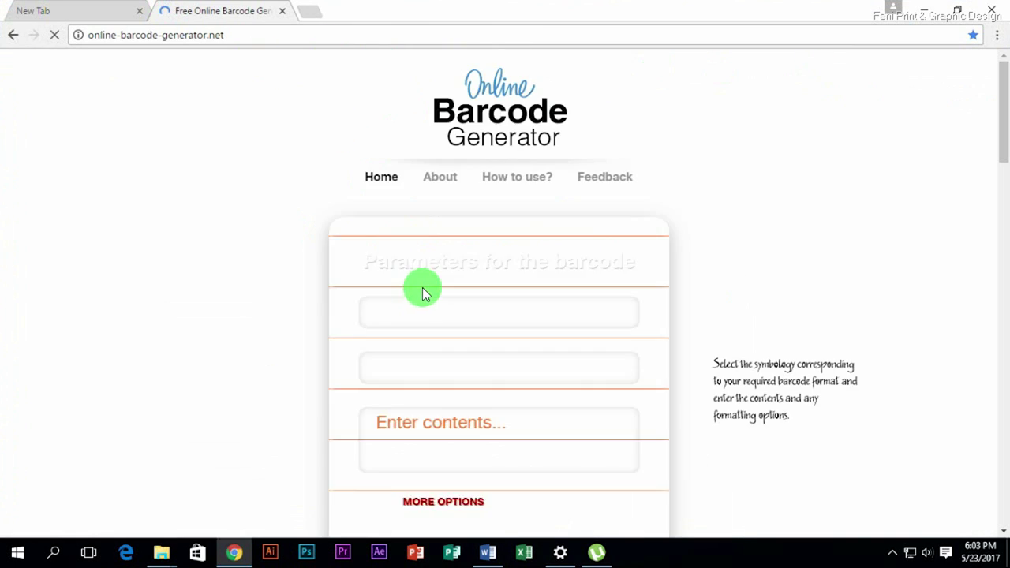
In the barcode generator, choose QR code as the barcode type with Hyperlink content.
click(490, 554)
click(659, 257)
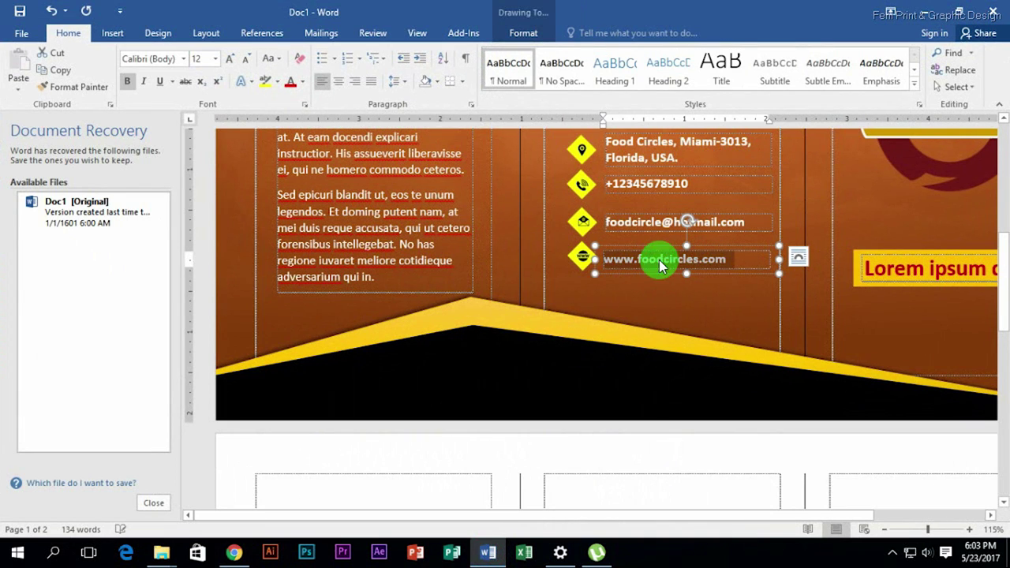
click(233, 553)
click(471, 316)
click(446, 352)
click(430, 360)
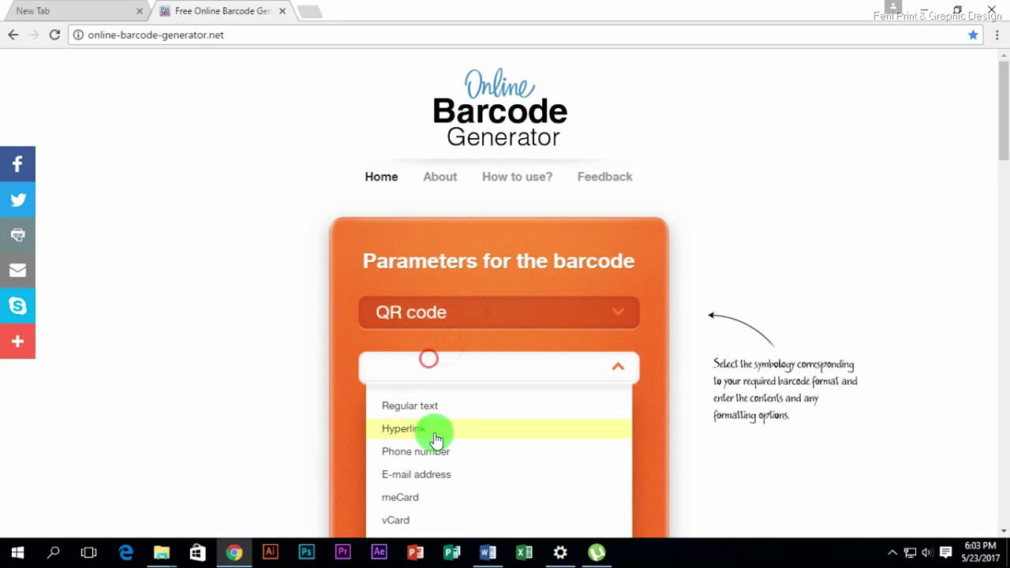
click(430, 428)
Create the QR code, download it as a PNG, and drag it into Word.
click(497, 520)
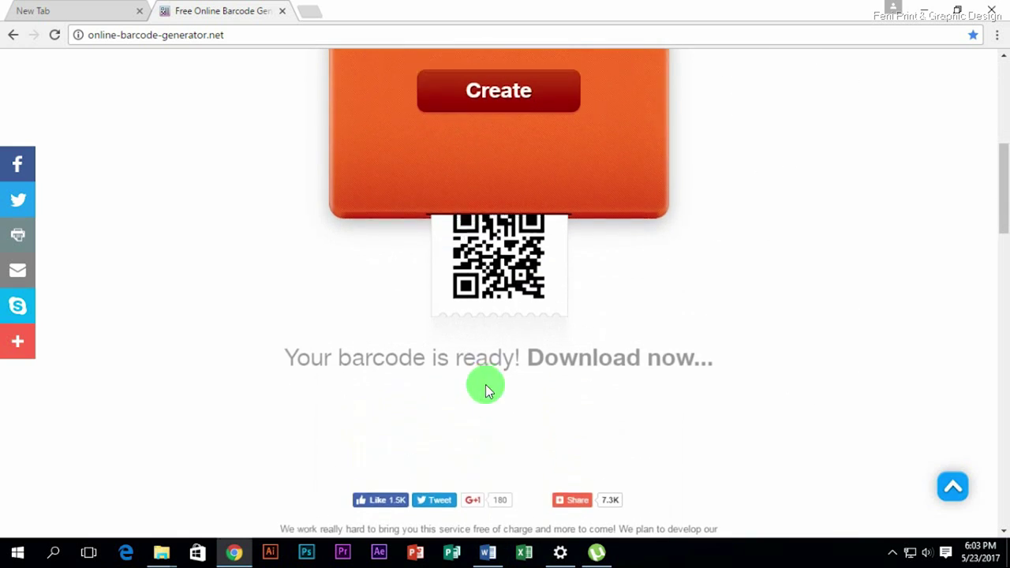
click(465, 433)
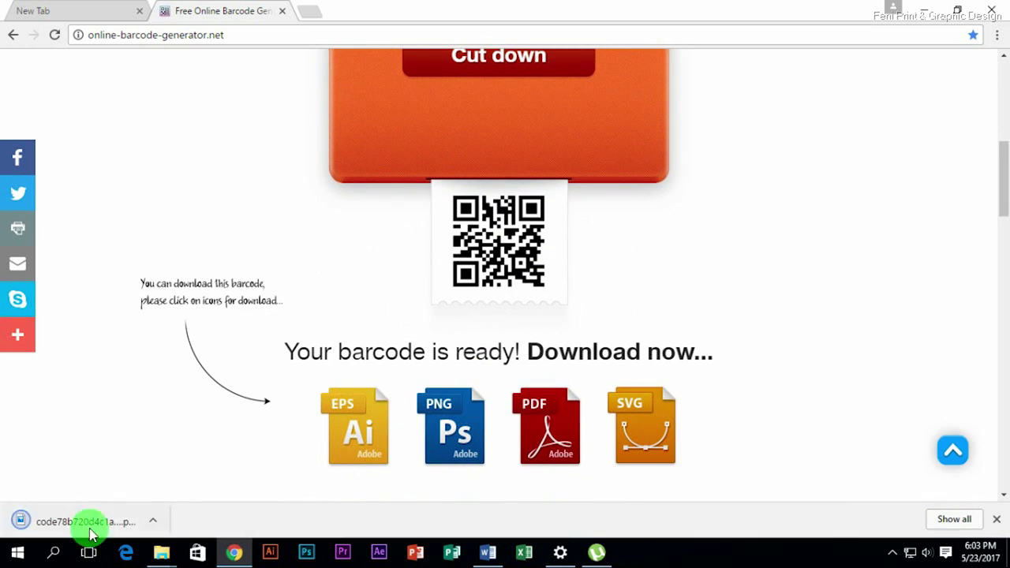
drag(83, 521, 308, 559)
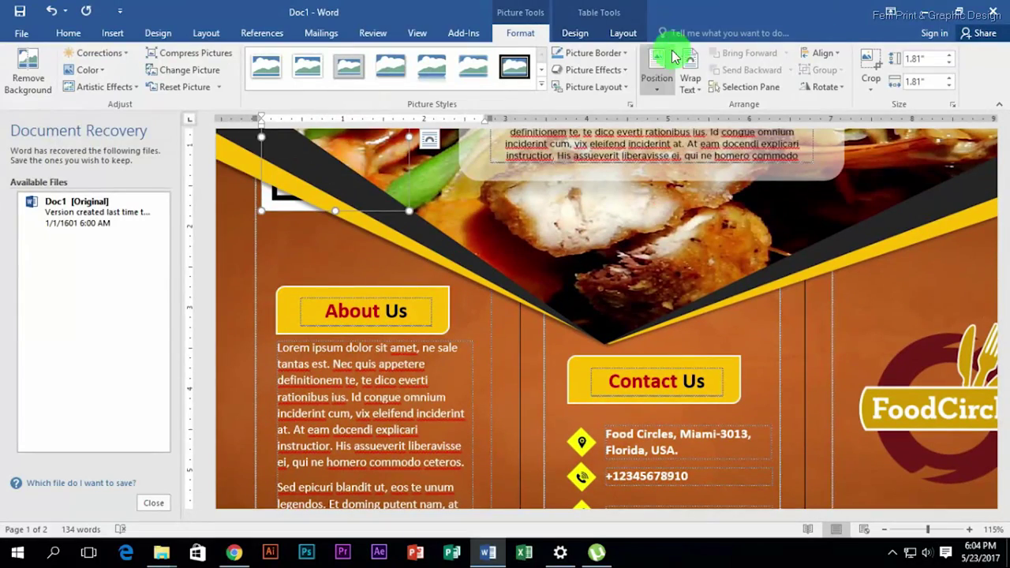
Set the QR code picture's text wrapping to In Front of Text.
click(688, 69)
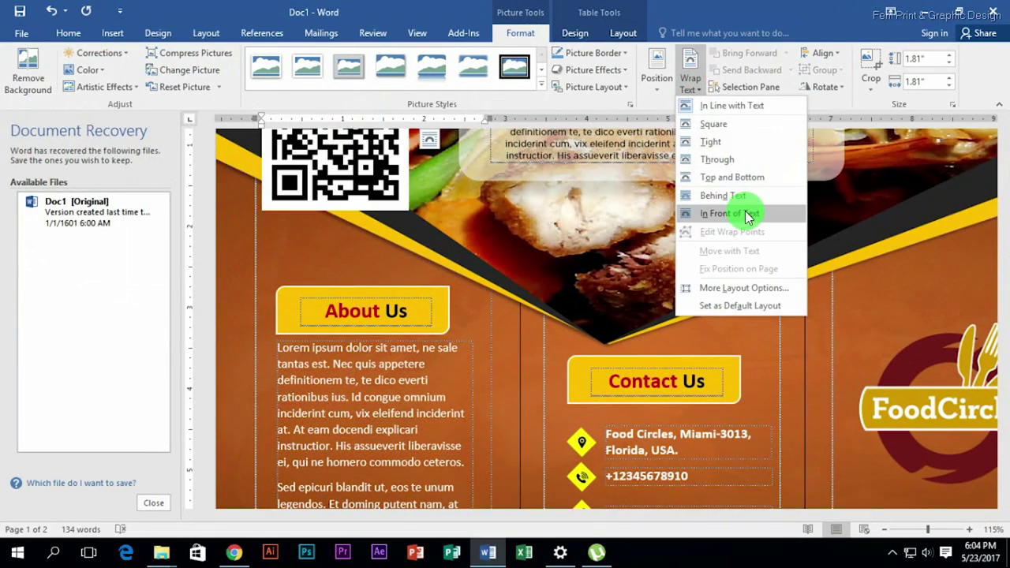
click(740, 209)
scroll(343, 277, down, 5)
scroll(344, 275, down, 2)
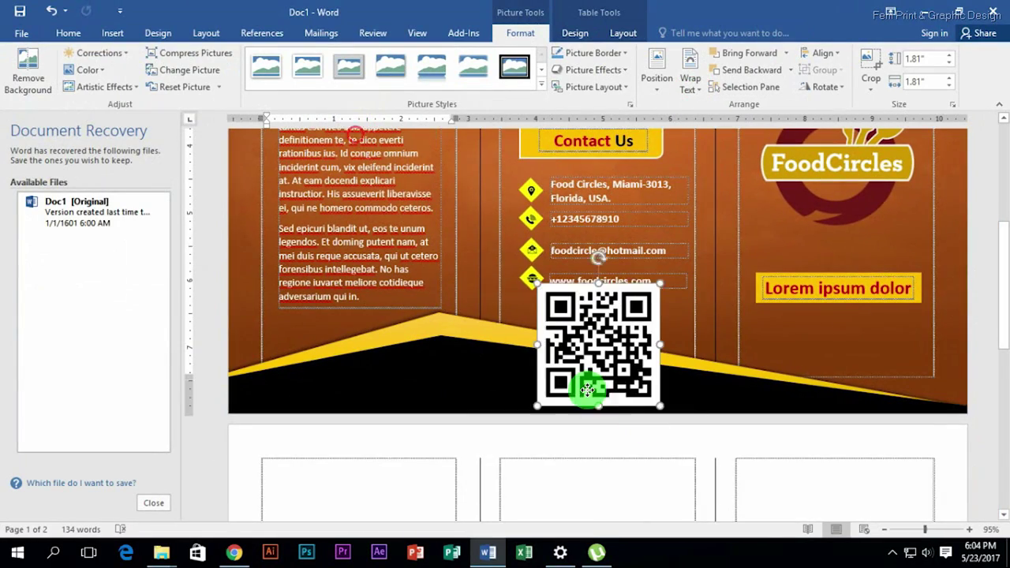
Shrink the QR code to about 0.97" below the website line and apply a framed picture style.
drag(591, 387, 527, 362)
mouse_move(599, 273)
mouse_down()
mouse_move(533, 336)
mouse_move(615, 341)
mouse_up()
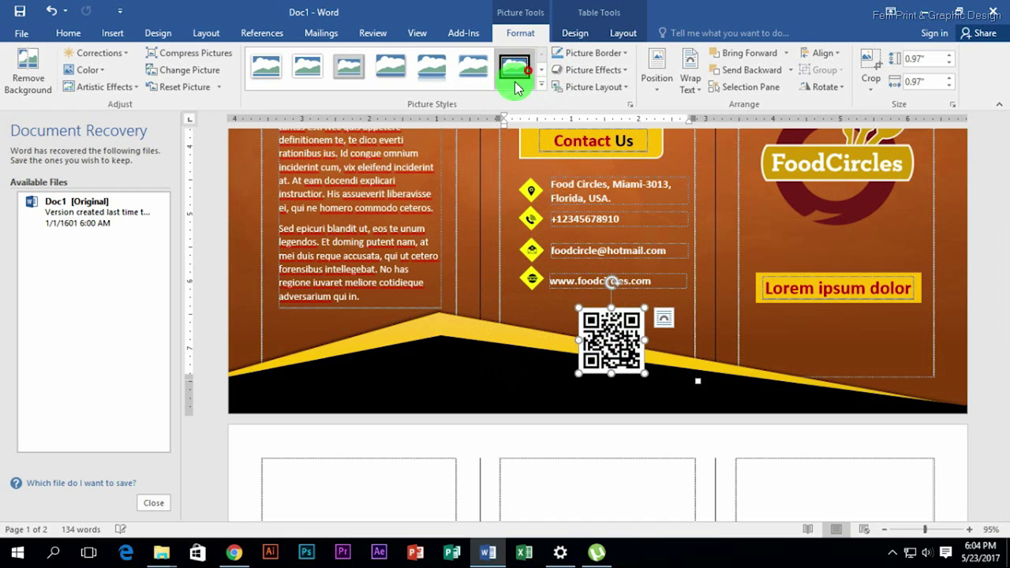
click(541, 69)
click(470, 112)
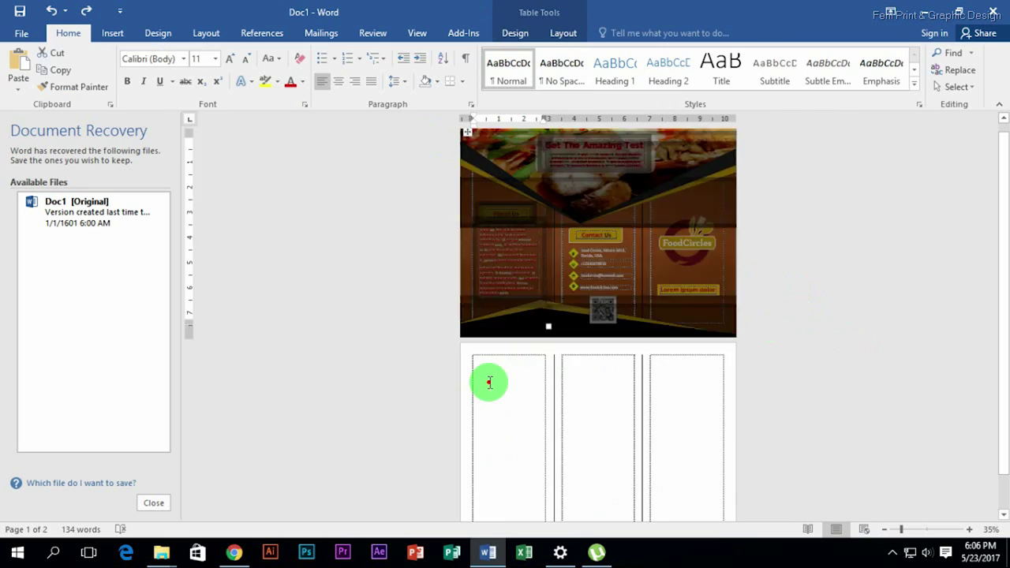
Paste the first page's design onto page 2 and delete the leftover page 3 table with its empty page.
key(ctrl+v)
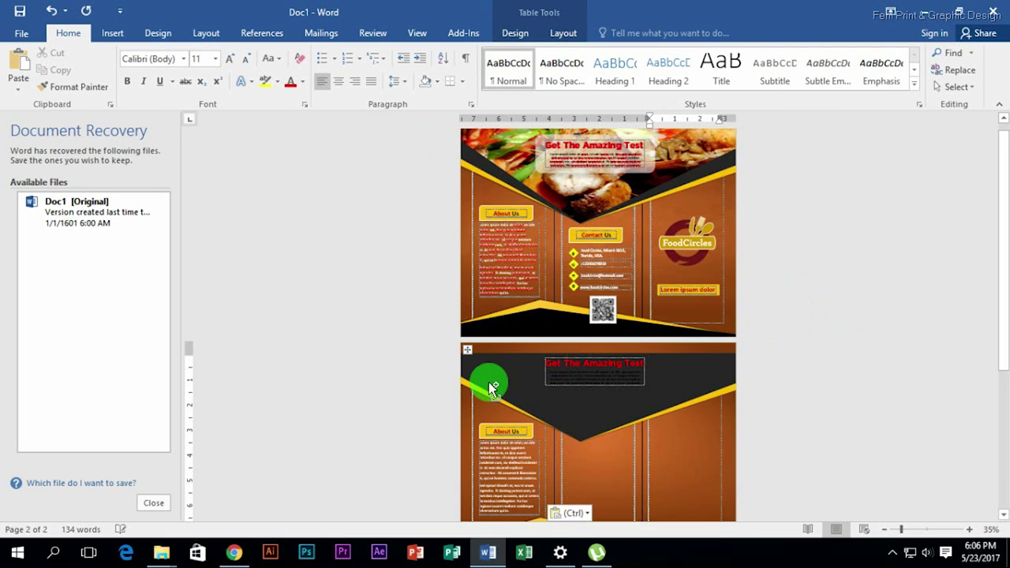
scroll(510, 356, down, 1)
scroll(553, 394, down, 2)
drag(723, 391, 723, 386)
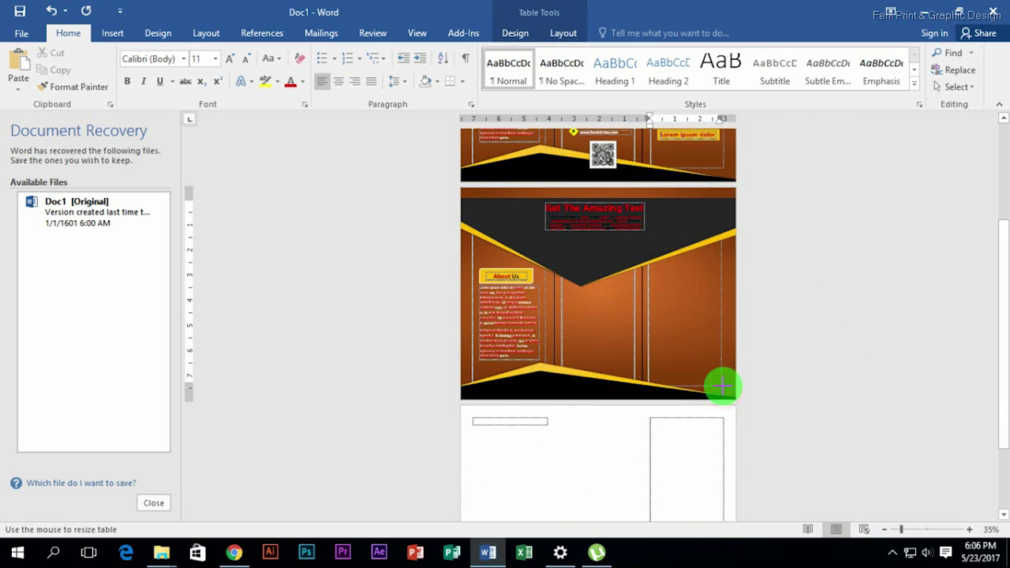
click(670, 449)
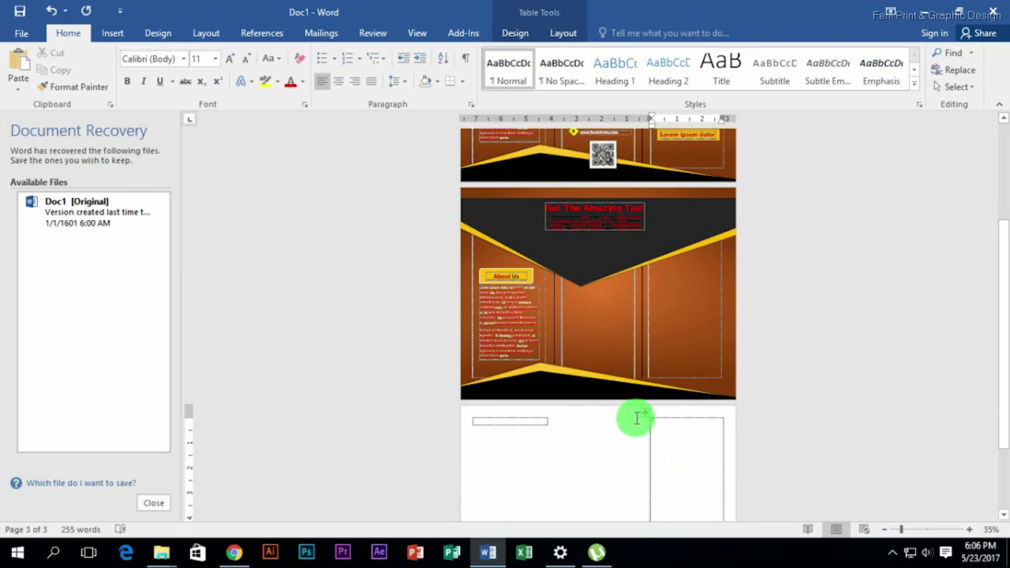
drag(636, 418, 597, 423)
right_click(597, 424)
click(797, 456)
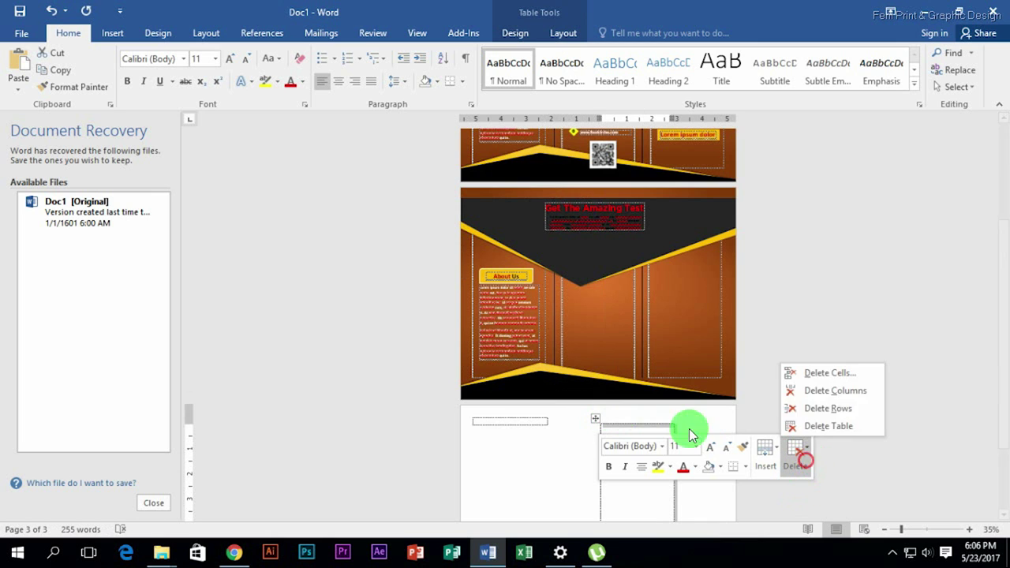
click(826, 427)
Delete page 2's chevron shapes, Get The Amazing Test title, About Us label and its lorem text.
ctrl+scroll(778, 482, up, 2)
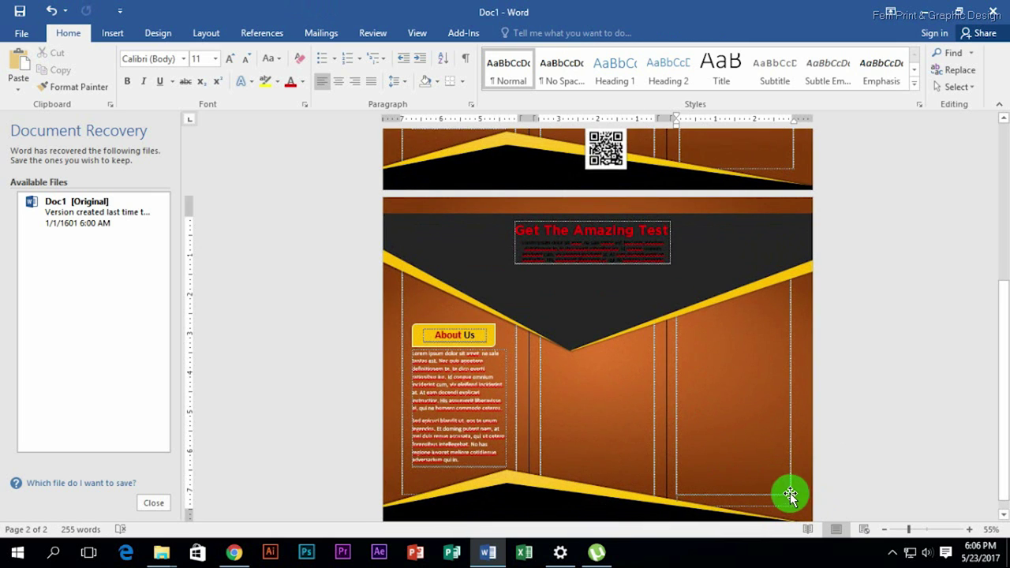
click(786, 492)
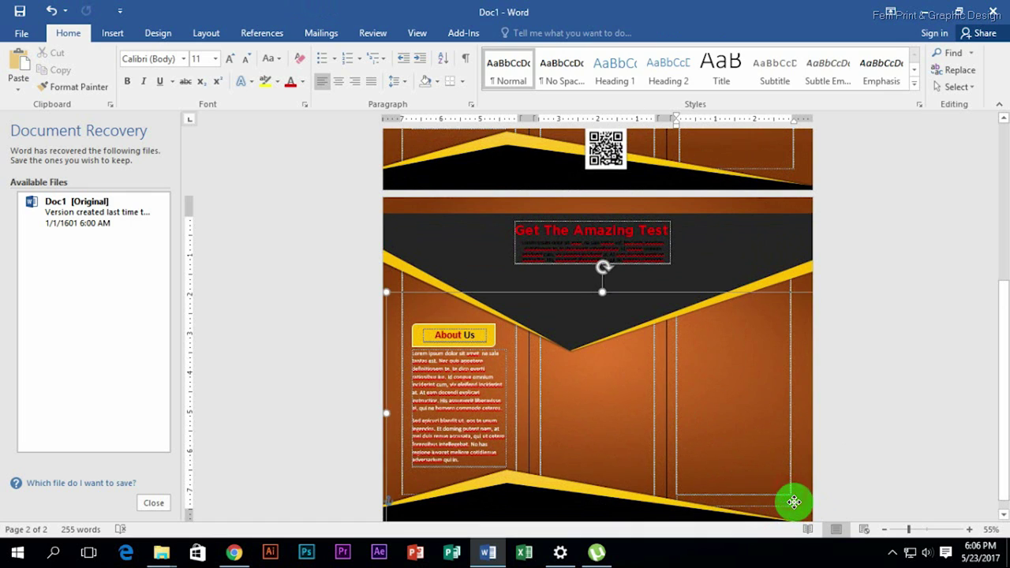
key(Delete)
click(593, 223)
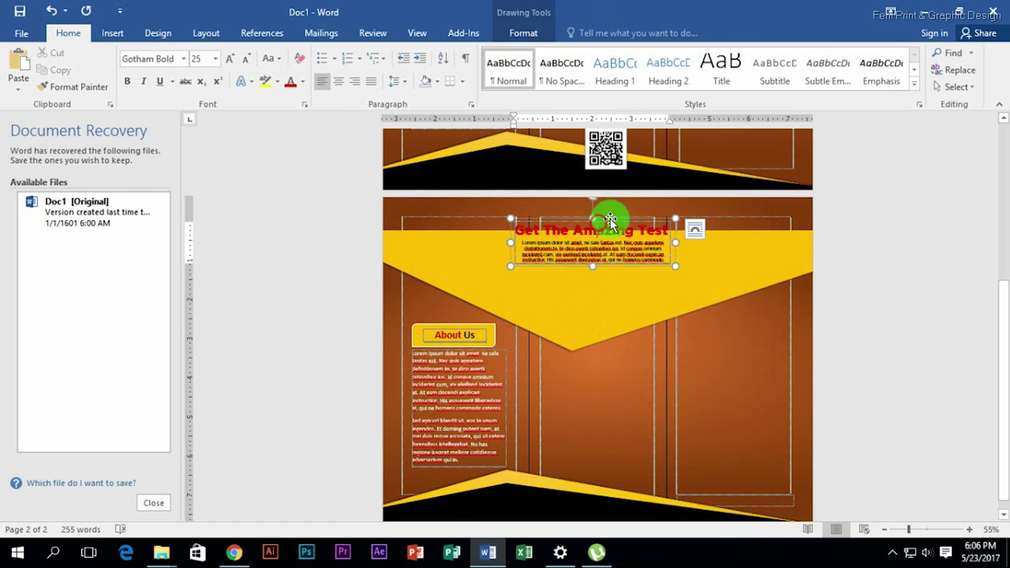
key(Delete)
click(590, 248)
key(Delete)
click(473, 317)
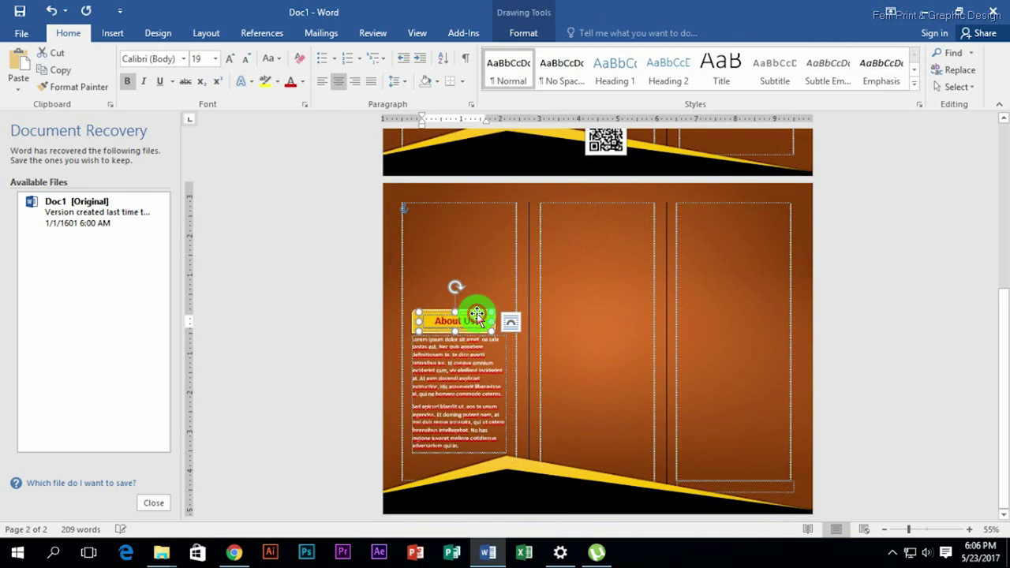
key(Delete)
click(462, 336)
key(Delete)
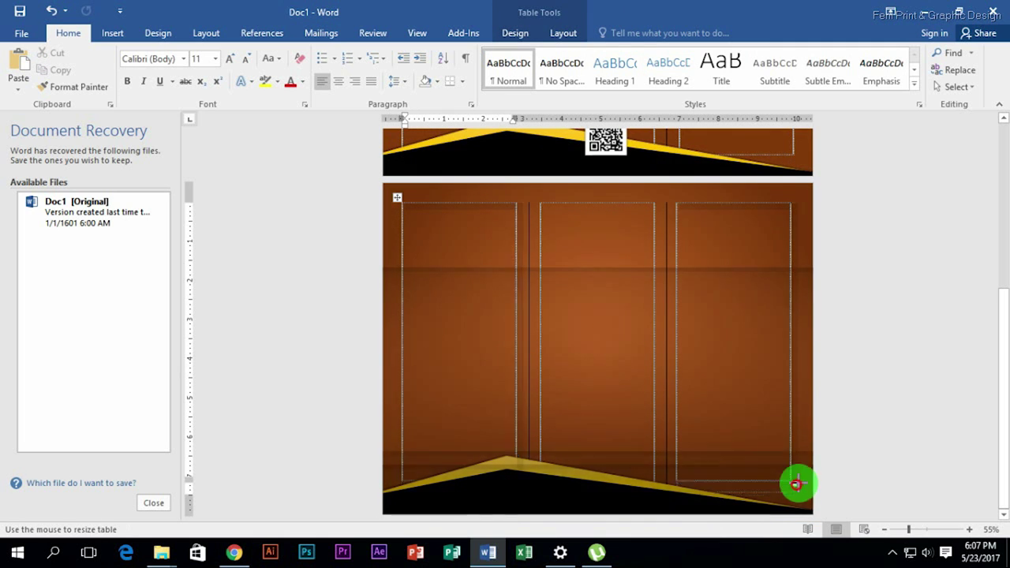
Select the page 2 background image.
drag(796, 483, 794, 481)
click(434, 263)
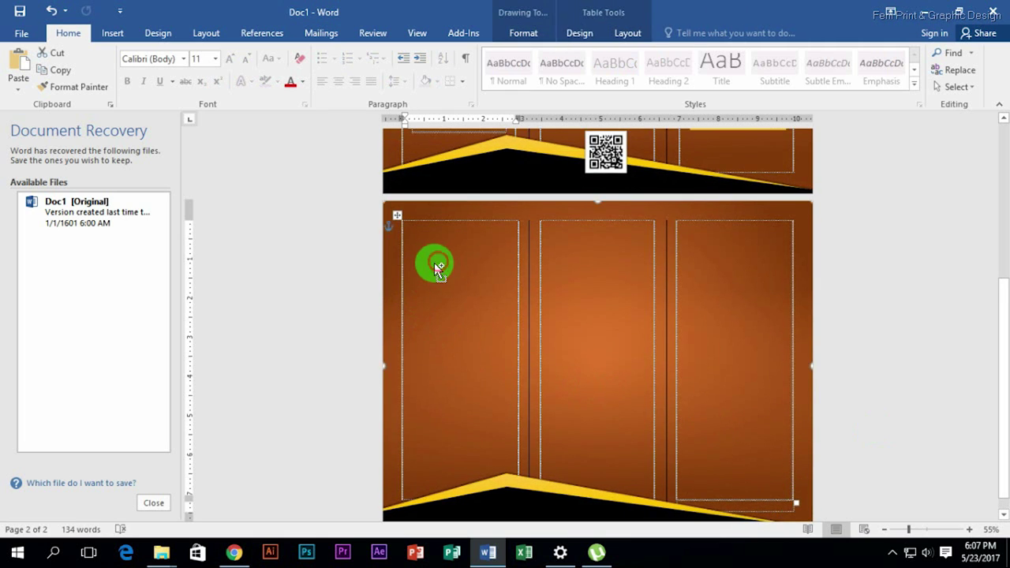
scroll(633, 339, up, 1)
scroll(598, 266, up, 3)
scroll(544, 405, down, 3)
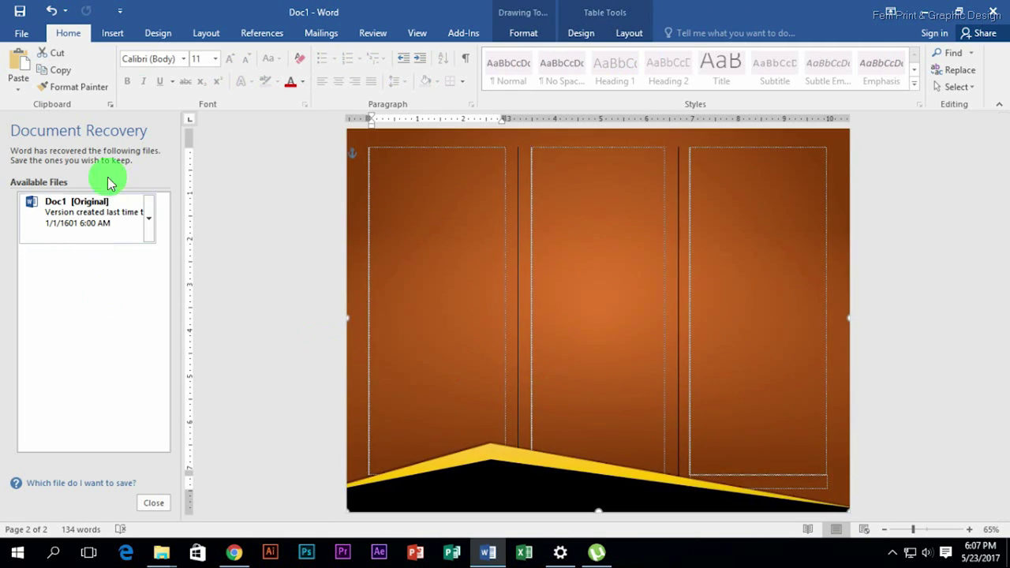
scroll(592, 316, up, 1)
scroll(516, 162, up, 2)
scroll(521, 295, up, 2)
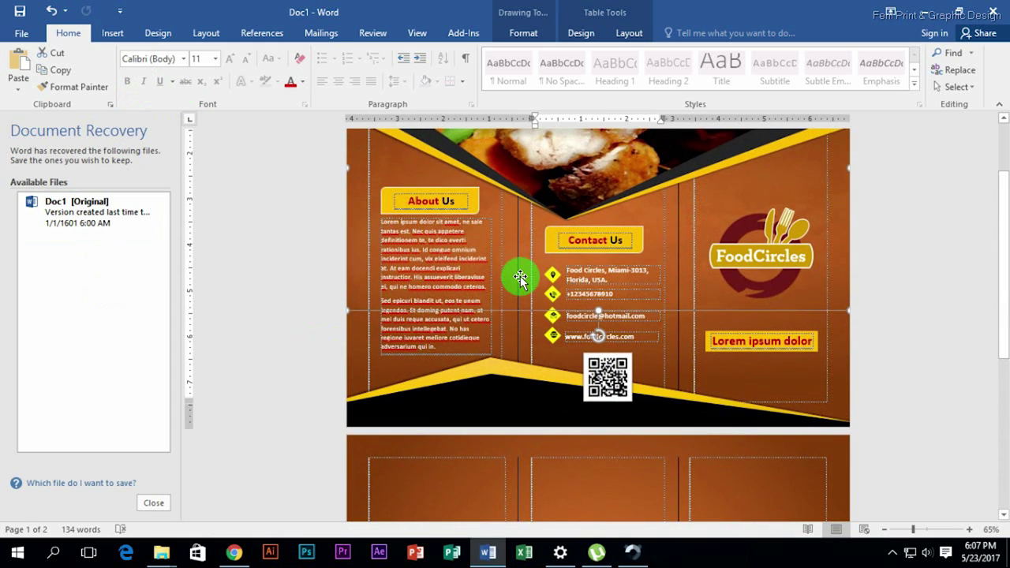
scroll(522, 347, up, 2)
scroll(513, 473, down, 1)
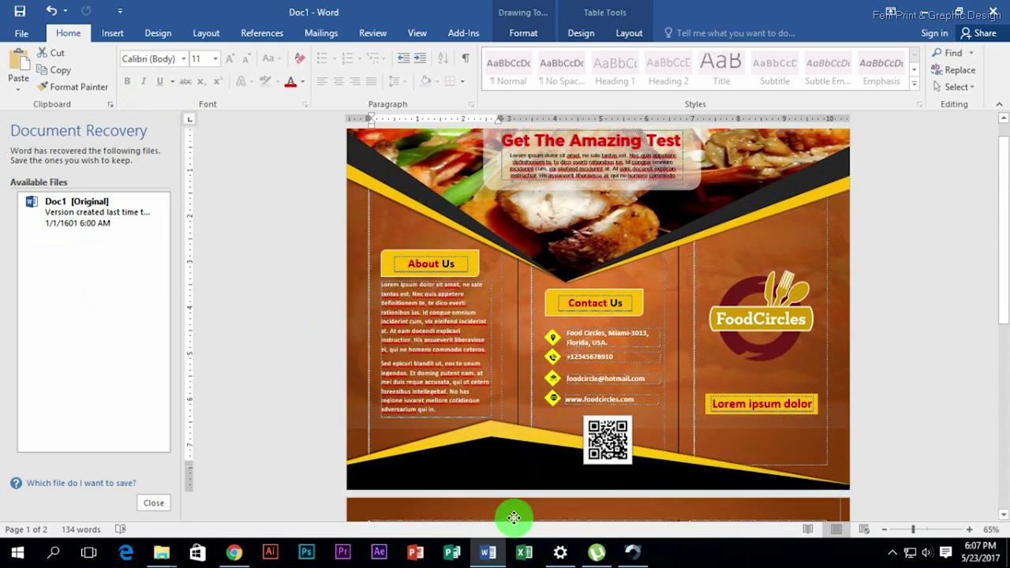
scroll(503, 282, down, 6)
scroll(505, 287, up, 7)
key(alt)
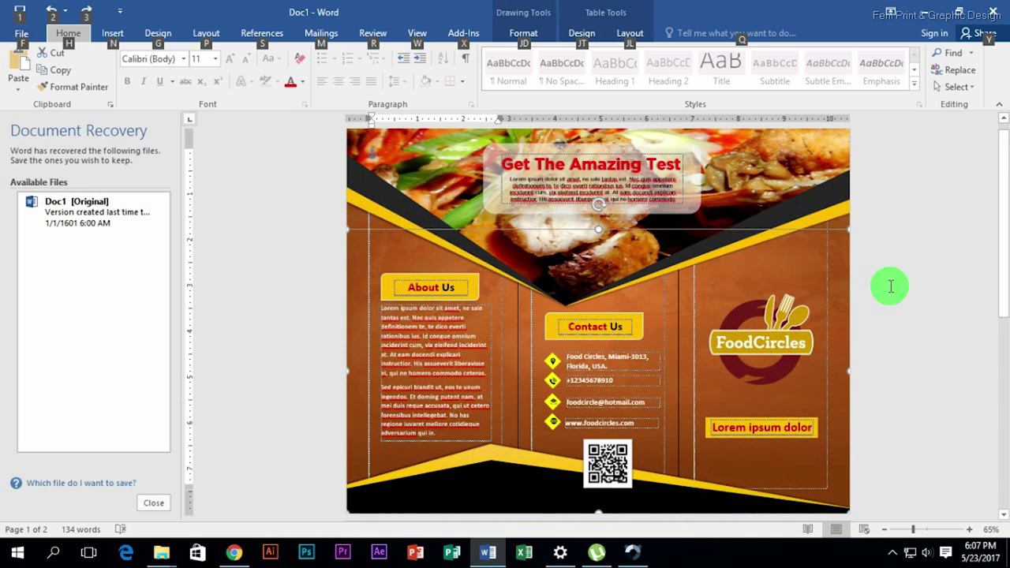
scroll(805, 266, up, 1)
click(735, 270)
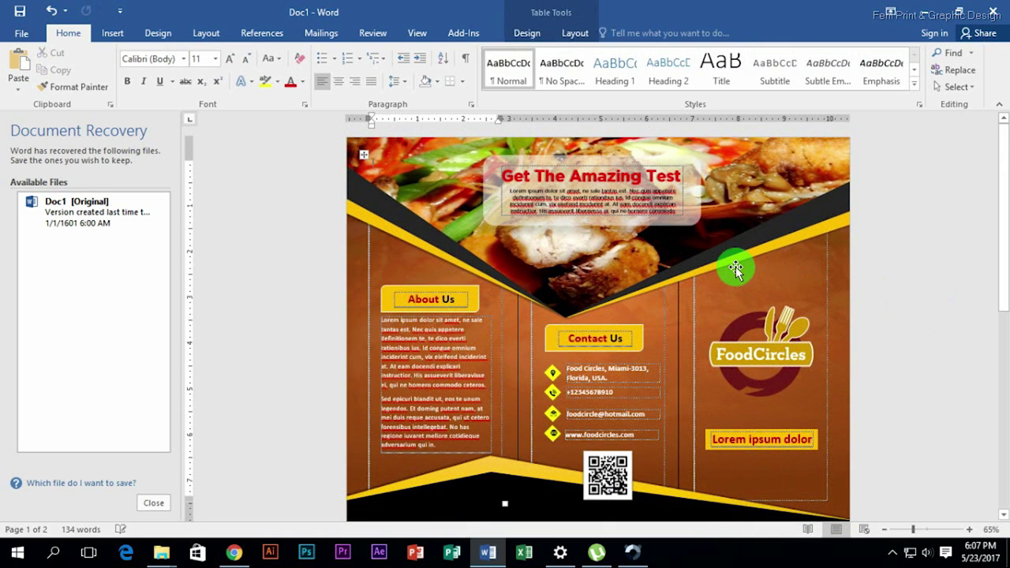
click(800, 268)
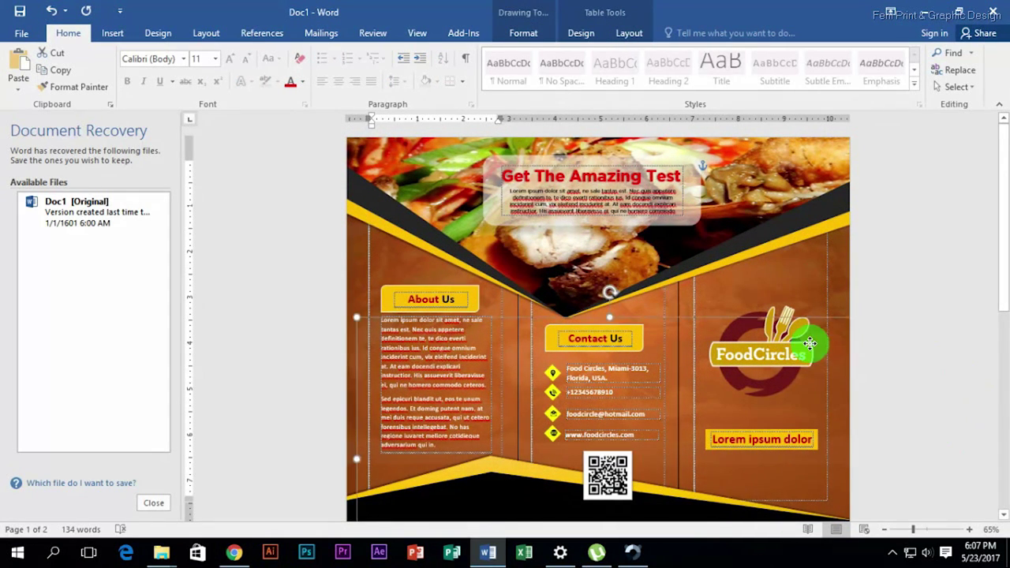
scroll(781, 300, down, 5)
scroll(781, 269, up, 4)
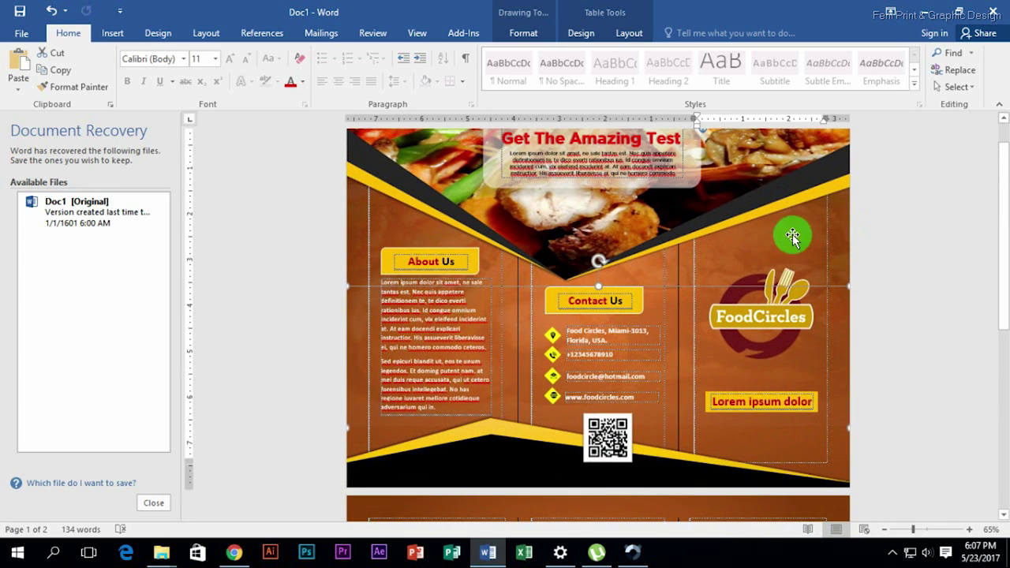
drag(604, 207, 598, 319)
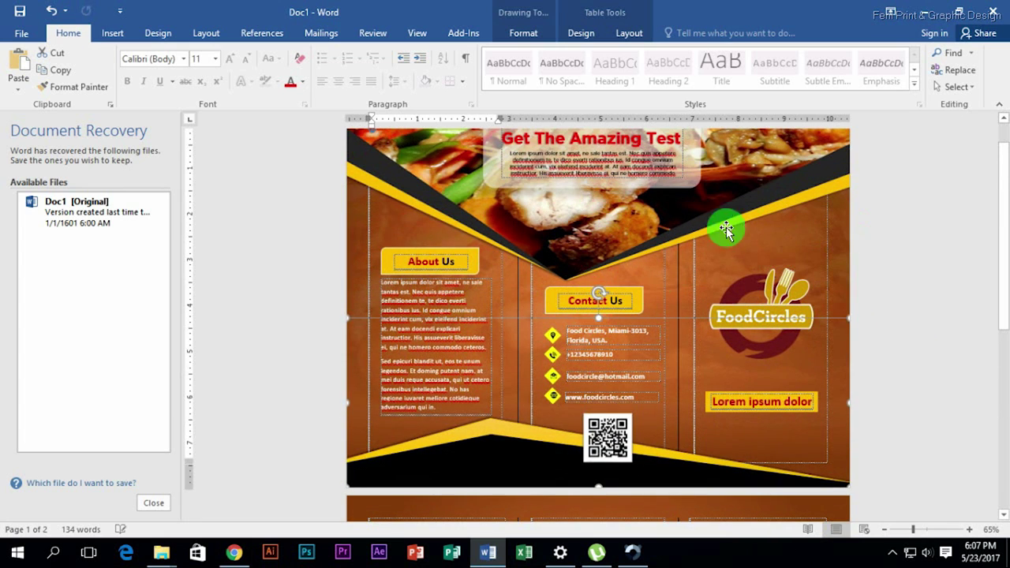
click(791, 241)
scroll(561, 431, down, 5)
click(545, 458)
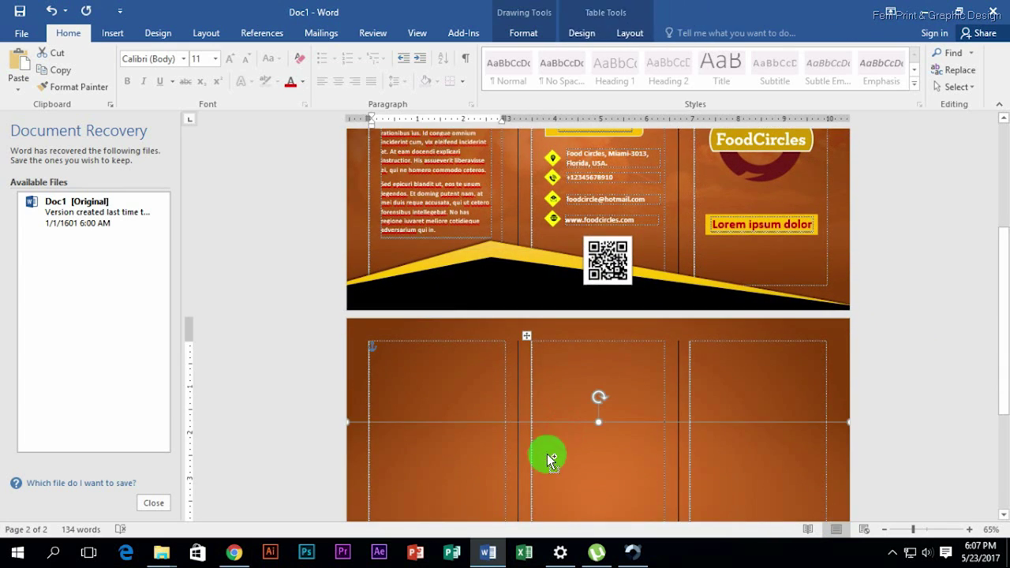
scroll(589, 372, down, 3)
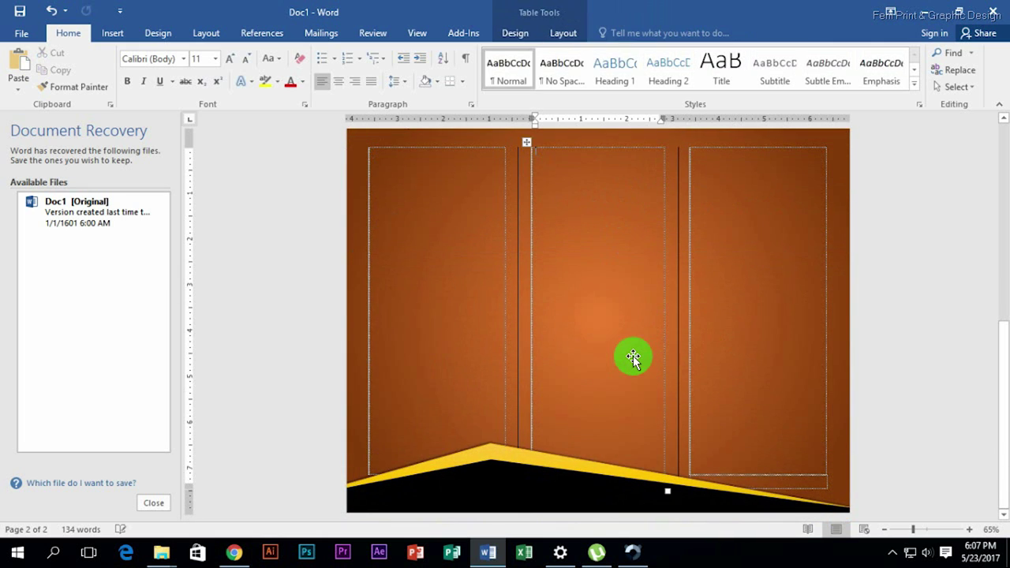
Paste the copied food photo onto page 2 and stretch it to cover the page.
key(ctrl+v)
drag(649, 371, 570, 365)
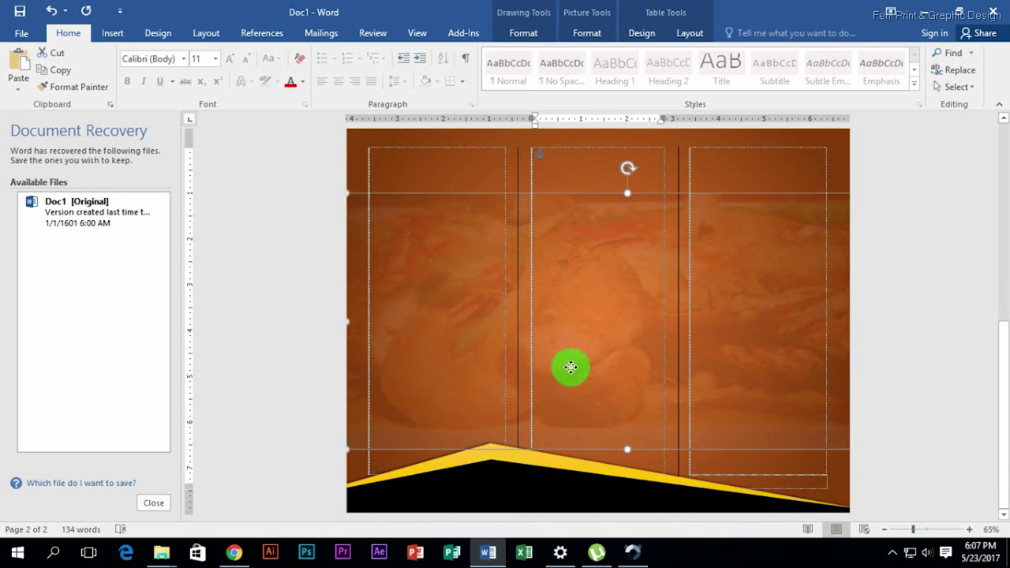
drag(755, 469, 737, 334)
scroll(723, 340, up, 3)
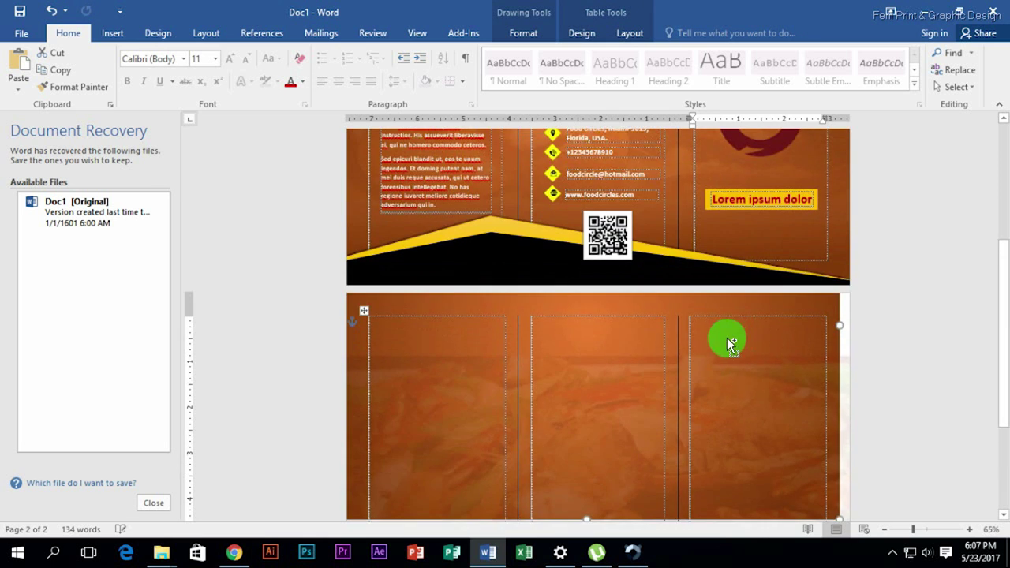
mouse_move(656, 410)
mouse_down()
mouse_move(543, 483)
mouse_move(545, 514)
mouse_move(605, 266)
mouse_move(500, 377)
mouse_move(437, 390)
mouse_move(480, 392)
mouse_move(476, 244)
mouse_move(547, 262)
mouse_up()
ctrl+scroll(548, 262, down, 1)
Stretch the wood-texture shape across page 2, rotating and repositioning it.
click(723, 260)
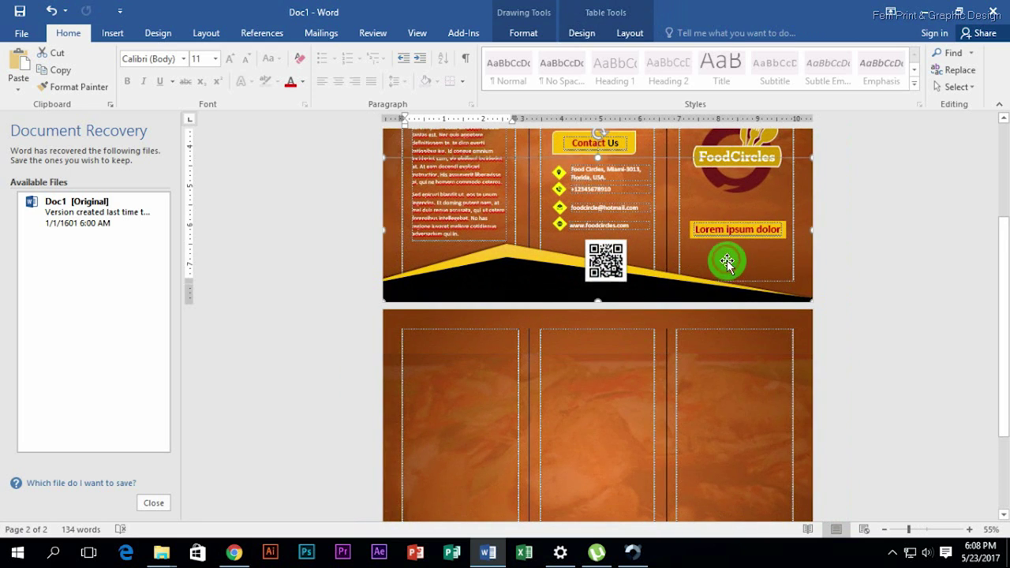
click(710, 423)
mouse_move(579, 314)
mouse_down()
mouse_move(604, 397)
mouse_move(714, 349)
mouse_move(744, 397)
mouse_move(517, 310)
mouse_up()
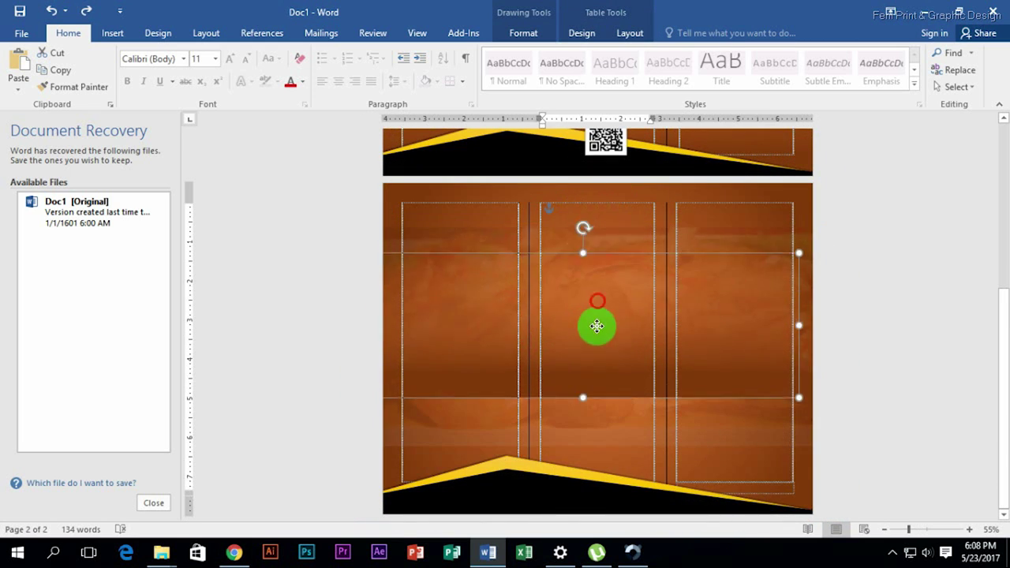
drag(584, 207, 584, 396)
drag(636, 331, 646, 285)
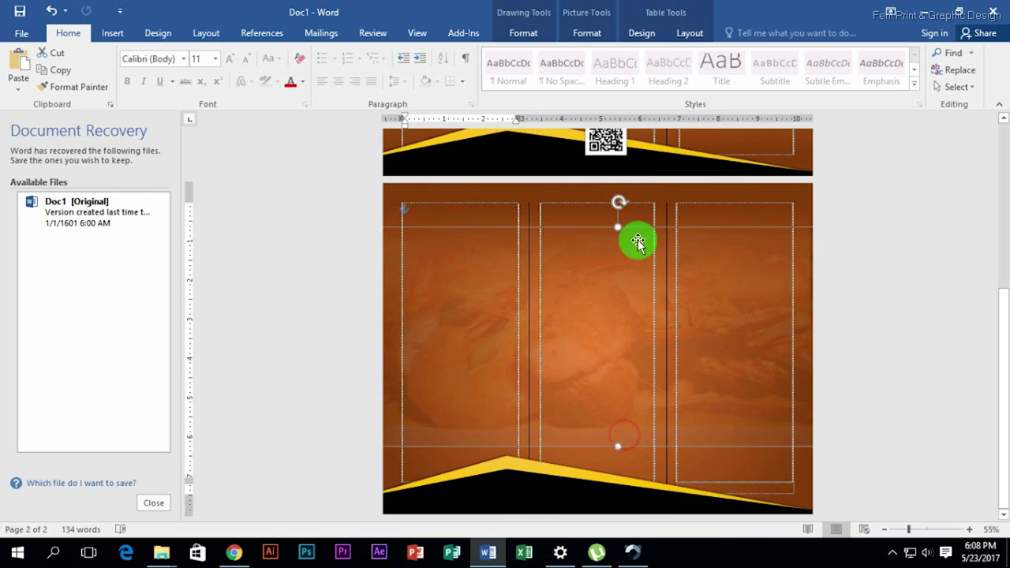
mouse_move(656, 224)
mouse_down()
mouse_move(631, 355)
mouse_move(872, 270)
mouse_up()
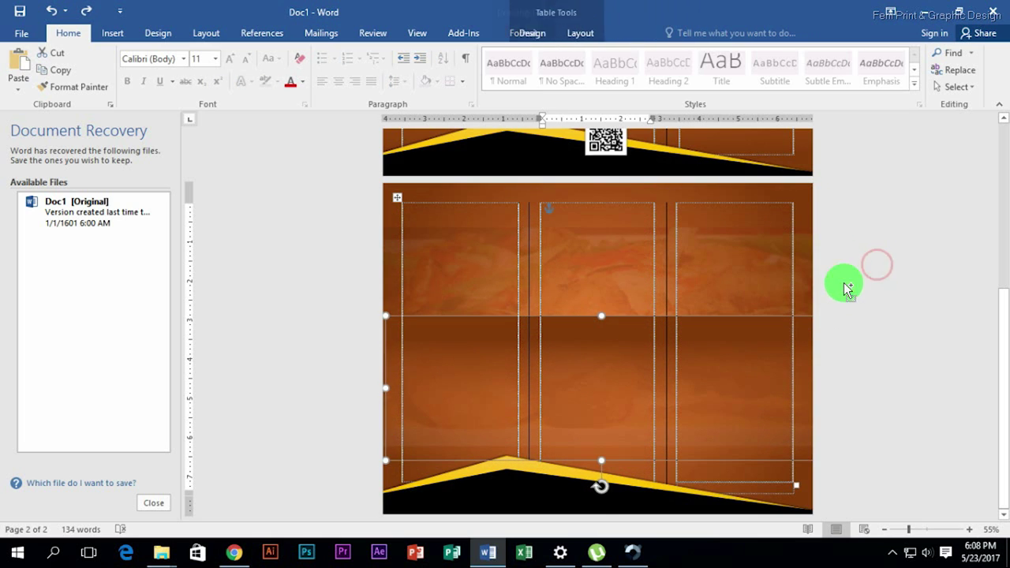
drag(695, 354, 591, 260)
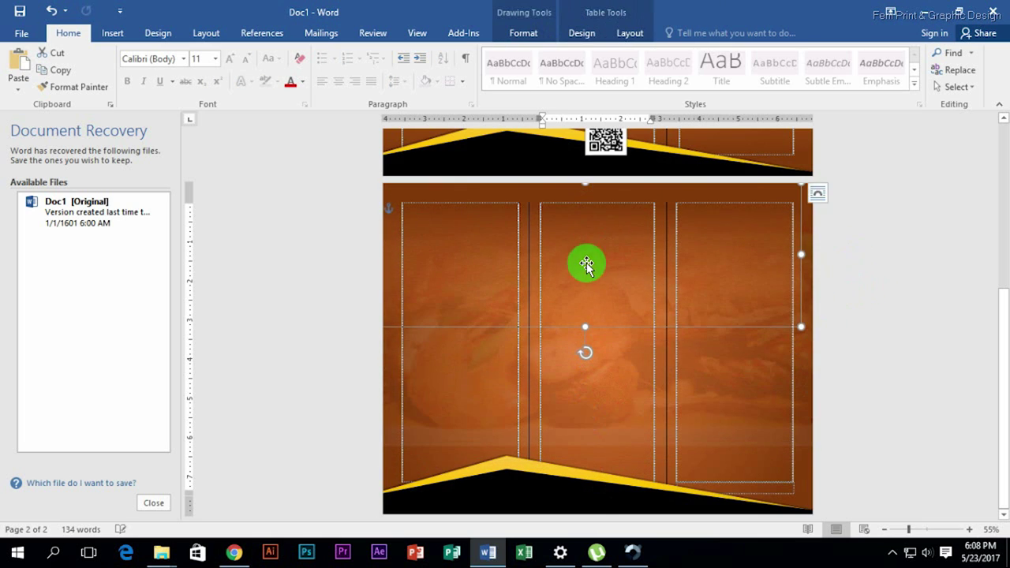
Rotate the wood-texture shape back upright and move it back over page 2.
click(602, 259)
right_click(588, 203)
click(593, 249)
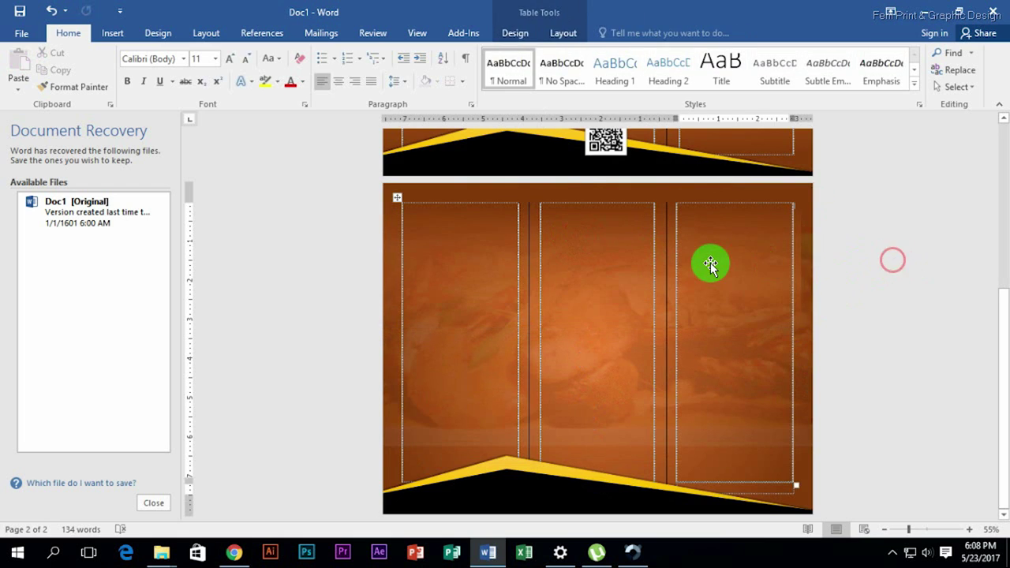
click(735, 262)
drag(620, 236, 597, 374)
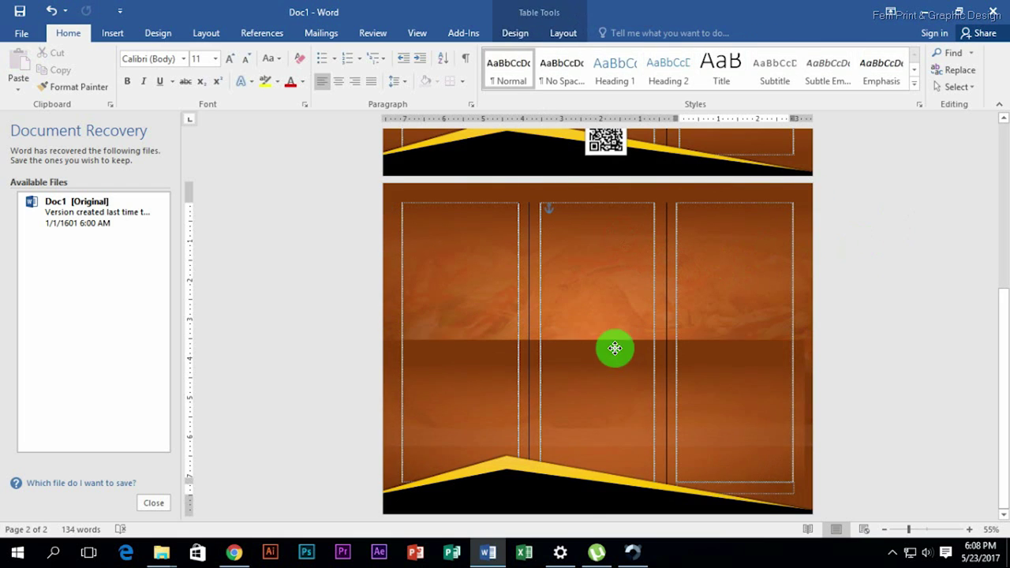
drag(594, 422, 605, 270)
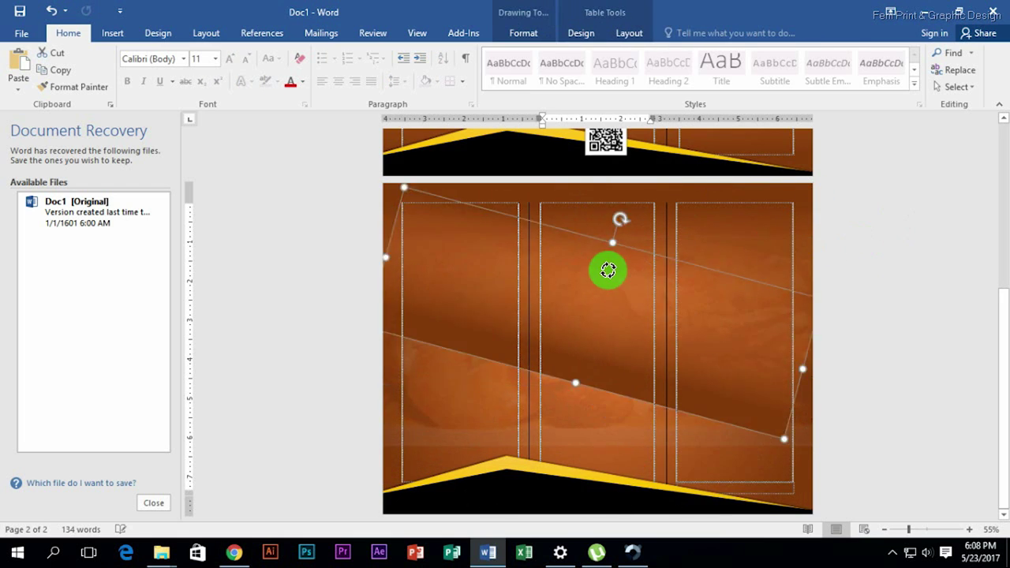
mouse_move(608, 344)
mouse_down()
mouse_move(621, 466)
mouse_move(601, 411)
mouse_up()
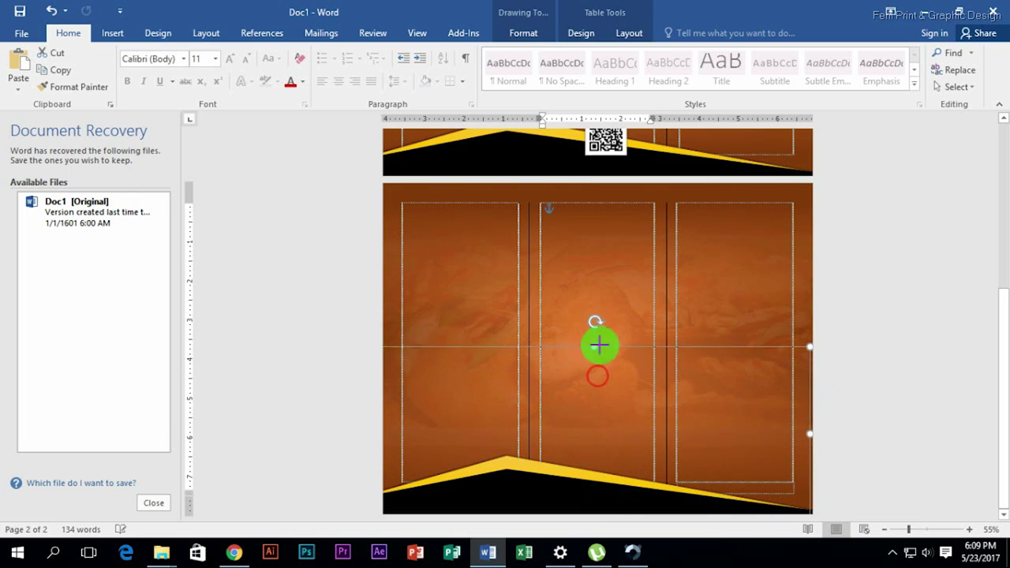
click(908, 258)
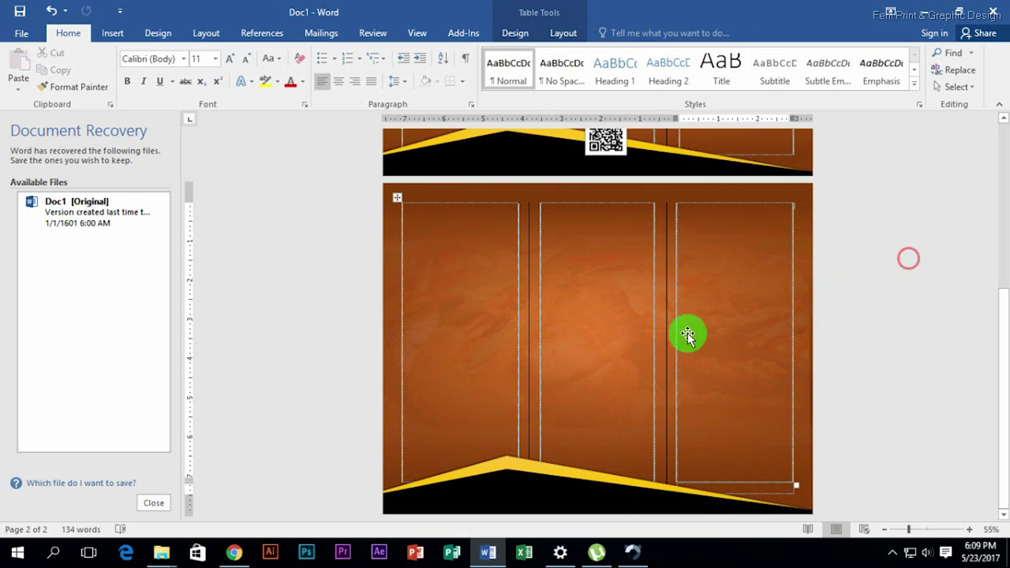
ctrl+scroll(687, 339, up, 1)
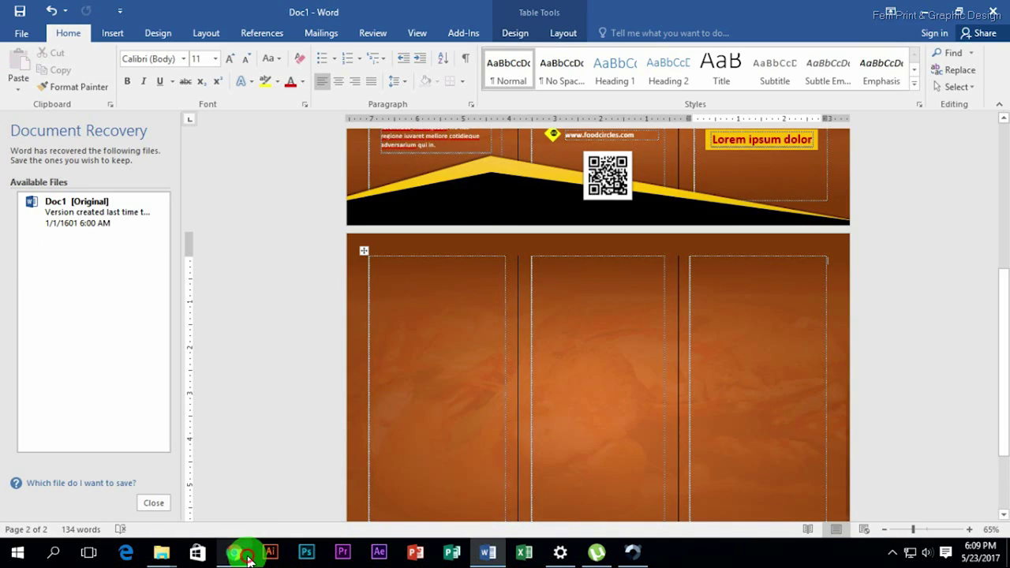
scroll(396, 406, down, 2)
scroll(395, 406, up, 3)
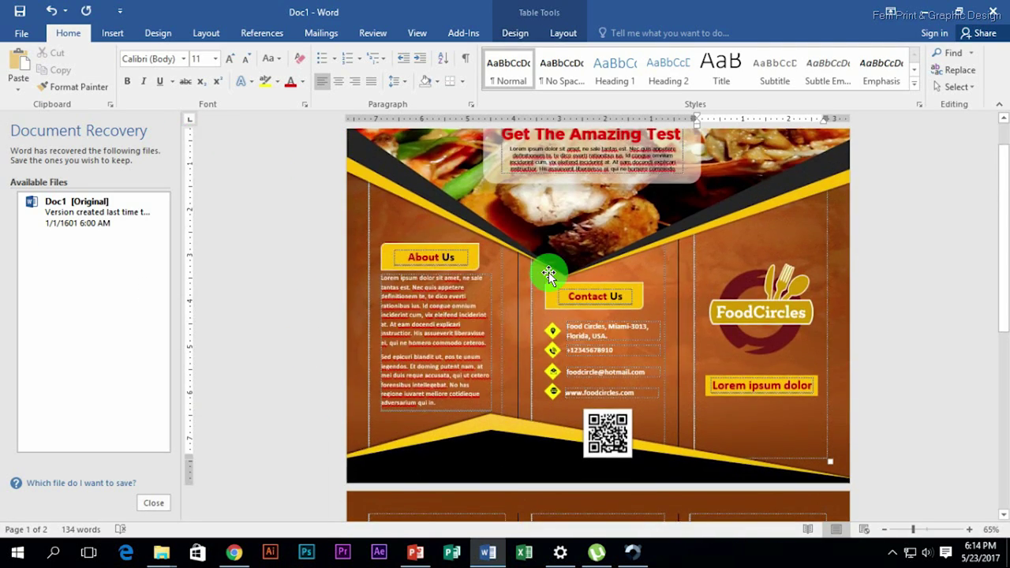
Set the Get The Amazing Test title box's fill transparency to 45% in Format Shape.
scroll(548, 273, up, 1)
click(694, 181)
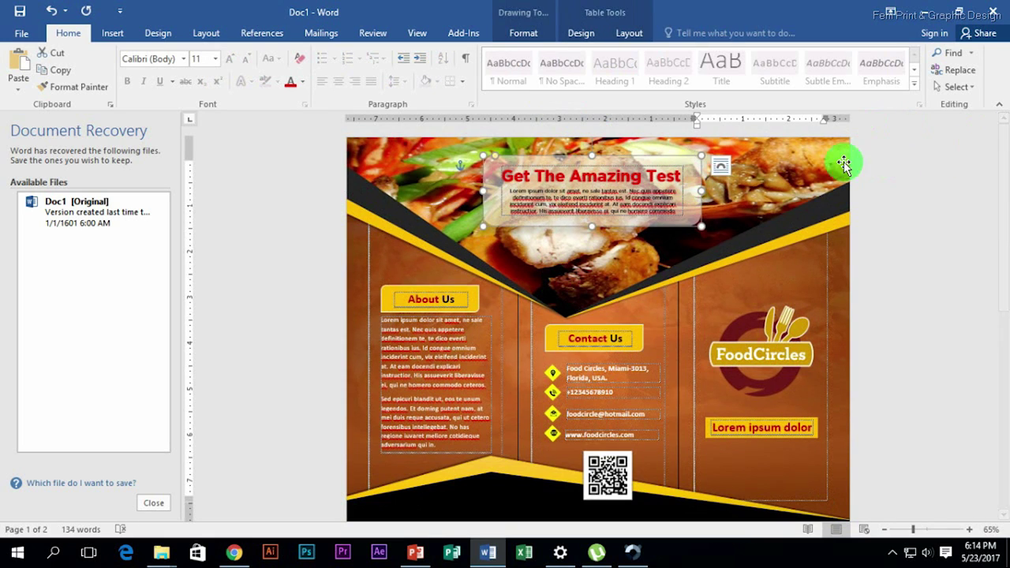
right_click(537, 213)
click(692, 188)
right_click(692, 189)
click(789, 478)
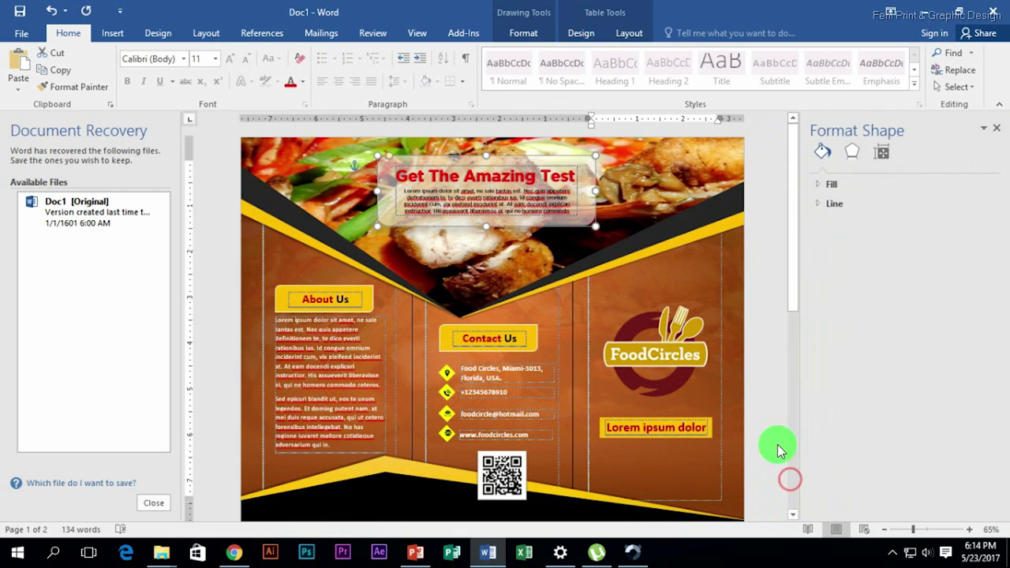
click(829, 184)
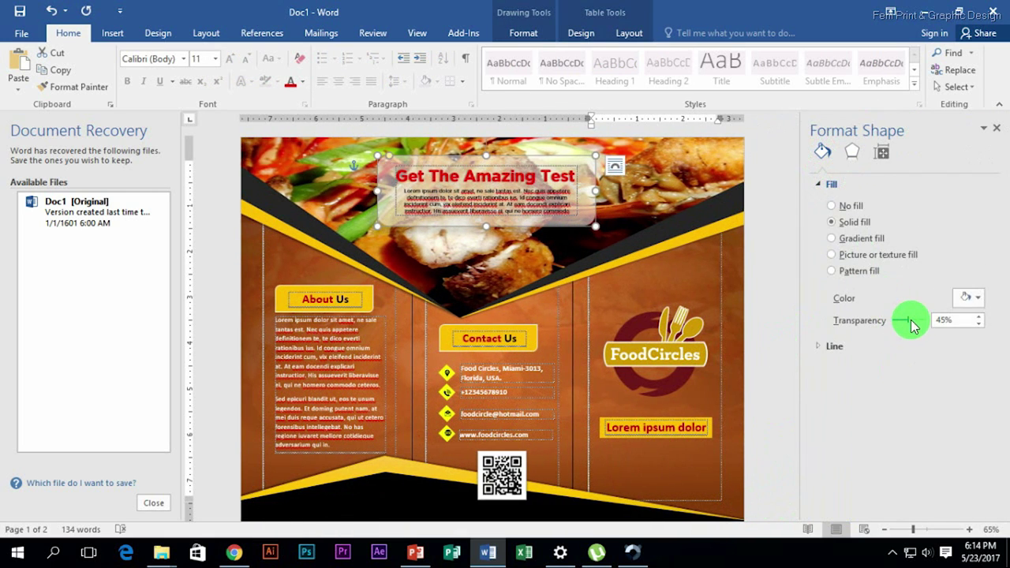
drag(911, 324, 900, 323)
Select the orange gradient shape spanning page 2's panels.
click(654, 214)
scroll(575, 354, down, 3)
scroll(345, 330, down, 5)
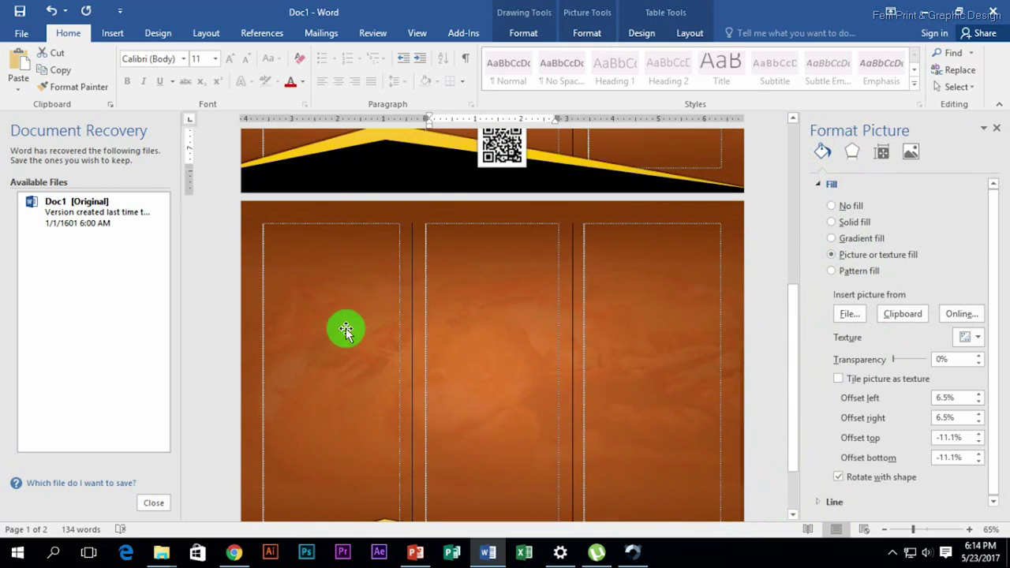
click(346, 330)
click(112, 32)
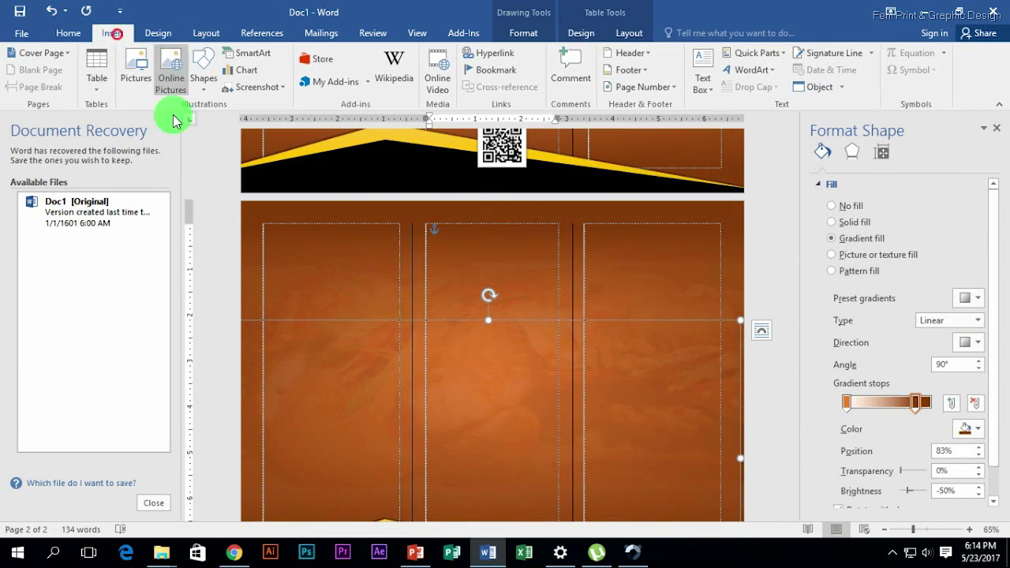
Draw a rounded rectangle at the top of the left panel, sized about 2.45" x 2.58".
click(210, 97)
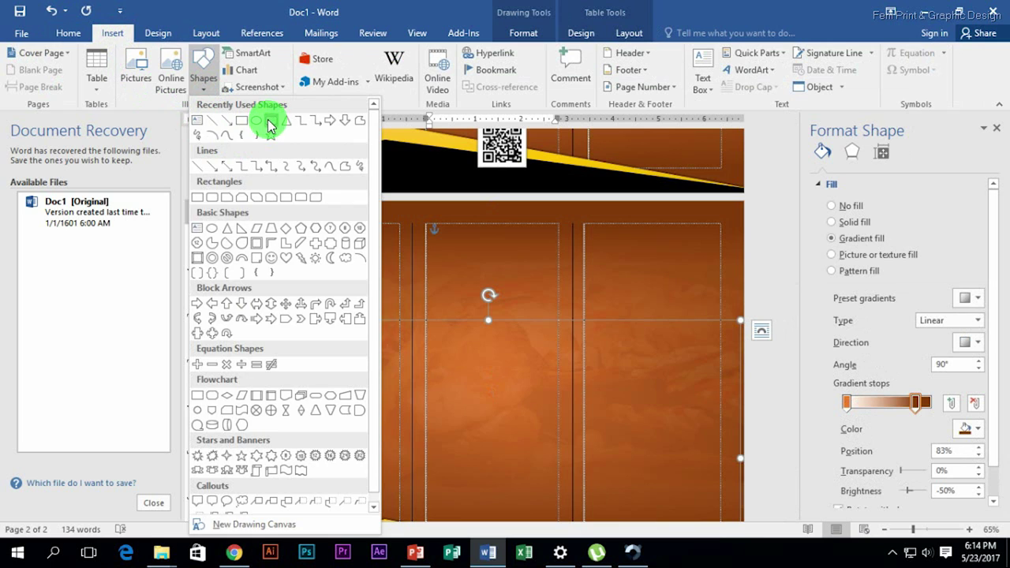
click(269, 126)
drag(276, 226, 382, 326)
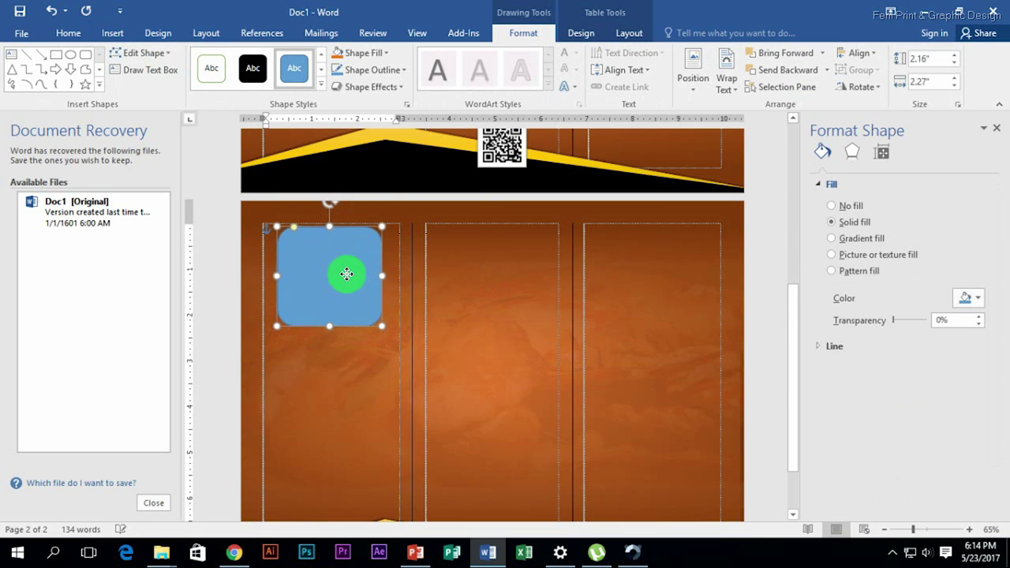
drag(346, 273, 338, 273)
drag(379, 235, 395, 222)
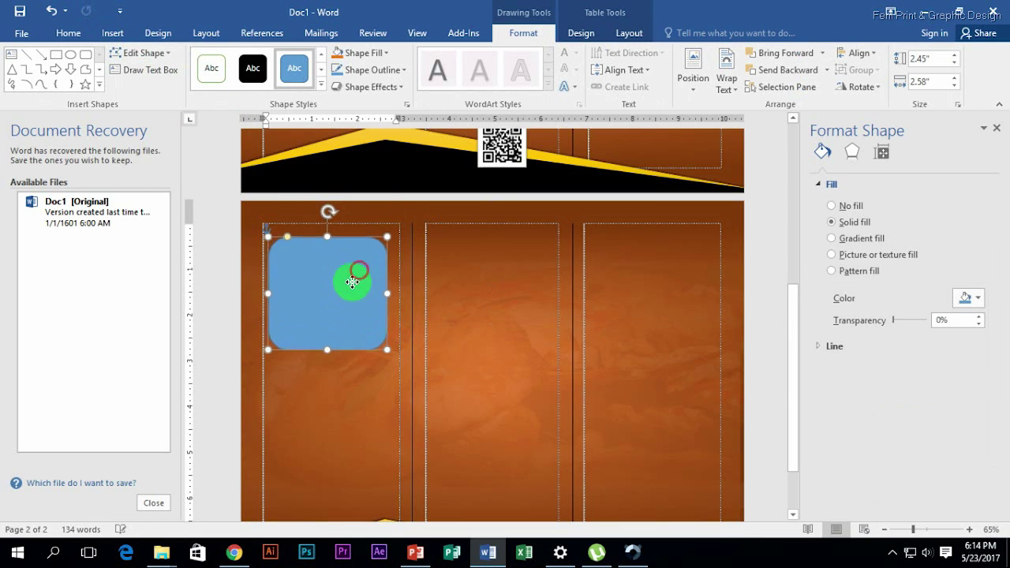
drag(352, 282, 363, 308)
Add a copy of the rounded rectangle and shrink it to sit inside the first.
key(ctrl+z)
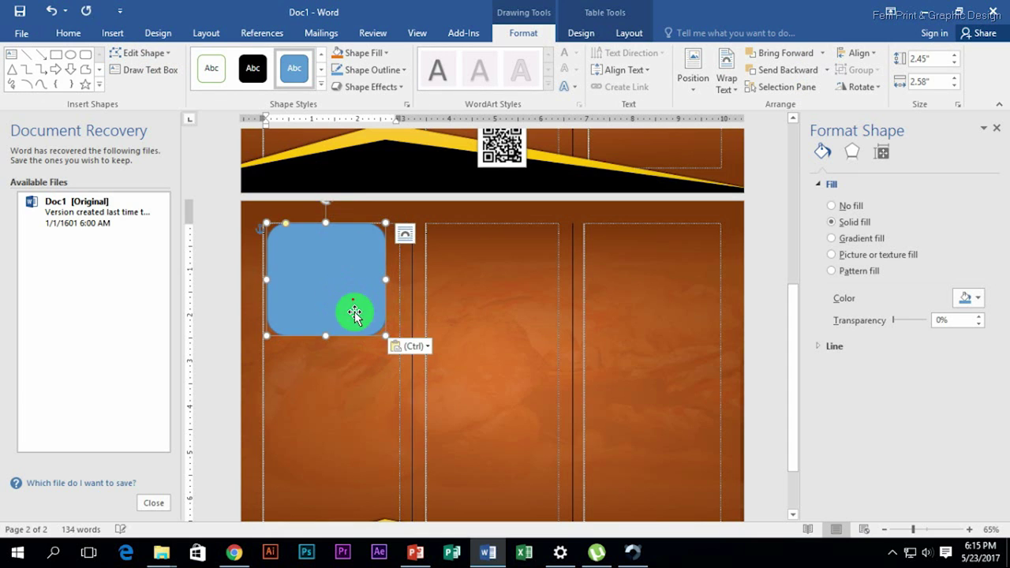
click(367, 389)
click(352, 304)
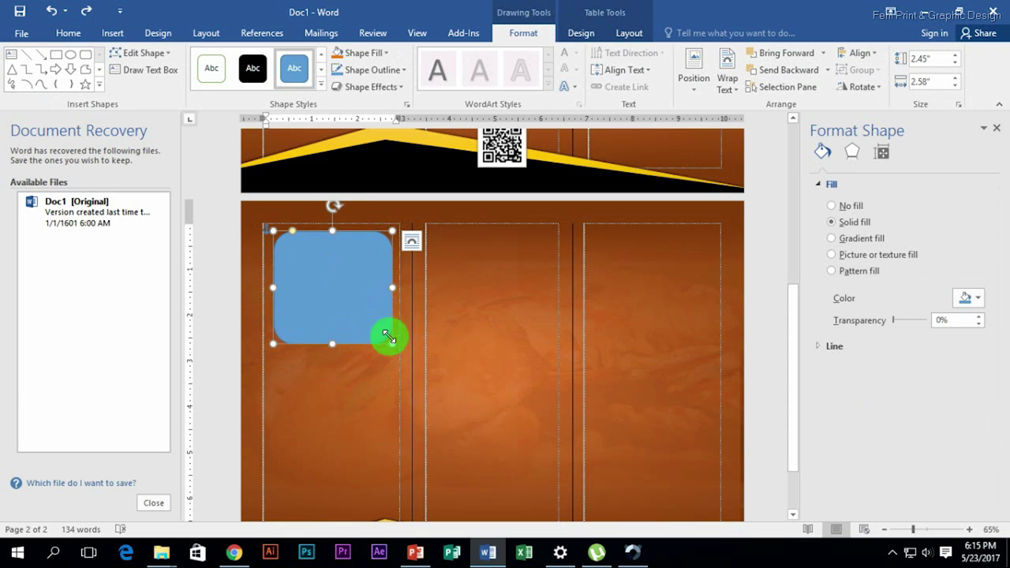
mouse_move(360, 334)
mouse_down()
mouse_move(366, 319)
mouse_move(381, 335)
mouse_up()
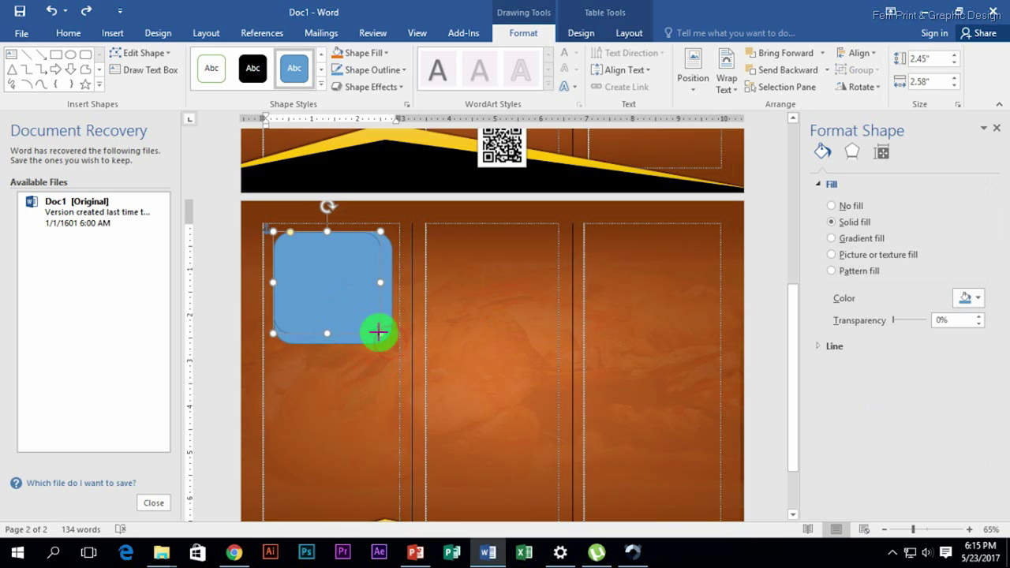
Fill the inner rounded shape with the pasta photo 189978 as a picture fill.
right_click(348, 293)
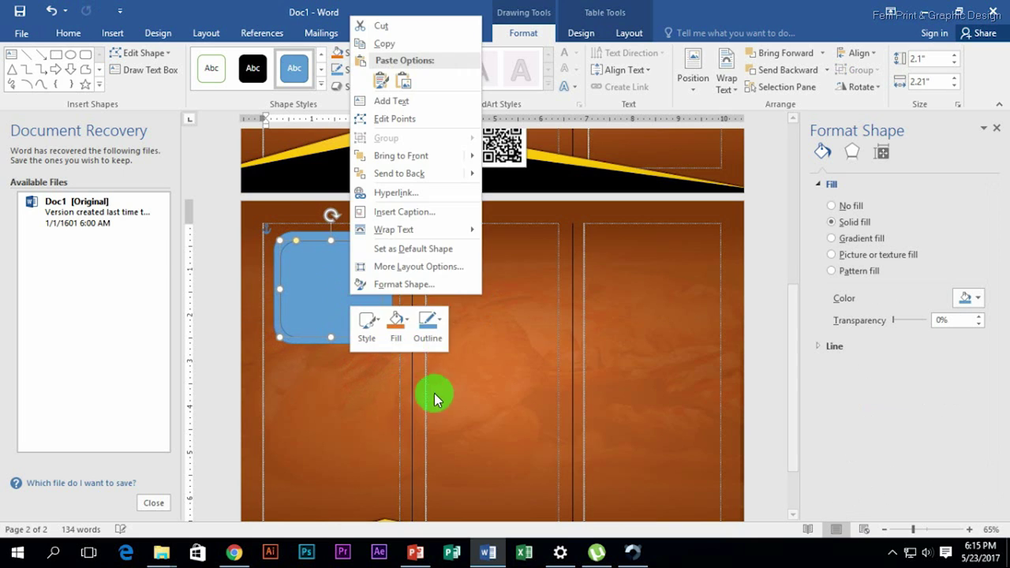
key(Escape)
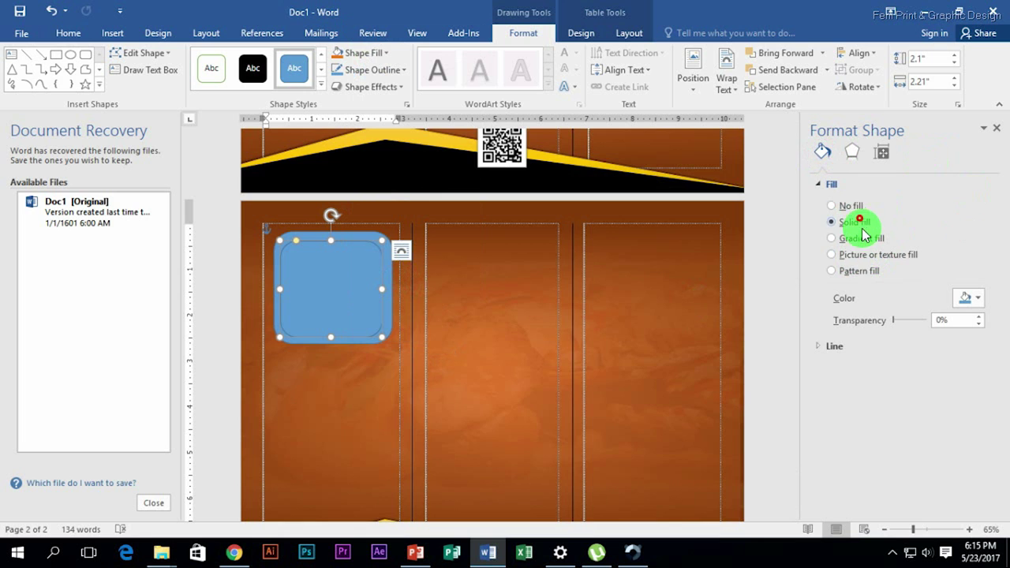
click(862, 237)
click(866, 256)
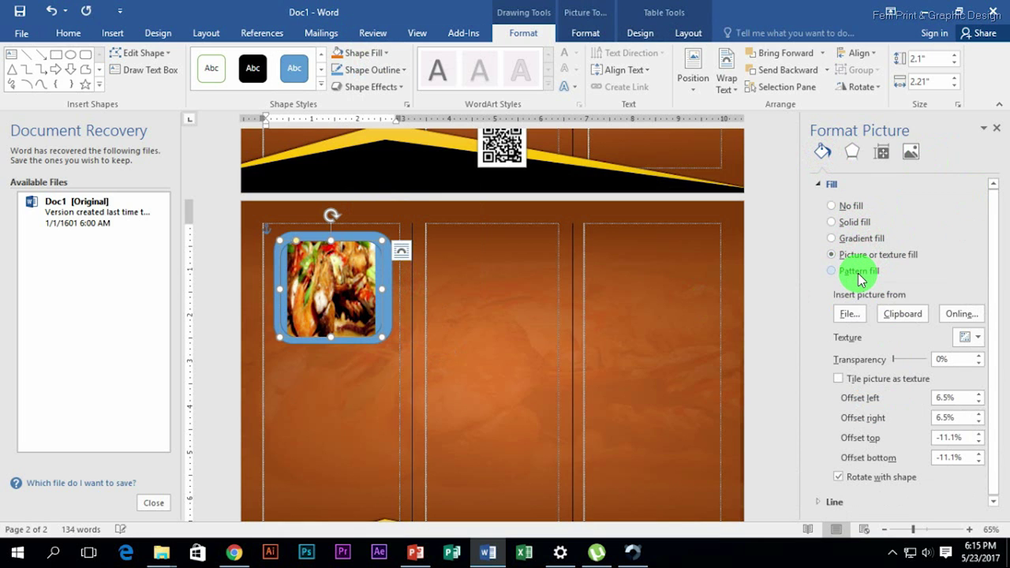
click(852, 314)
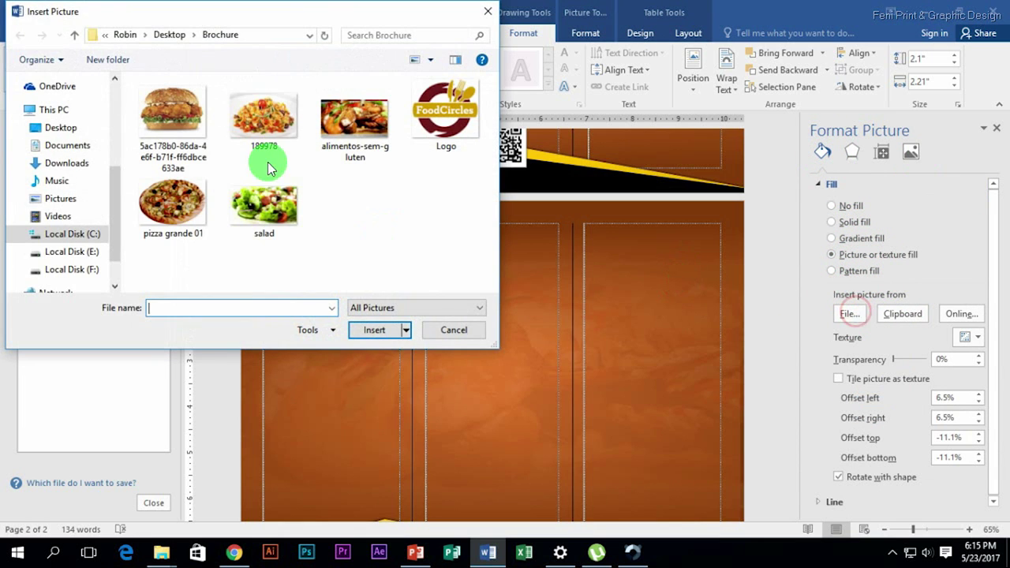
click(369, 328)
drag(377, 337, 379, 334)
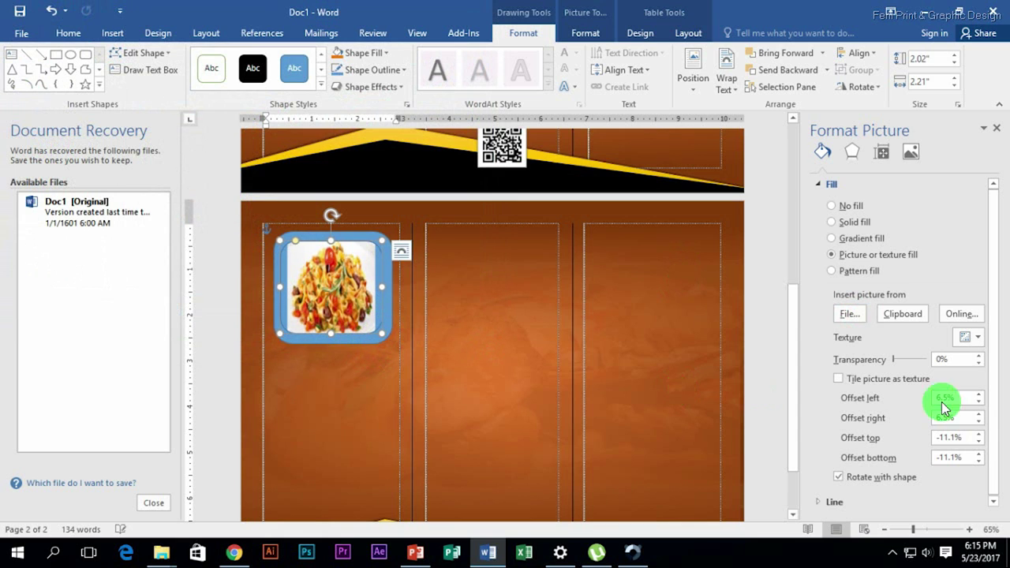
Crop the pasta photo to 3.5 inches wide and 2.6 inches high inside the shape.
click(911, 150)
click(828, 185)
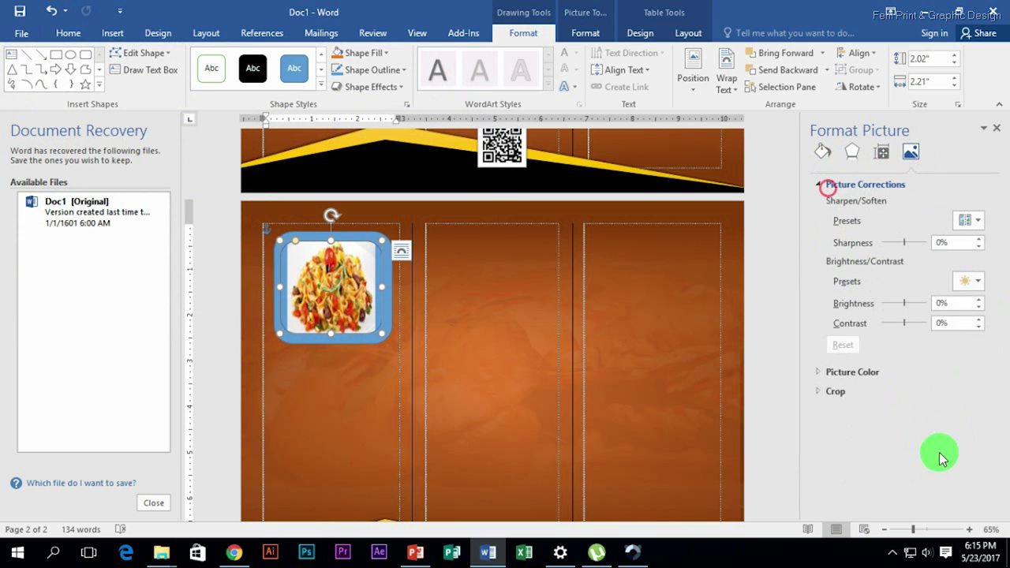
click(825, 391)
click(979, 442)
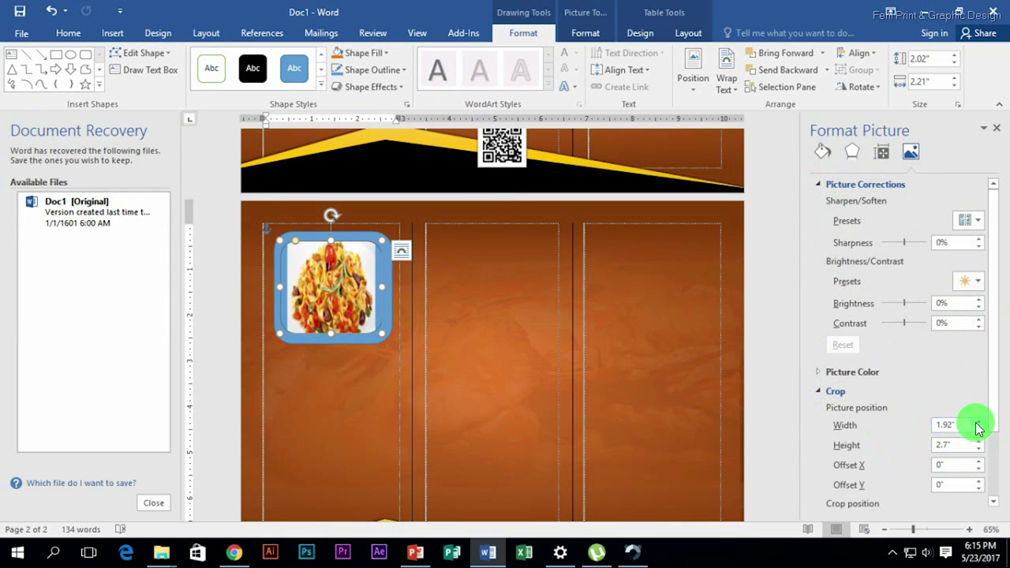
click(978, 422)
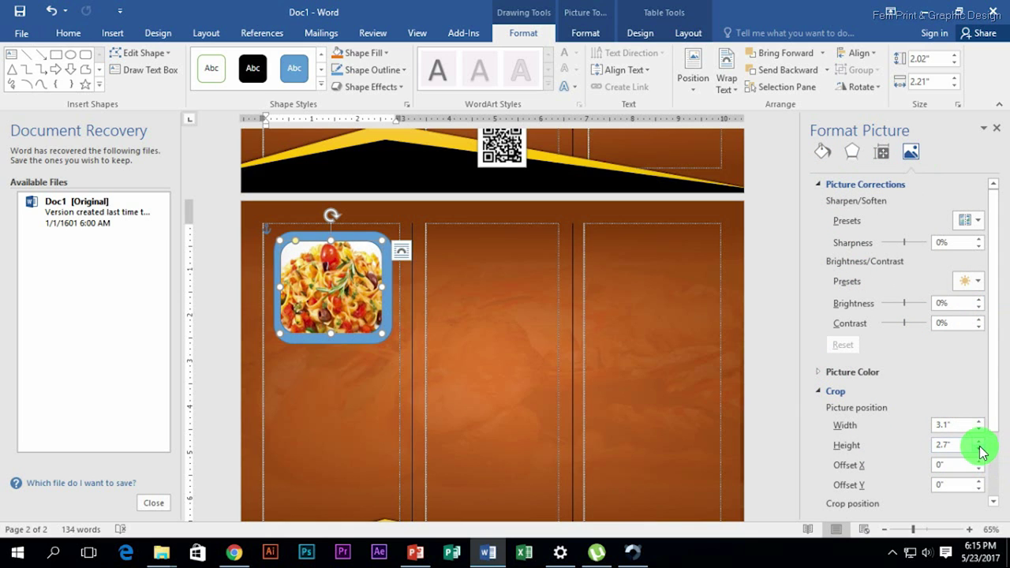
click(979, 449)
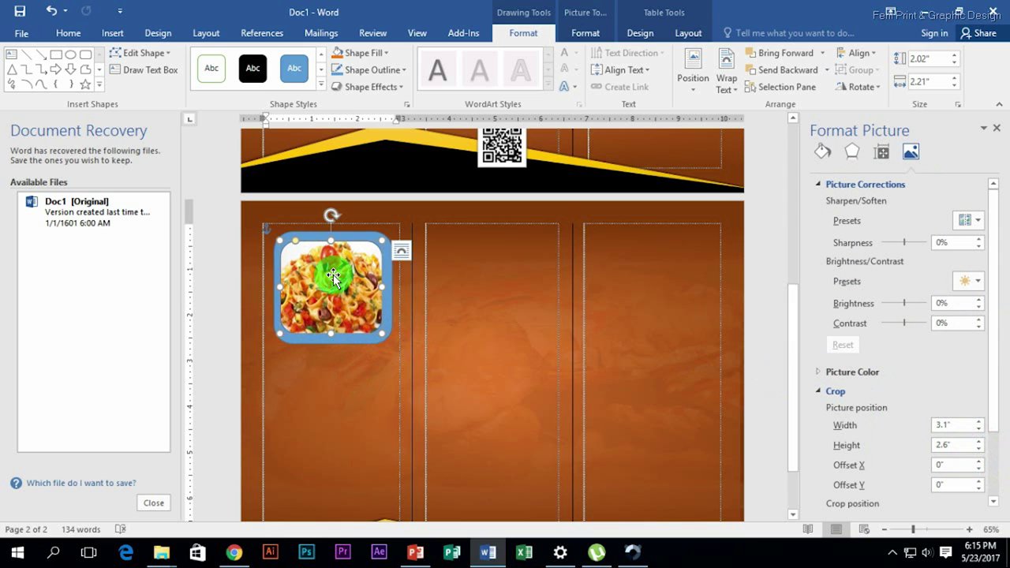
click(978, 421)
click(978, 421)
click(979, 449)
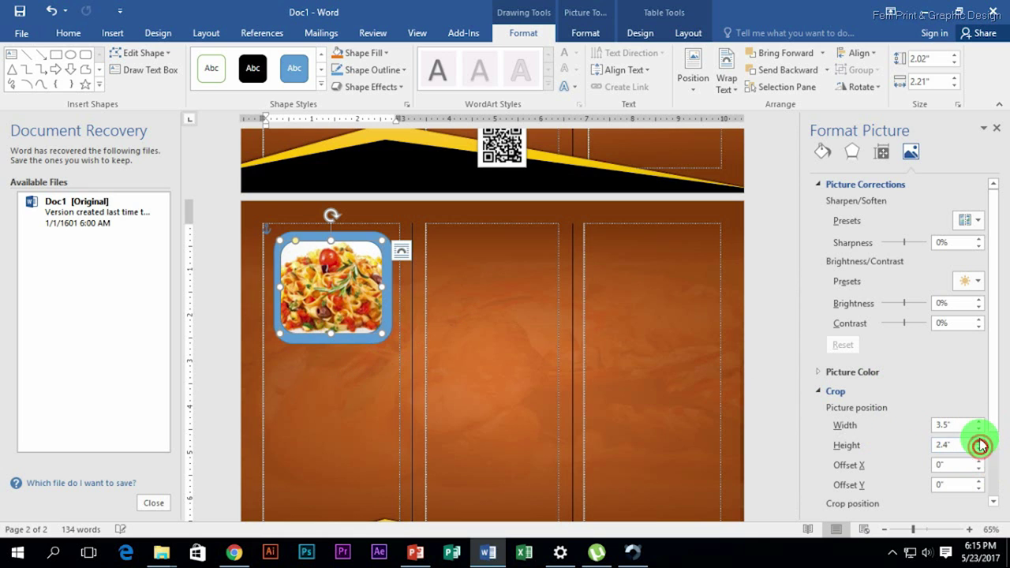
click(979, 441)
click(979, 440)
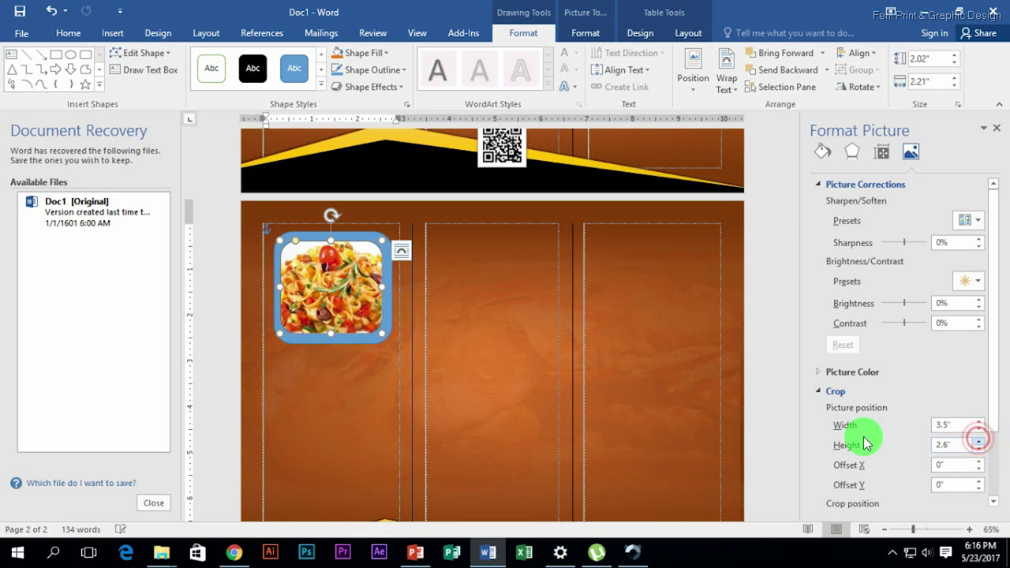
click(336, 343)
click(321, 85)
Try several shape styles on the picture frame, settling on a black style.
click(293, 142)
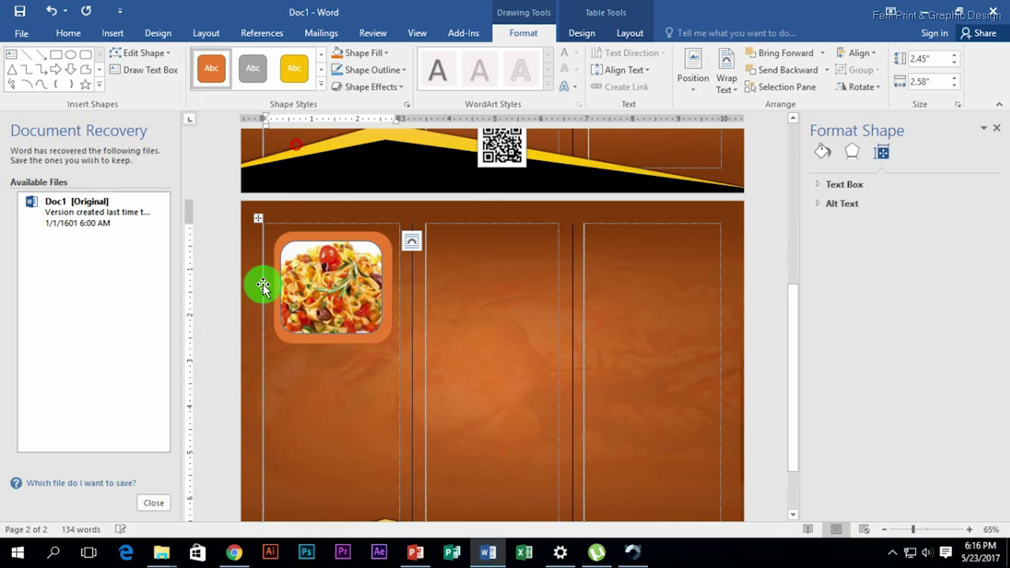
click(263, 284)
click(321, 86)
click(293, 143)
click(321, 87)
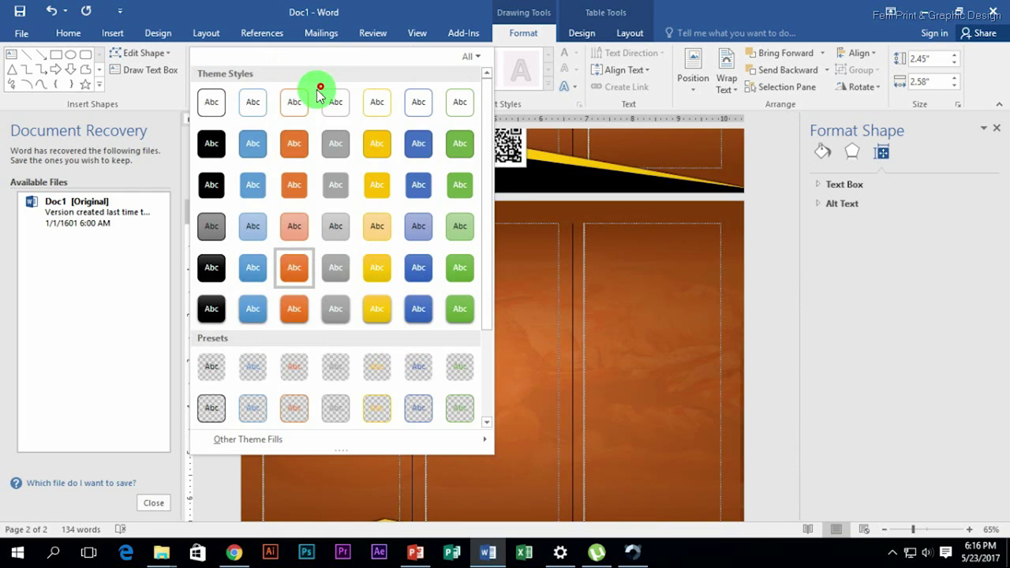
click(318, 89)
click(321, 85)
click(221, 273)
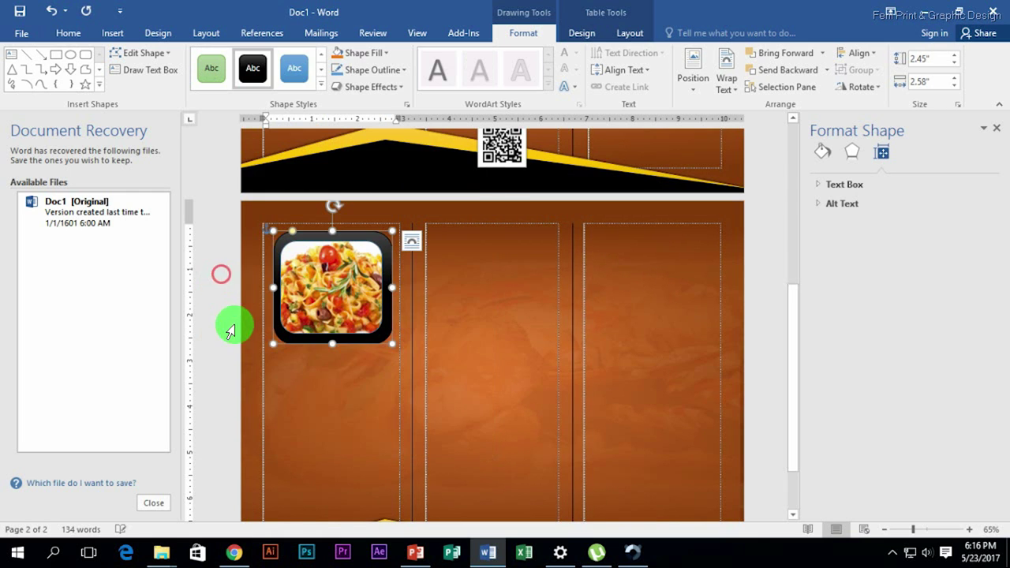
mouse_move(393, 312)
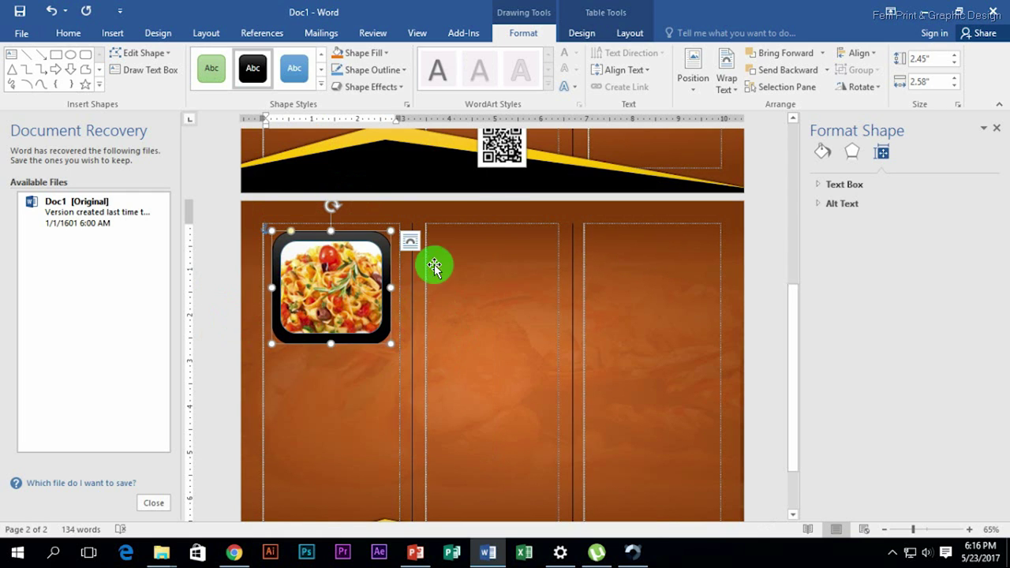
Copy the framed pasta photo into the middle and right columns.
click(337, 404)
scroll(335, 372, down, 3)
scroll(339, 338, up, 3)
click(334, 277)
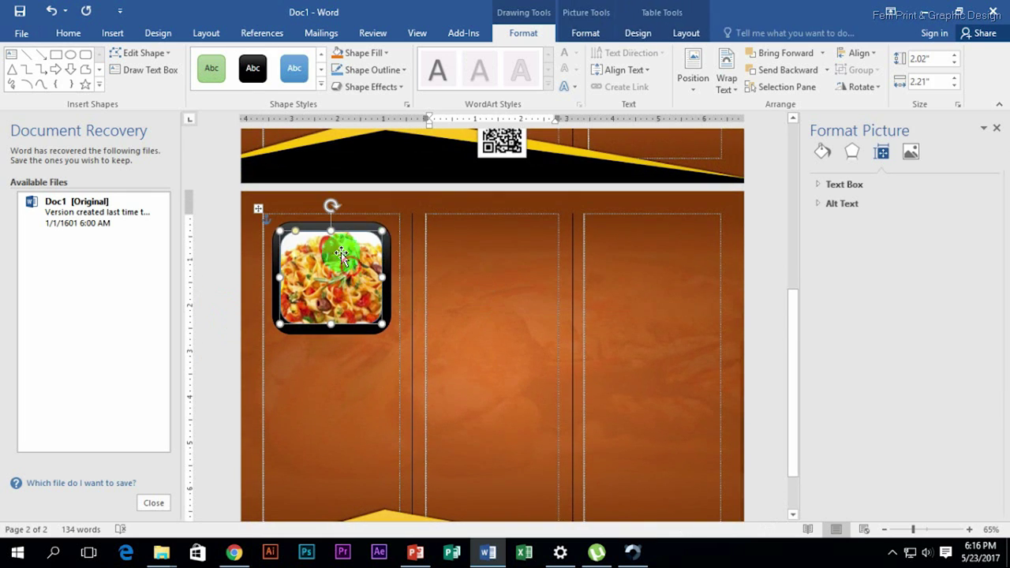
mouse_move(327, 261)
mouse_down()
mouse_move(451, 267)
mouse_move(640, 252)
mouse_up()
click(300, 260)
Replace the middle frame's picture fill with the pizza image.
click(329, 234)
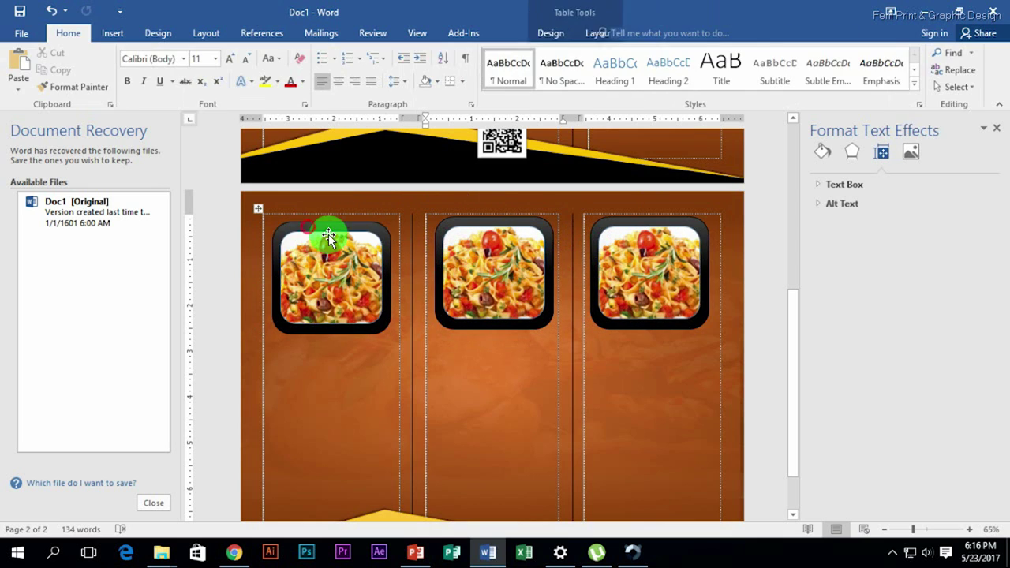
click(341, 293)
click(308, 215)
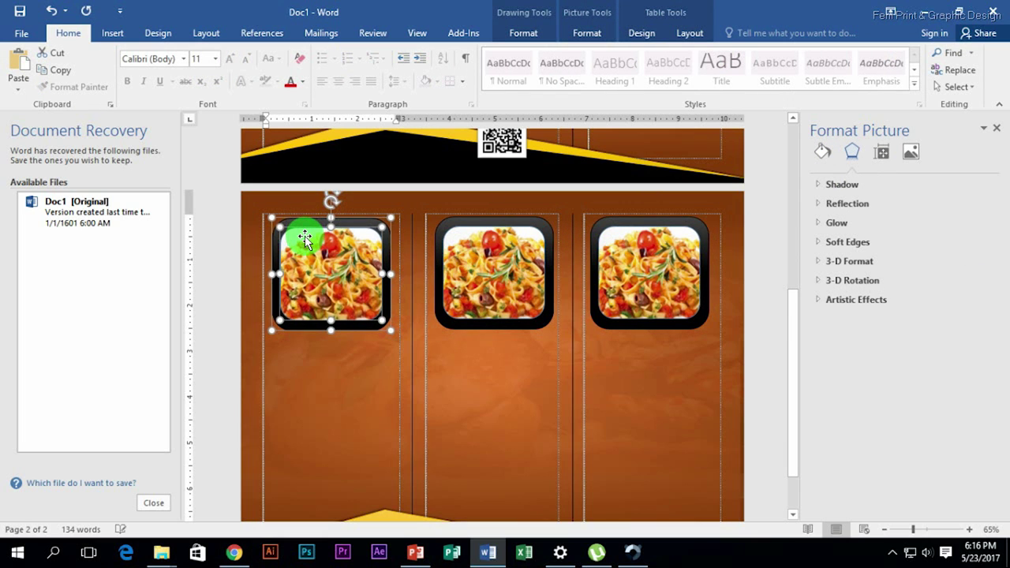
click(507, 271)
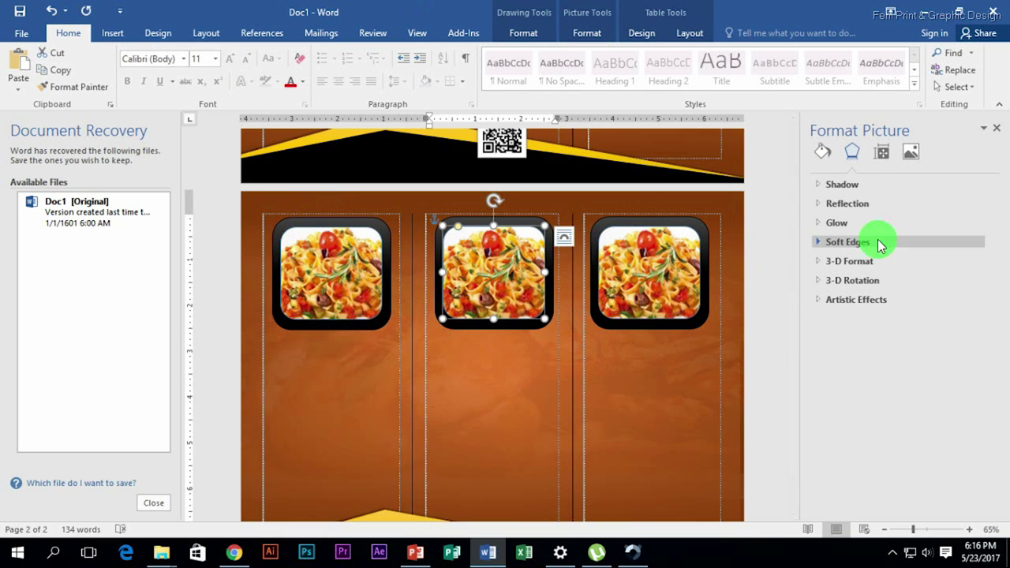
click(822, 151)
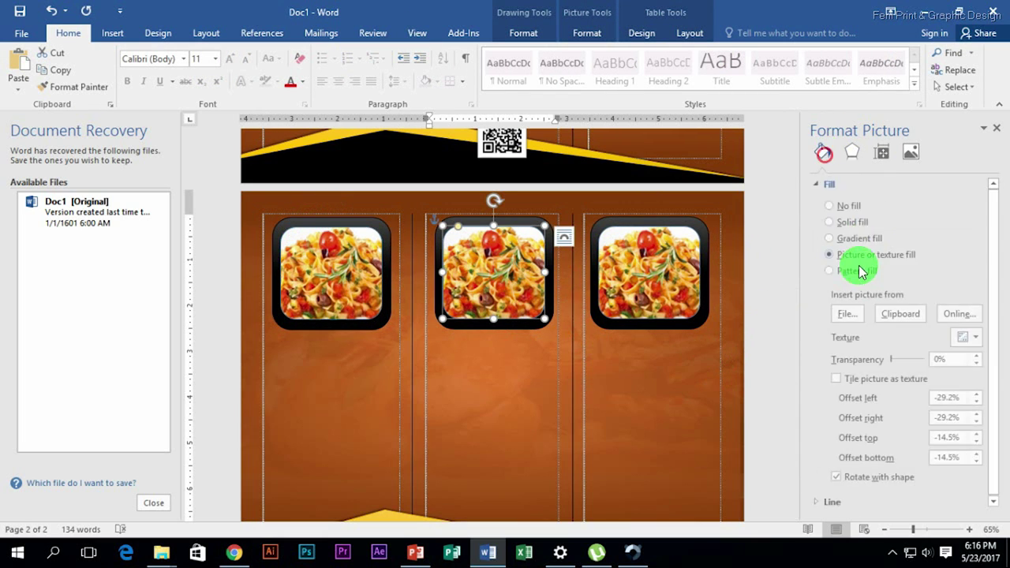
click(850, 314)
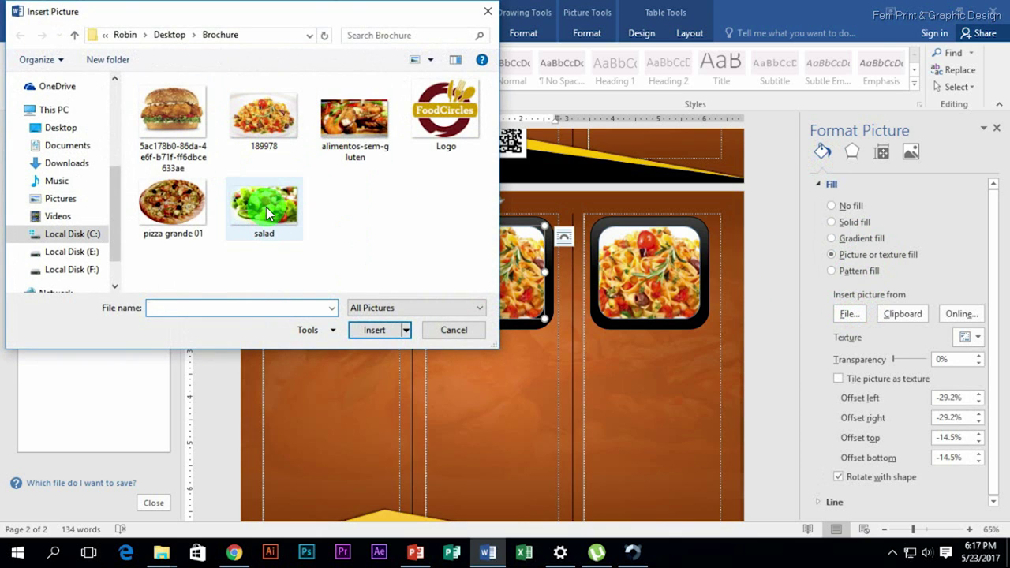
double_click(171, 202)
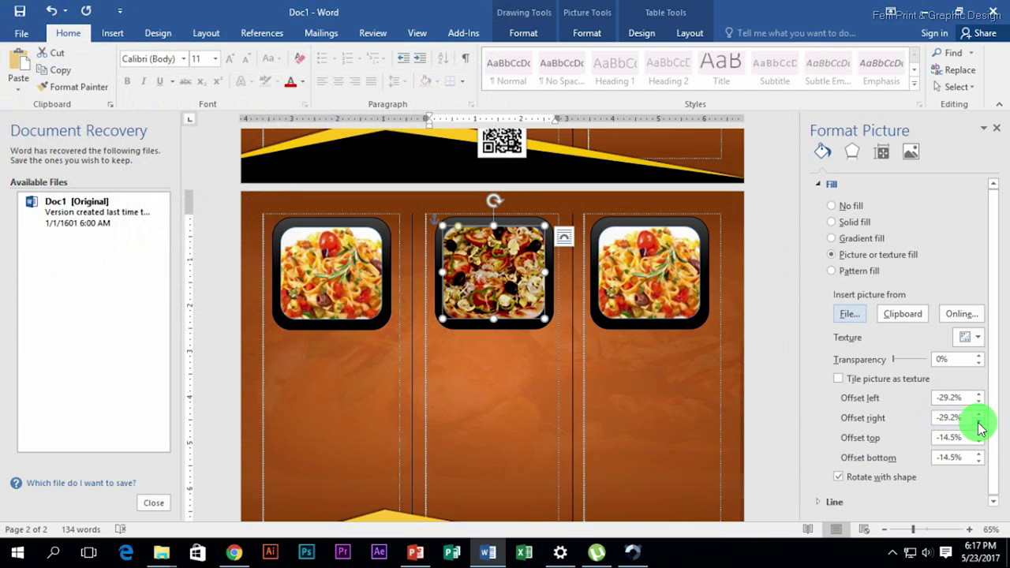
Reduce the pizza image's crop width and height, to 2.2 inches high.
click(910, 152)
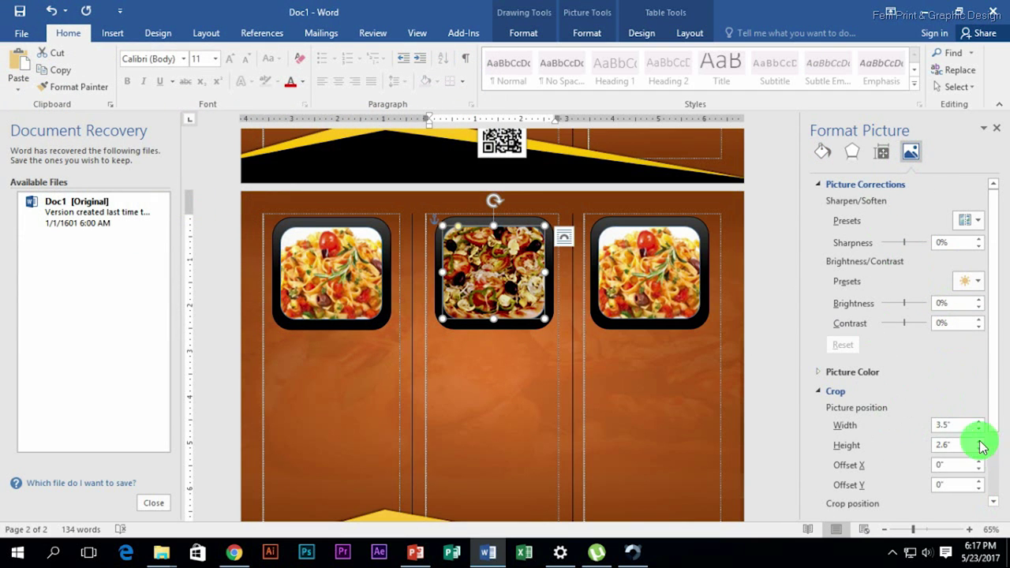
click(979, 449)
click(979, 448)
click(979, 448)
click(979, 448)
click(979, 428)
click(980, 428)
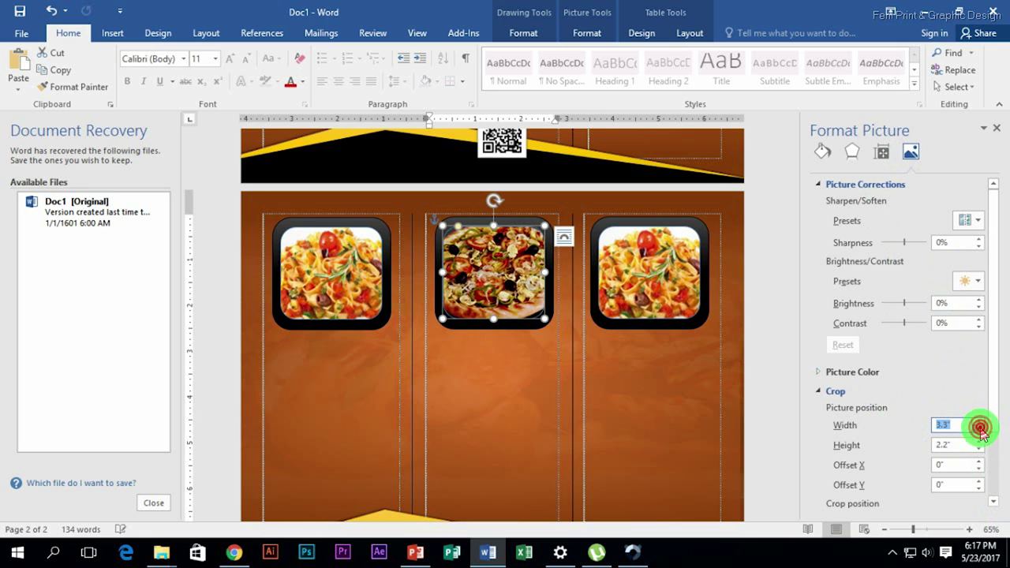
Fill the right frame with the burger image as its picture fill.
click(639, 291)
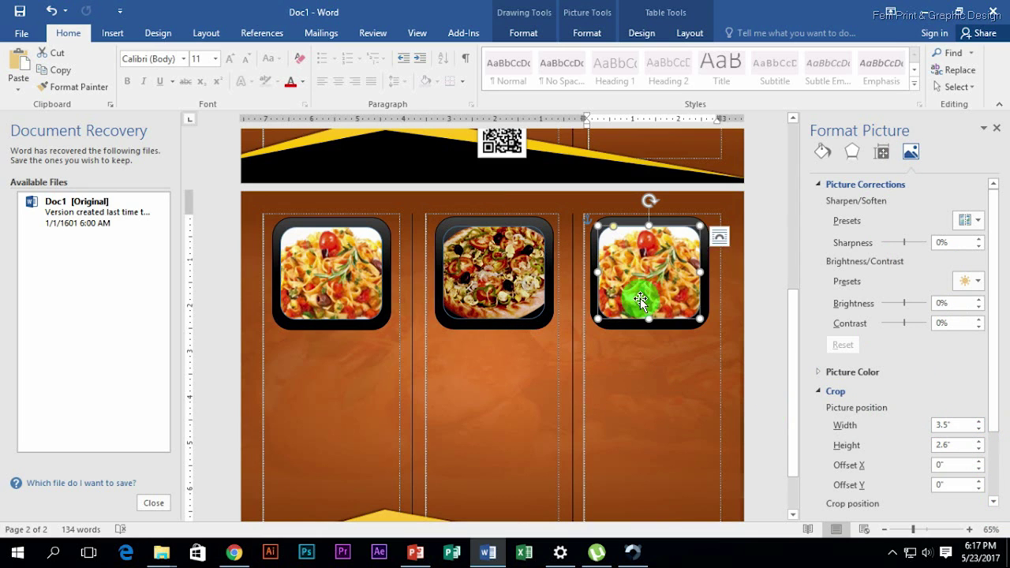
right_click(661, 259)
click(710, 522)
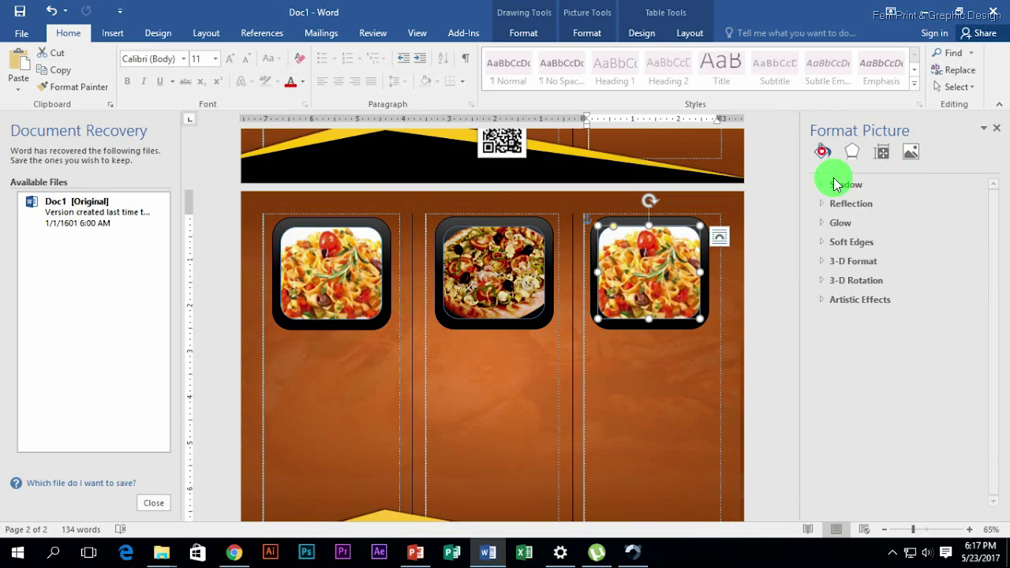
click(822, 152)
click(851, 315)
double_click(172, 119)
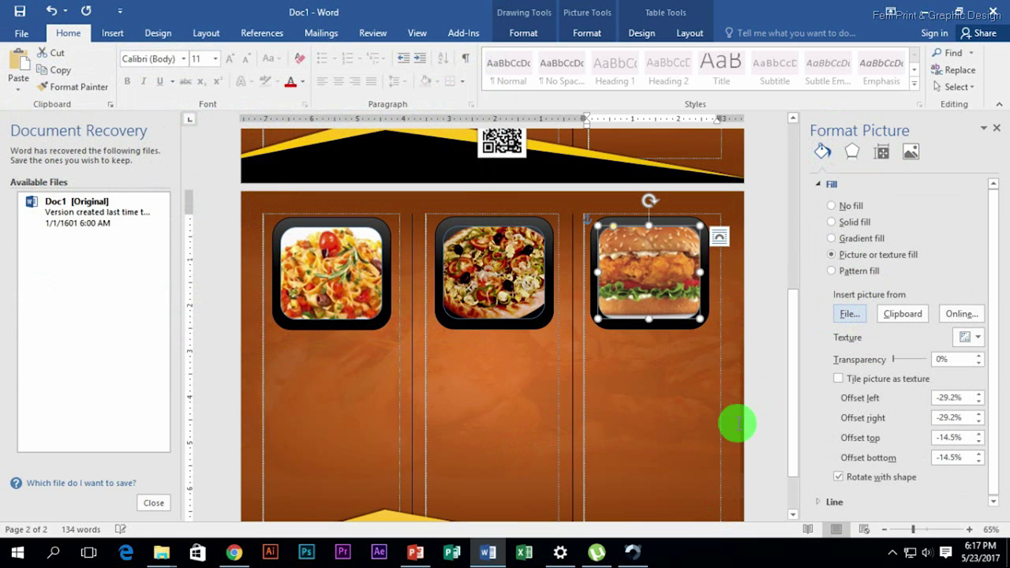
Set the burger image's sharpness to 57% and crop it to 2.2" x 2".
click(910, 152)
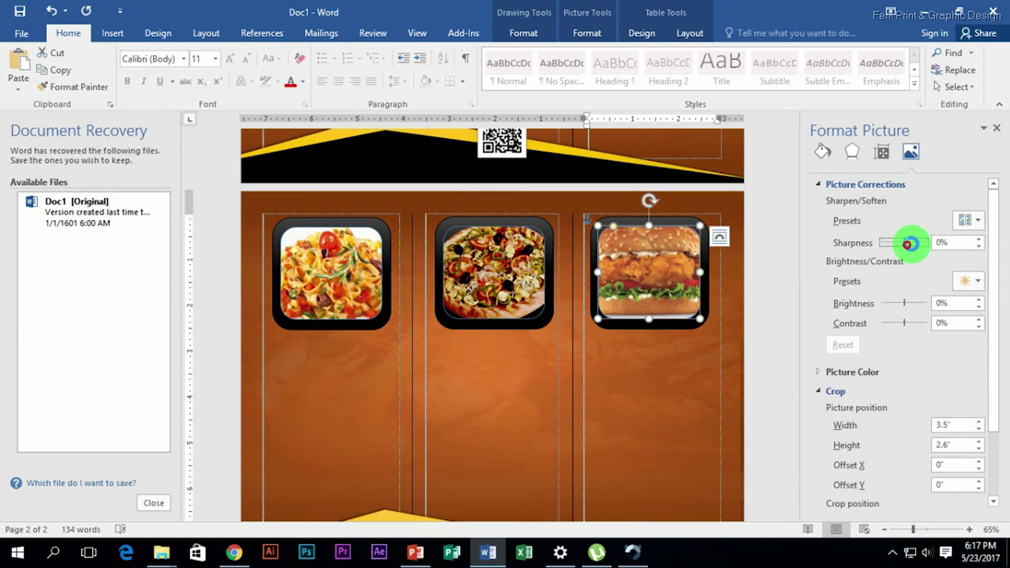
click(910, 245)
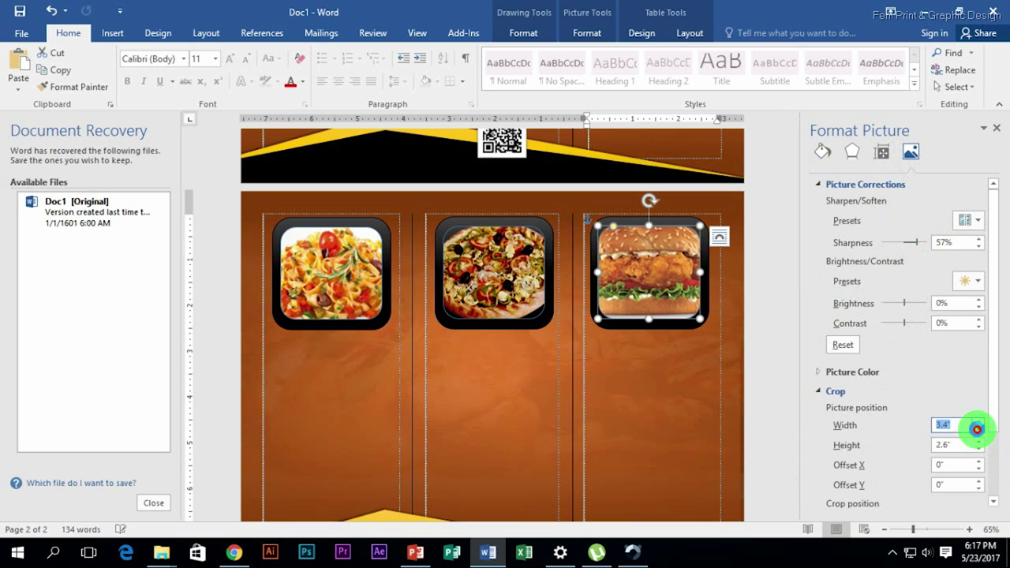
click(978, 428)
click(980, 449)
click(979, 449)
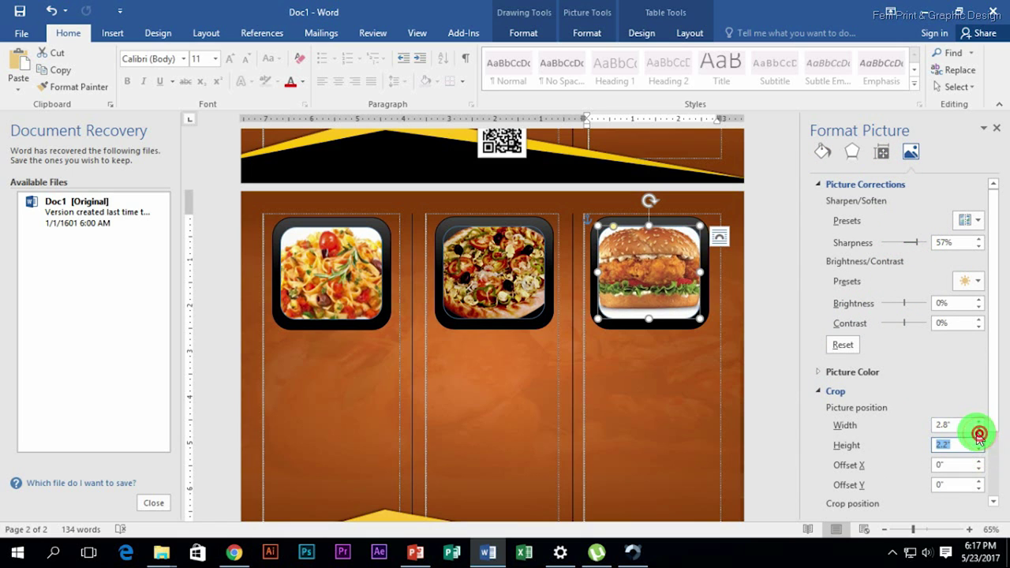
click(979, 429)
click(979, 428)
click(978, 429)
click(979, 429)
click(979, 449)
click(979, 449)
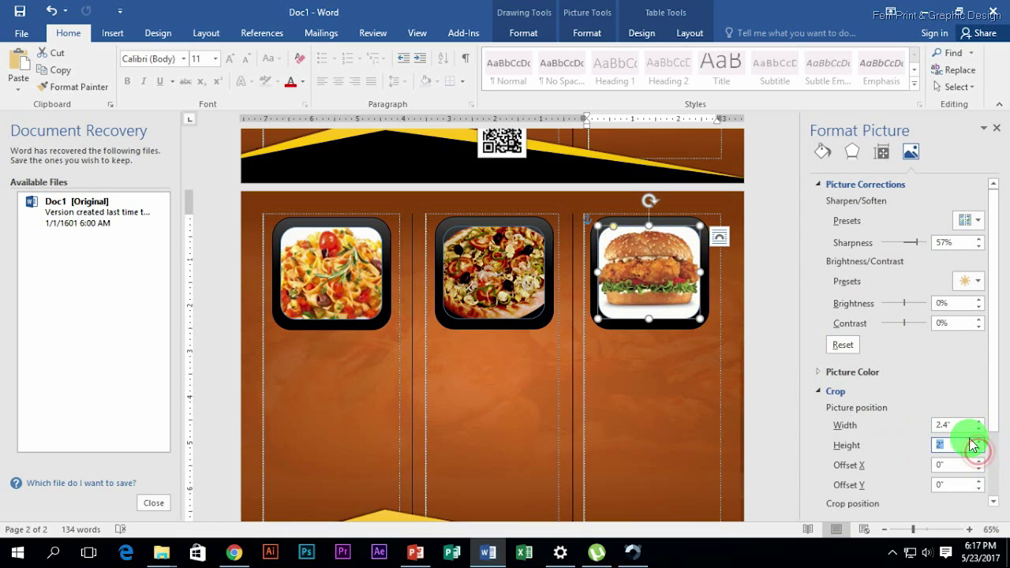
click(979, 428)
click(978, 429)
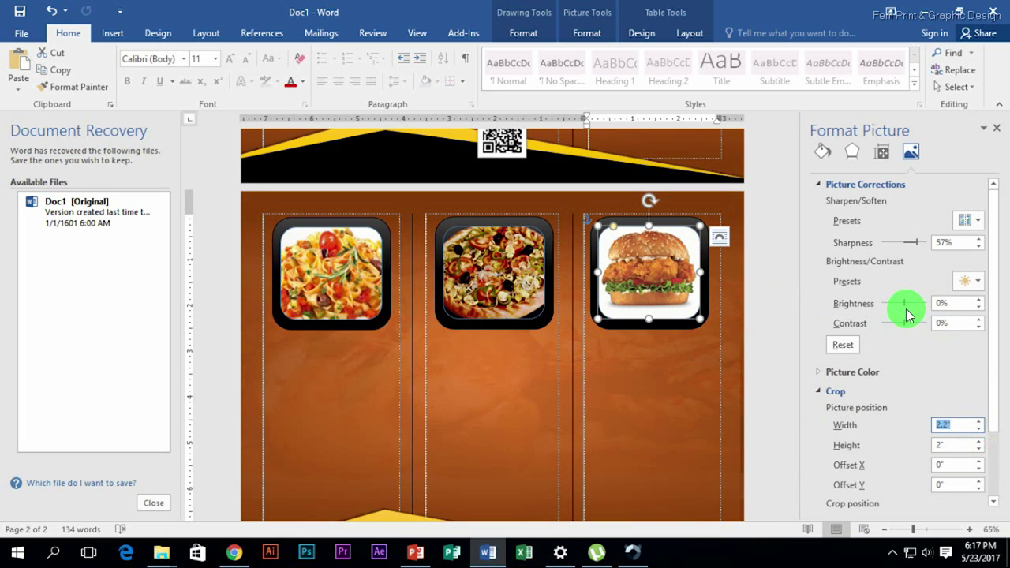
Try brightness/contrast presets on the burger, ending at 0% brightness and 40% contrast.
drag(905, 303, 910, 322)
click(969, 281)
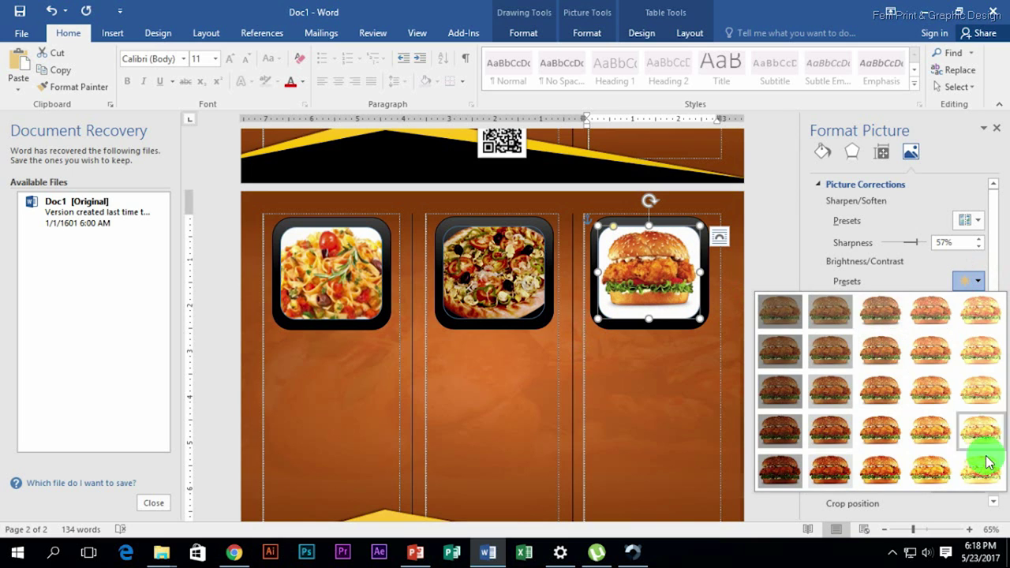
click(927, 347)
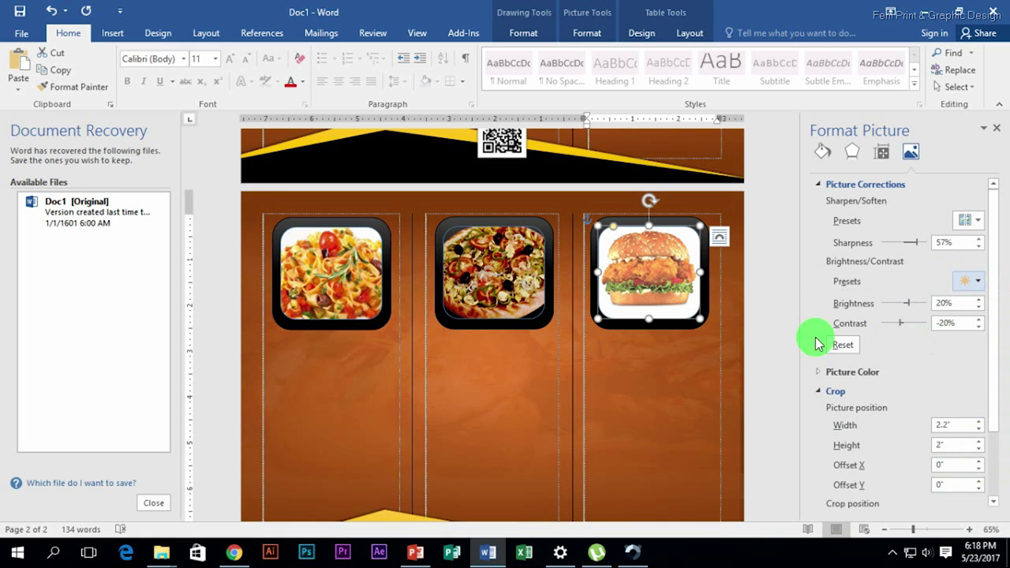
click(970, 281)
click(815, 355)
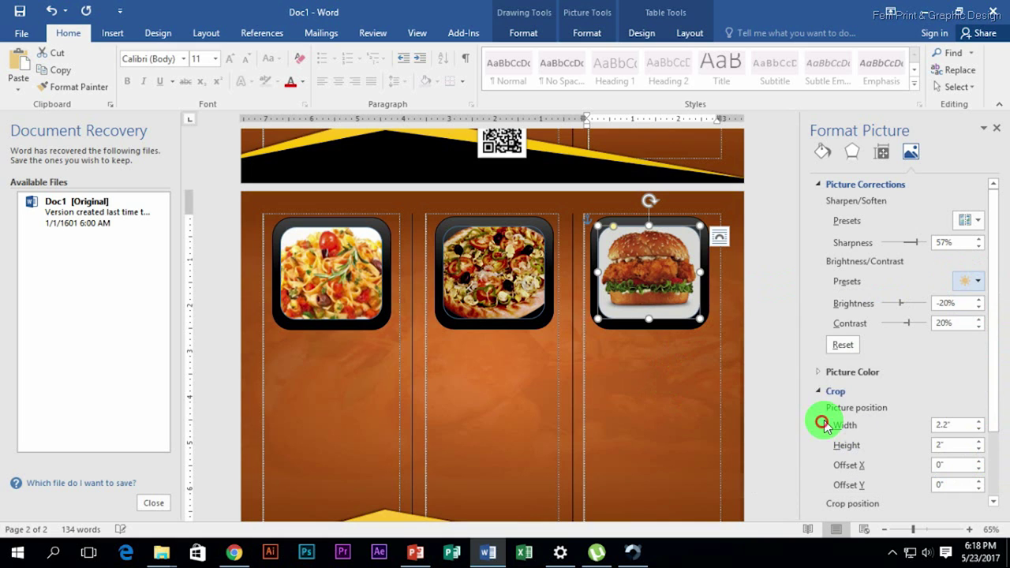
click(974, 227)
click(971, 220)
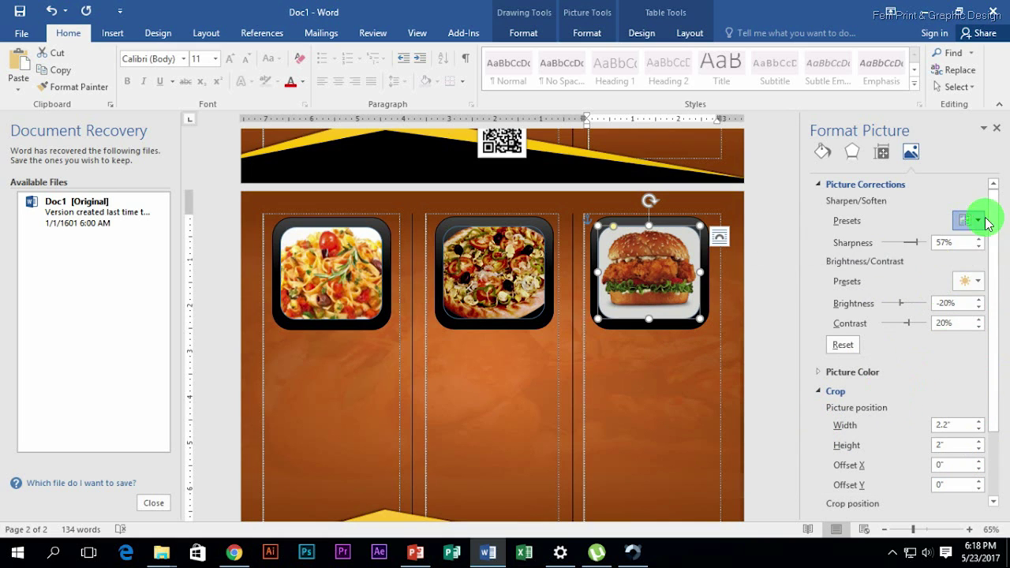
click(978, 282)
click(894, 352)
click(977, 281)
click(943, 351)
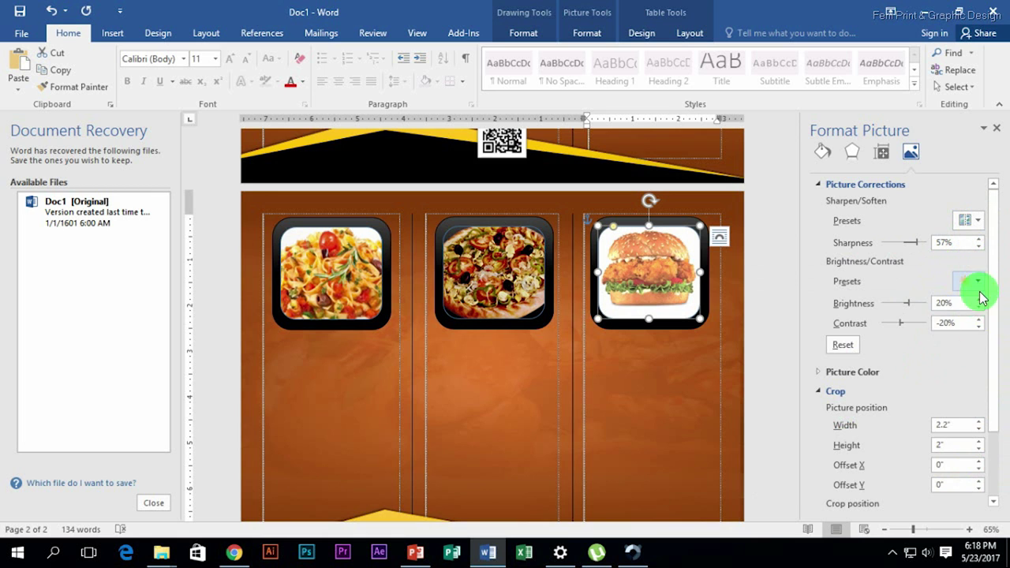
click(978, 281)
click(881, 466)
scroll(505, 371, down, 2)
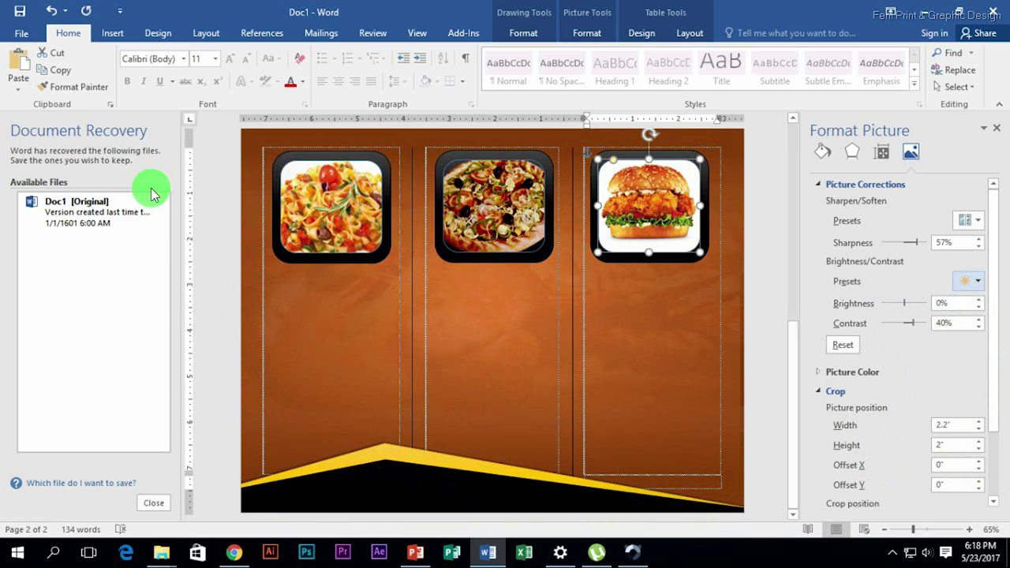
Add a text box reading 'PASTA' below the pasta photo.
click(112, 32)
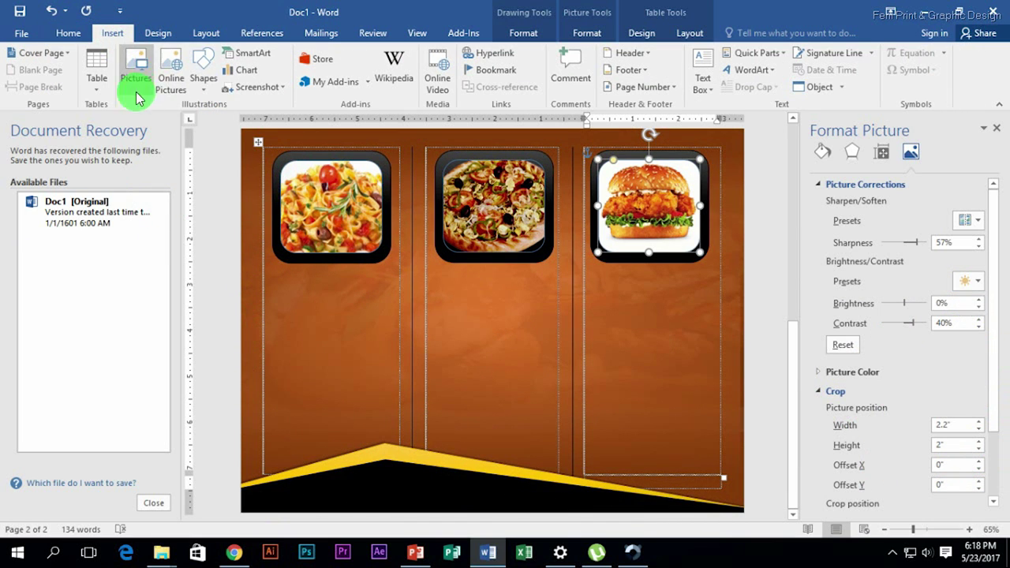
click(703, 85)
click(687, 521)
drag(280, 278, 390, 317)
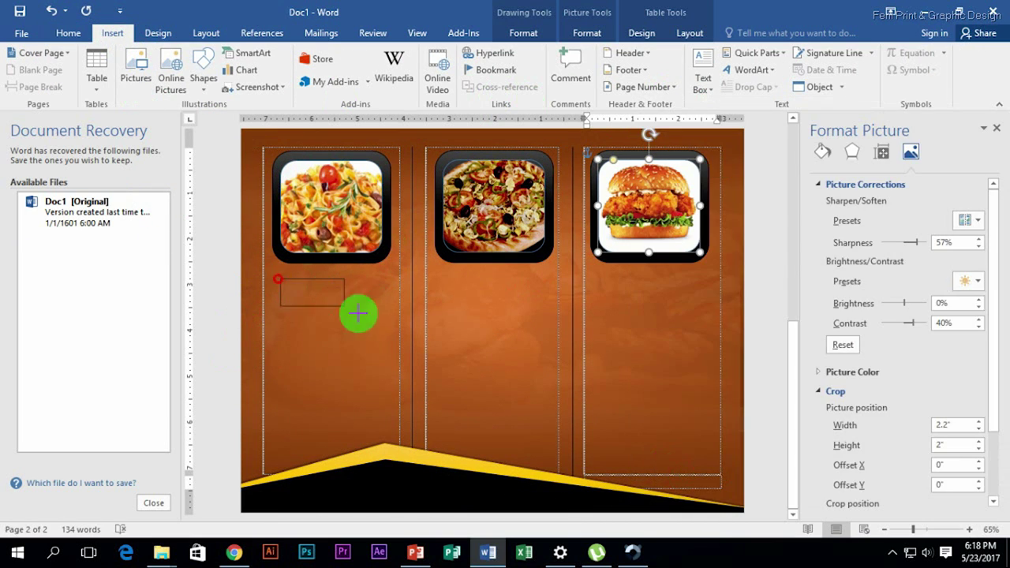
click(304, 295)
text(Pasta)
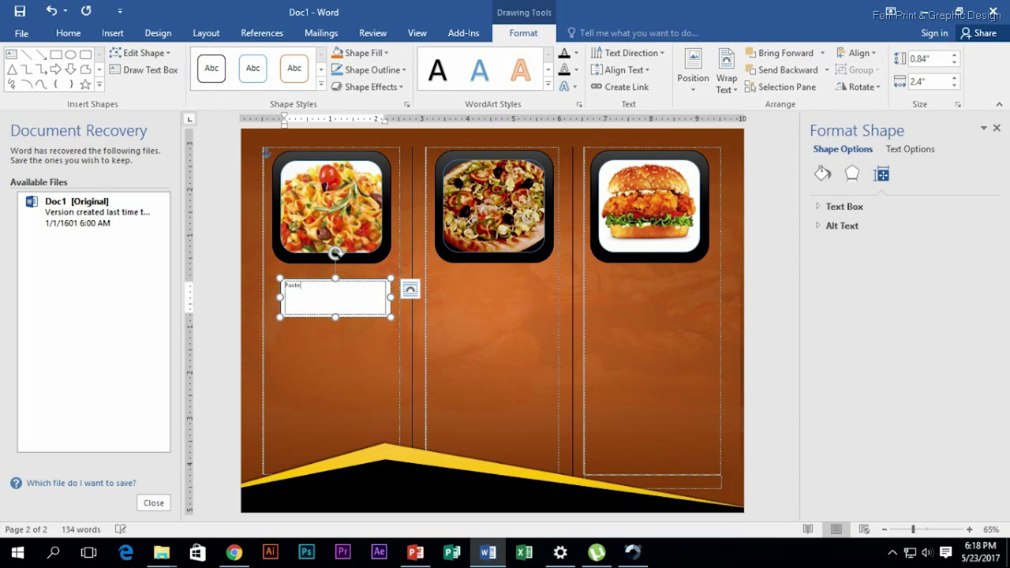
mouse_move(302, 294)
mouse_down()
mouse_move(226, 135)
mouse_move(658, 50)
mouse_move(317, 292)
mouse_up()
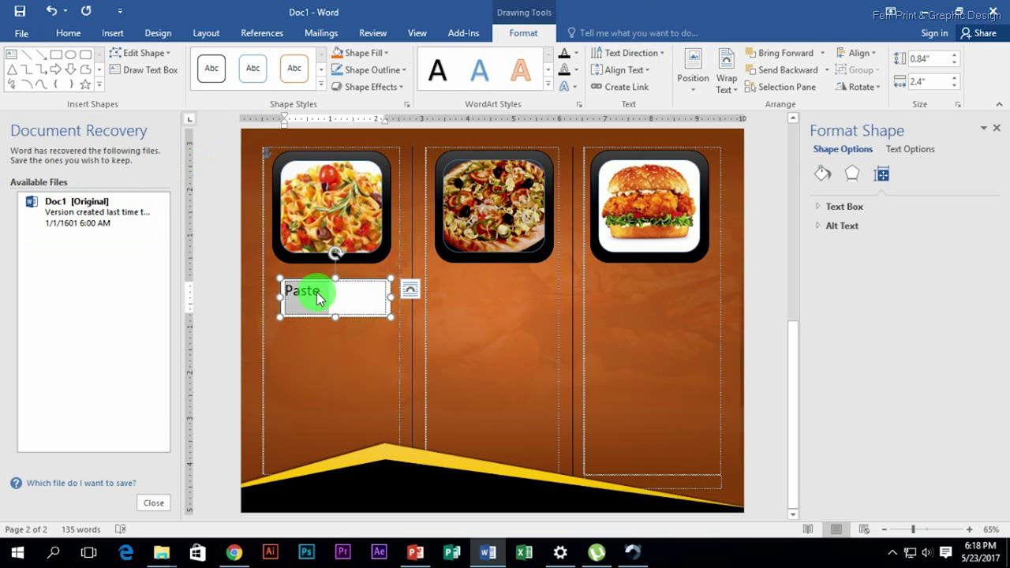
text(PASTA)
Set PASTA in Gotham Bold, shrink its box to fit, and nudge it upward.
key(shift+Home)
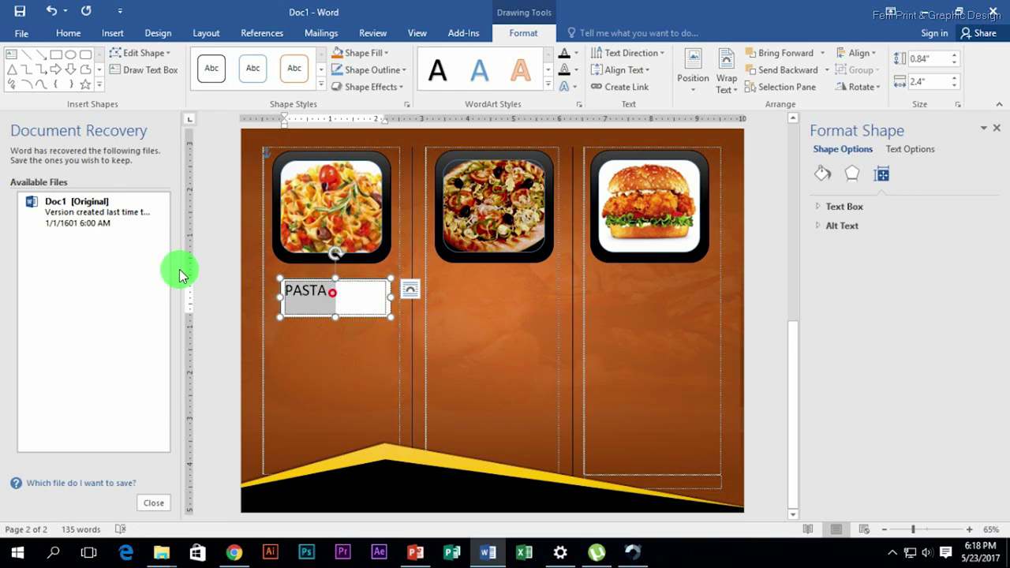
scroll(174, 40, up, 6)
scroll(103, 28, up, 2)
scroll(63, 32, up, 1)
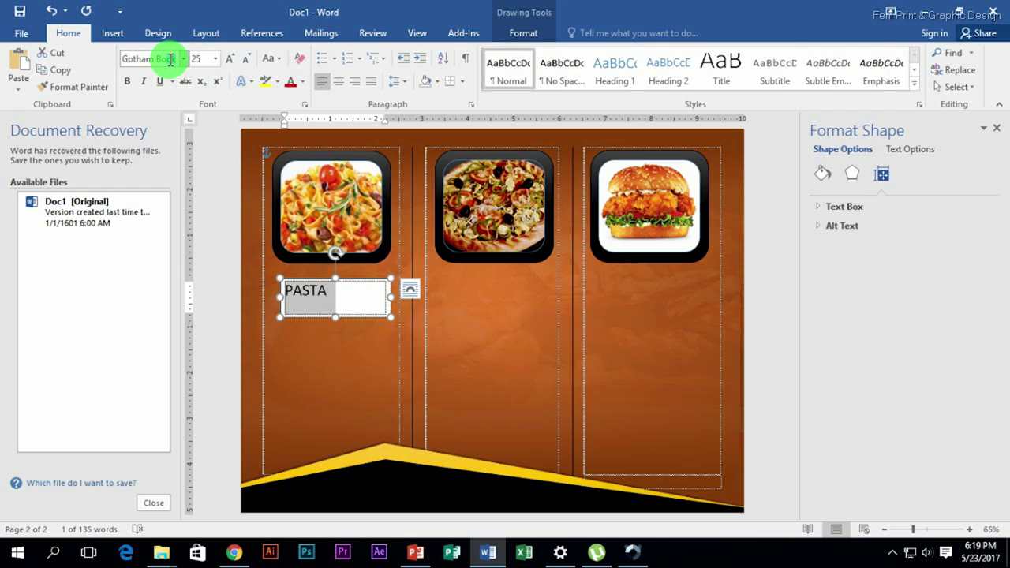
key(Return)
mouse_move(389, 315)
mouse_down()
mouse_move(361, 301)
mouse_move(205, 298)
mouse_up()
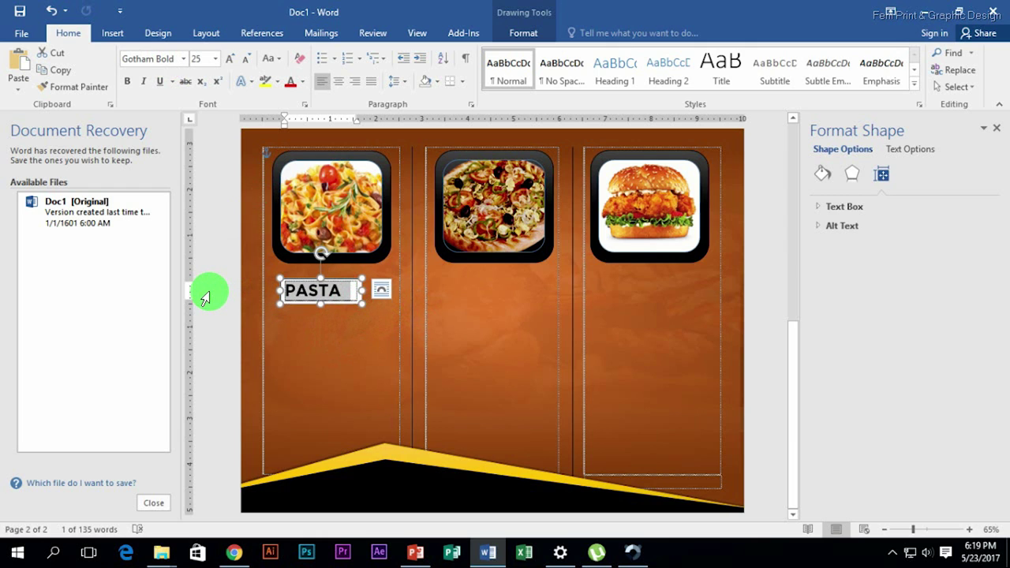
drag(339, 279, 350, 277)
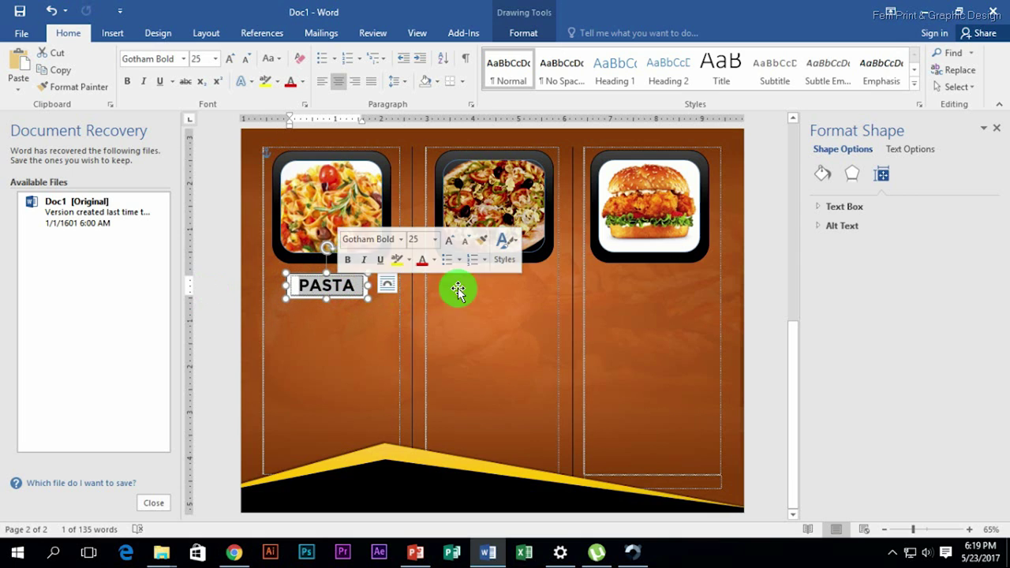
Colour the PASTA text dark red and save the document.
click(434, 260)
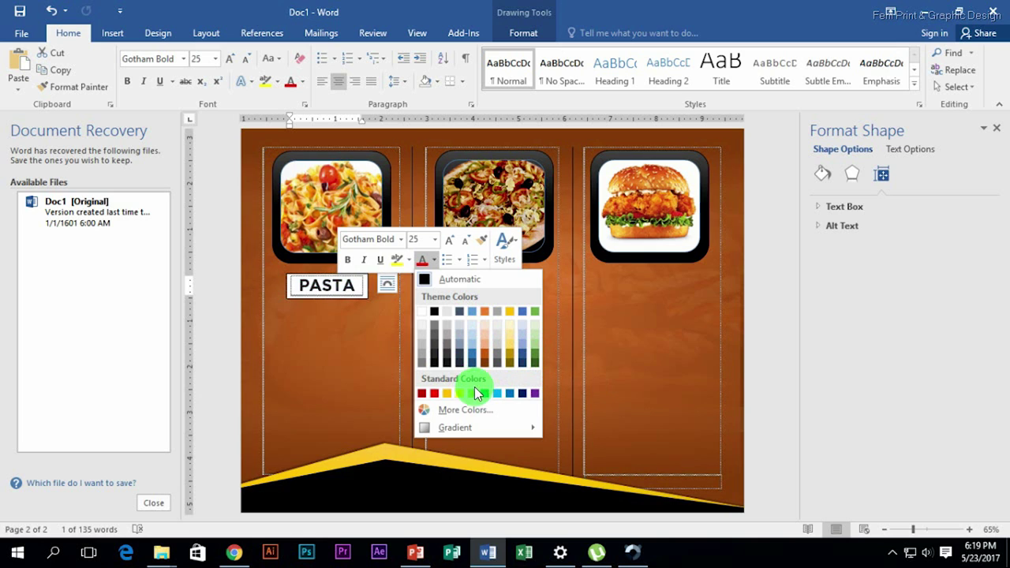
click(421, 393)
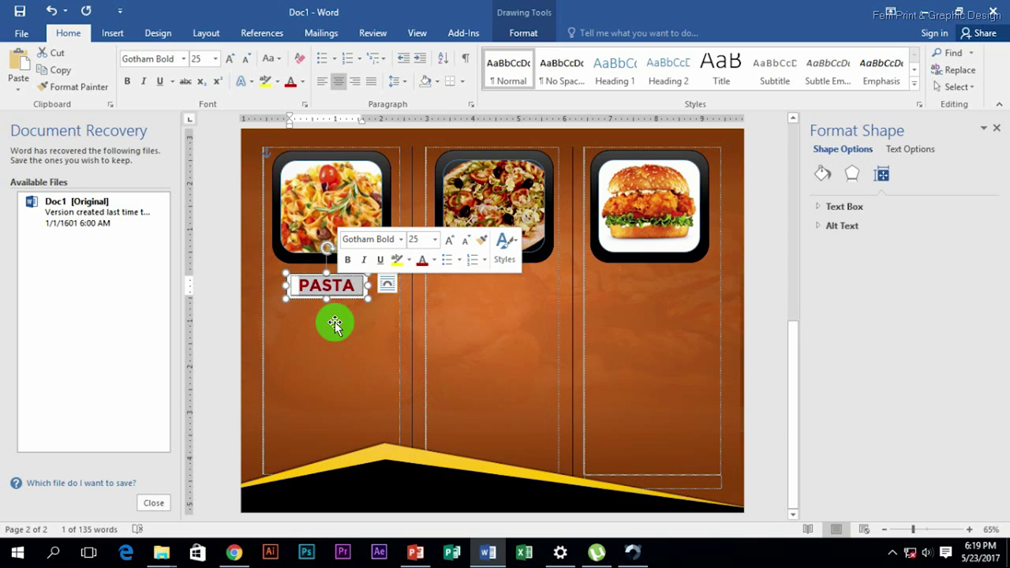
key(ctrl+s)
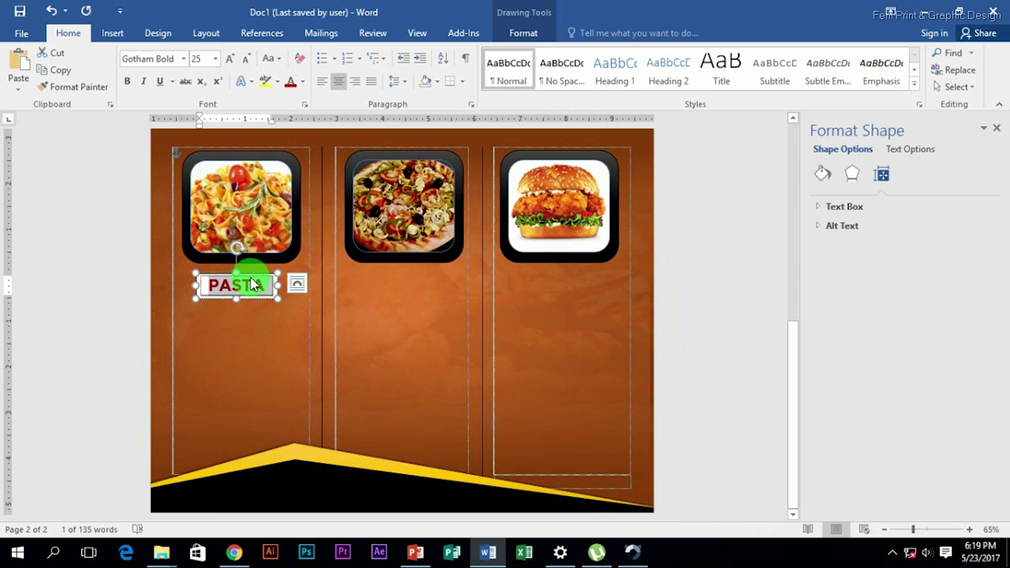
Give the PASTA box a bright yellow shape style and shift it slightly down-right.
click(244, 288)
click(523, 32)
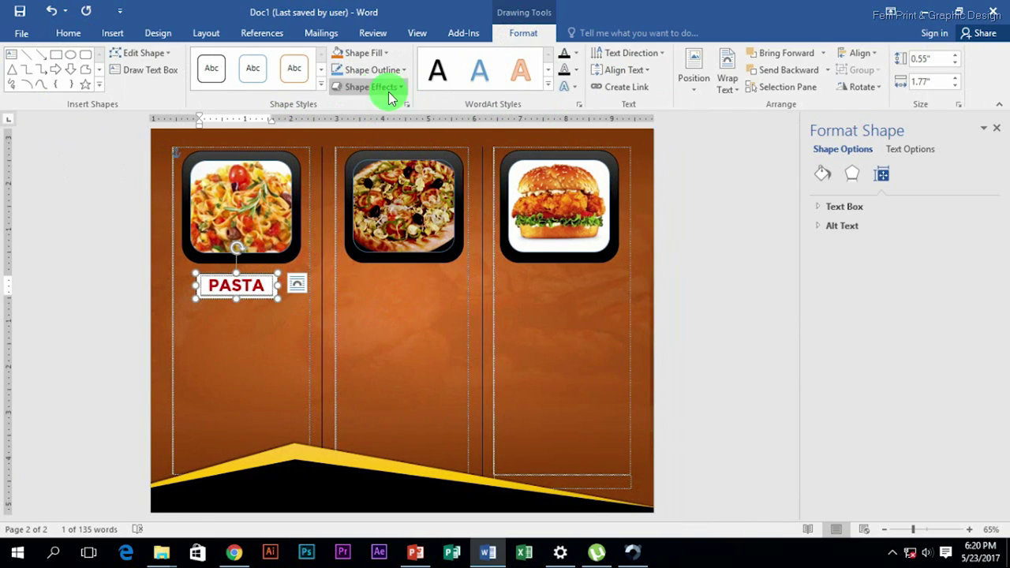
click(320, 83)
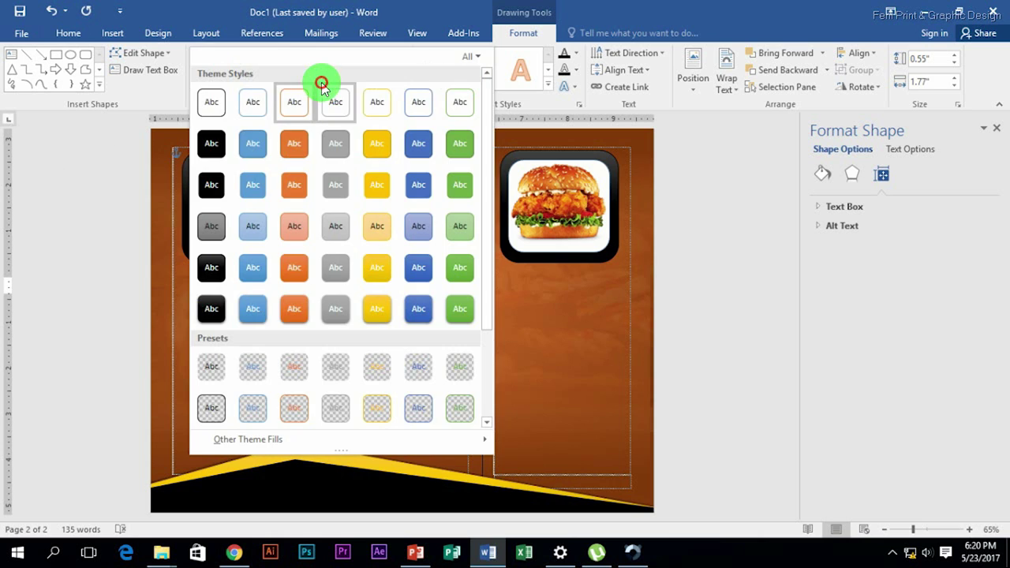
click(225, 159)
click(320, 82)
click(371, 147)
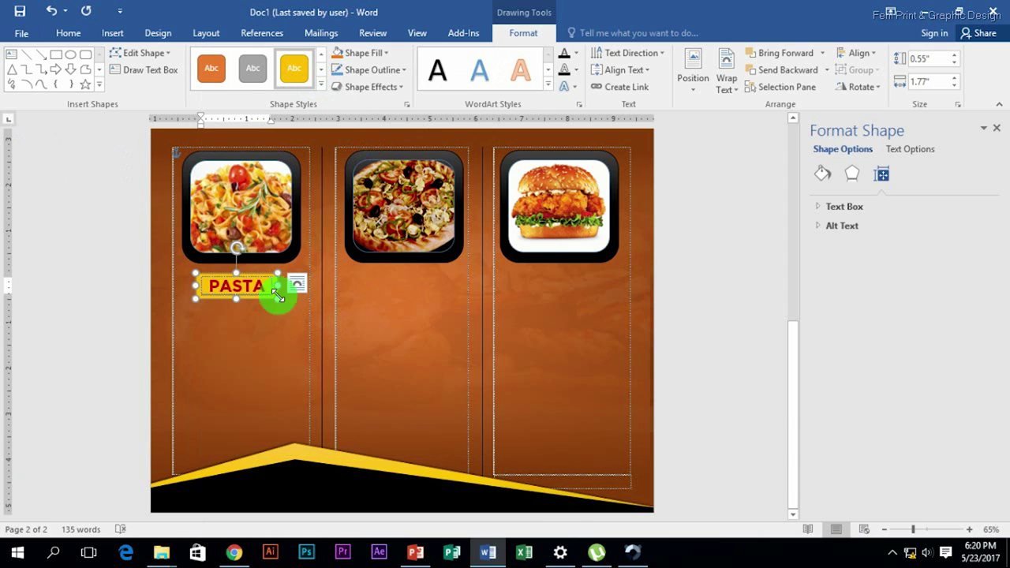
click(318, 86)
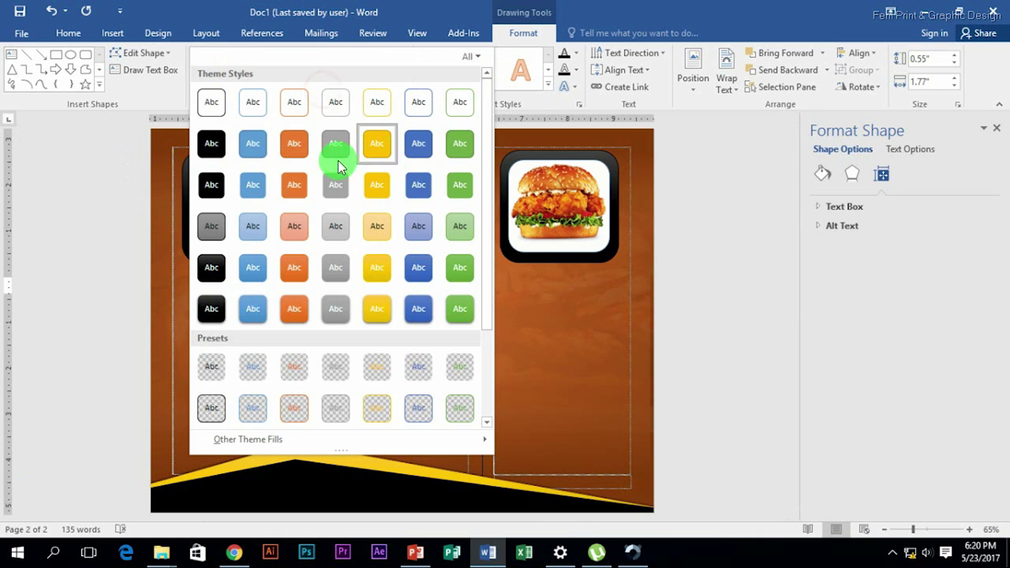
click(384, 189)
click(255, 316)
click(268, 282)
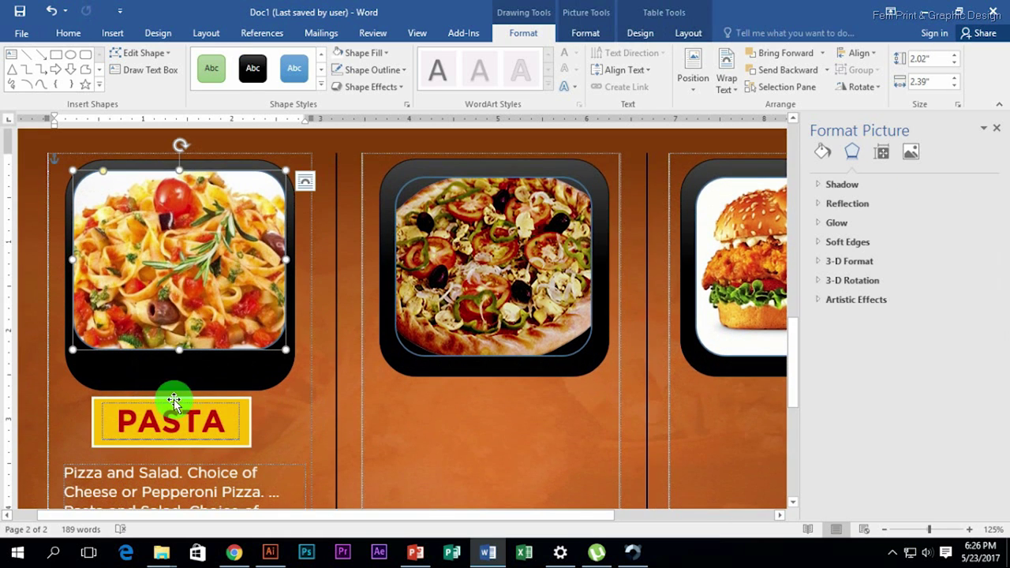
drag(190, 402, 219, 412)
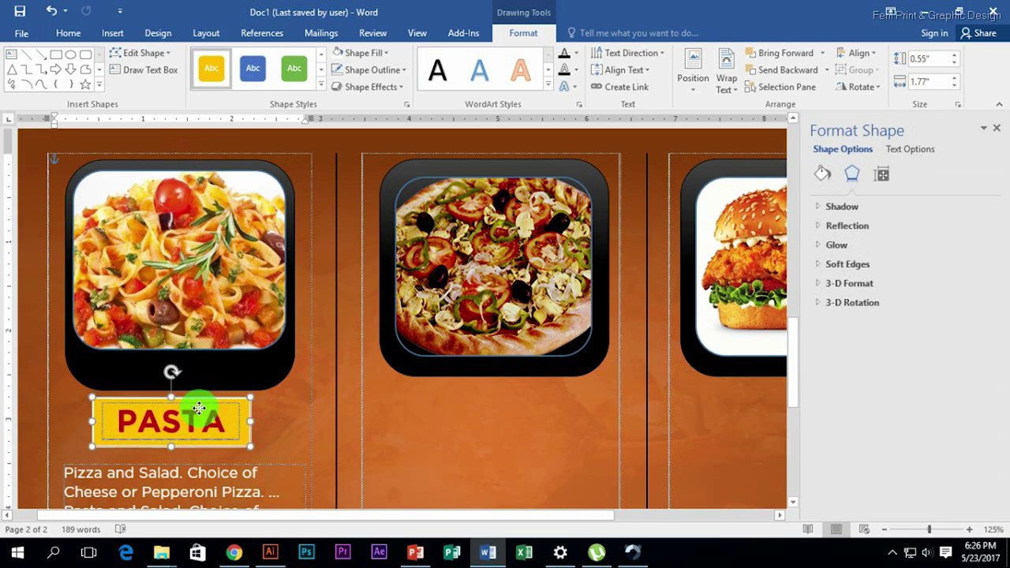
Stretch the pasta frame's black bottom down behind the PASTA label.
click(180, 388)
mouse_move(181, 390)
mouse_down()
mouse_move(181, 409)
mouse_move(200, 363)
mouse_up()
click(201, 411)
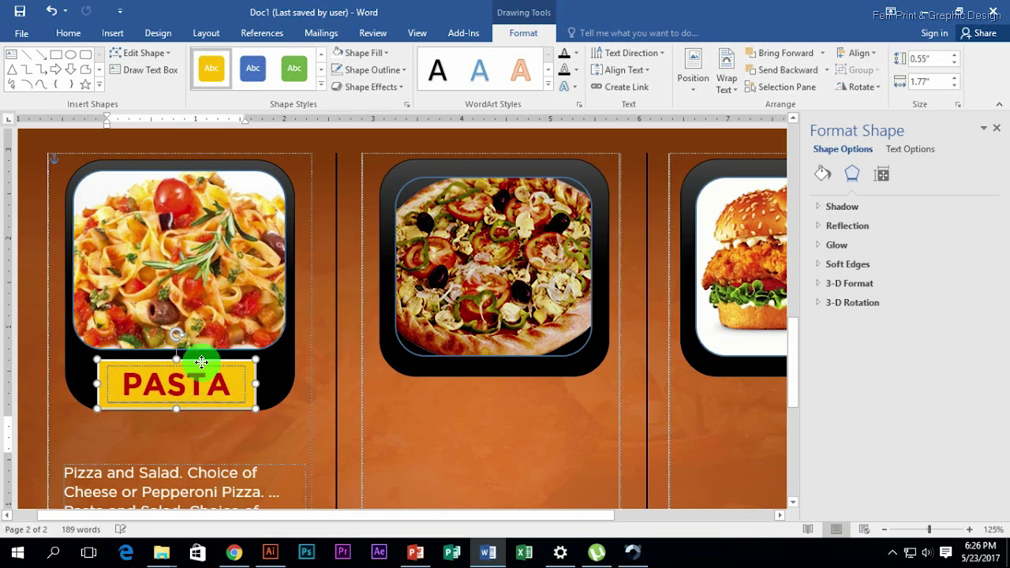
Set the PASTA label to No Fill and give its letters a white text outline.
click(386, 52)
click(362, 185)
click(372, 69)
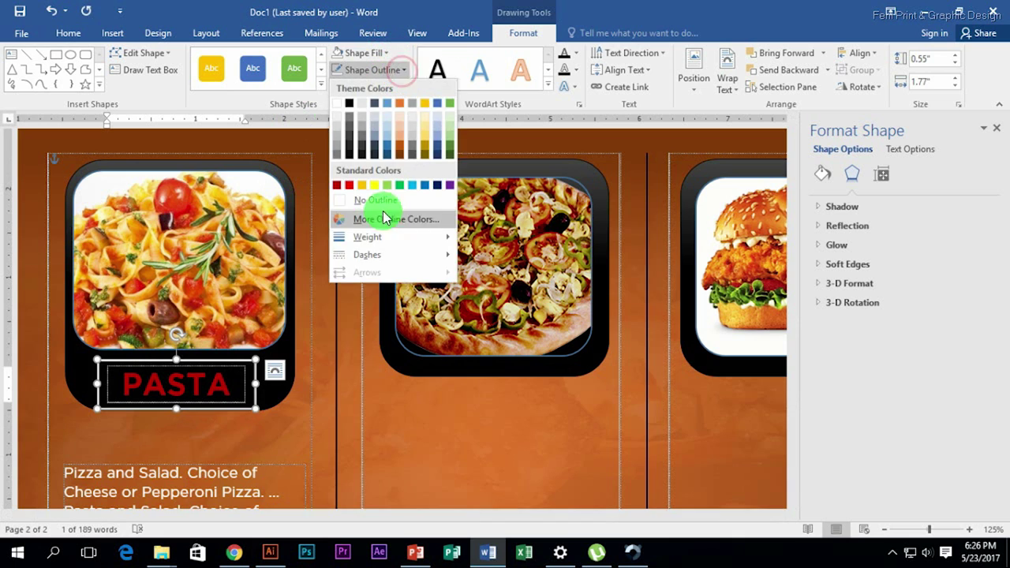
click(367, 201)
click(575, 54)
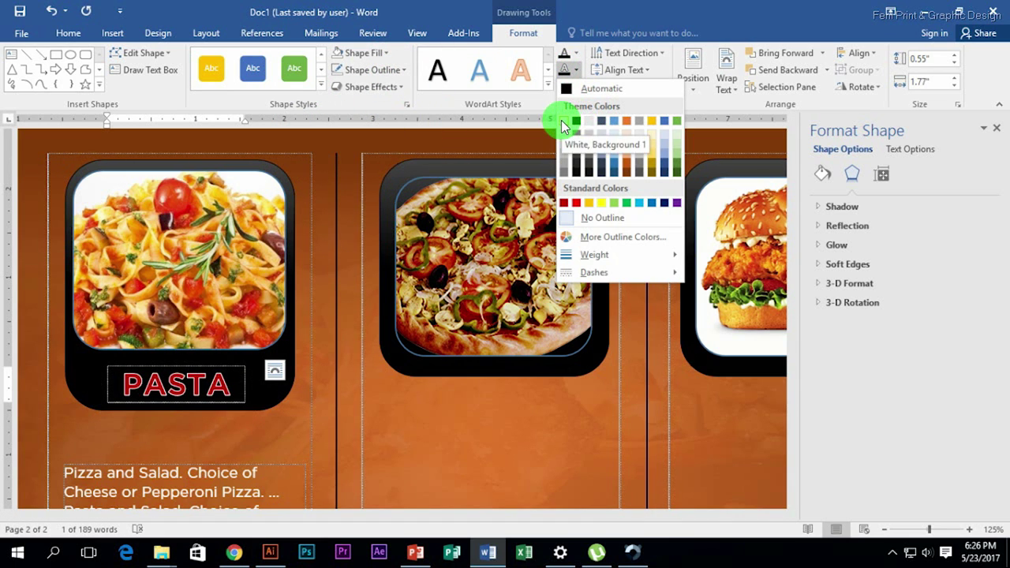
click(562, 126)
click(575, 53)
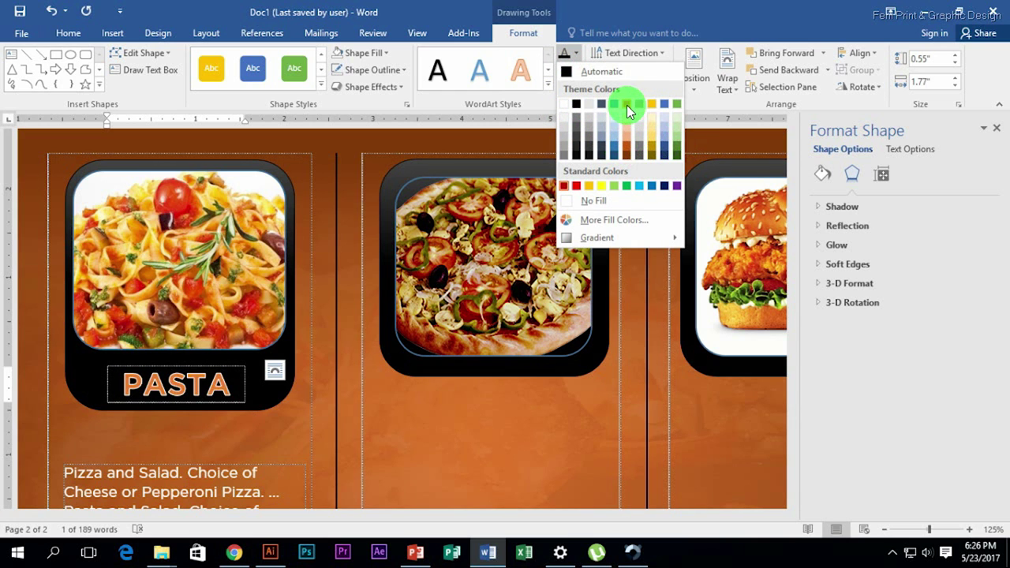
click(251, 371)
Move the menu description text box lower, beneath the PASTA label.
scroll(237, 394, down, 3)
click(185, 386)
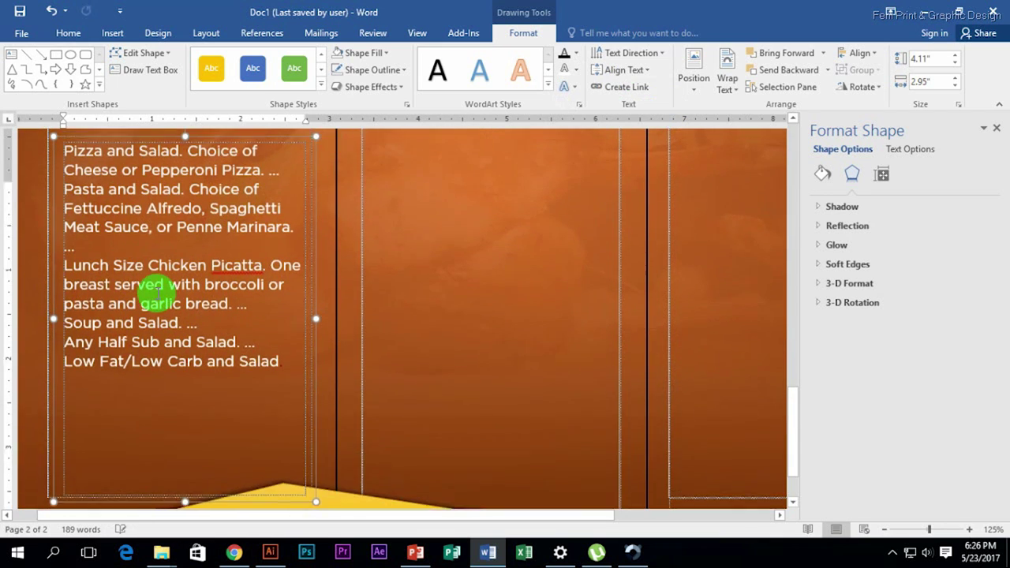
drag(65, 296, 282, 455)
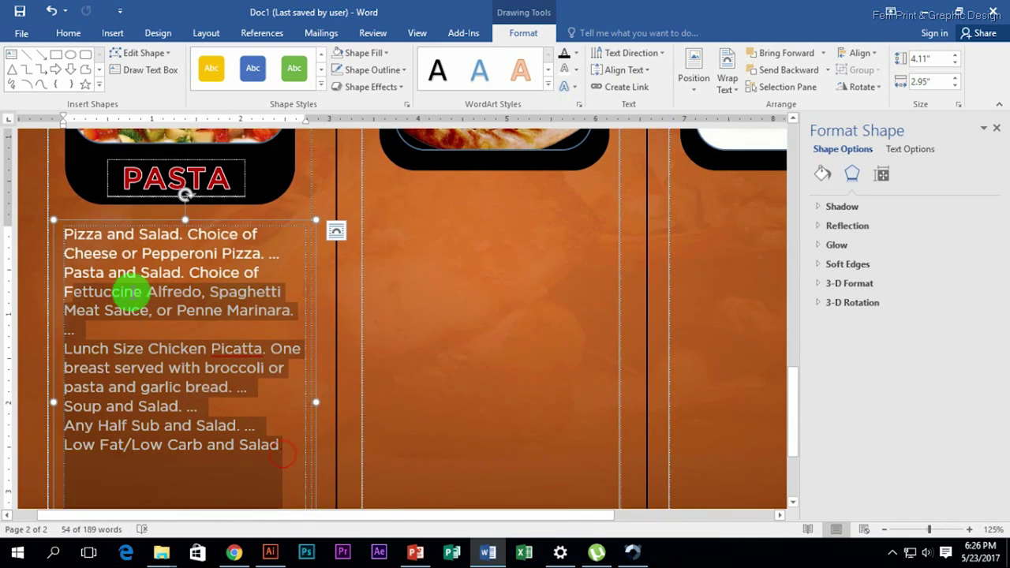
scroll(210, 307, up, 3)
click(208, 294)
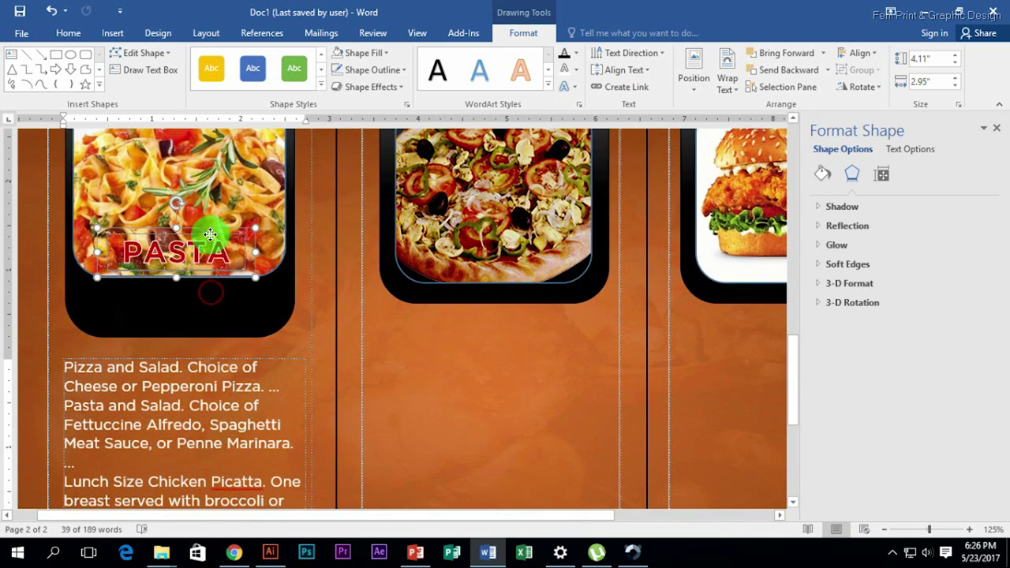
click(199, 285)
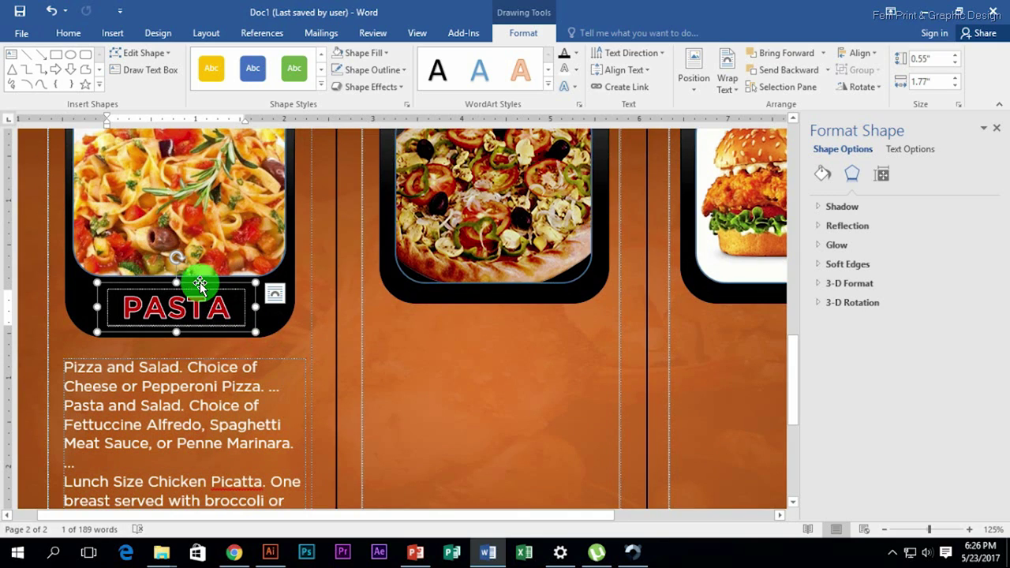
scroll(216, 390, down, 3)
scroll(216, 394, down, 5)
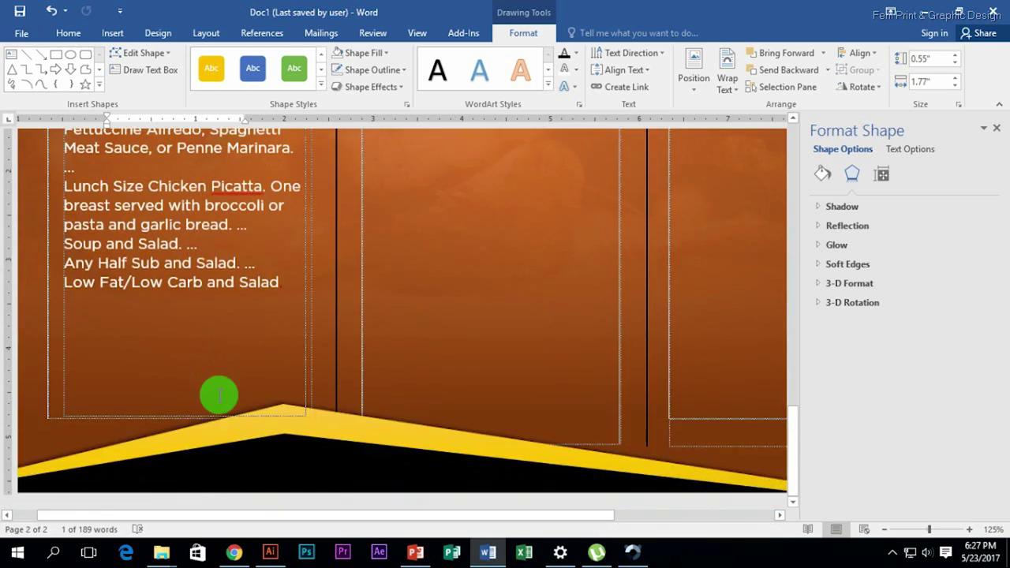
scroll(189, 383, up, 8)
scroll(176, 375, down, 5)
scroll(162, 307, up, 4)
mouse_move(164, 324)
mouse_down()
mouse_move(165, 367)
mouse_move(174, 350)
mouse_up()
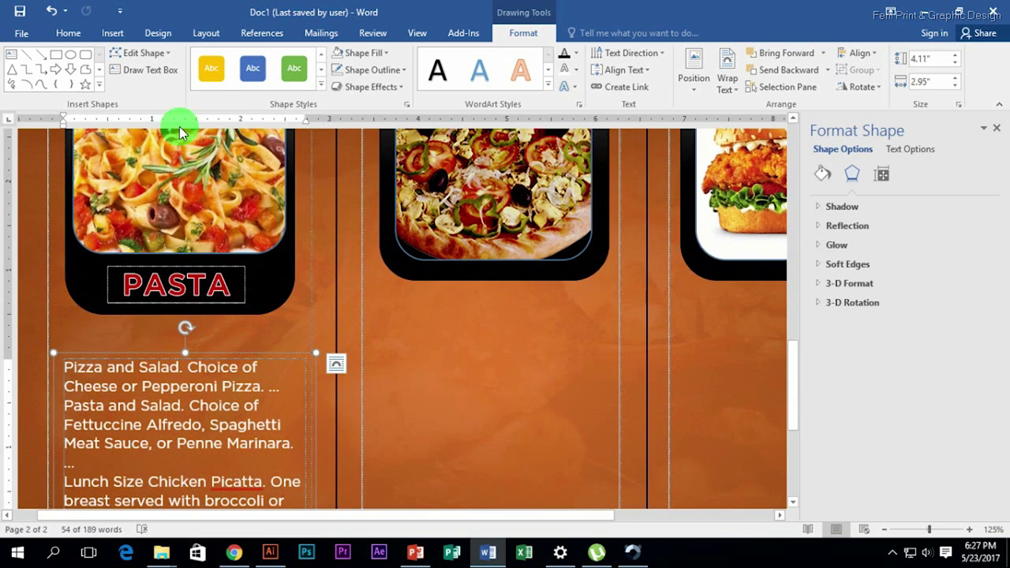
click(98, 85)
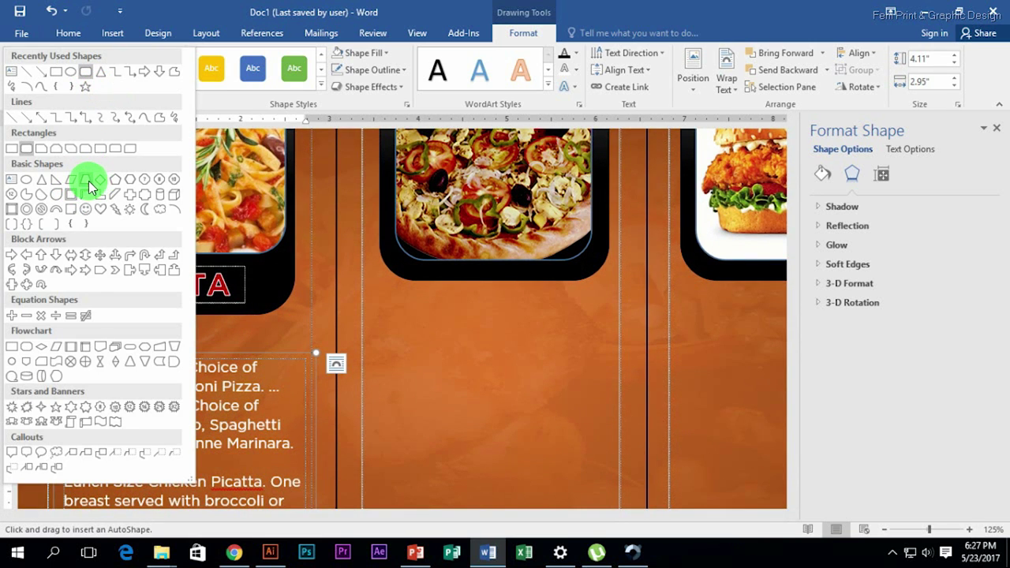
Draw a small rectangle on the lower pasta photo and rotate it 45° into a diamond, about 0.47" by 0.48".
click(88, 181)
drag(300, 292, 370, 335)
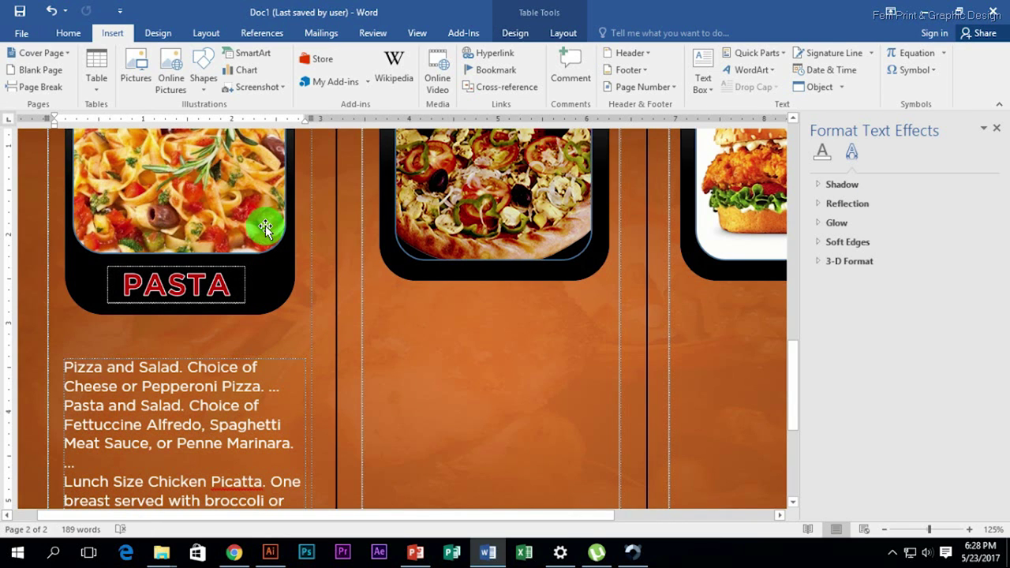
click(204, 78)
click(259, 117)
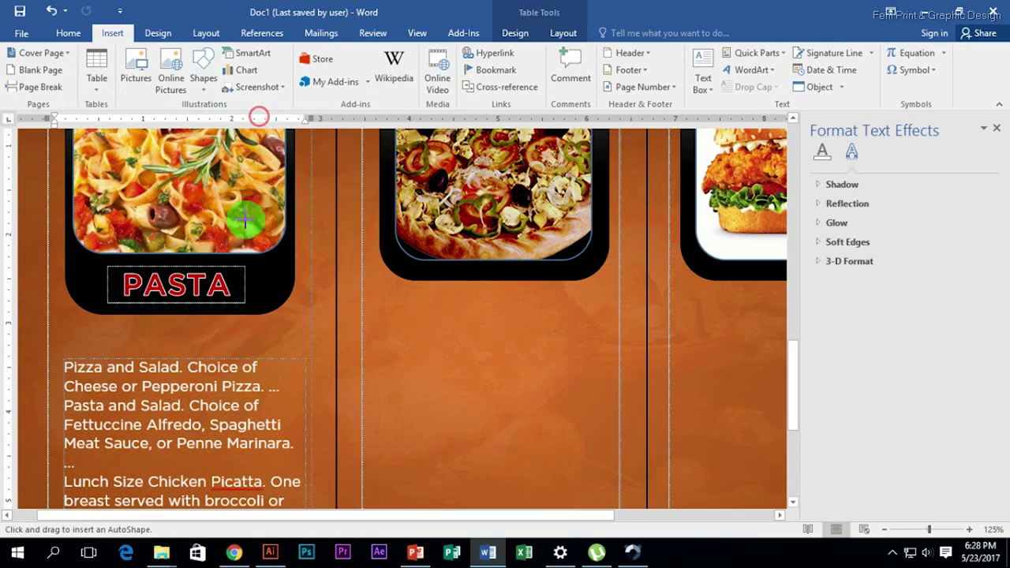
scroll(246, 221, up, 3)
mouse_move(236, 340)
mouse_down()
mouse_move(272, 377)
mouse_move(142, 365)
mouse_move(229, 364)
mouse_move(173, 387)
mouse_up()
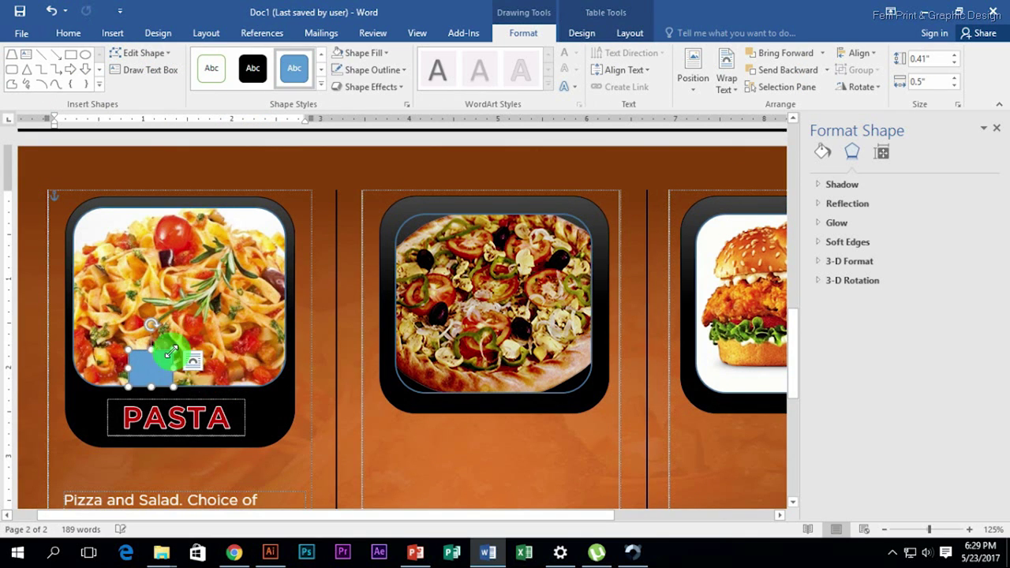
mouse_move(151, 326)
mouse_down()
mouse_move(197, 329)
mouse_move(191, 334)
mouse_move(186, 322)
mouse_up()
drag(182, 315, 258, 349)
mouse_move(253, 351)
mouse_down()
mouse_move(255, 369)
mouse_move(175, 366)
mouse_up()
Fill the diamond white at 53% transparency and remove its outline.
click(321, 70)
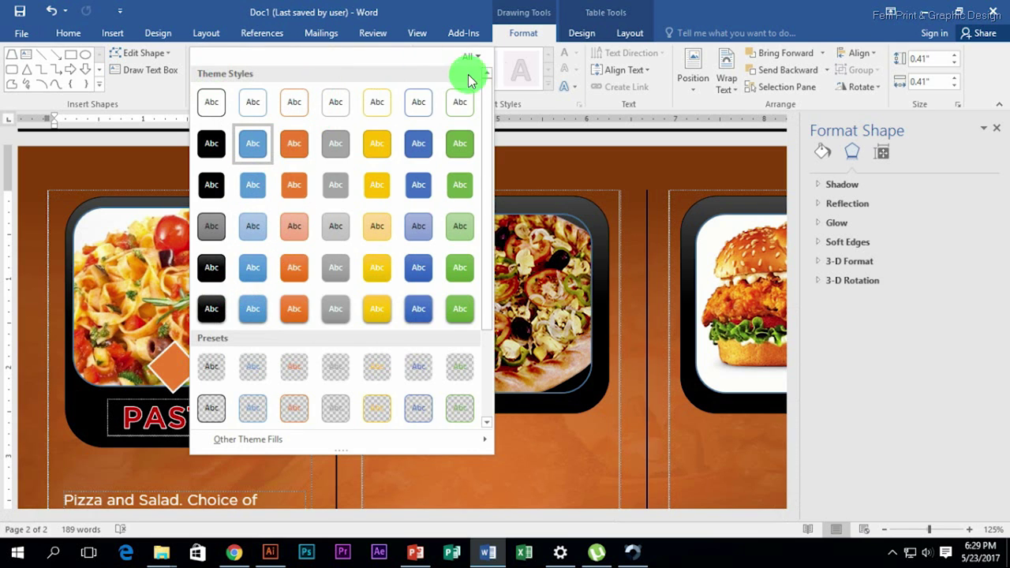
click(593, 72)
click(386, 53)
click(338, 86)
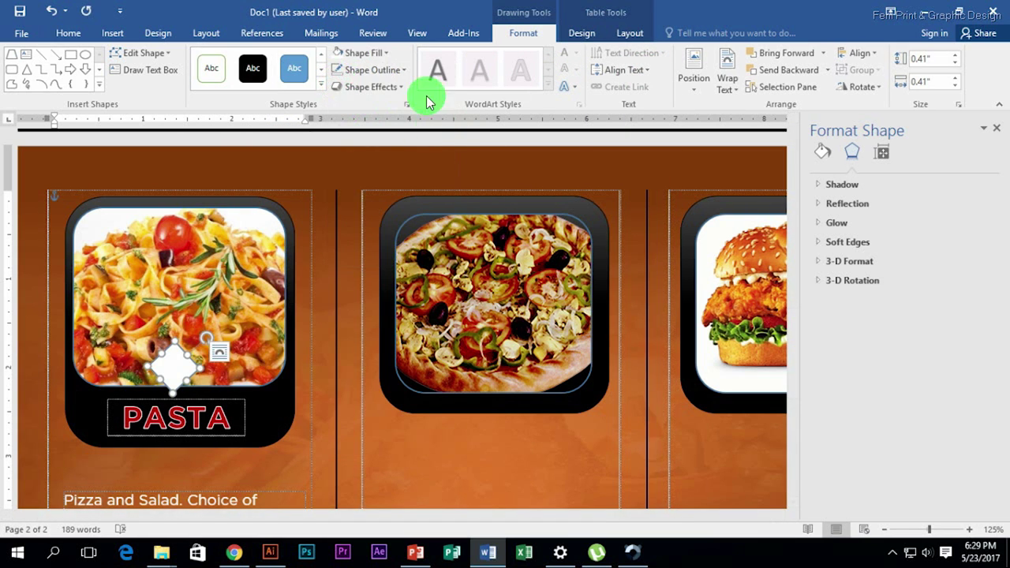
click(404, 70)
click(370, 198)
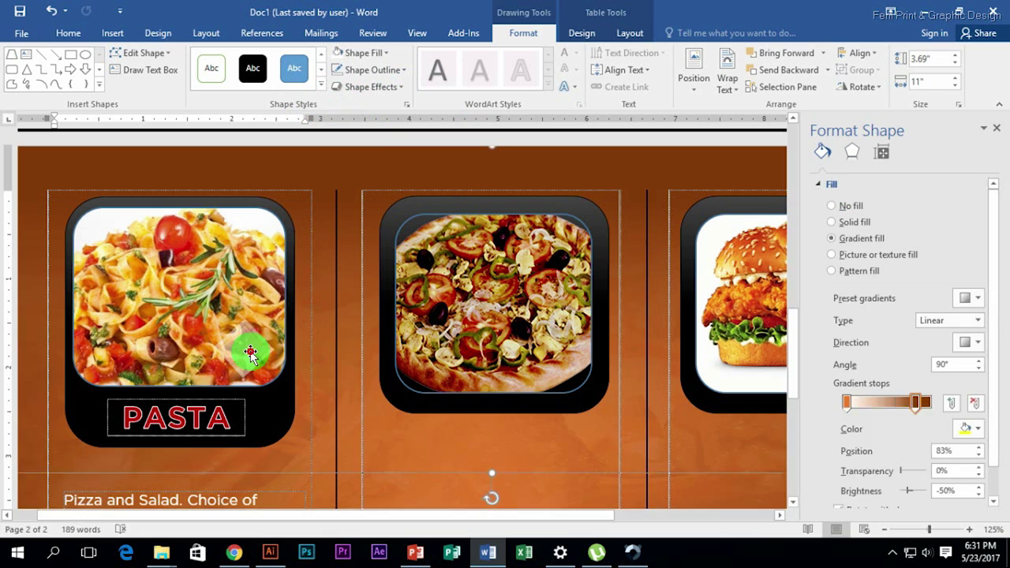
click(394, 88)
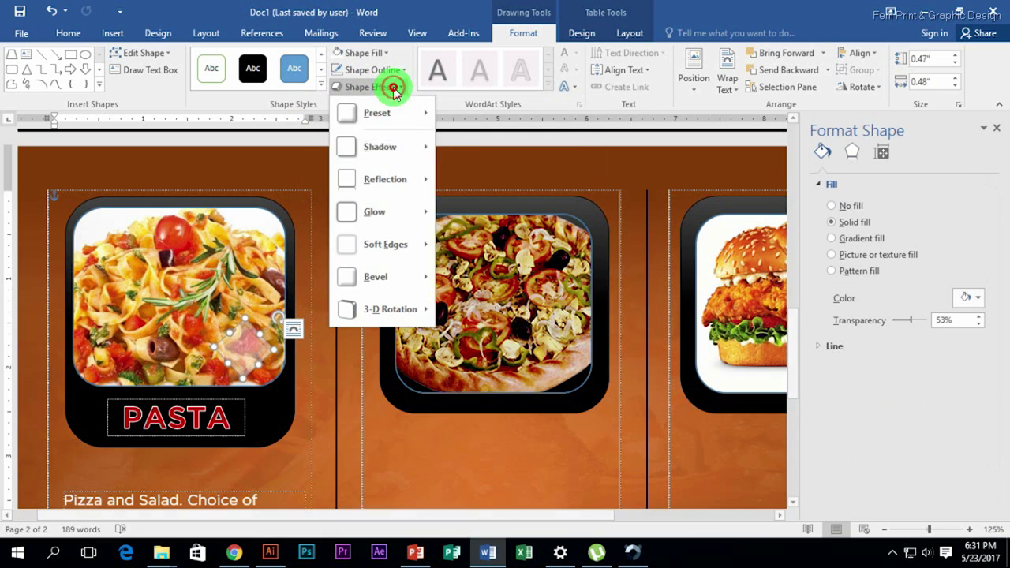
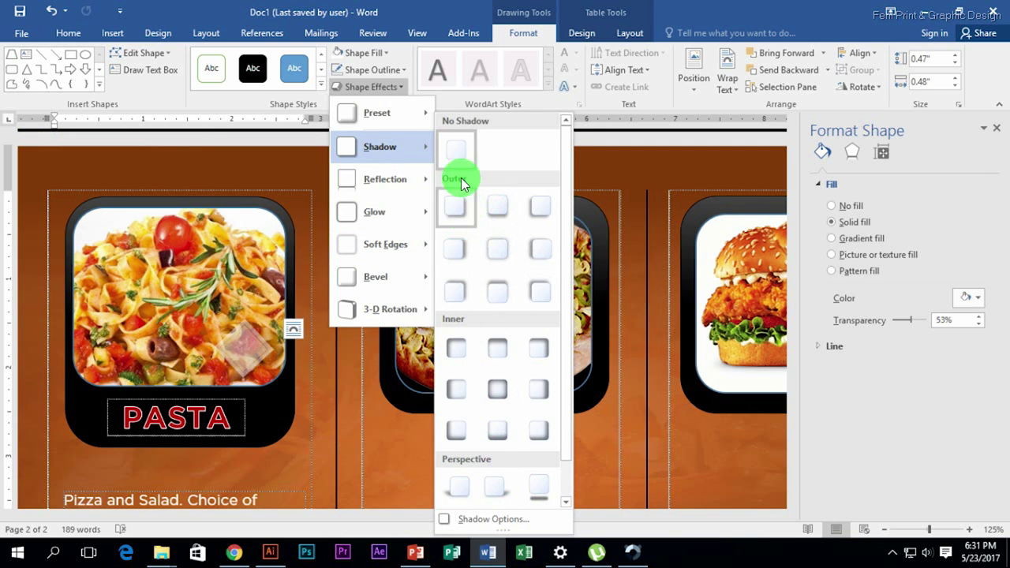
Make the diamond badge on the pasta photo 74% transparent.
click(236, 334)
drag(910, 319, 915, 323)
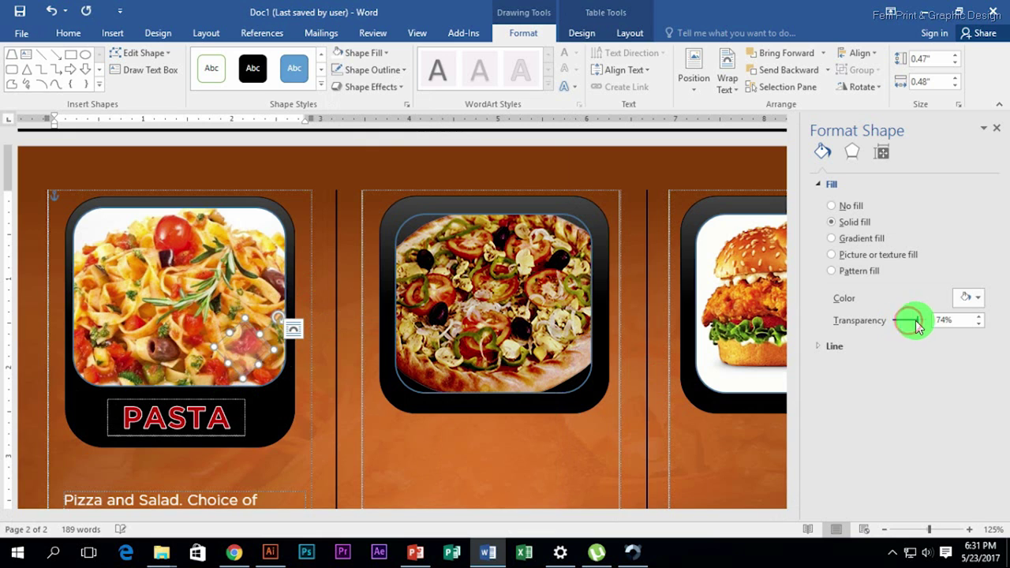
click(211, 410)
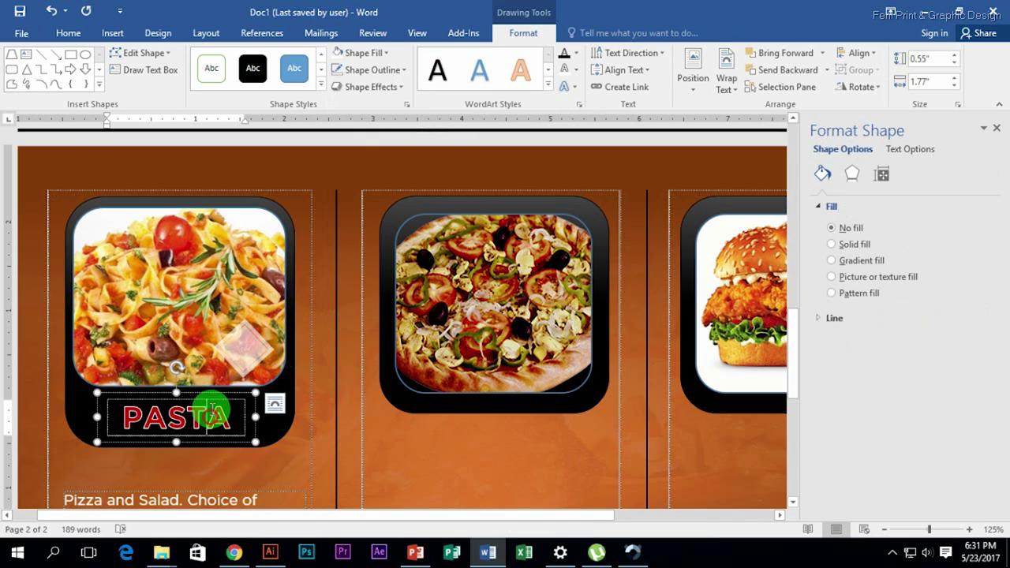
click(246, 344)
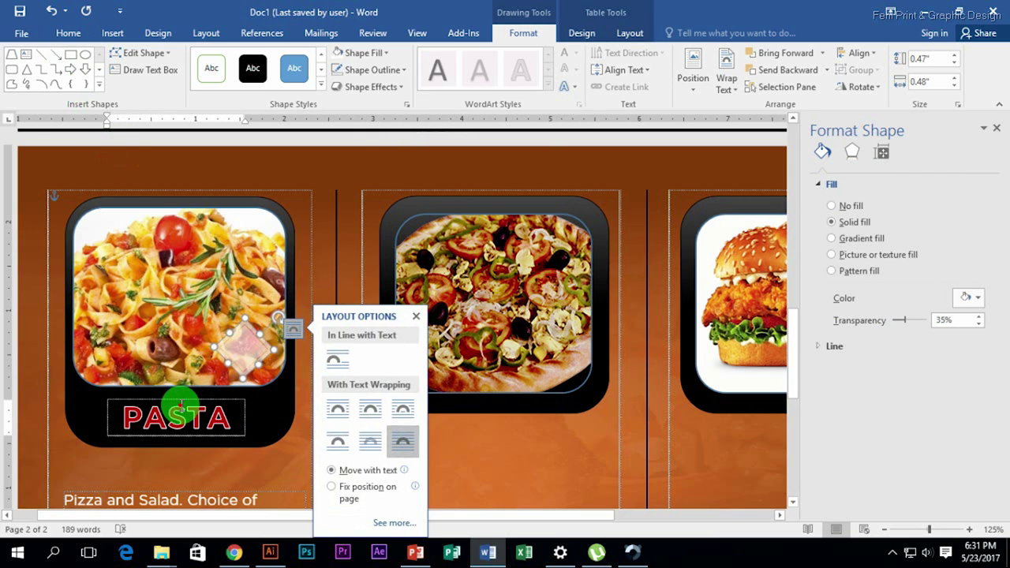
Copy the PASTA label onto the diamond as a $10 label sized 0.39" by 0.76".
click(211, 394)
drag(149, 422, 240, 349)
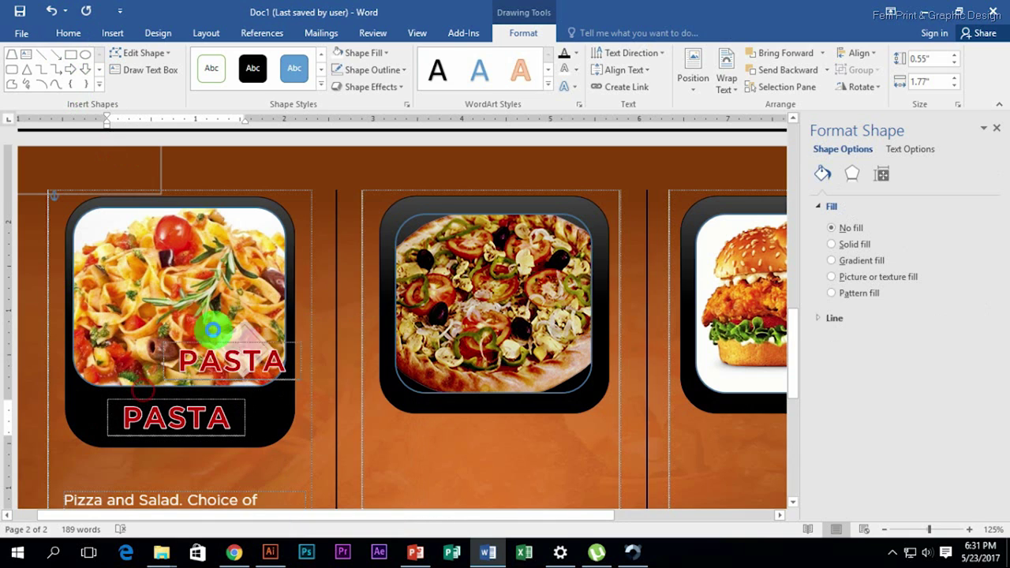
text(10)
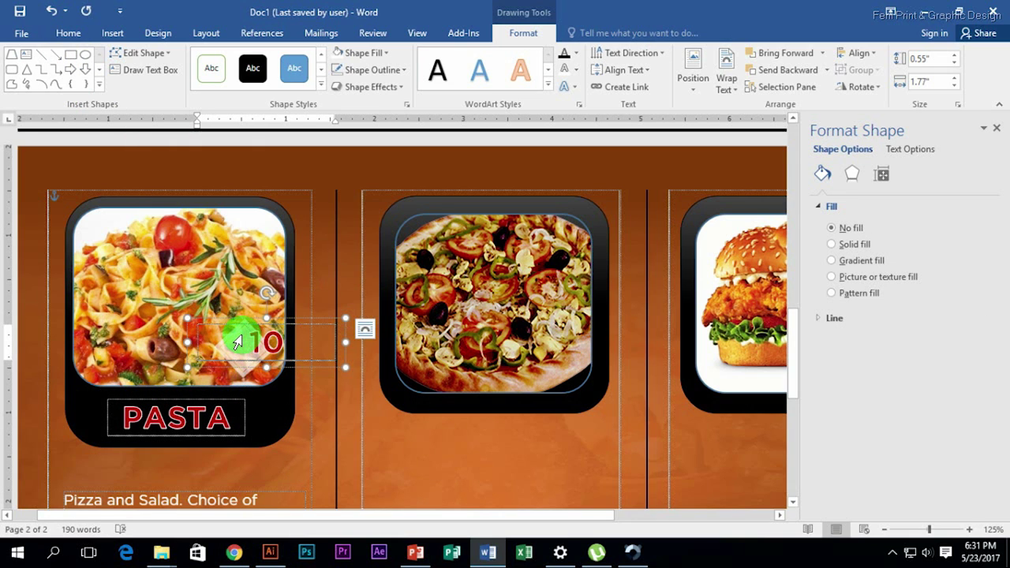
text($)
double_click(290, 341)
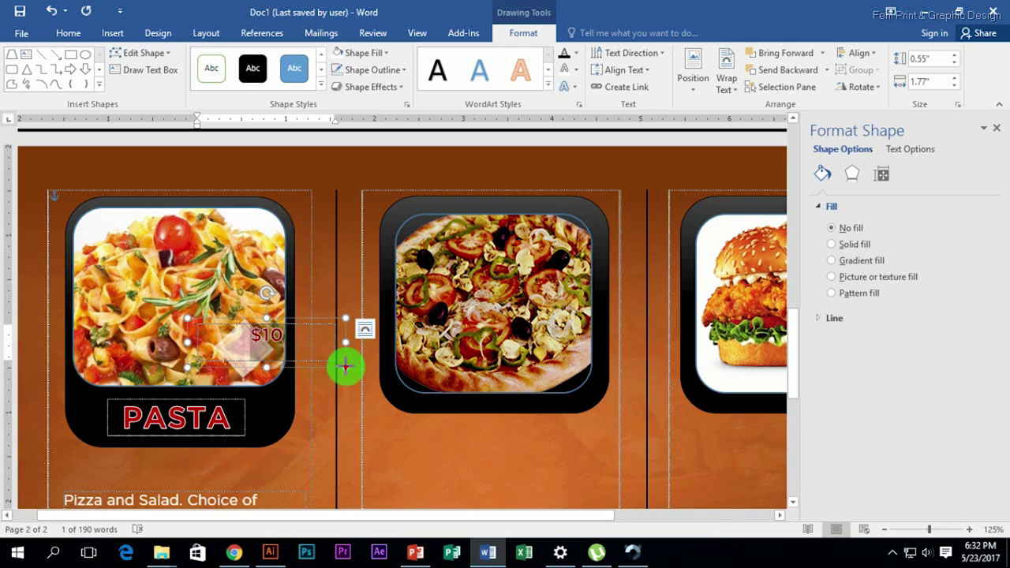
drag(345, 366, 255, 355)
drag(236, 319, 254, 333)
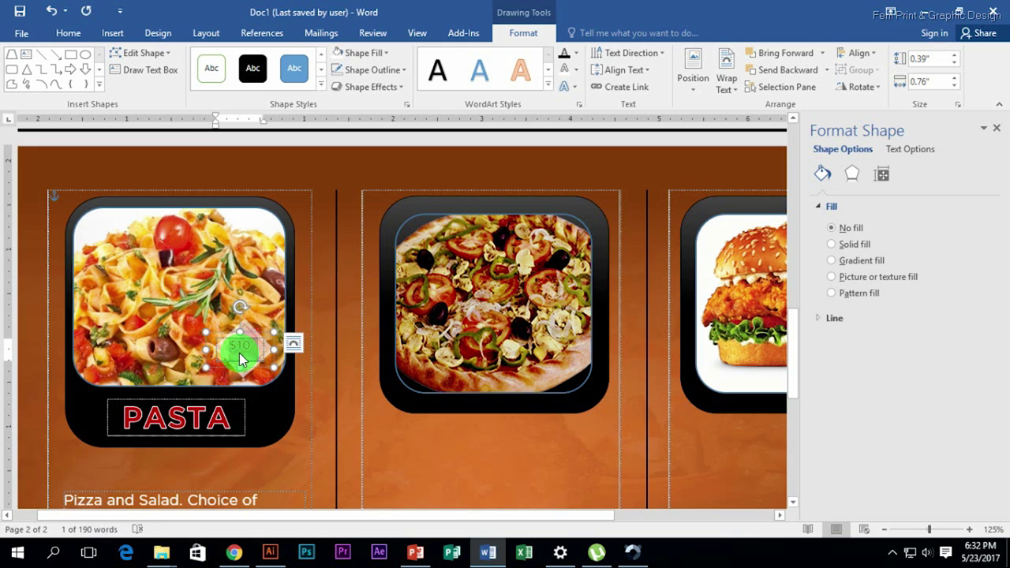
click(68, 32)
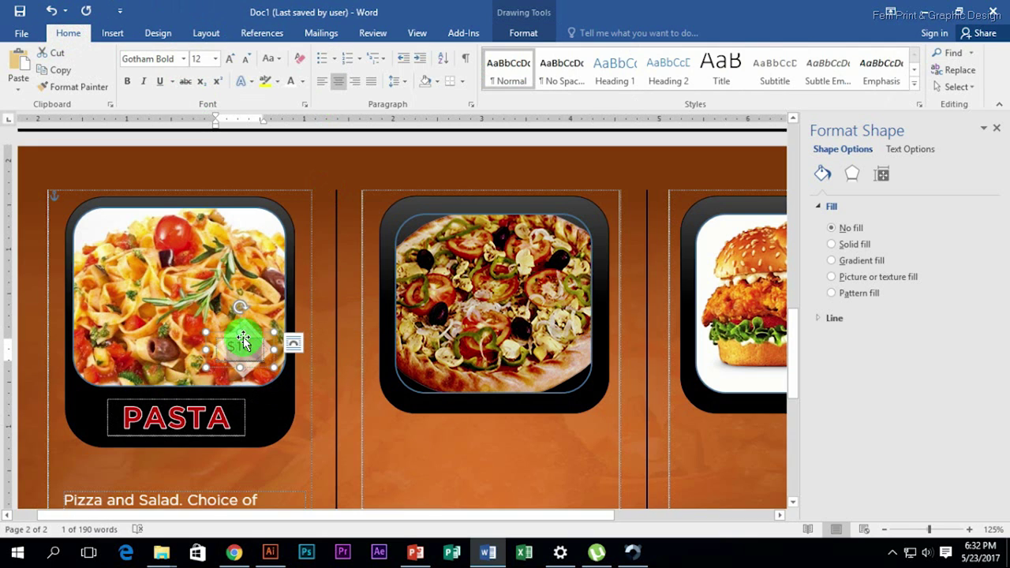
Nudge the $10 label into place, then give it Standard red text fill and no text outline.
drag(247, 328, 253, 338)
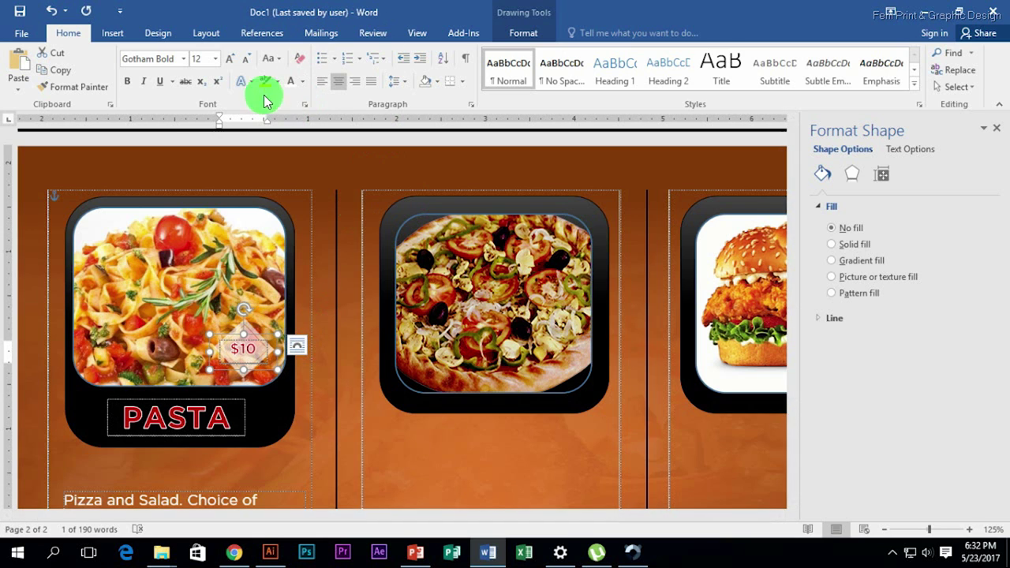
click(304, 81)
click(525, 34)
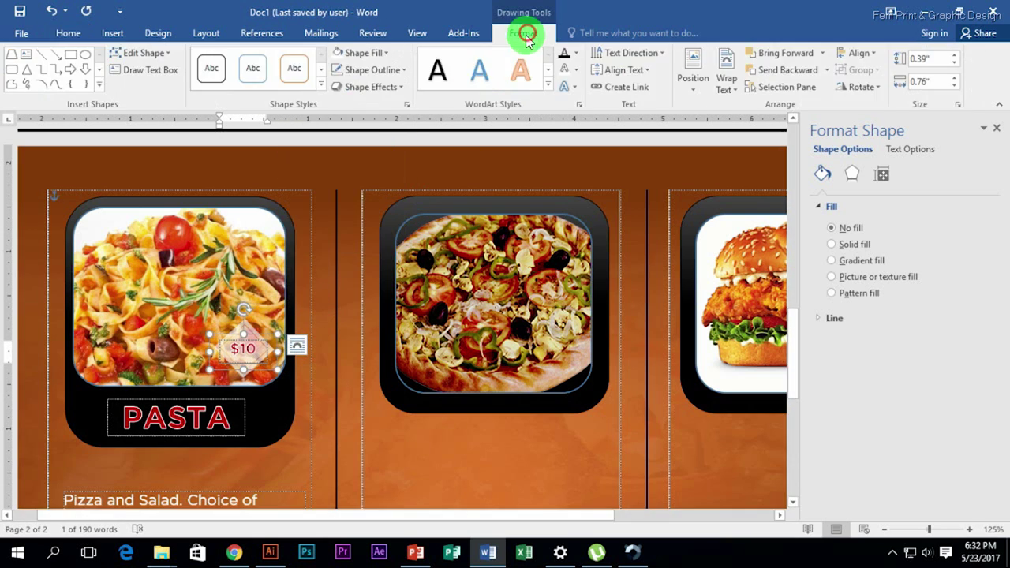
click(577, 55)
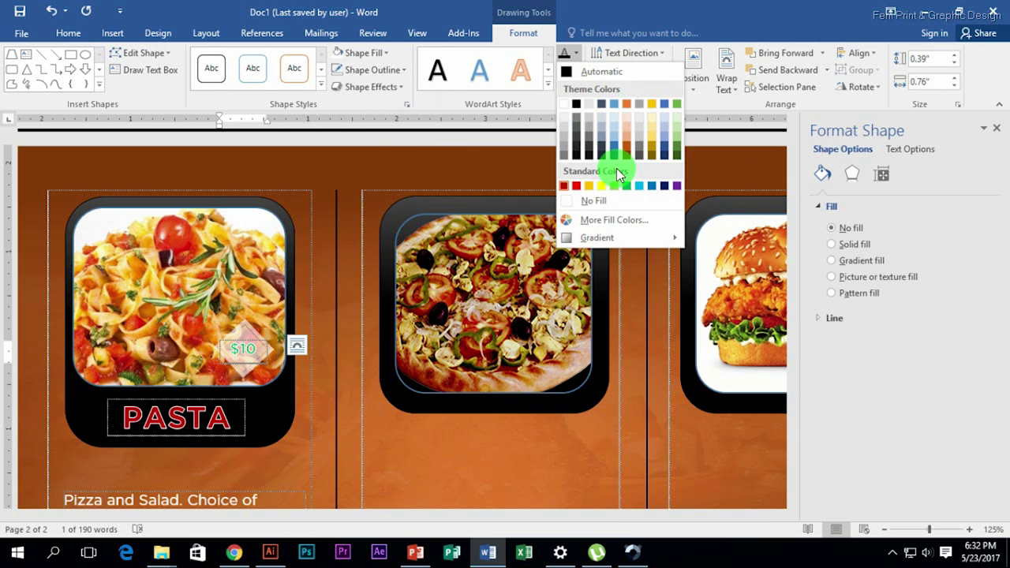
click(574, 108)
click(576, 53)
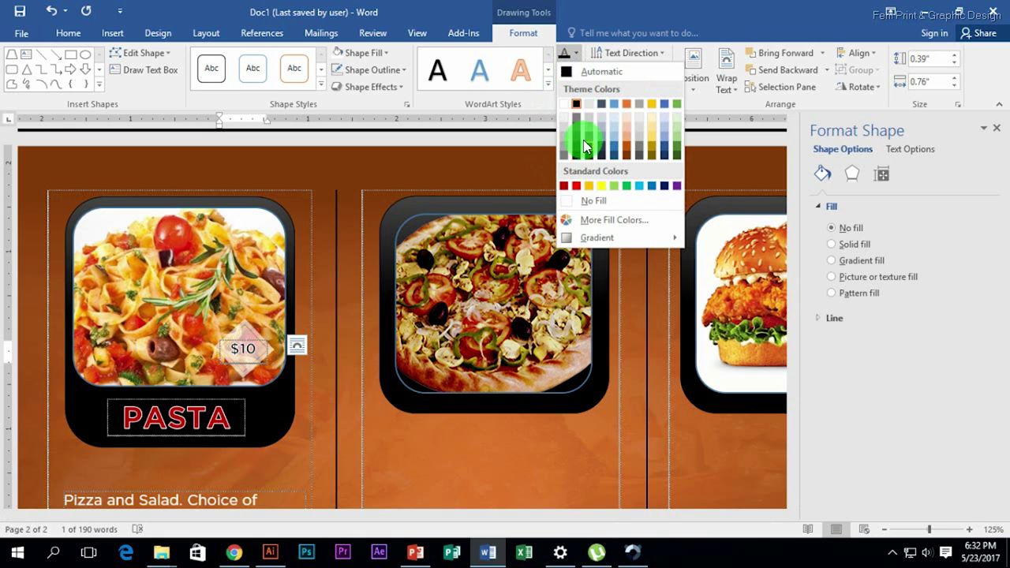
click(565, 188)
click(575, 69)
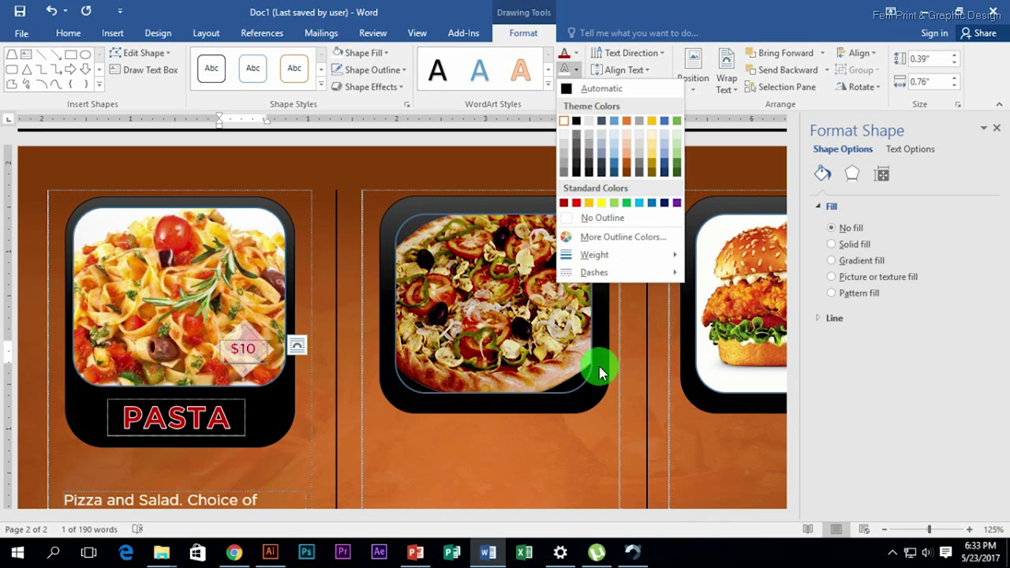
click(593, 217)
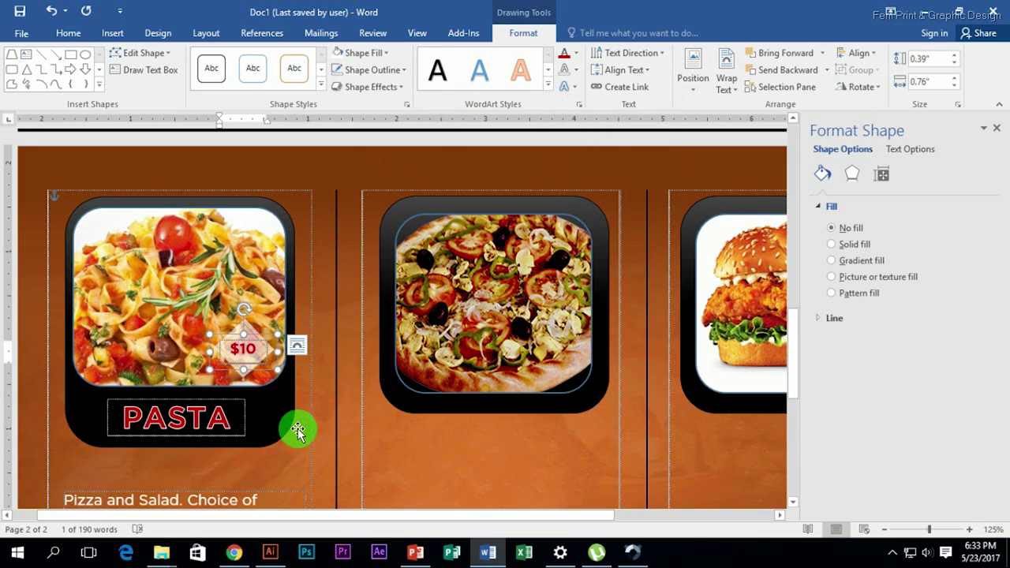
Paste a Lorem Ipsum price line into the box under PASTA and change its price to $10.
scroll(293, 419, down, 5)
click(113, 300)
key(ctrl+v)
key(ctrl+v)
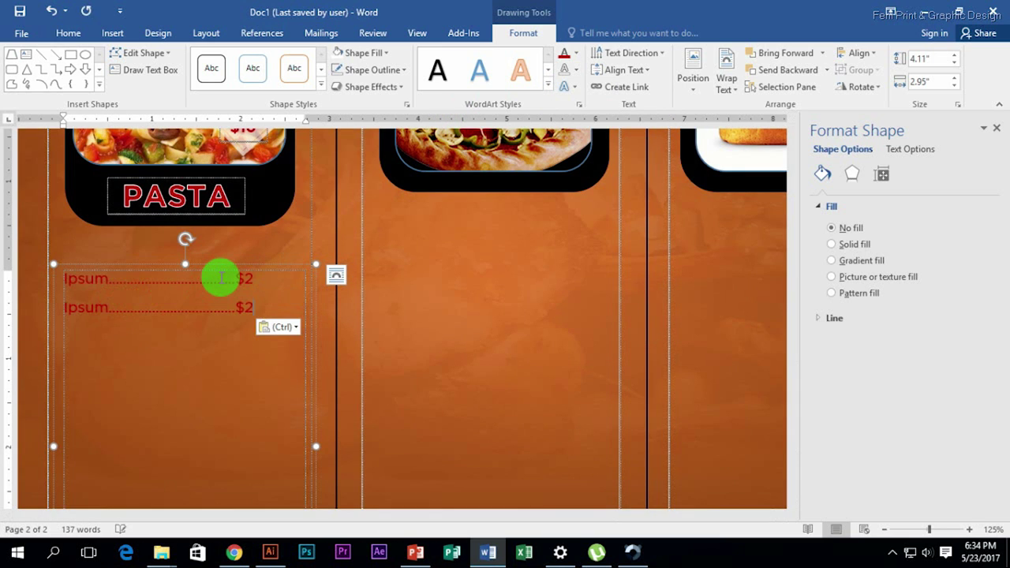
key(ctrl+z)
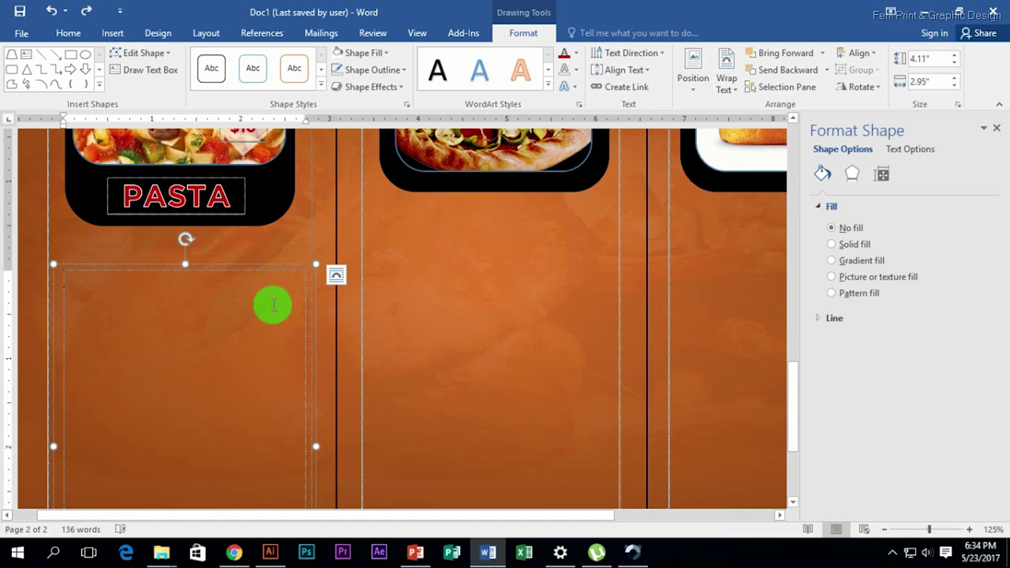
ctrl+scroll(273, 306, down, 2)
ctrl+scroll(221, 329, down, 2)
text(Lorem ipsum...............................)
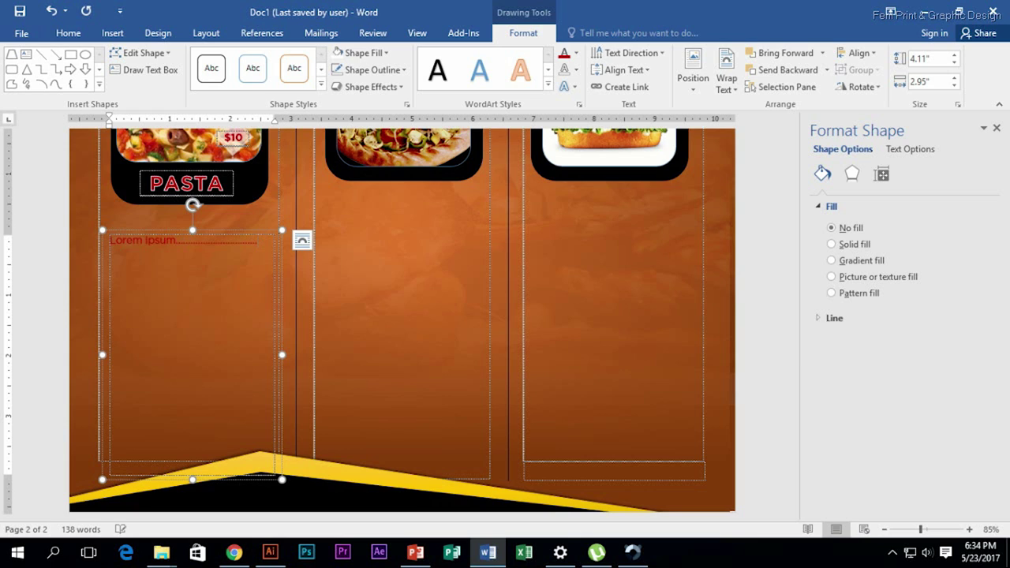
click(157, 246)
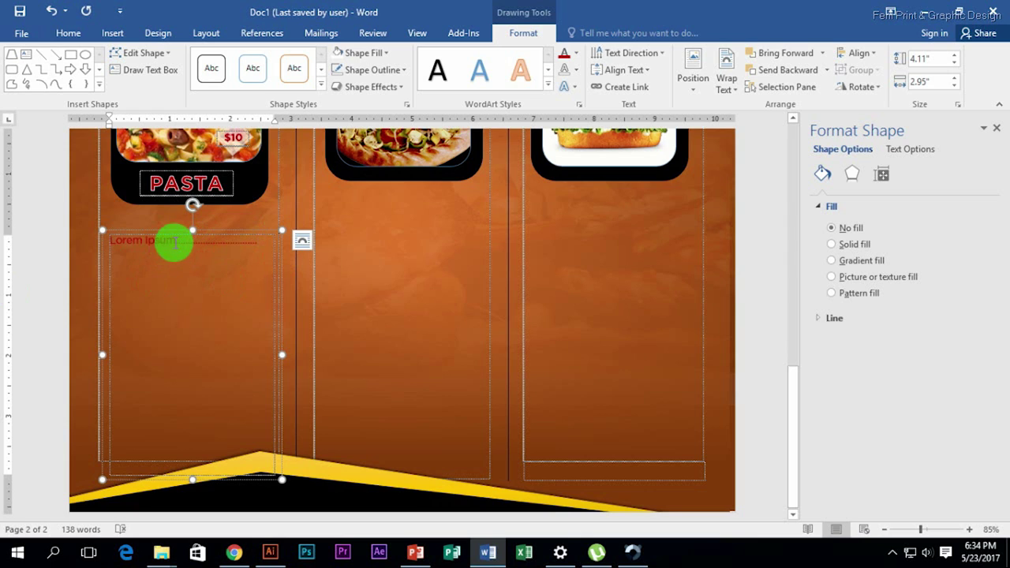
drag(102, 354, 97, 354)
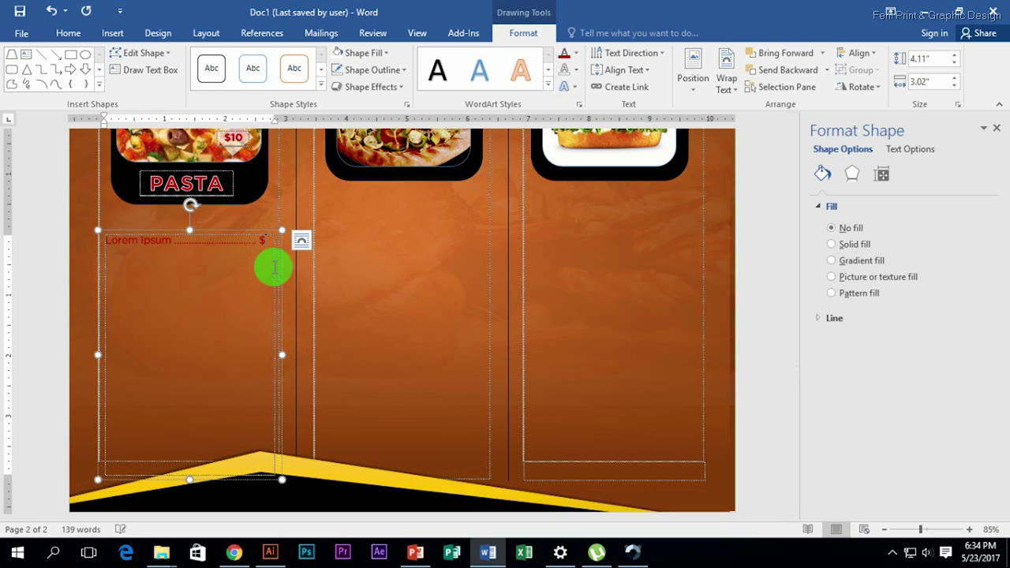
text(10)
Shrink the price line's font size and make its text fill white.
drag(232, 271, 74, 227)
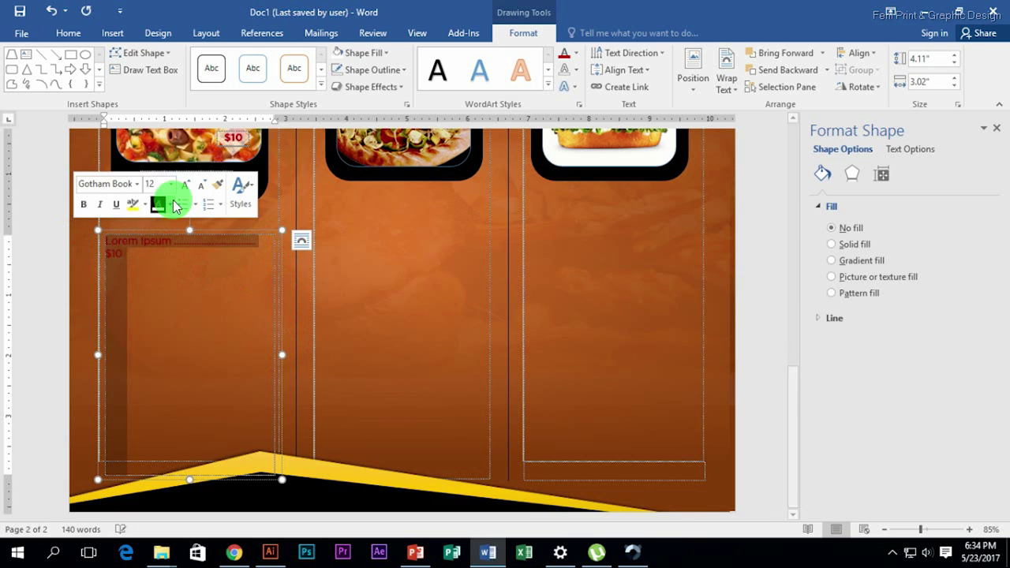
click(166, 186)
click(210, 268)
click(267, 241)
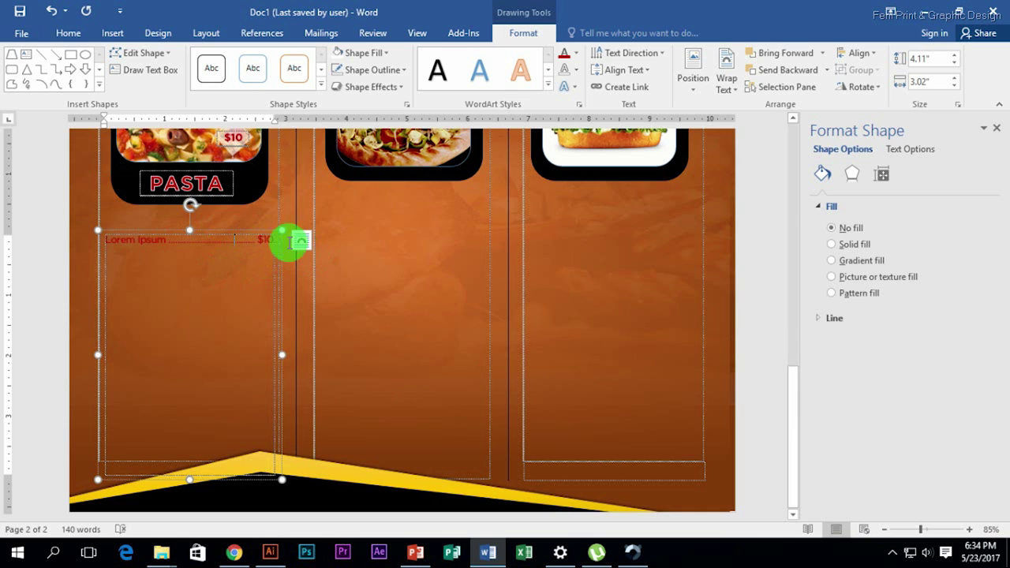
drag(269, 240, 102, 237)
click(575, 53)
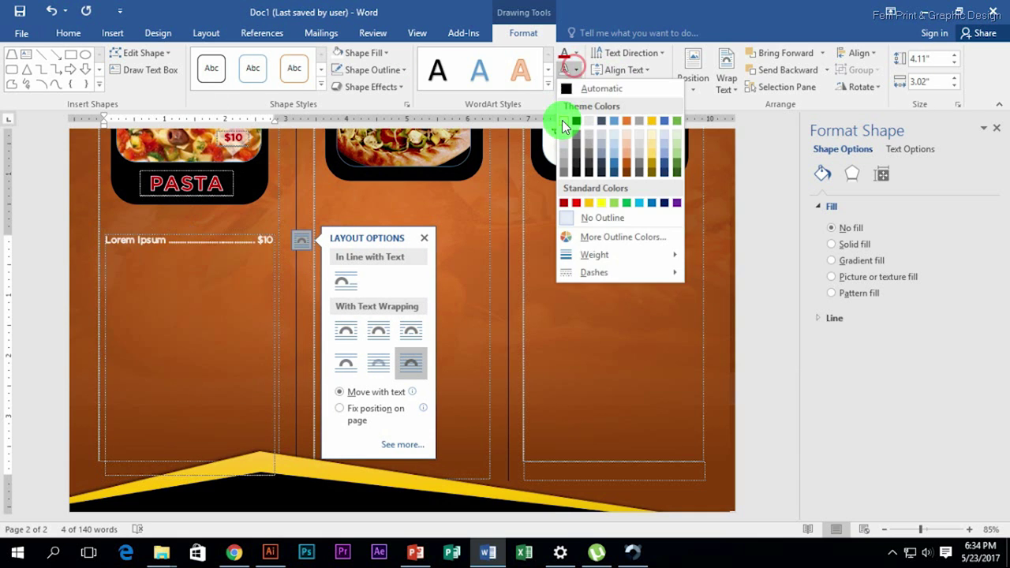
click(562, 120)
Set the line's font to Gotham Book 11 and paste copies until eleven price lines fill the box.
click(69, 33)
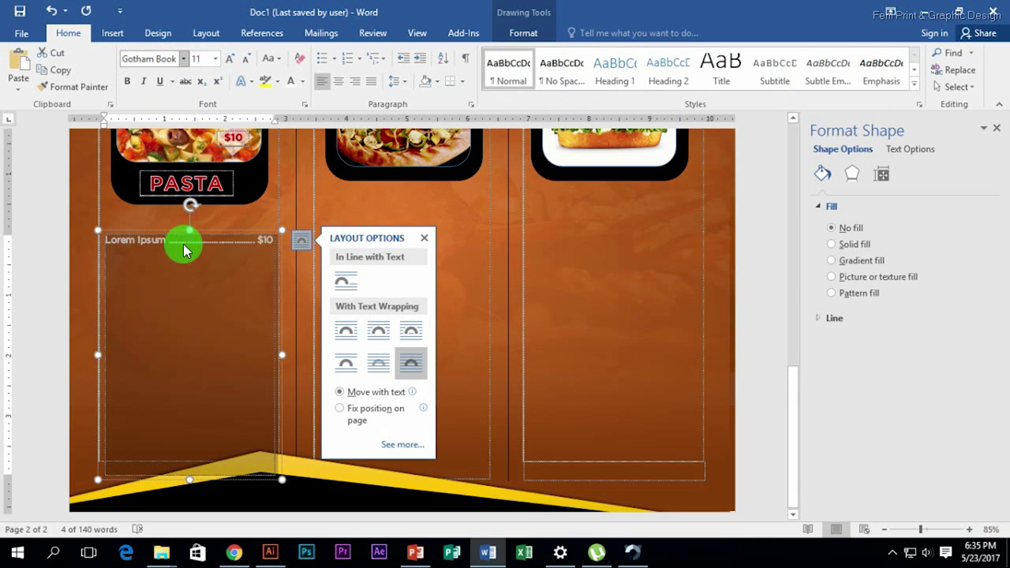
drag(184, 250, 218, 287)
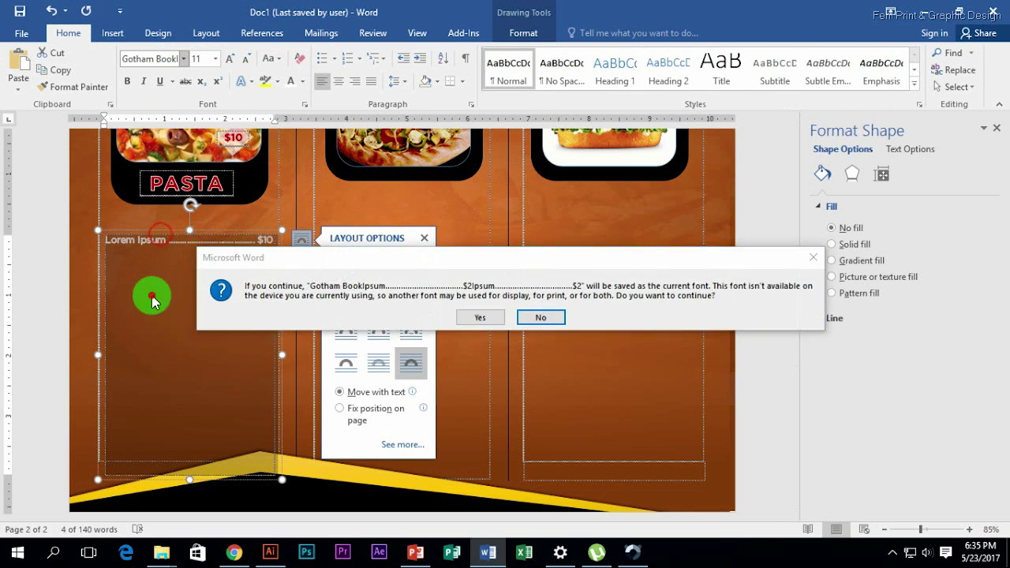
click(533, 316)
click(425, 237)
click(233, 305)
triple_click(215, 240)
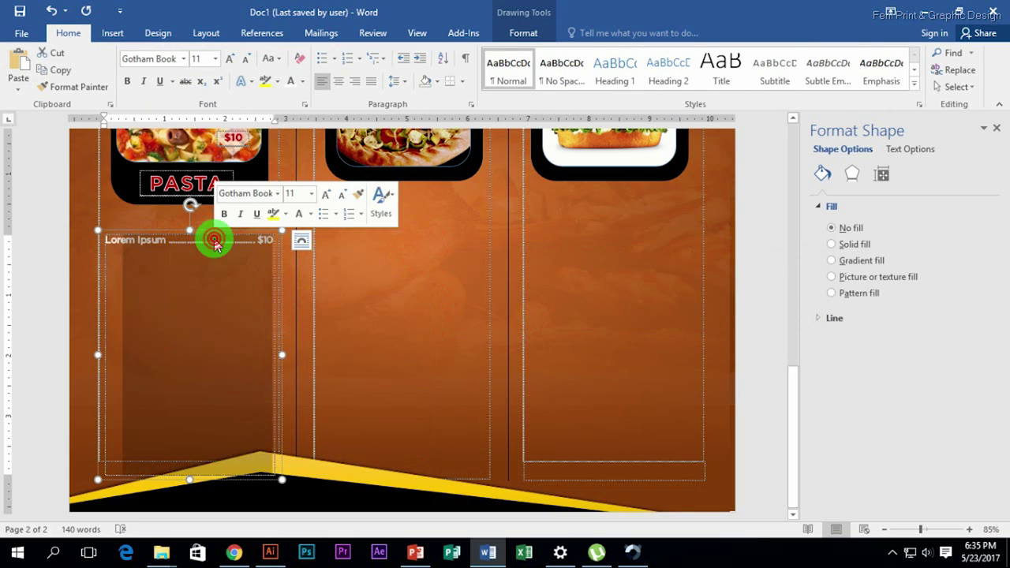
key(ctrl+c)
key(ctrl+v)
key(ctrl+v)
key(ctrl+v)
key(ctrl+v)
key(ctrl+v)
key(ctrl+v)
key(ctrl+v)
key(ctrl+v)
key(ctrl+v)
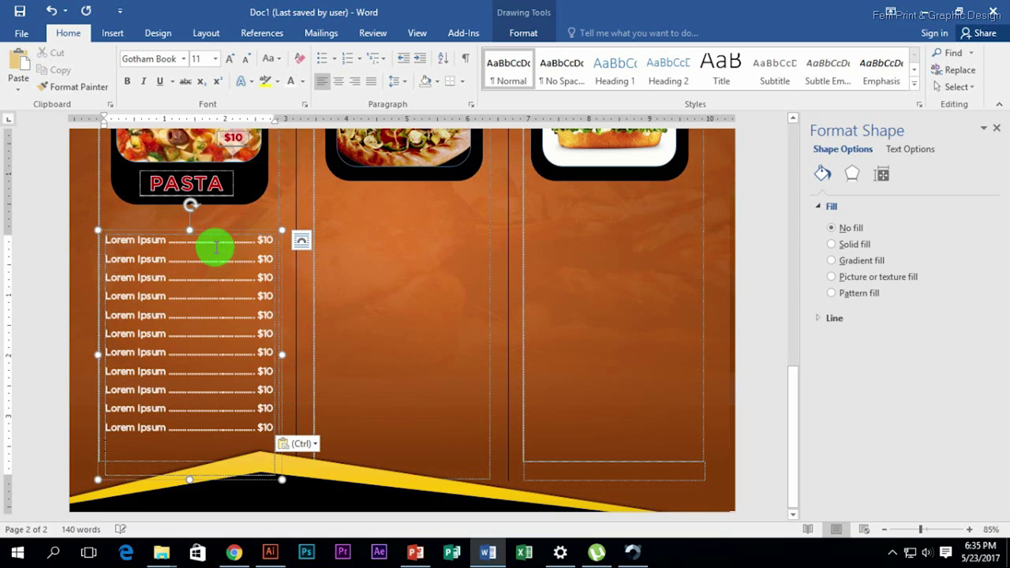
Copy the pasta card into the middle column and group its pieces together.
click(196, 170)
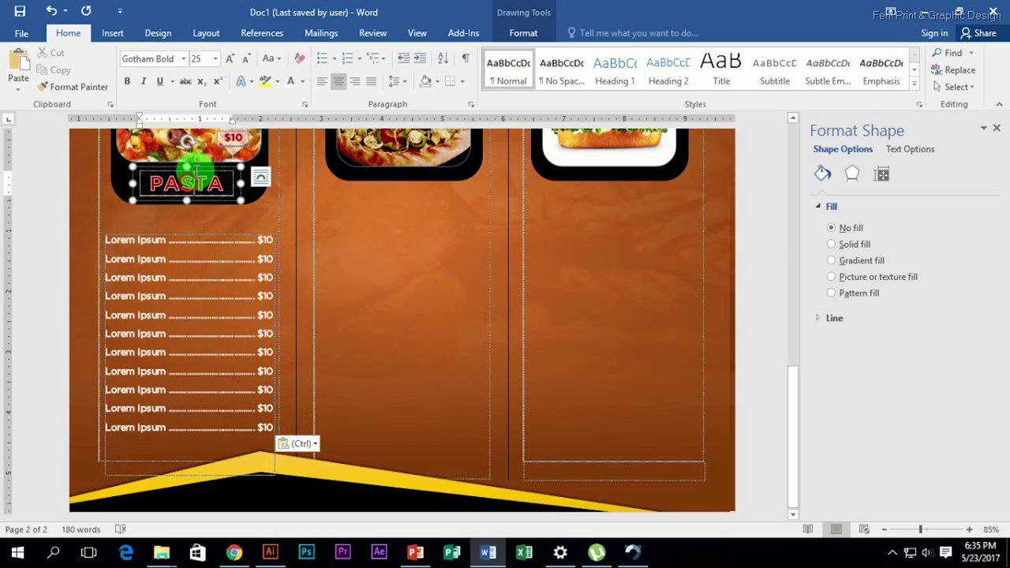
scroll(315, 213, up, 3)
click(237, 276)
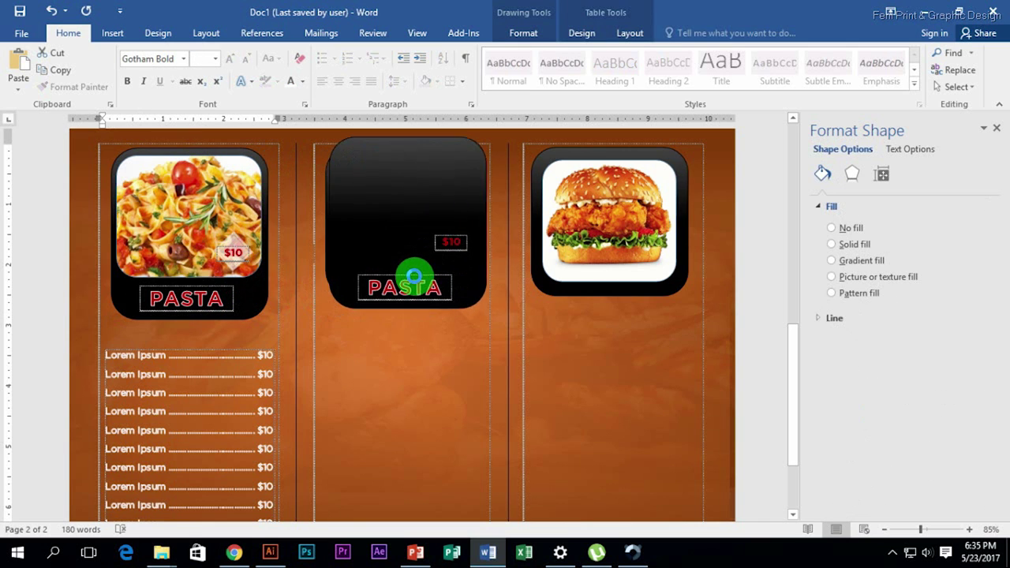
drag(237, 253, 455, 420)
click(458, 322)
ctrl+click(406, 465)
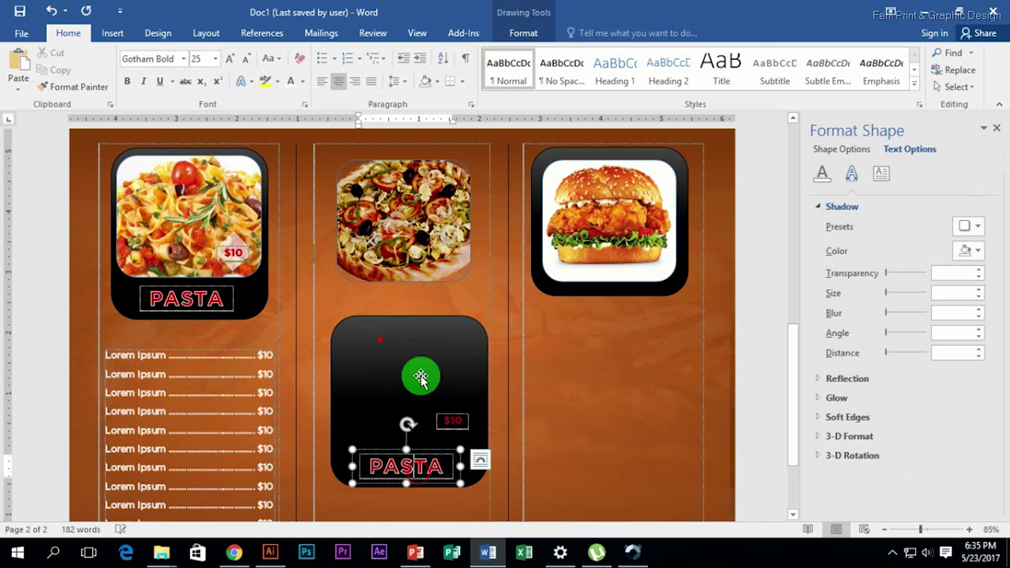
ctrl+click(450, 422)
key(ctrl+g)
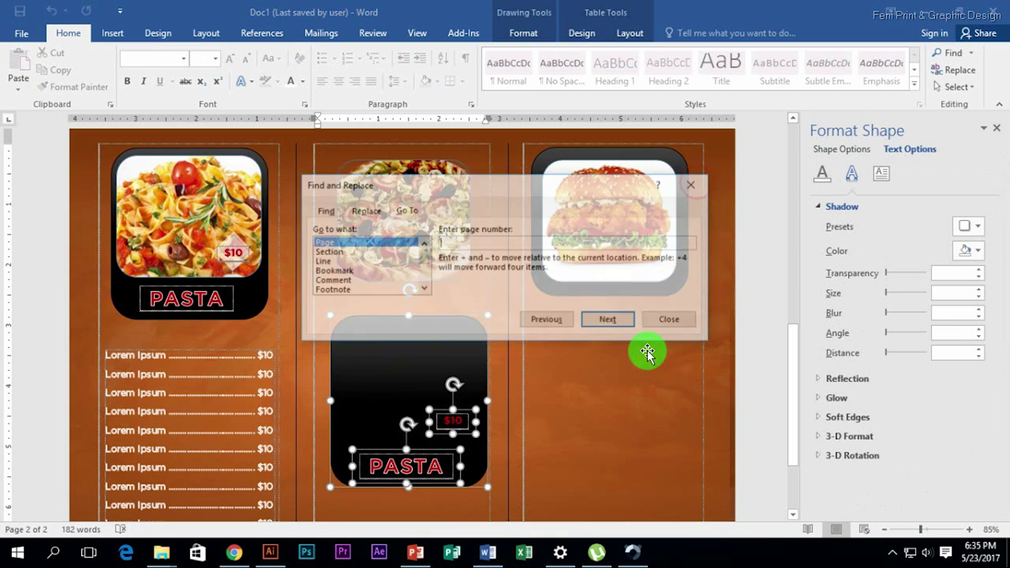
click(680, 319)
right_click(389, 370)
click(553, 228)
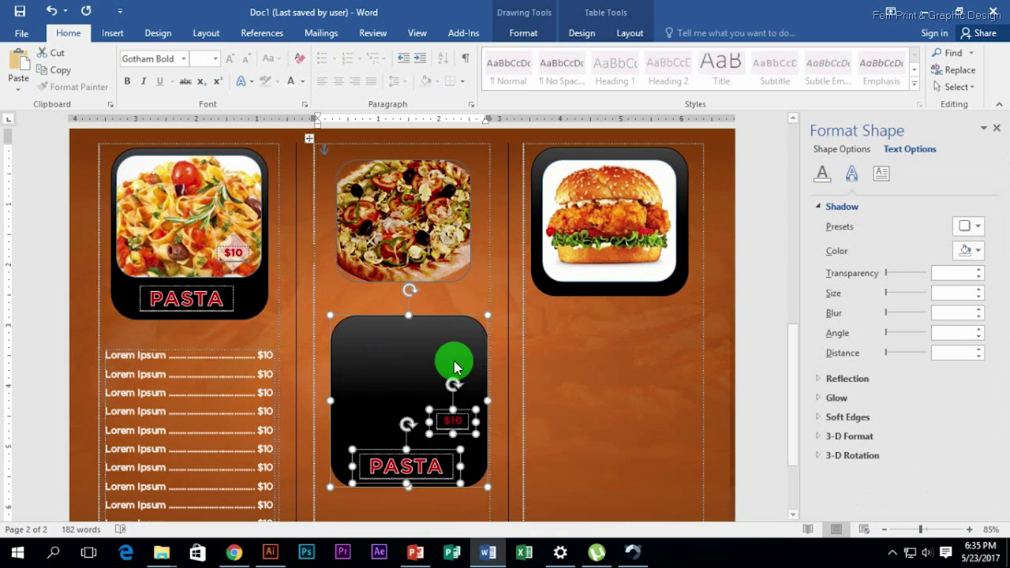
Move the grouped card to the top of the middle column and send its black frame behind the pizza photo.
drag(450, 361, 422, 228)
right_click(438, 234)
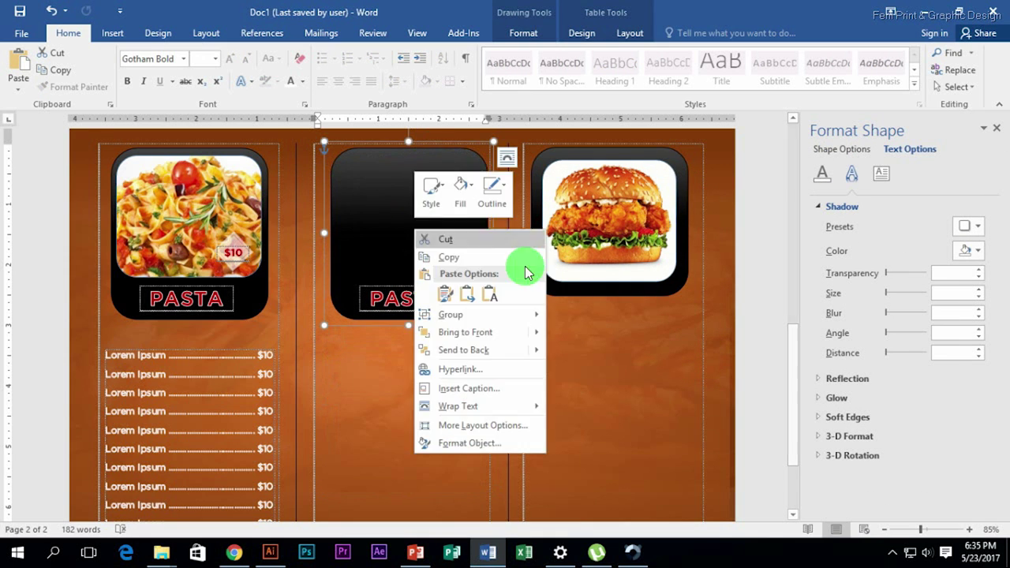
click(525, 350)
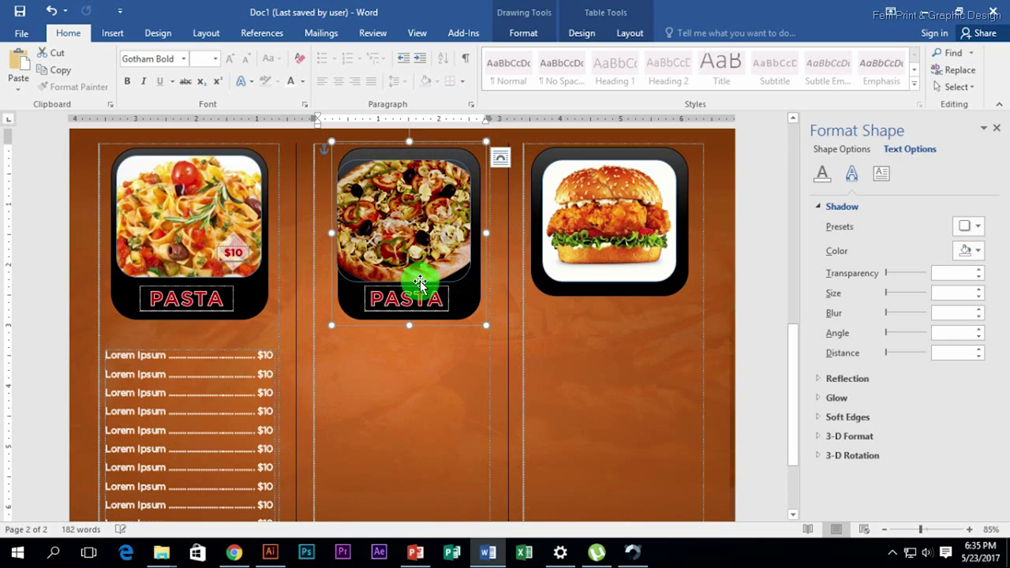
click(430, 252)
click(416, 226)
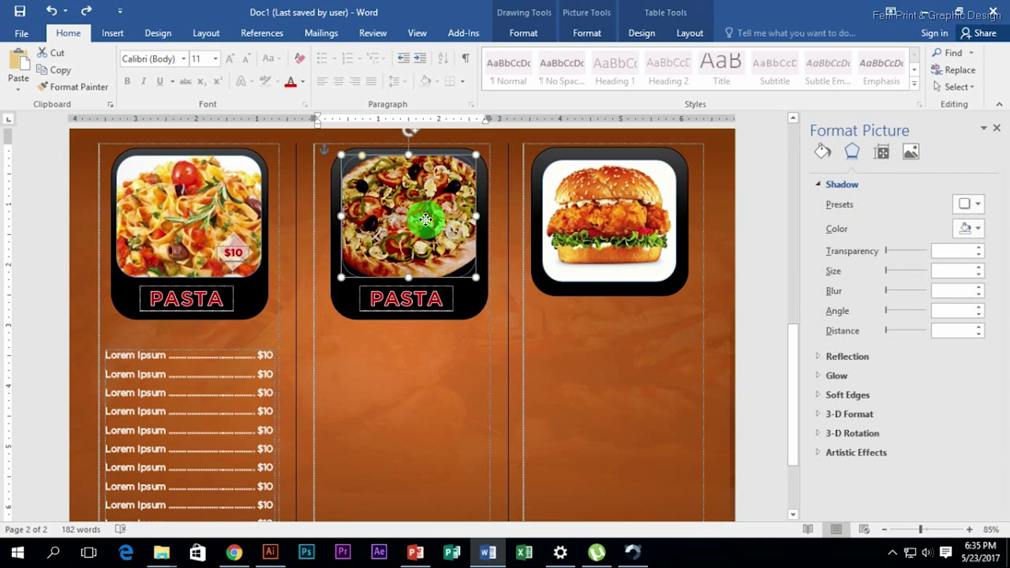
Change the middle card's label from PASTA to PIZZA.
click(408, 293)
click(365, 355)
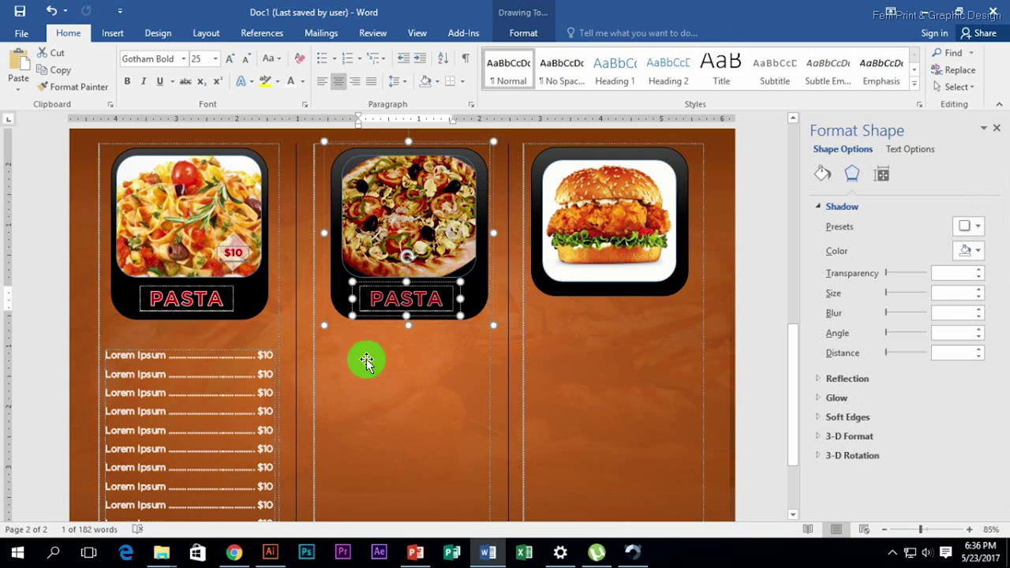
double_click(405, 294)
text(Pizaa)
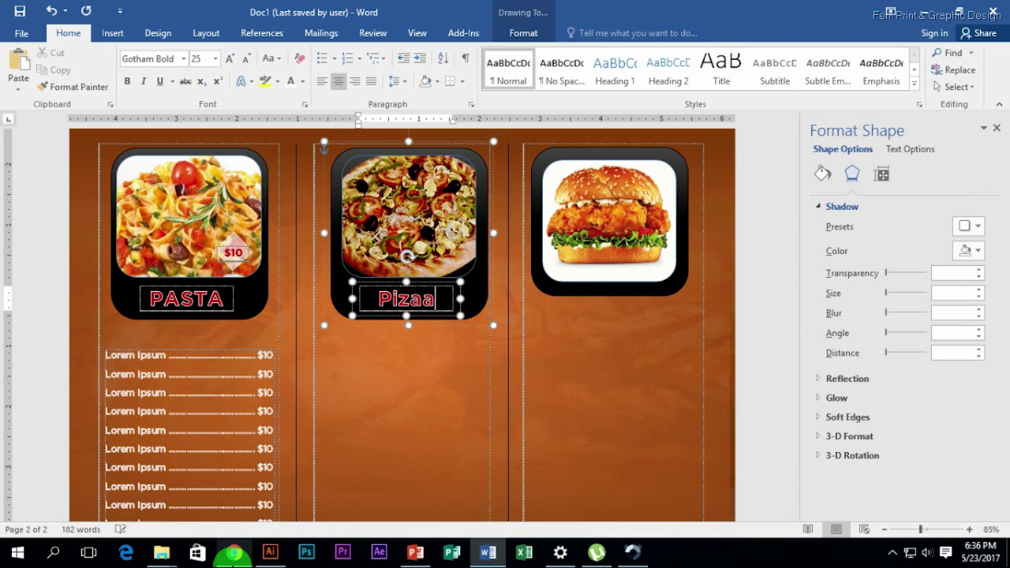
key(BackSpace)
key(BackSpace)
key(BackSpace)
text(PIZZ)
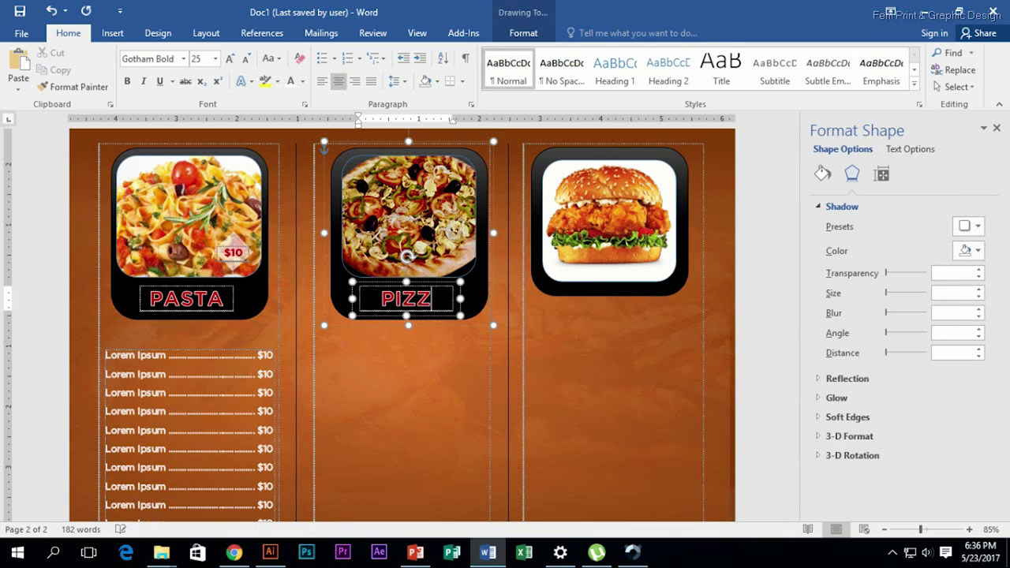
text(A)
click(440, 247)
Copy the $10 badge onto the pizza photo and change it to $15.
click(234, 252)
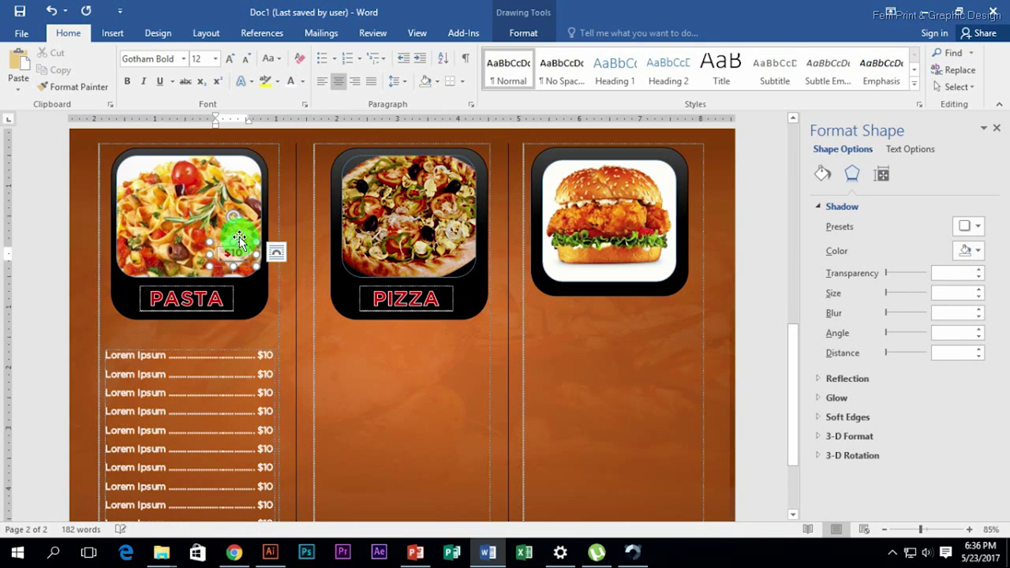
key(alt)
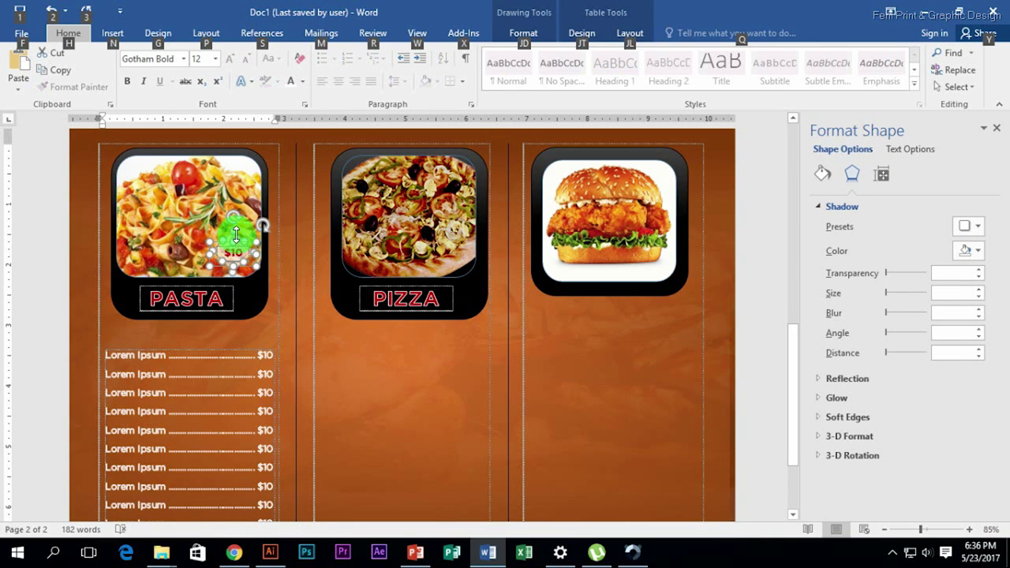
drag(241, 251, 462, 246)
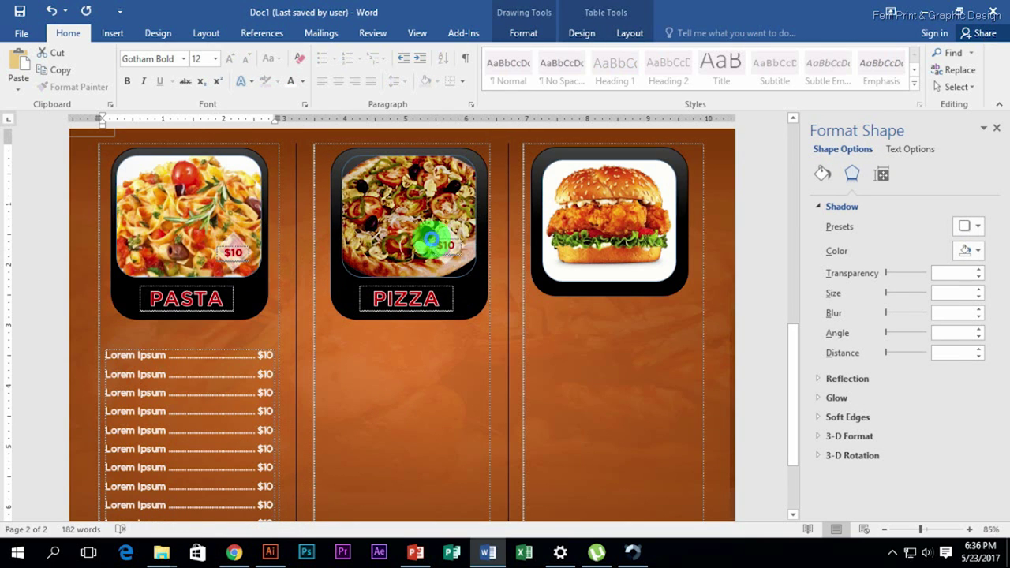
double_click(438, 251)
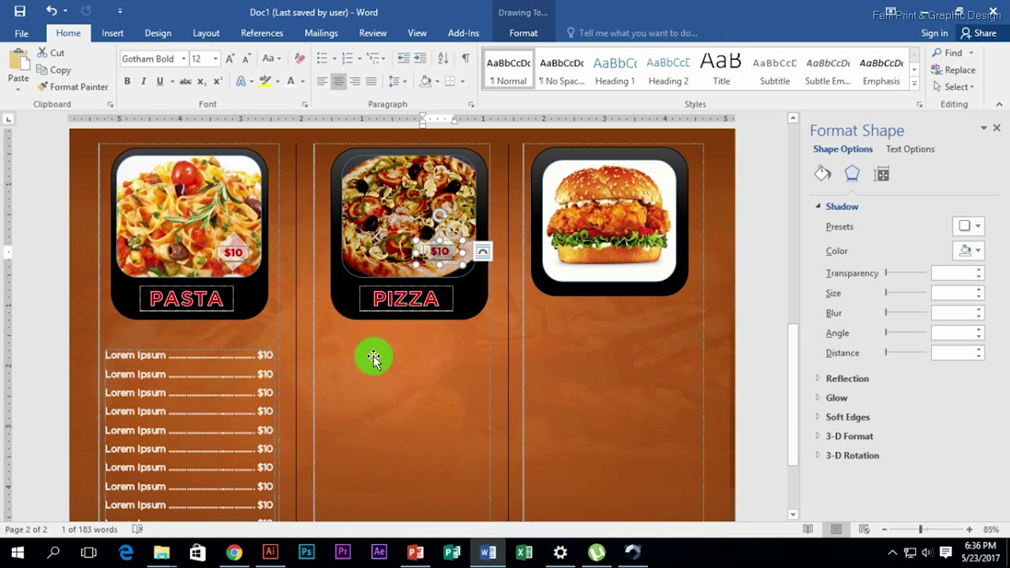
text(15)
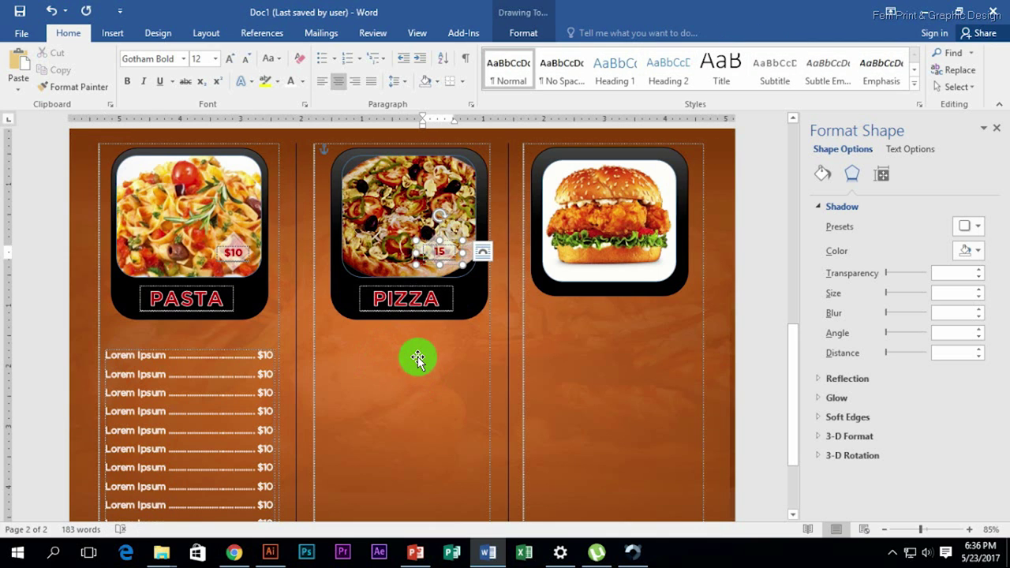
click(425, 297)
Copy the pasta price list into the pizza column.
scroll(182, 312, down, 3)
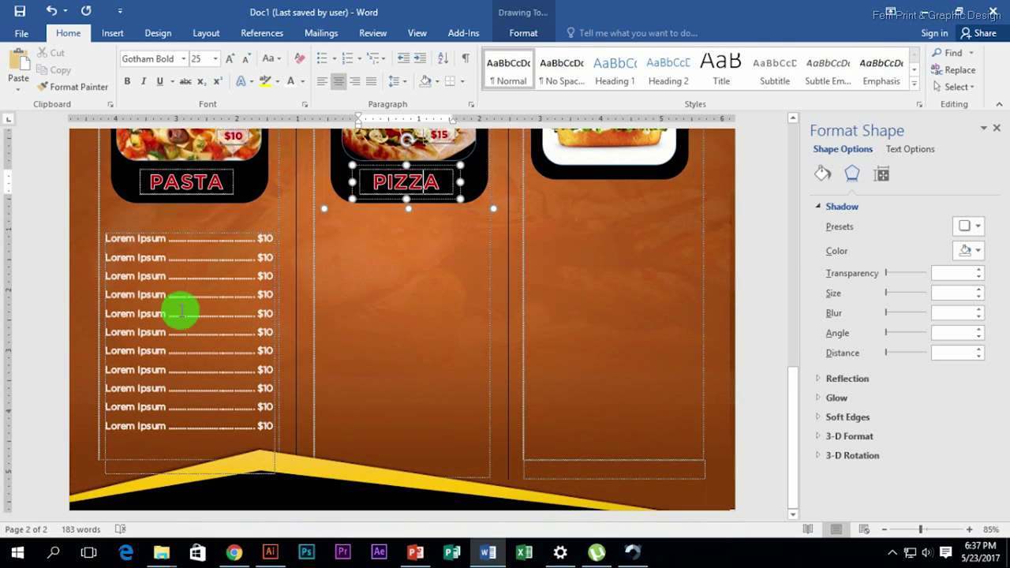
click(134, 237)
scroll(158, 229, up, 1)
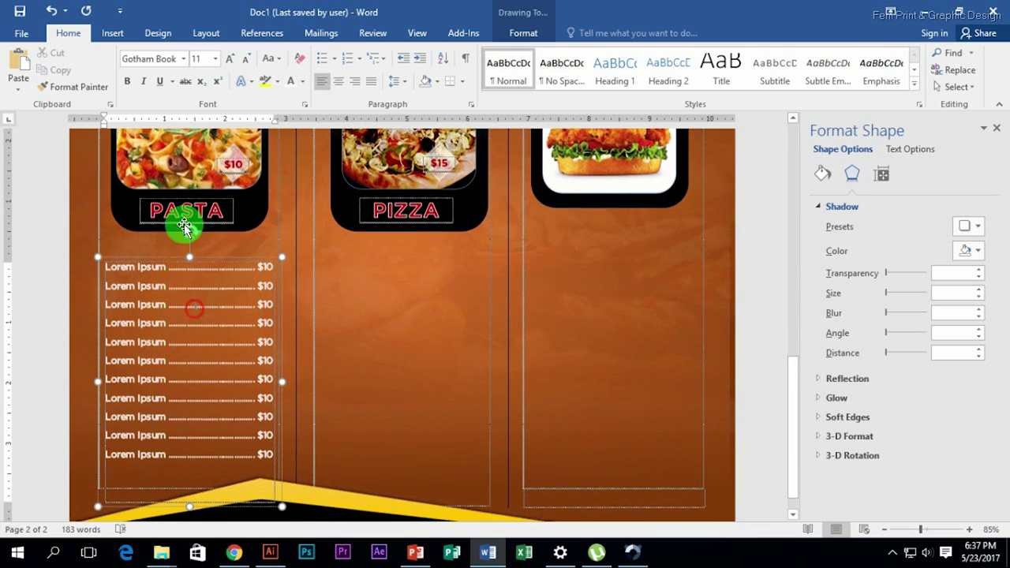
drag(102, 268, 316, 270)
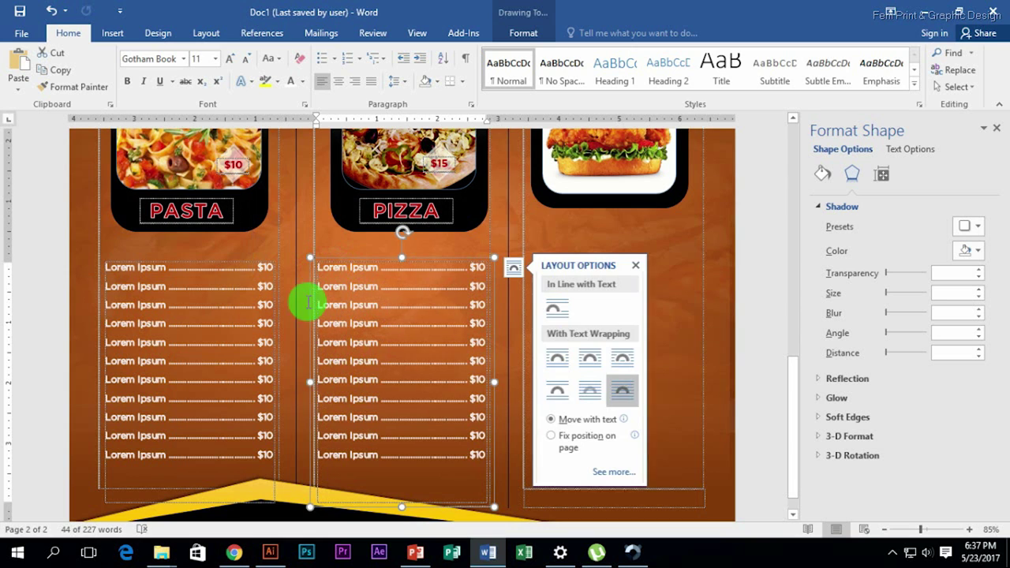
Widen the pizza price list so prices fit on one line, and copy it into the burger column.
drag(311, 384, 313, 383)
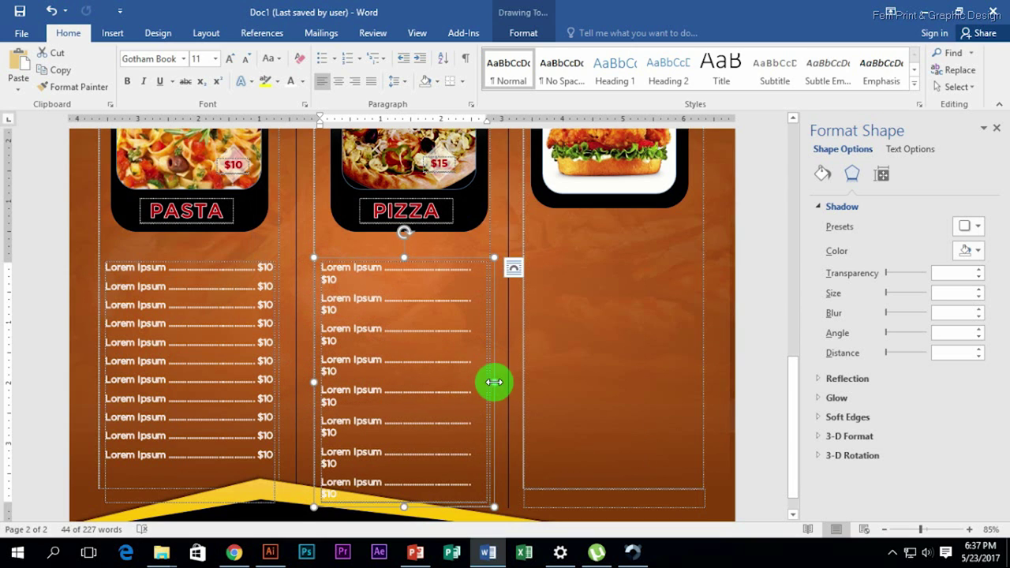
drag(494, 382, 499, 382)
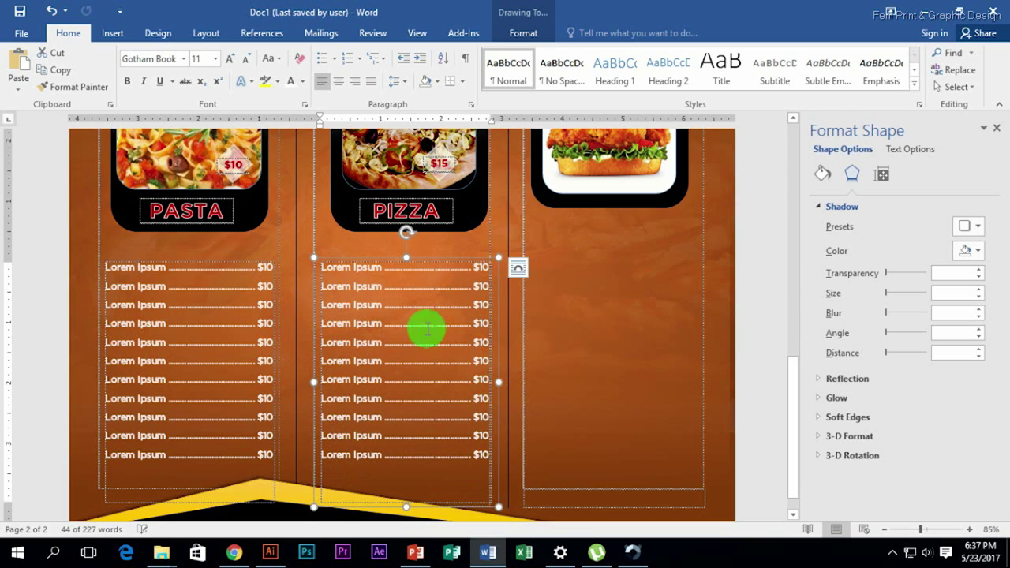
drag(332, 259, 536, 262)
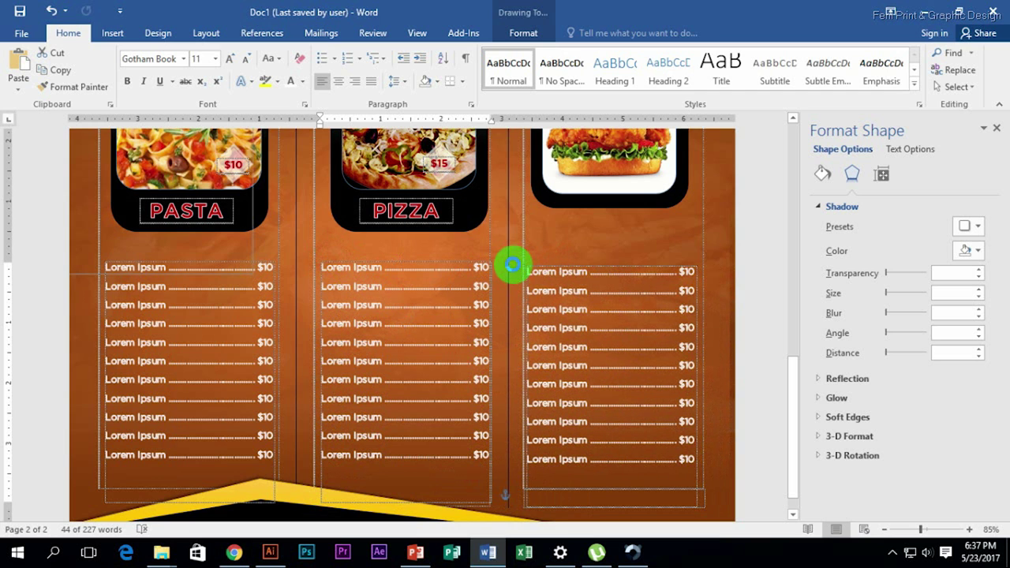
scroll(579, 296, up, 1)
scroll(578, 297, up, 2)
Replace the burger's old black frame with a copy of the pizza card's frame and label.
click(469, 321)
click(591, 310)
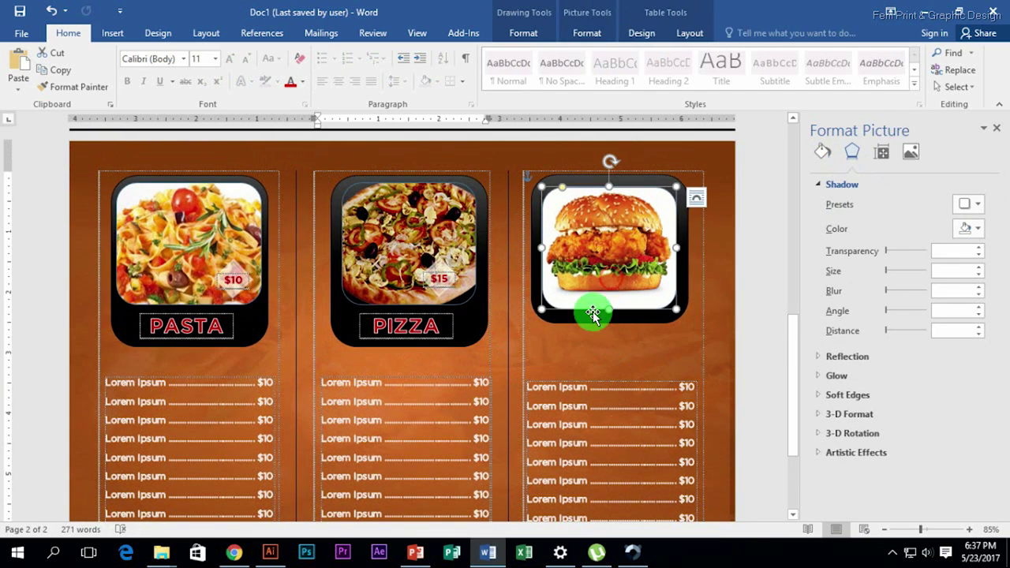
click(578, 316)
key(Delete)
click(450, 329)
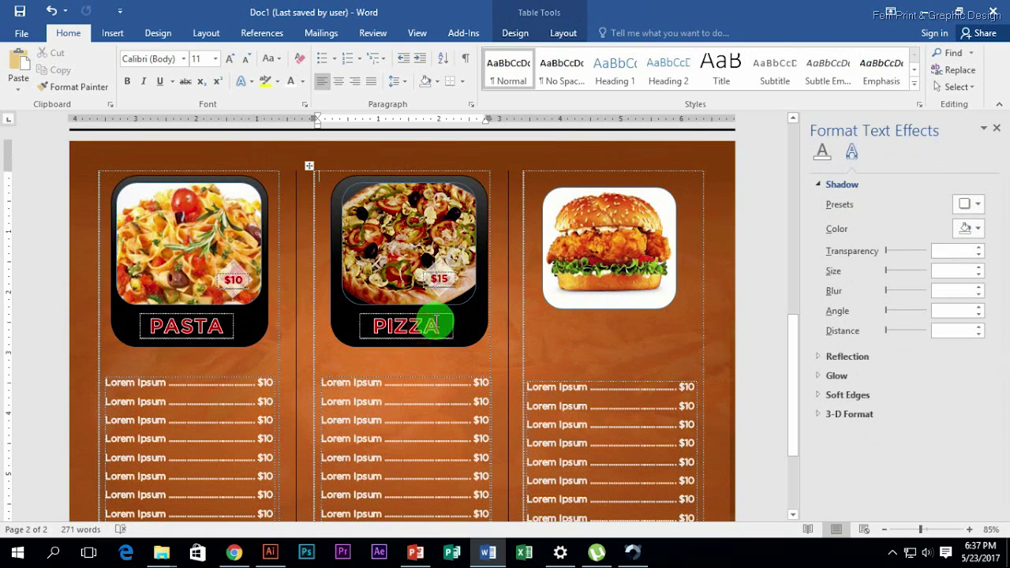
click(478, 330)
mouse_move(479, 330)
mouse_down()
mouse_move(672, 324)
mouse_move(592, 323)
mouse_up()
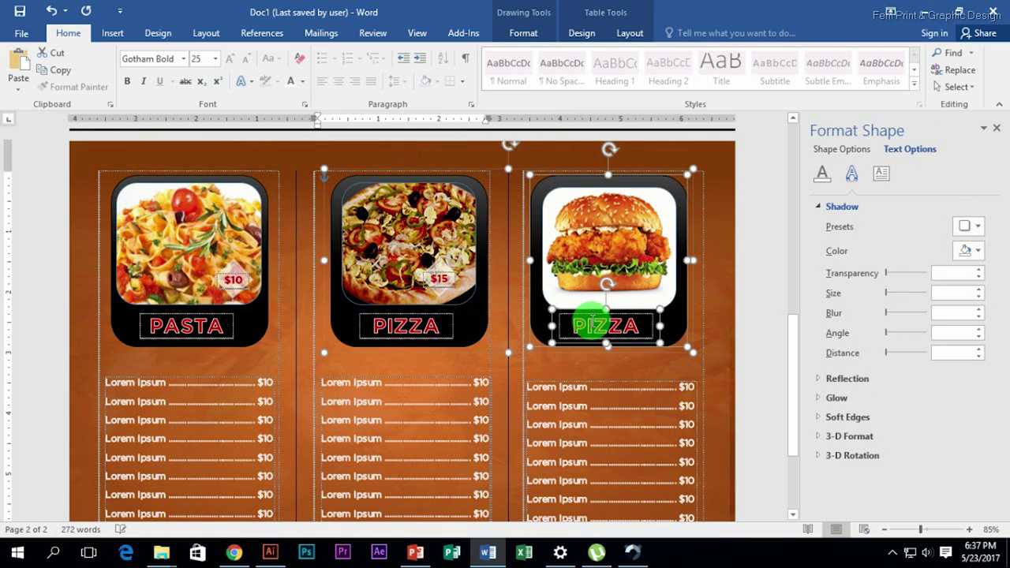
Raise the burger photo's top edge slightly and change the copied label to BURGER.
click(654, 254)
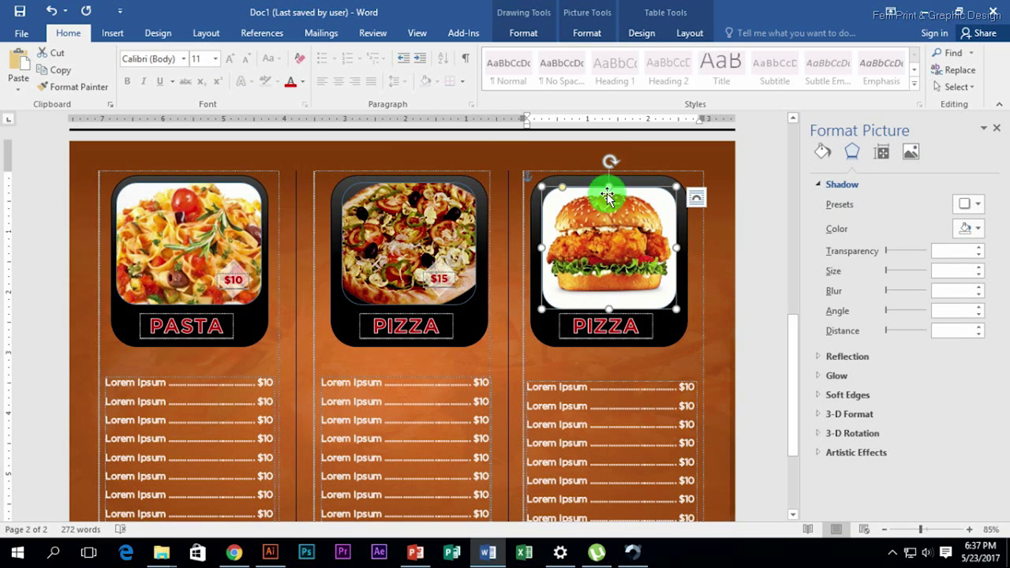
drag(606, 196, 607, 191)
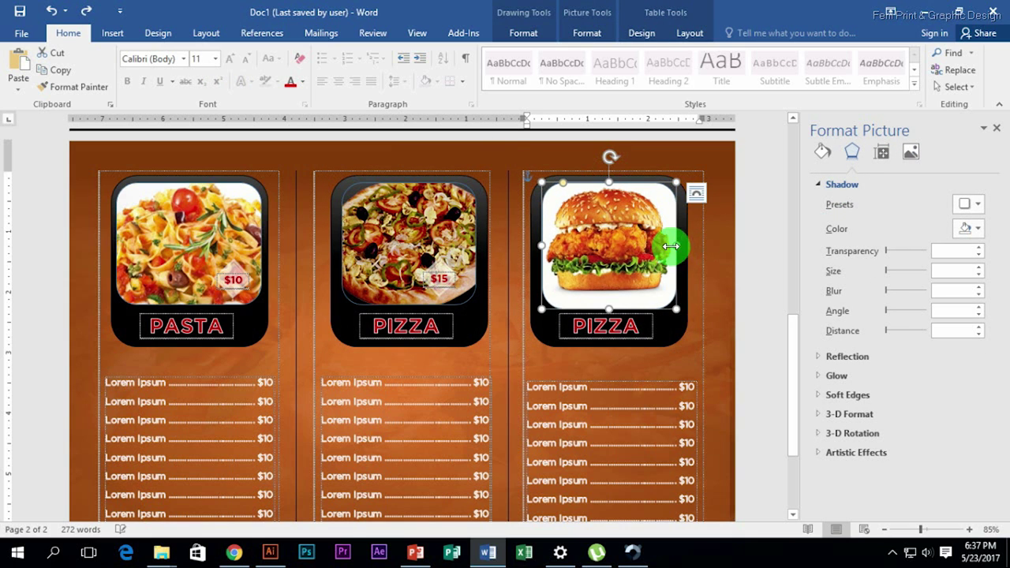
double_click(609, 328)
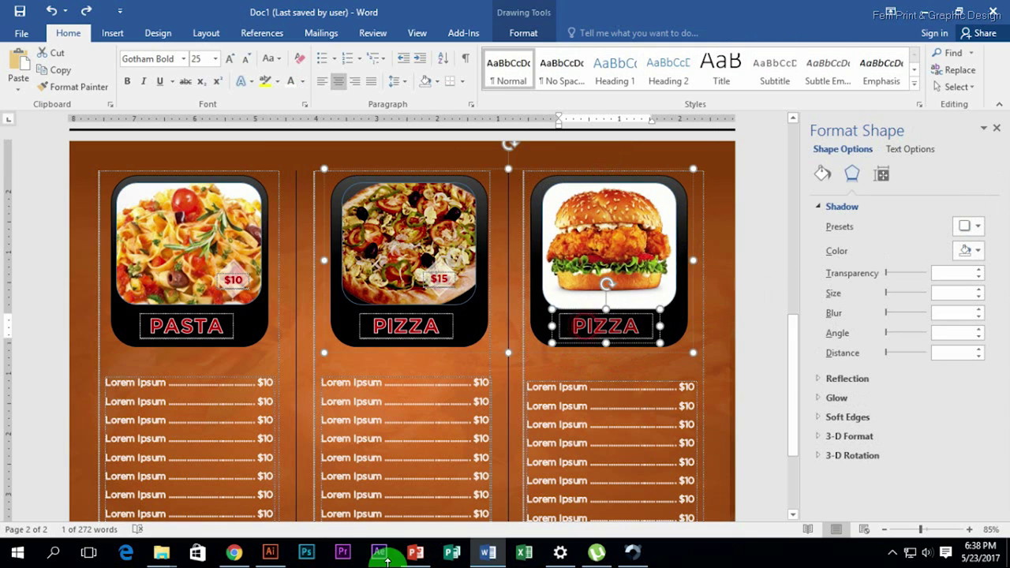
text(BU)
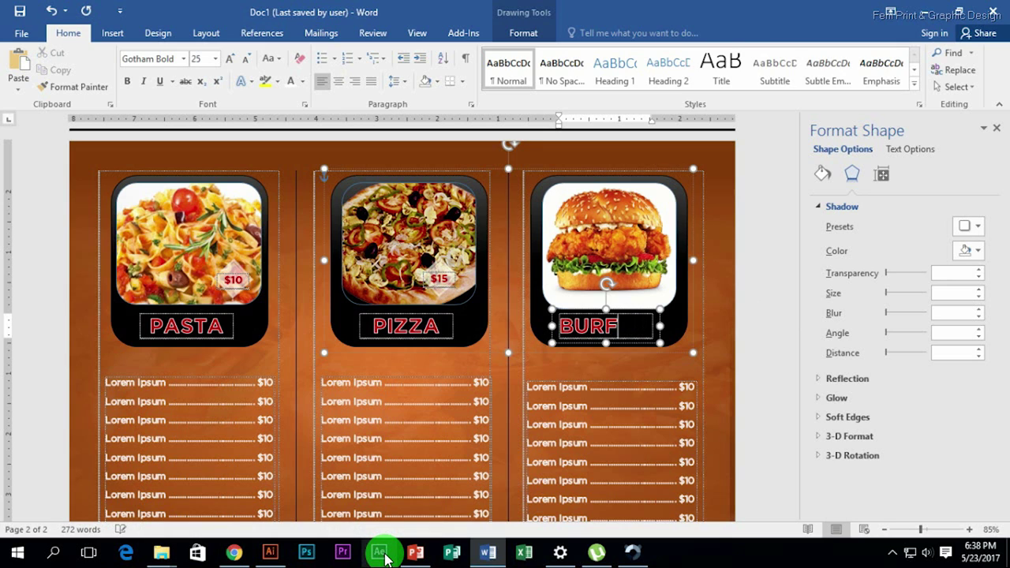
text(R)
Copy the $15 tag onto the burger photo and change it to $8.
click(442, 269)
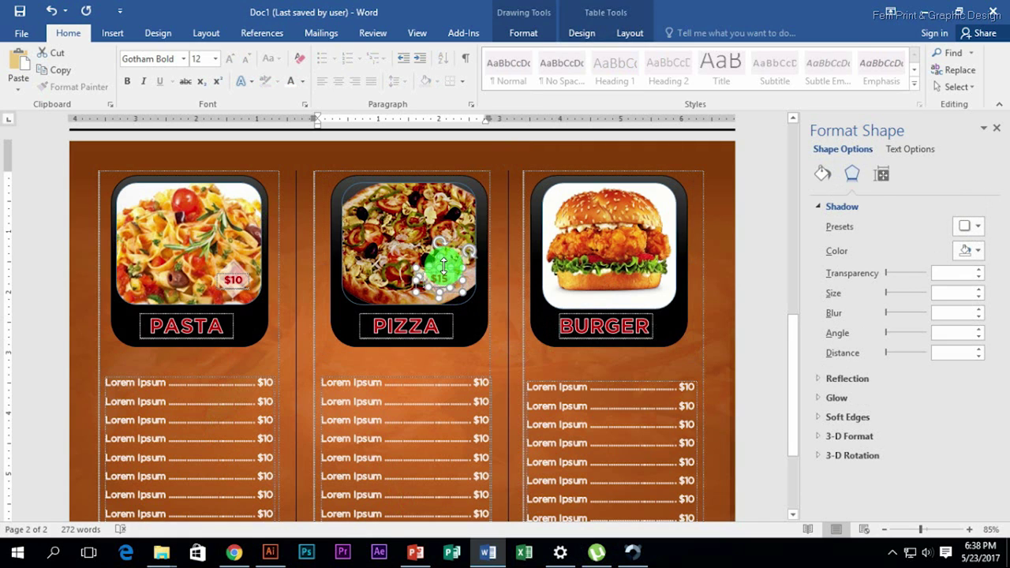
drag(444, 267, 648, 276)
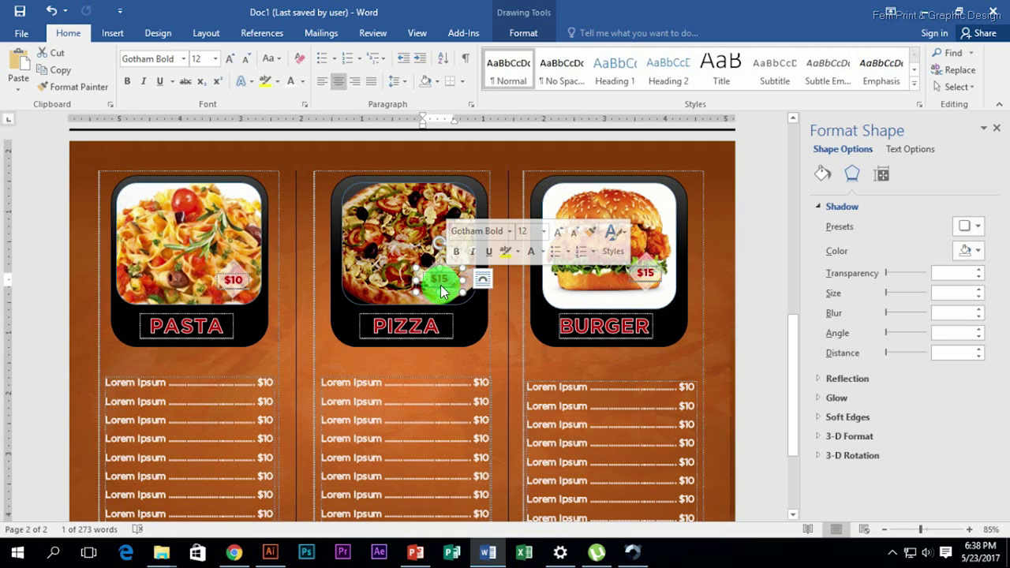
click(648, 280)
double_click(648, 280)
text(8)
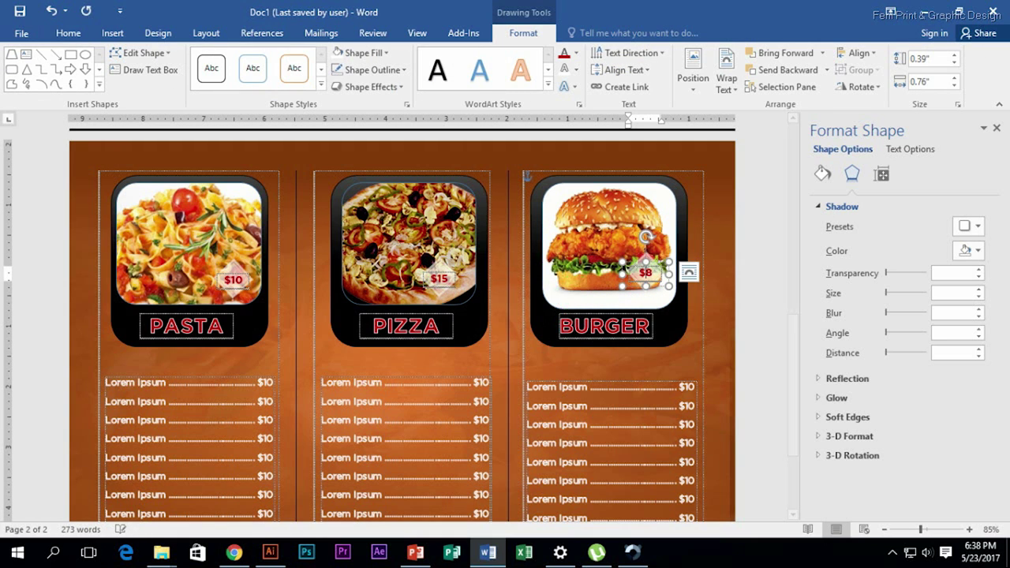
Select the PASTA, PIZZA and BURGER price lists together and drag them up a little.
scroll(552, 307, down, 3)
ctrl+scroll(525, 374, down, 2)
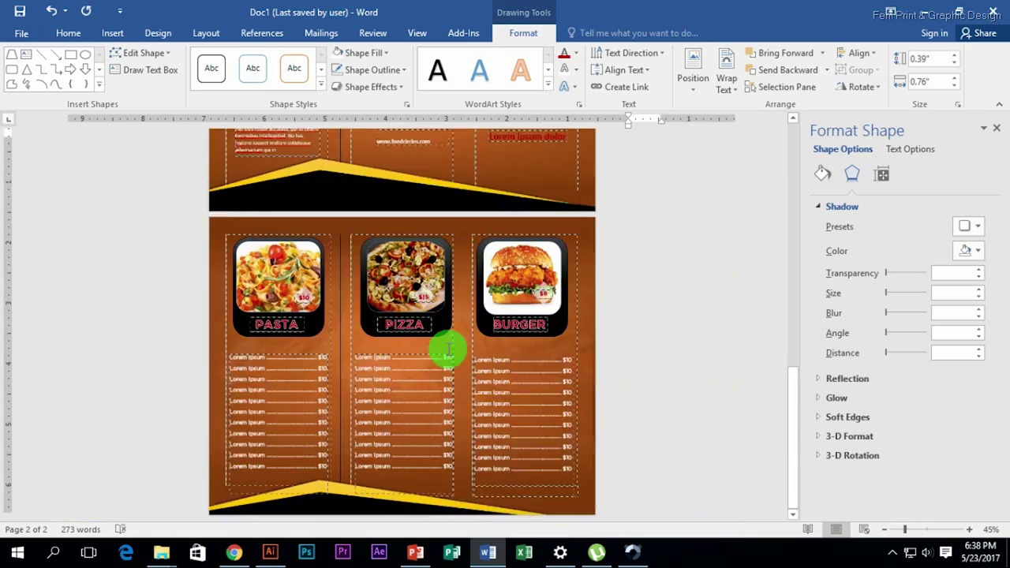
scroll(518, 354, up, 3)
scroll(519, 349, down, 2)
ctrl+scroll(479, 368, up, 1)
scroll(478, 368, down, 3)
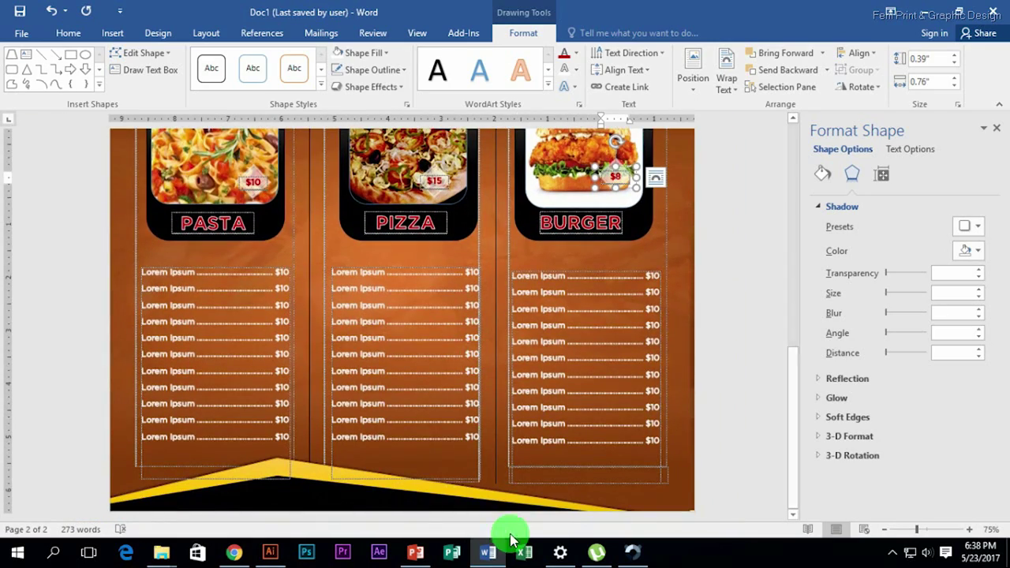
click(236, 268)
shift+click(401, 268)
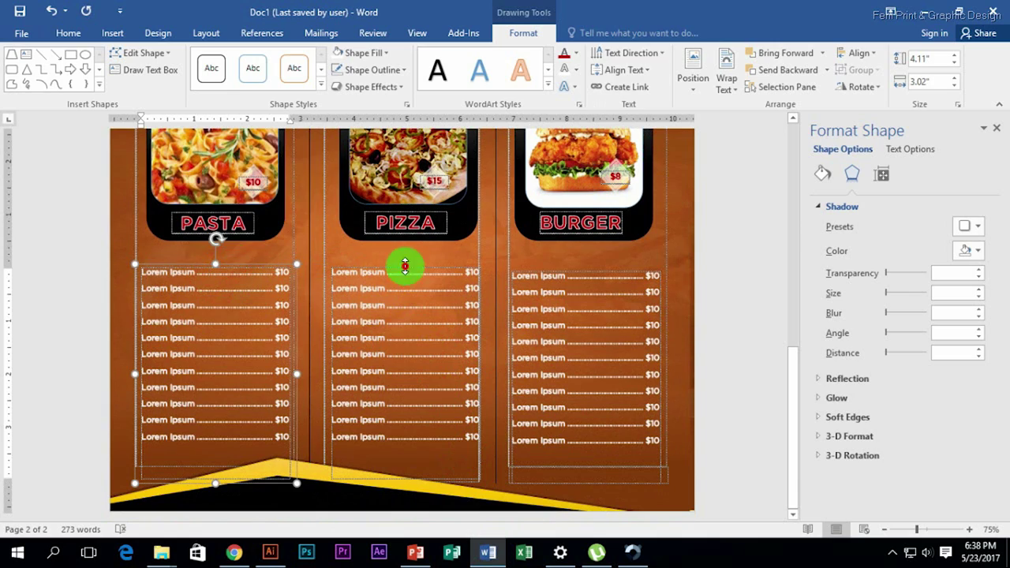
shift+click(553, 276)
mouse_move(552, 272)
mouse_down()
mouse_move(552, 251)
mouse_move(541, 257)
mouse_up()
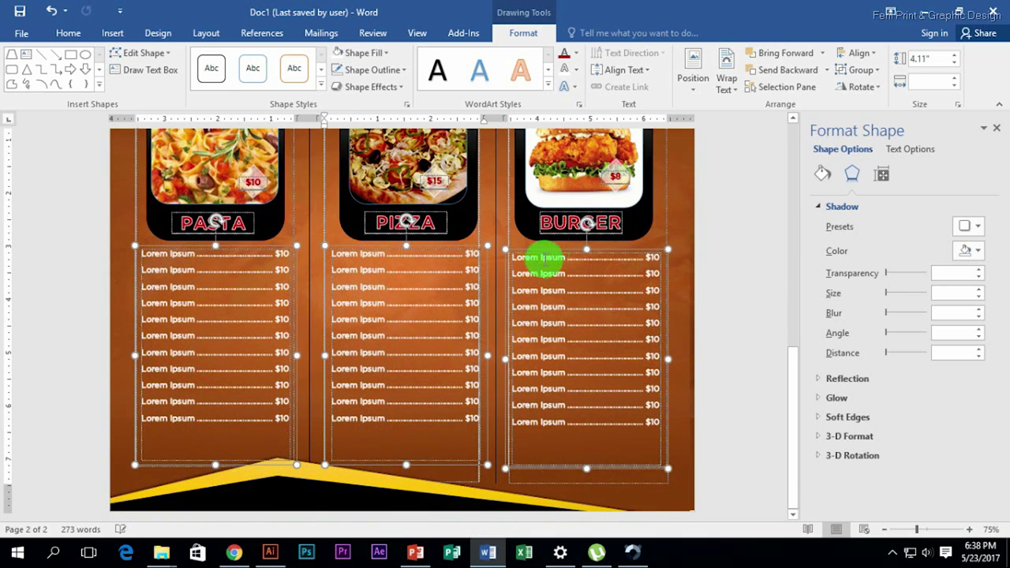
click(379, 499)
scroll(307, 165, up, 4)
scroll(417, 254, up, 3)
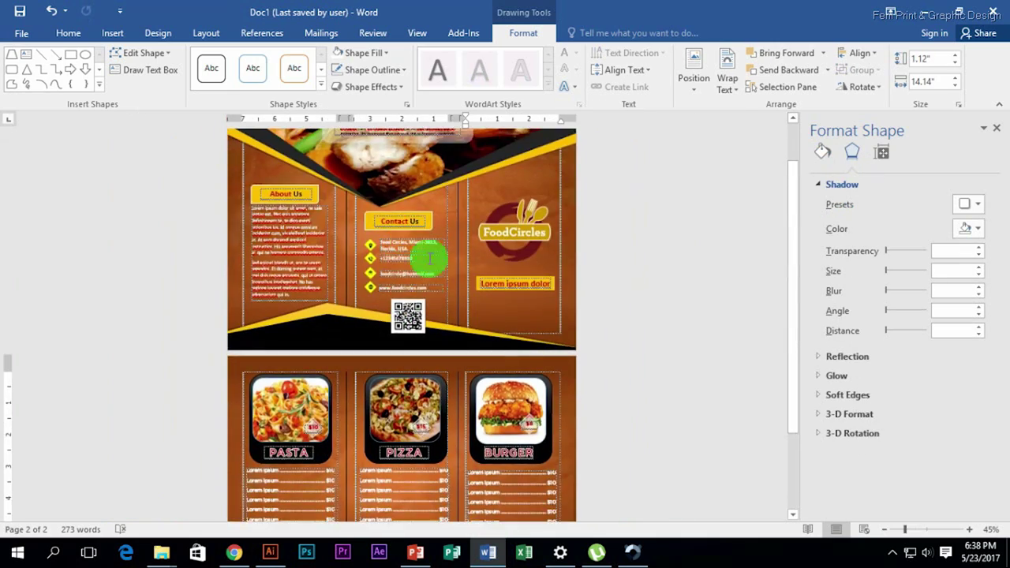
scroll(337, 487, down, 7)
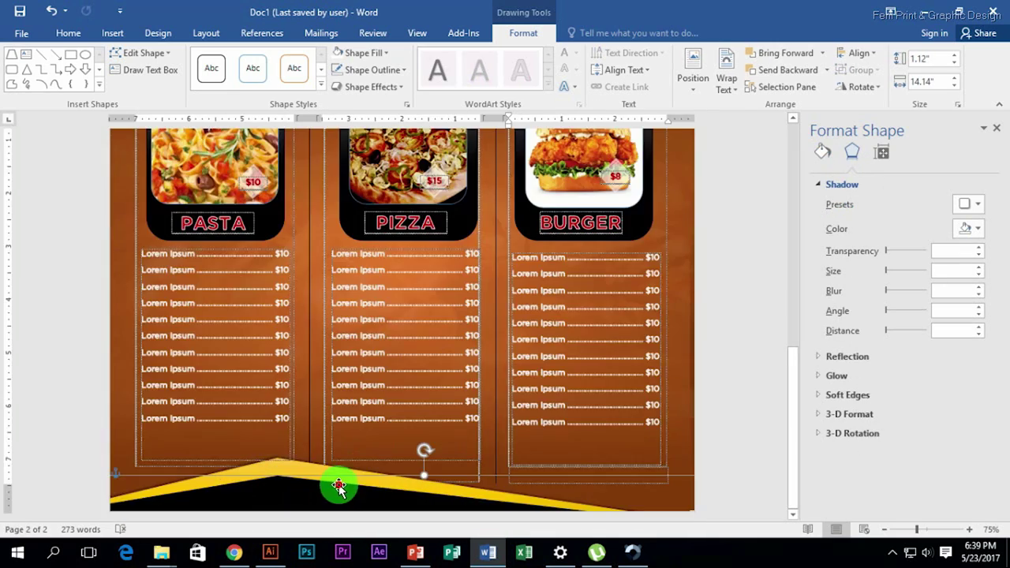
Insert the salad picture from the Desktop Brochure folder.
click(113, 32)
click(136, 79)
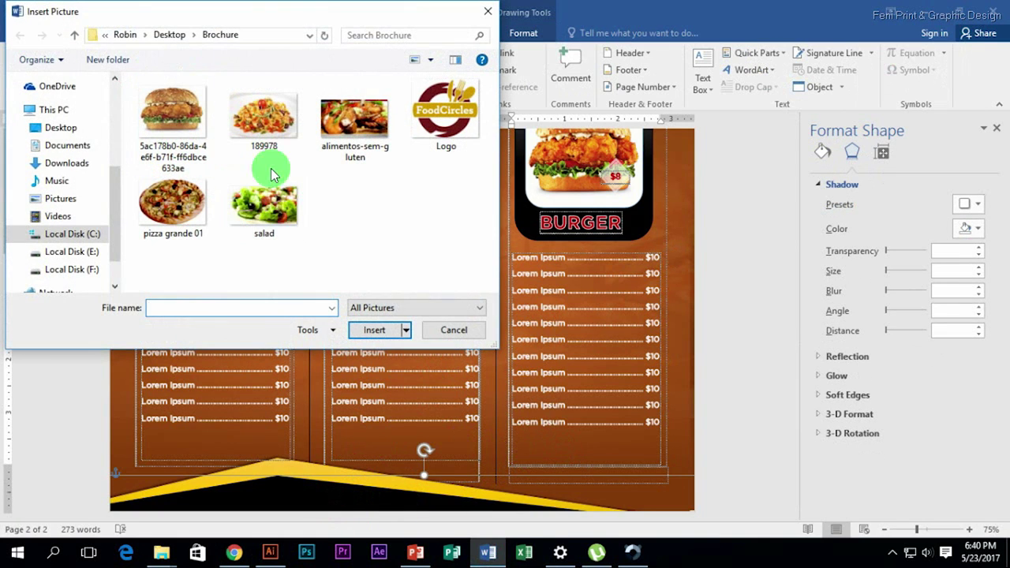
click(264, 207)
click(78, 171)
mouse_move(492, 169)
mouse_down()
mouse_move(493, 209)
mouse_move(494, 115)
mouse_up()
click(487, 11)
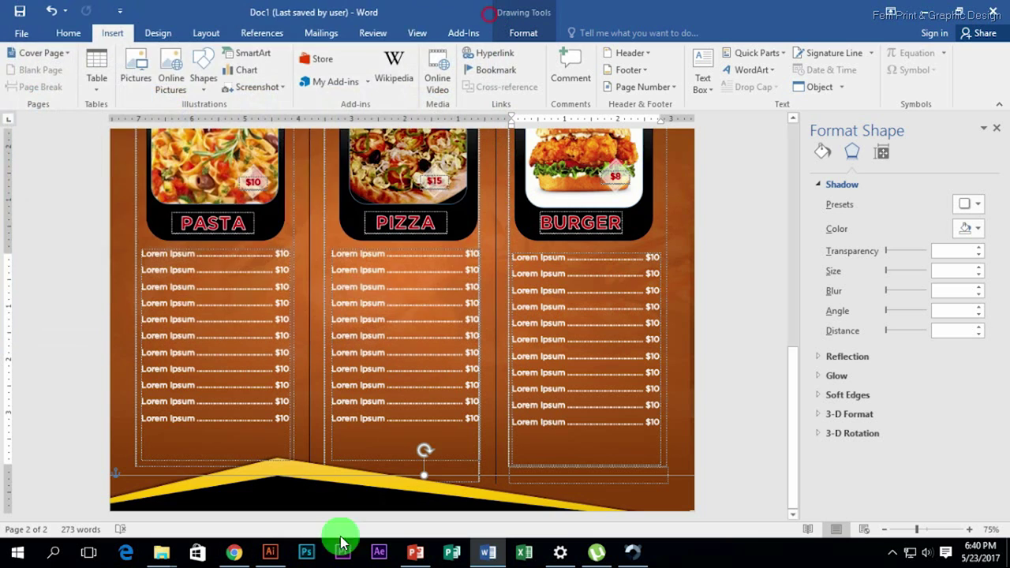
click(152, 85)
click(40, 129)
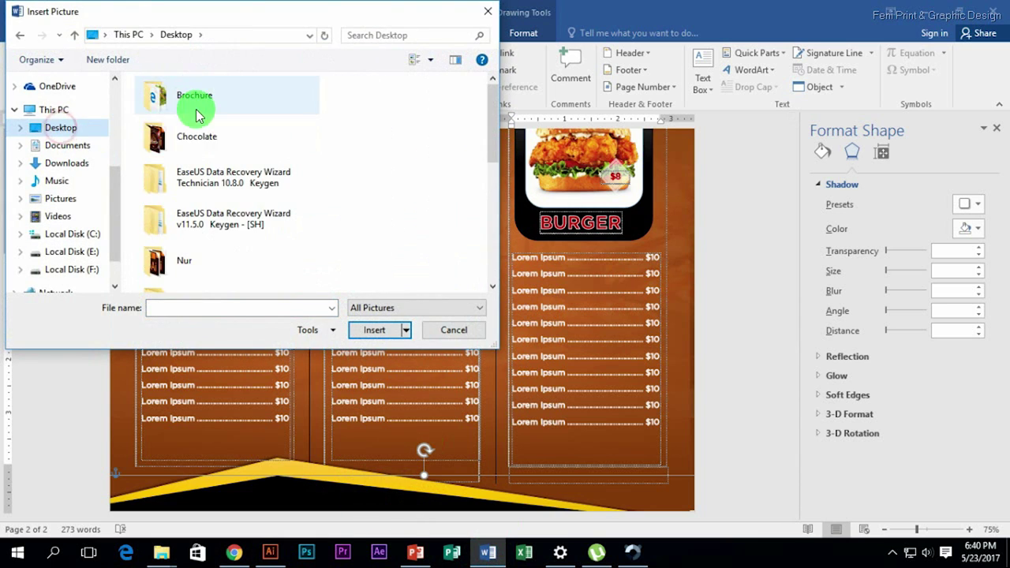
double_click(192, 101)
double_click(180, 106)
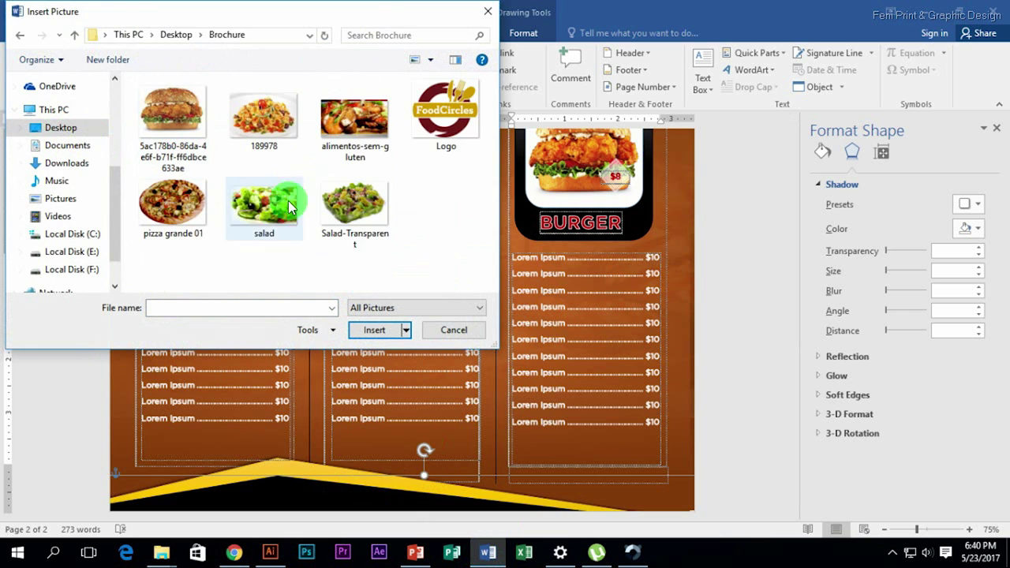
double_click(300, 207)
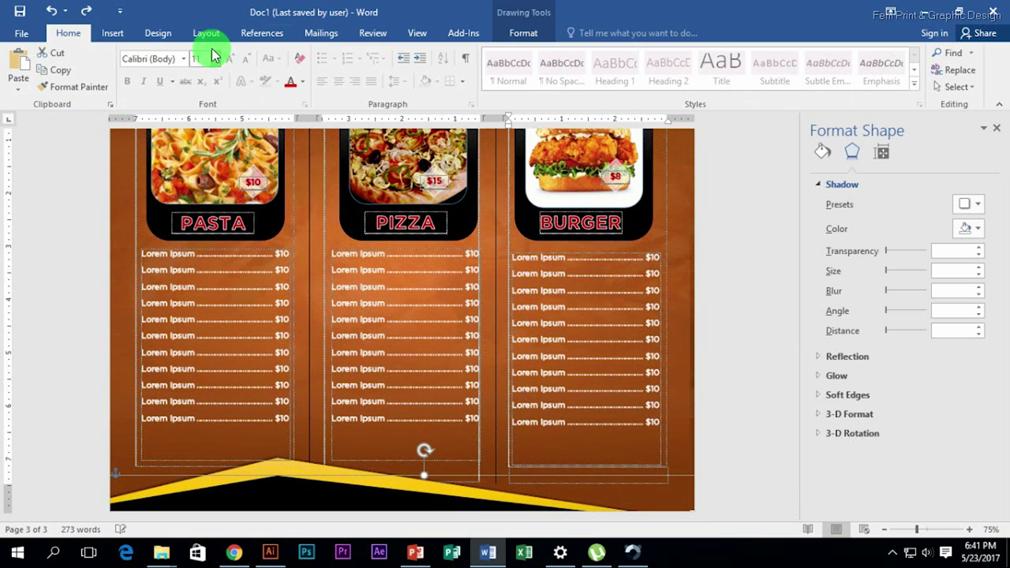
Insert the Salad-Transparent picture instead.
click(168, 40)
click(113, 33)
click(140, 61)
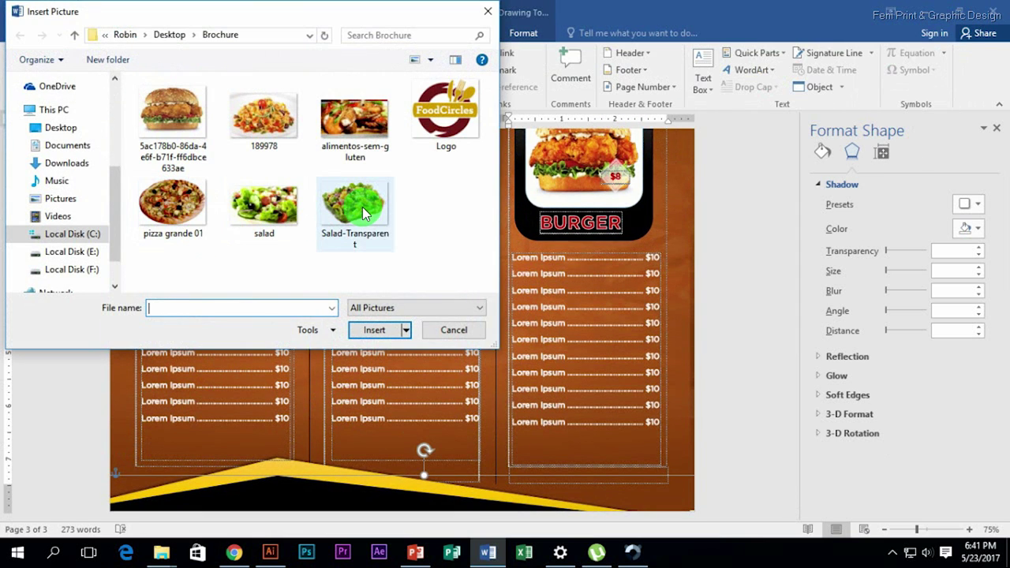
double_click(358, 206)
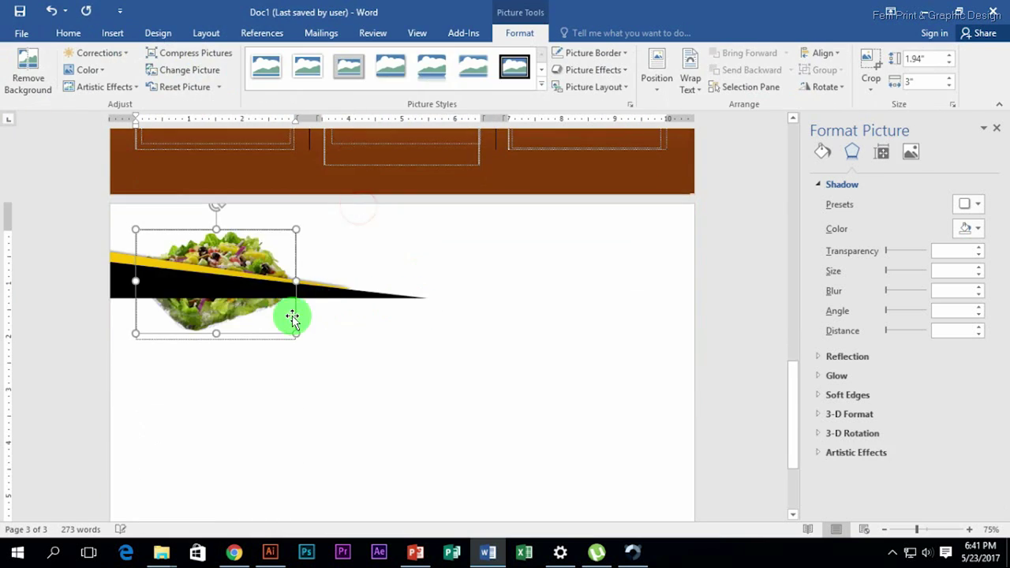
Set the salad picture In Front of Text and enlarge it to 2.54" by 3.92" in the bottom-right corner.
click(689, 95)
click(721, 217)
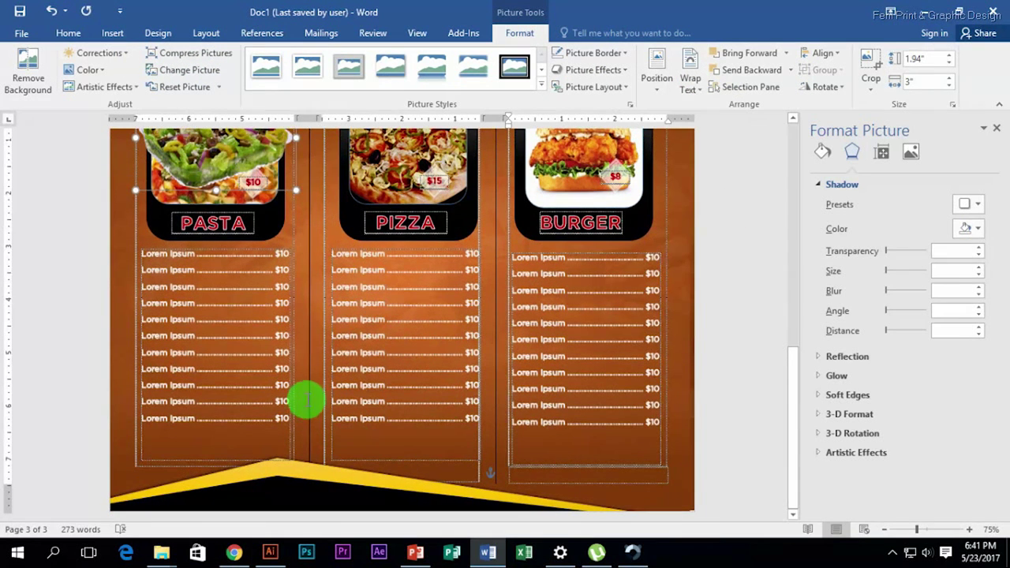
mouse_move(230, 170)
mouse_down()
mouse_move(632, 487)
mouse_move(667, 445)
mouse_move(713, 426)
mouse_up()
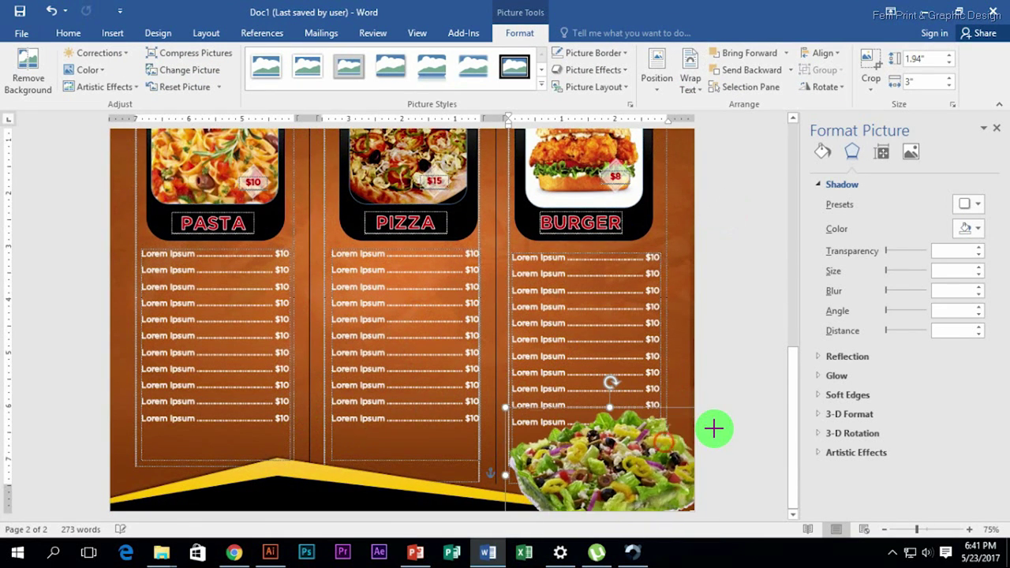
mouse_move(656, 467)
mouse_down()
mouse_move(656, 506)
mouse_move(673, 496)
mouse_up()
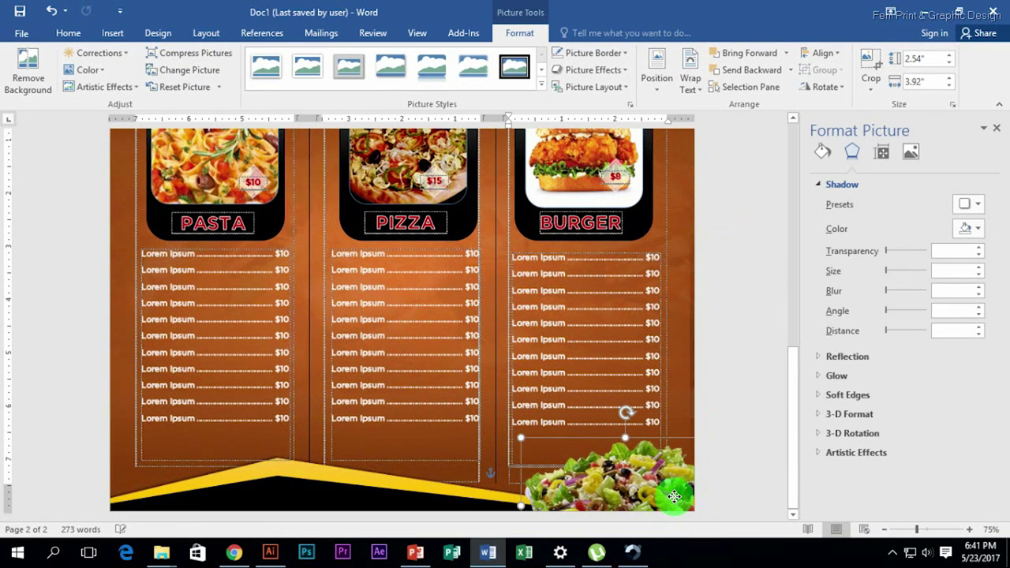
Set the salad picture's sharpness to 43% and brightness to 18%.
click(905, 165)
drag(905, 247, 900, 242)
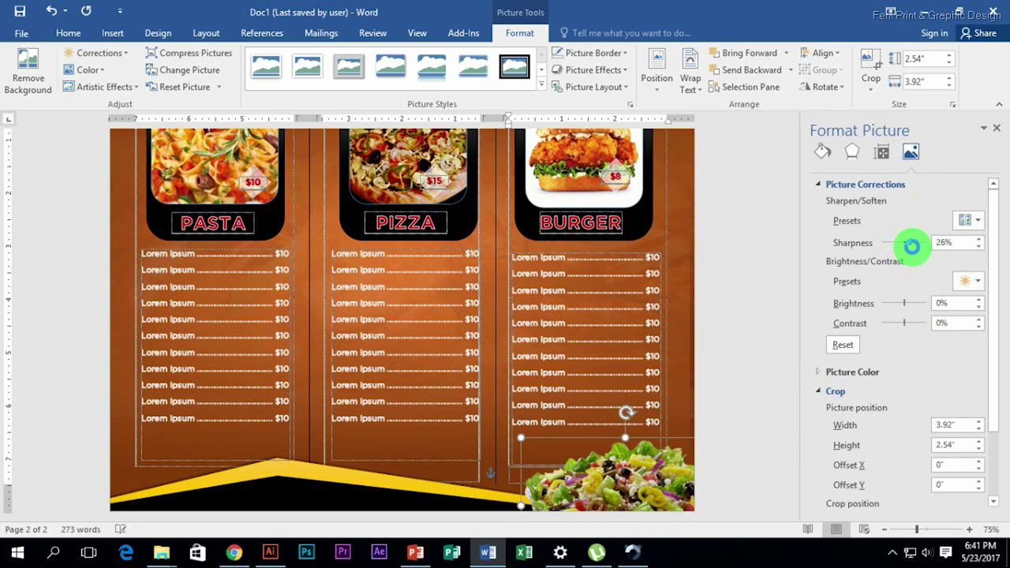
drag(905, 306, 907, 304)
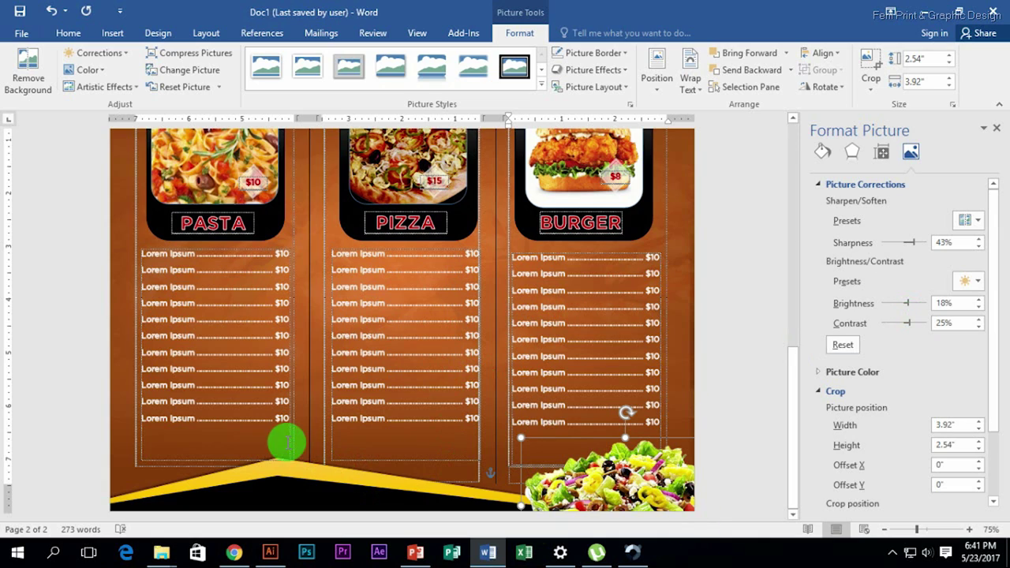
Scroll through the finished menu brochure to review it before exporting.
scroll(198, 444, up, 1)
scroll(197, 445, up, 5)
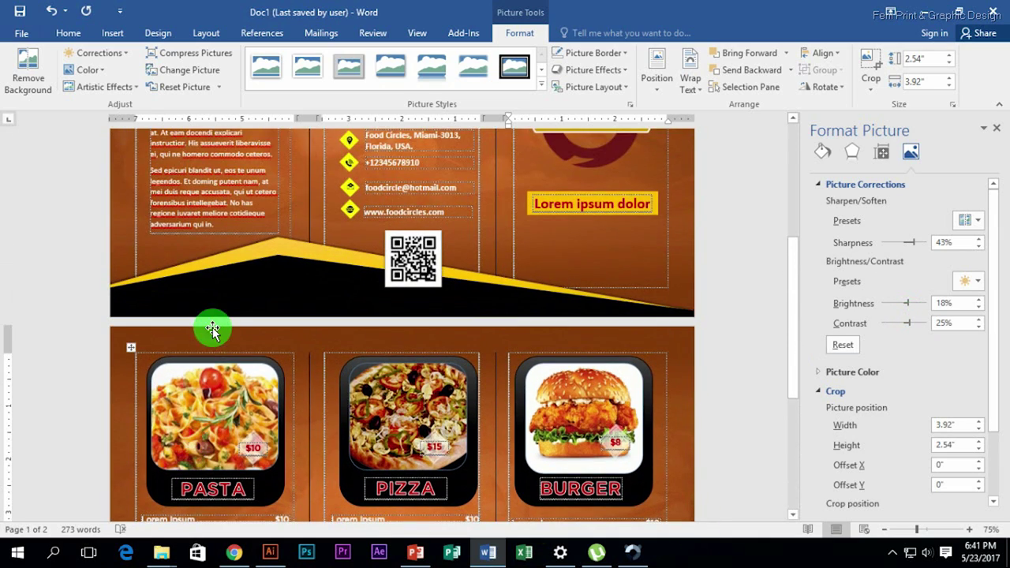
scroll(260, 304, down, 1)
scroll(323, 268, up, 1)
scroll(334, 276, down, 1)
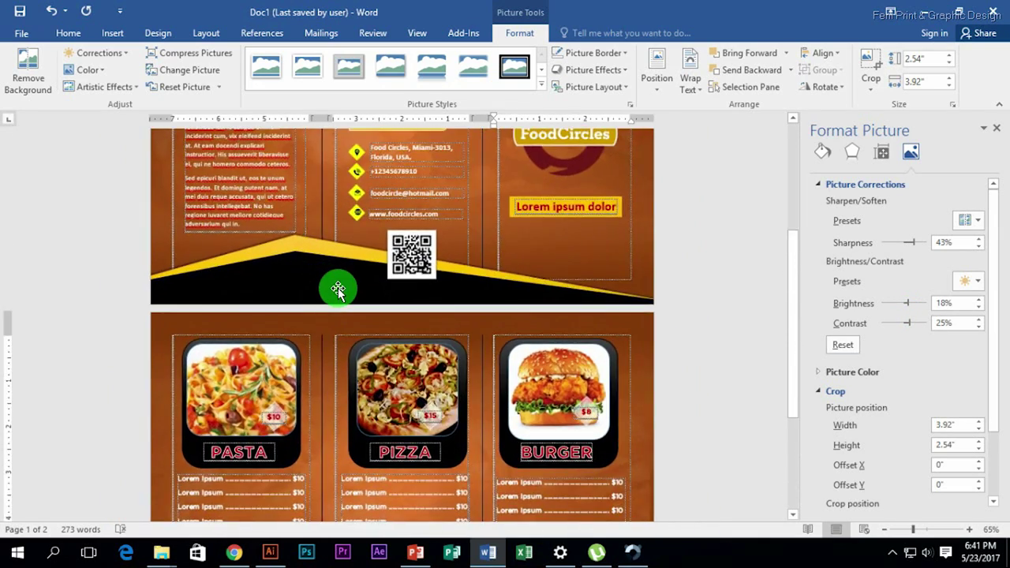
scroll(363, 315, down, 3)
scroll(442, 442, up, 1)
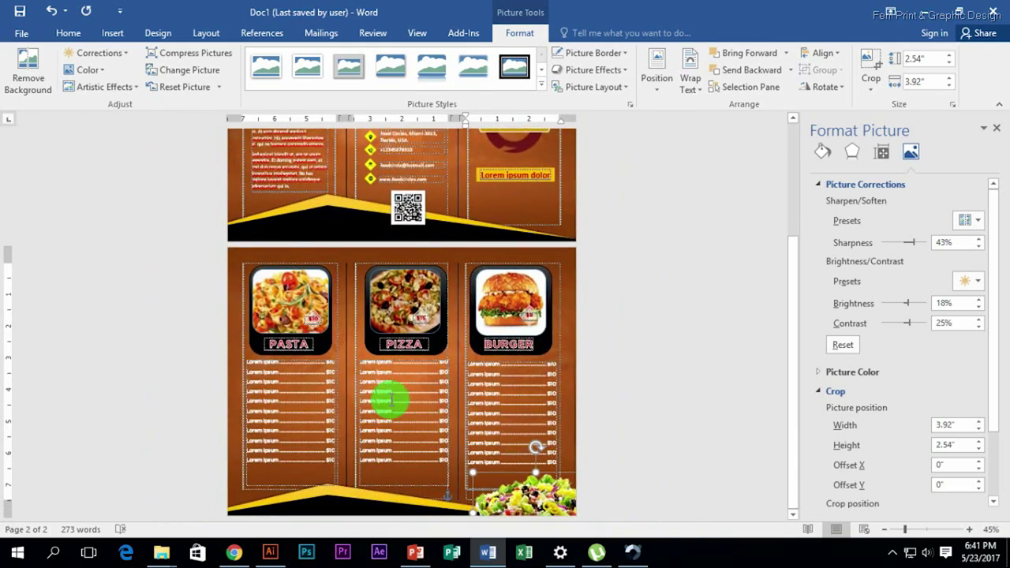
scroll(406, 315, down, 4)
scroll(411, 314, up, 4)
scroll(419, 314, down, 2)
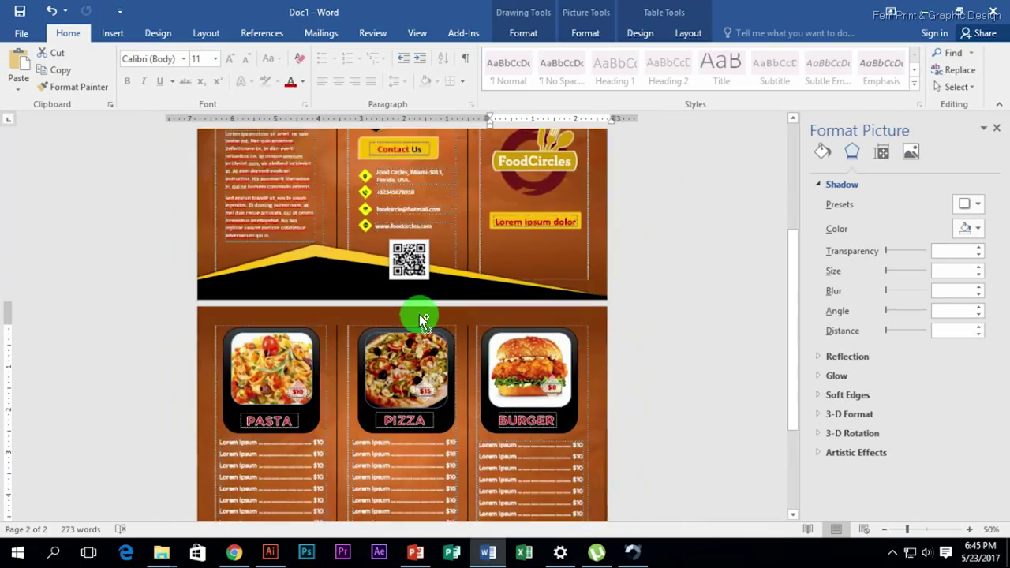
scroll(419, 314, down, 2)
scroll(469, 254, up, 1)
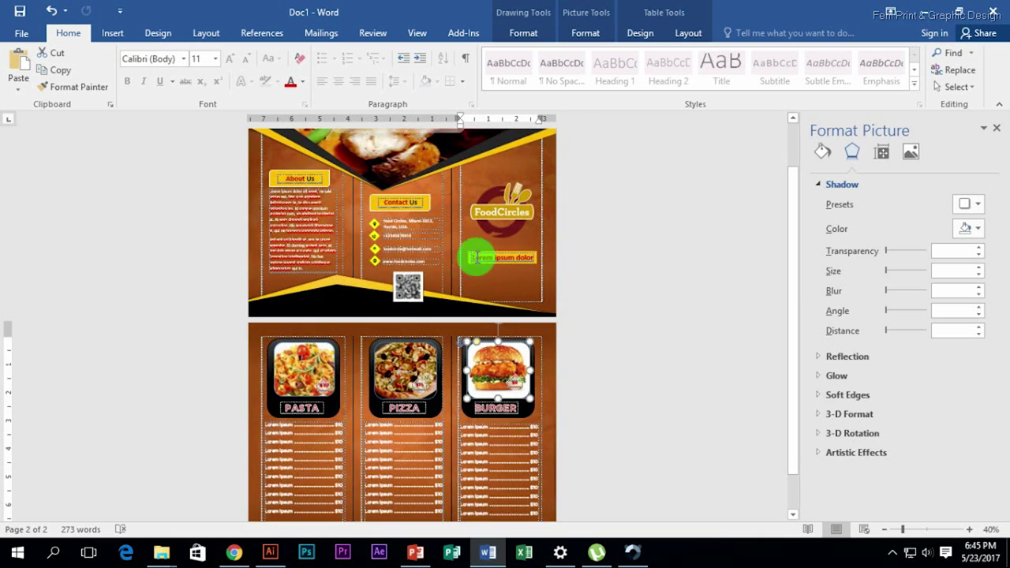
scroll(277, 198, down, 1)
Save the brochure as PDF Doc1 in the Brochure folder, replacing the existing file.
click(22, 32)
click(40, 270)
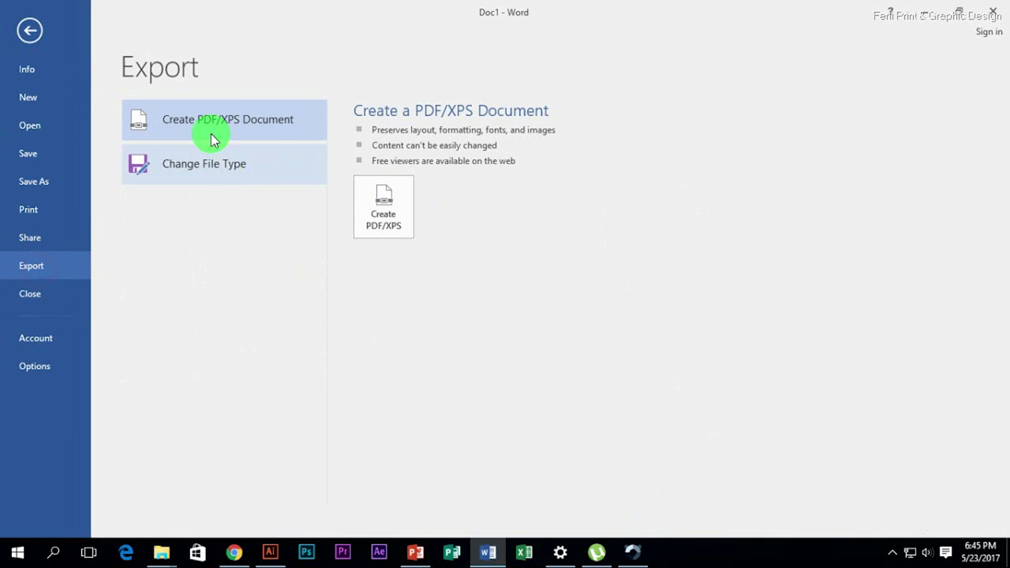
click(35, 182)
double_click(182, 155)
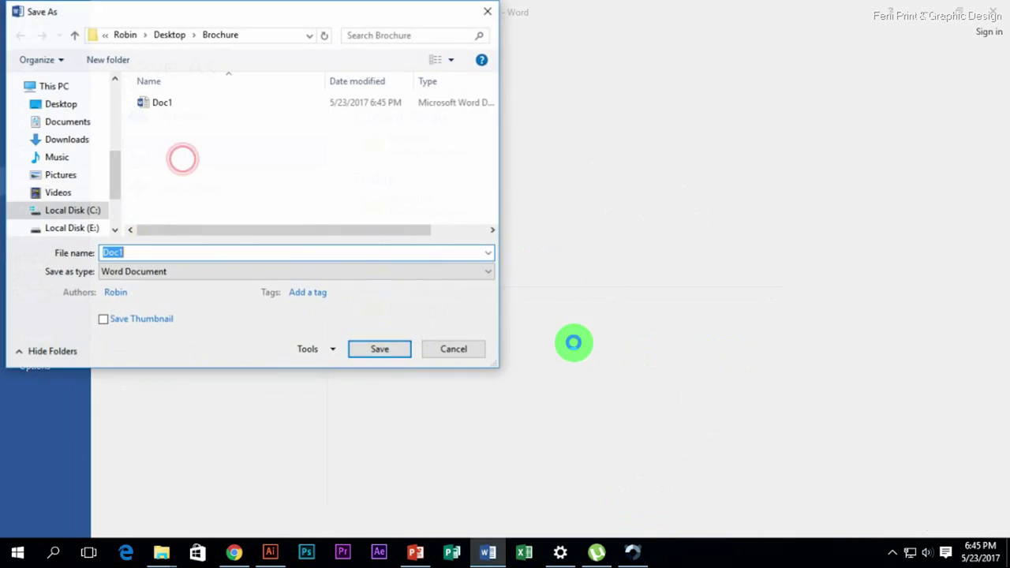
click(174, 270)
click(180, 354)
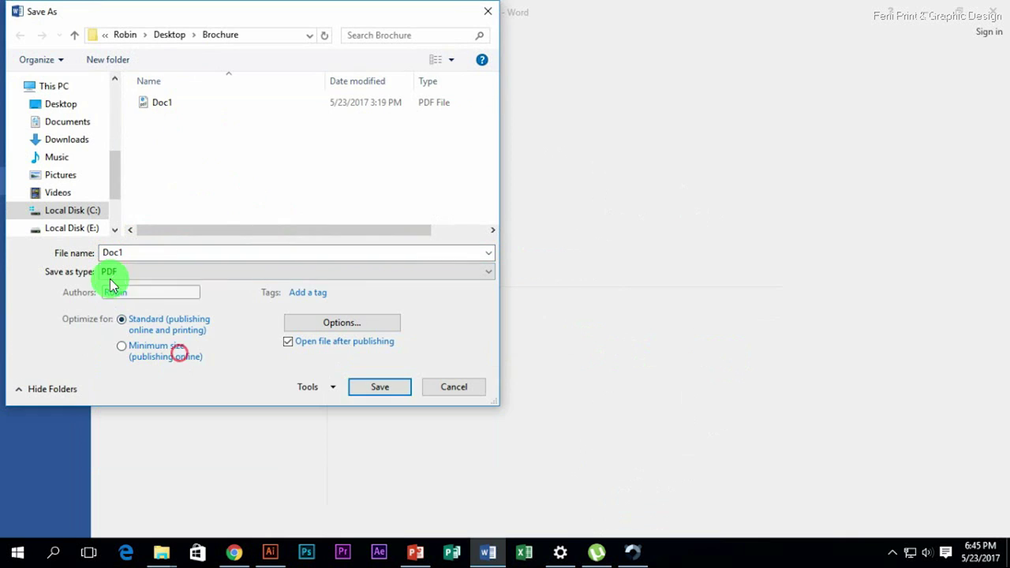
click(397, 389)
click(453, 319)
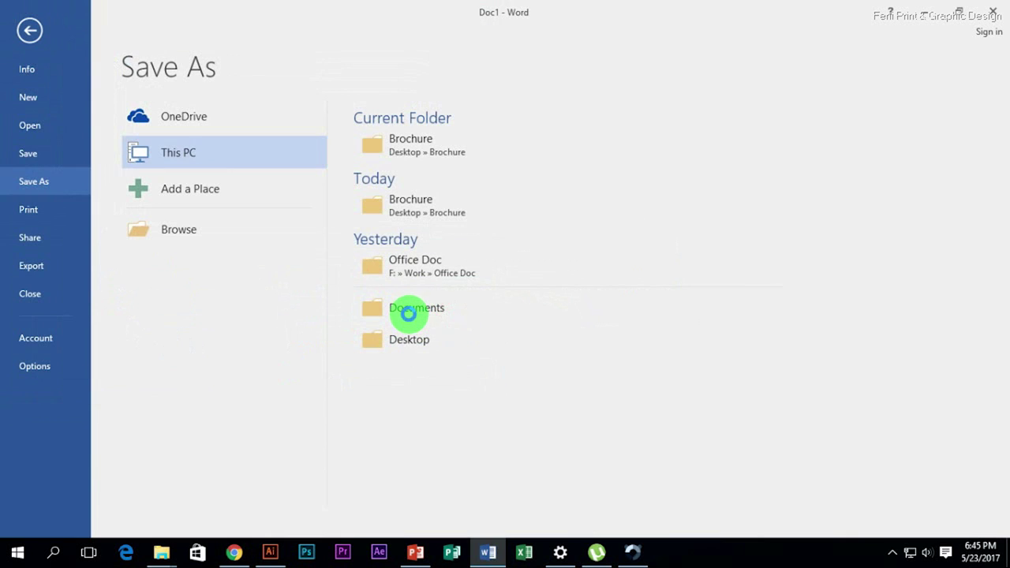
Scroll through Doc1.pdf in Chrome to view page 2 with the salad picture.
scroll(459, 190, down, 4)
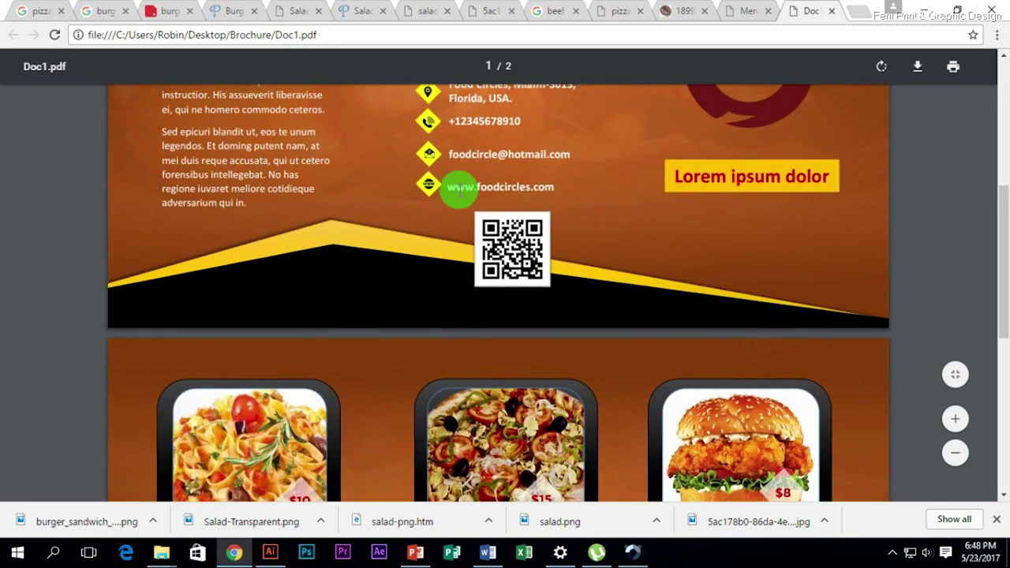
scroll(459, 189, down, 5)
scroll(459, 190, up, 4)
scroll(459, 189, up, 4)
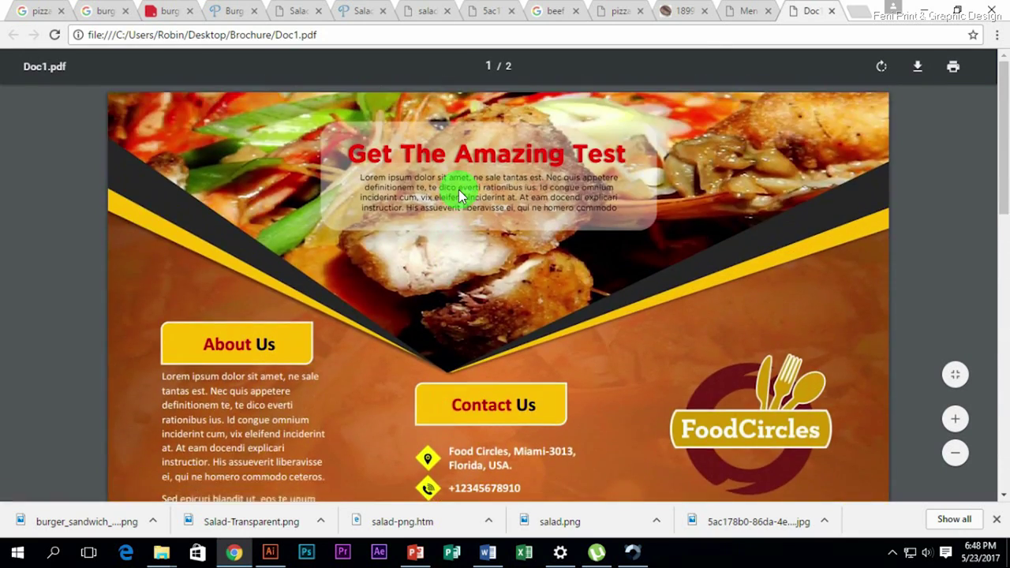
scroll(459, 189, down, 8)
scroll(461, 189, down, 1)
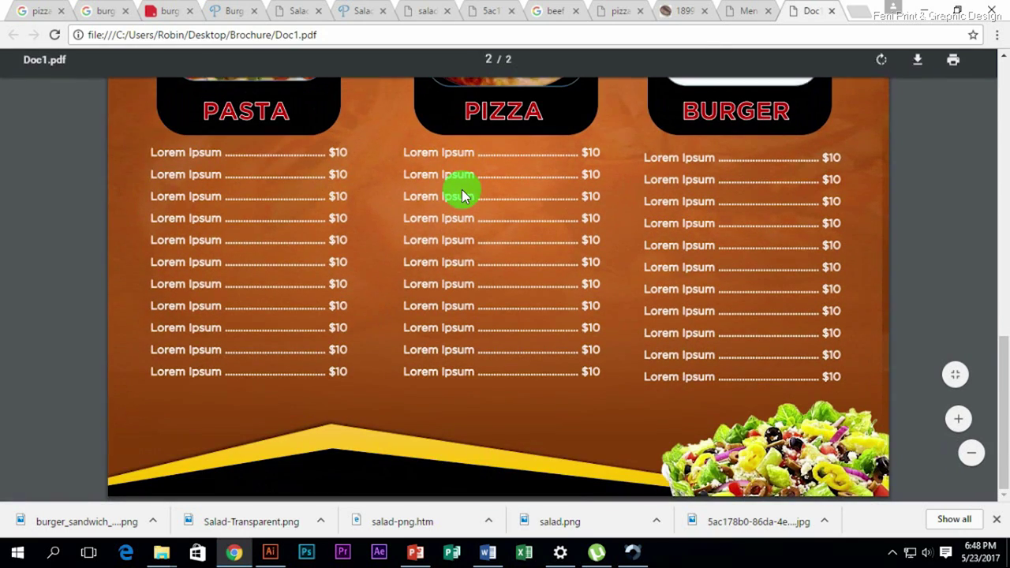